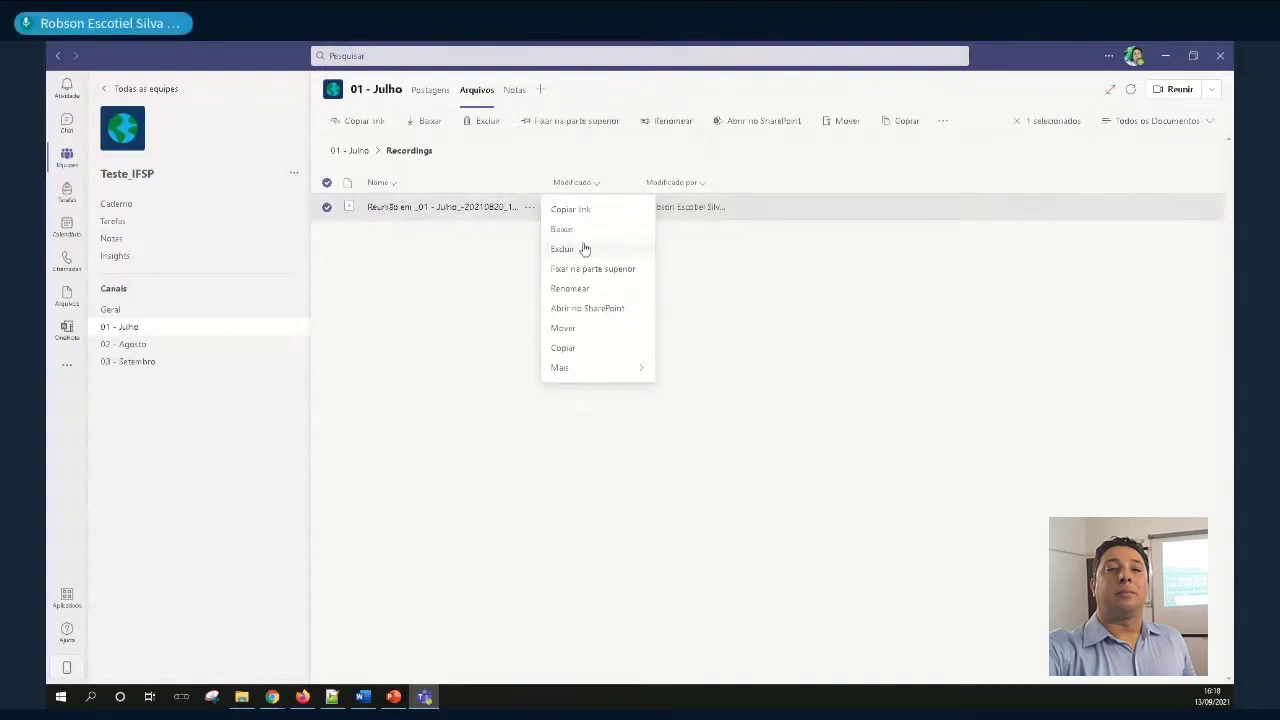
Play the meeting recording in the 01 - Julho channel's Recordings folder, pause it, and close the video
left_click(475, 231)
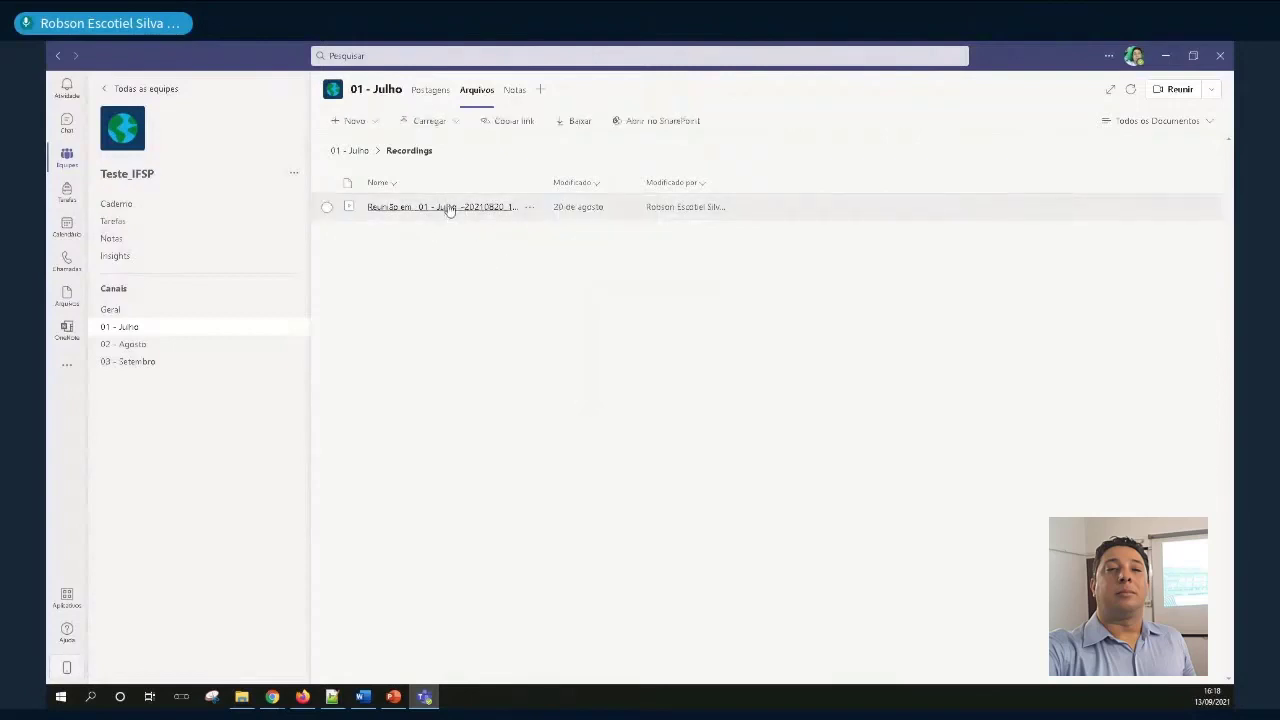
left_click(448, 207)
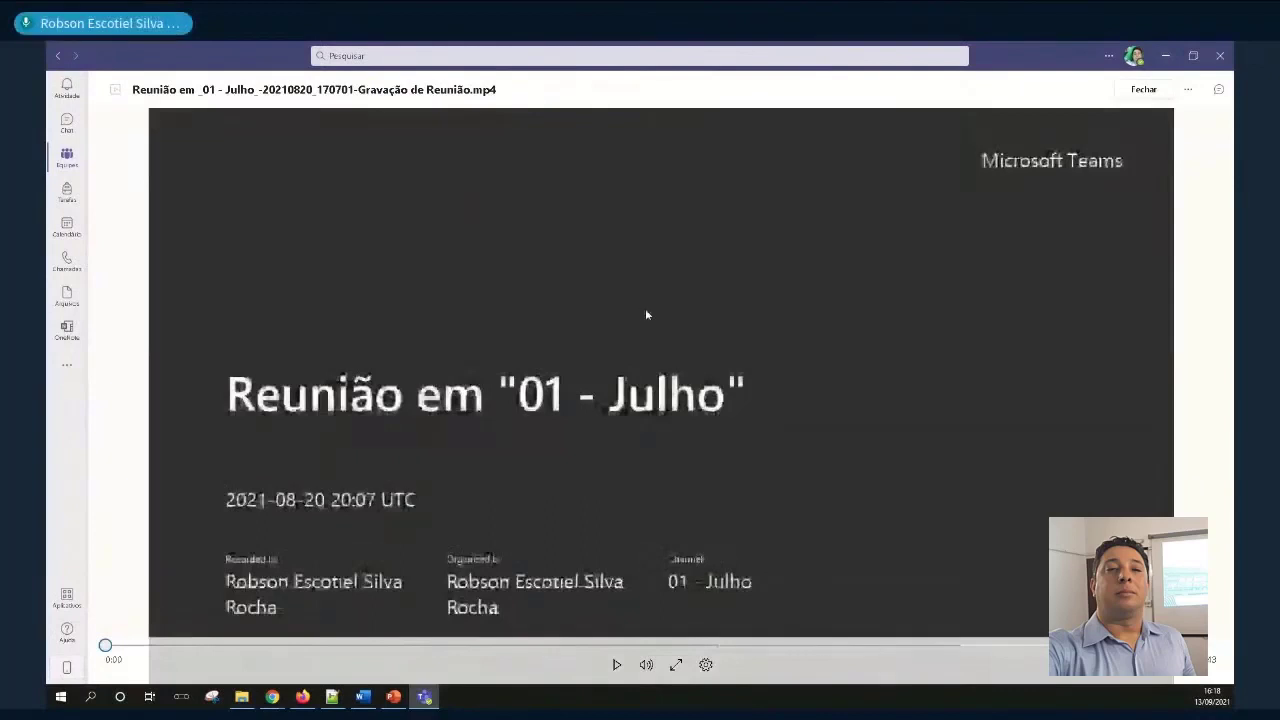
left_click(615, 666)
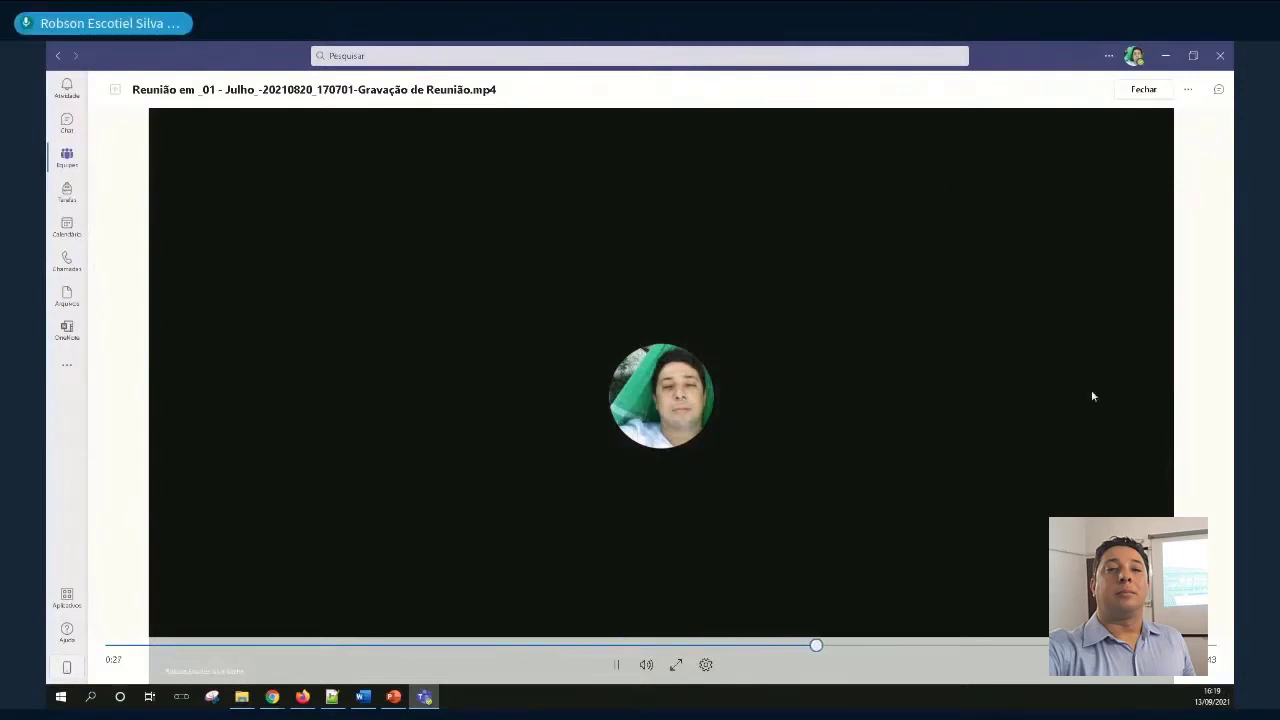
left_click(618, 668)
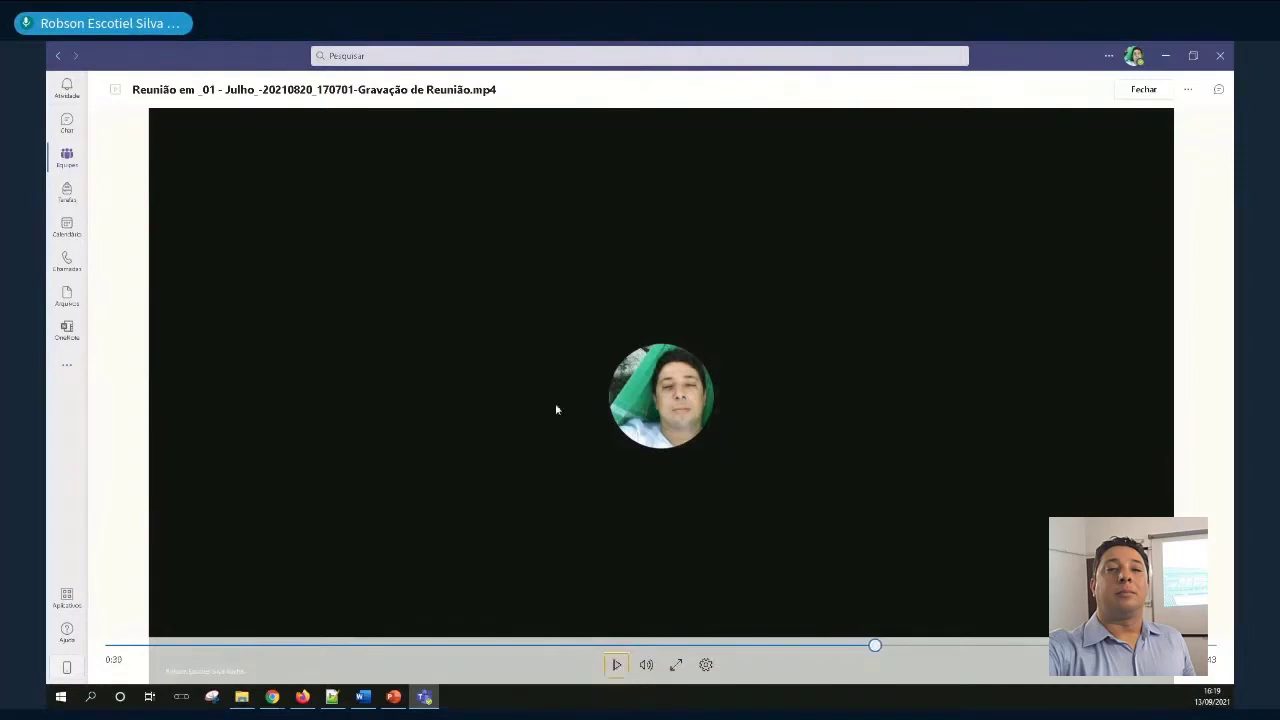
left_click(1143, 89)
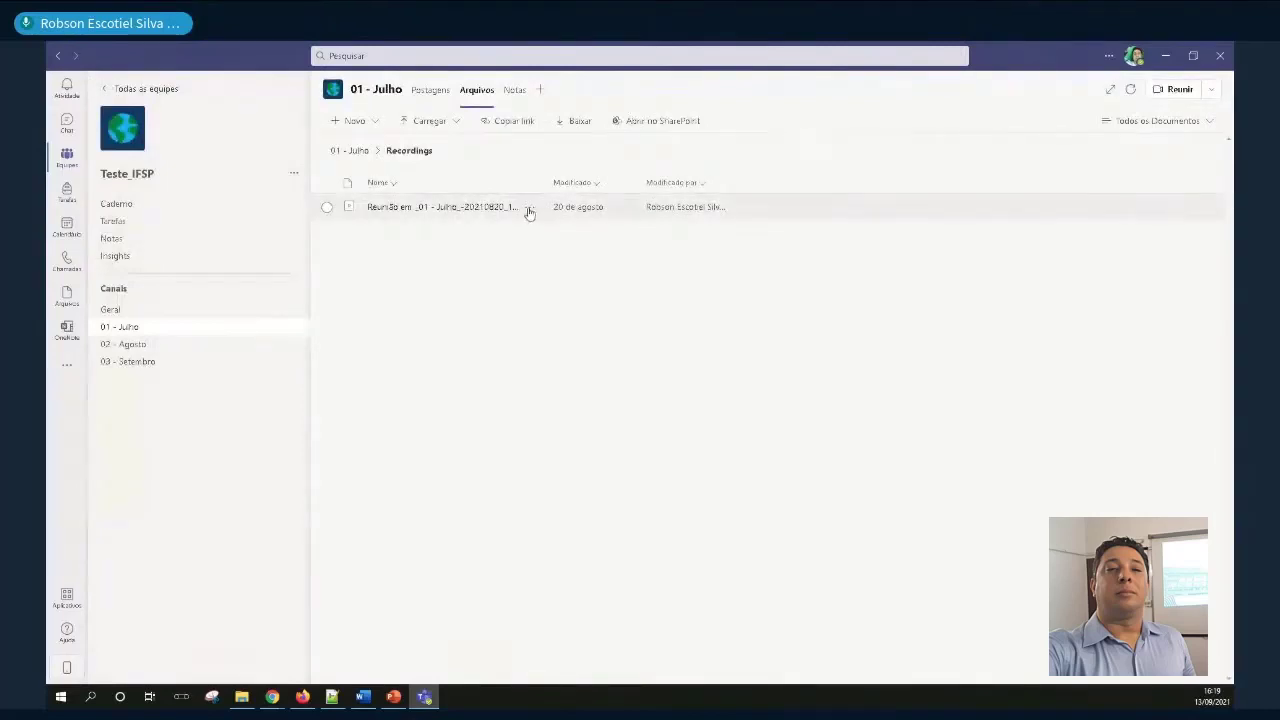
left_click(529, 210)
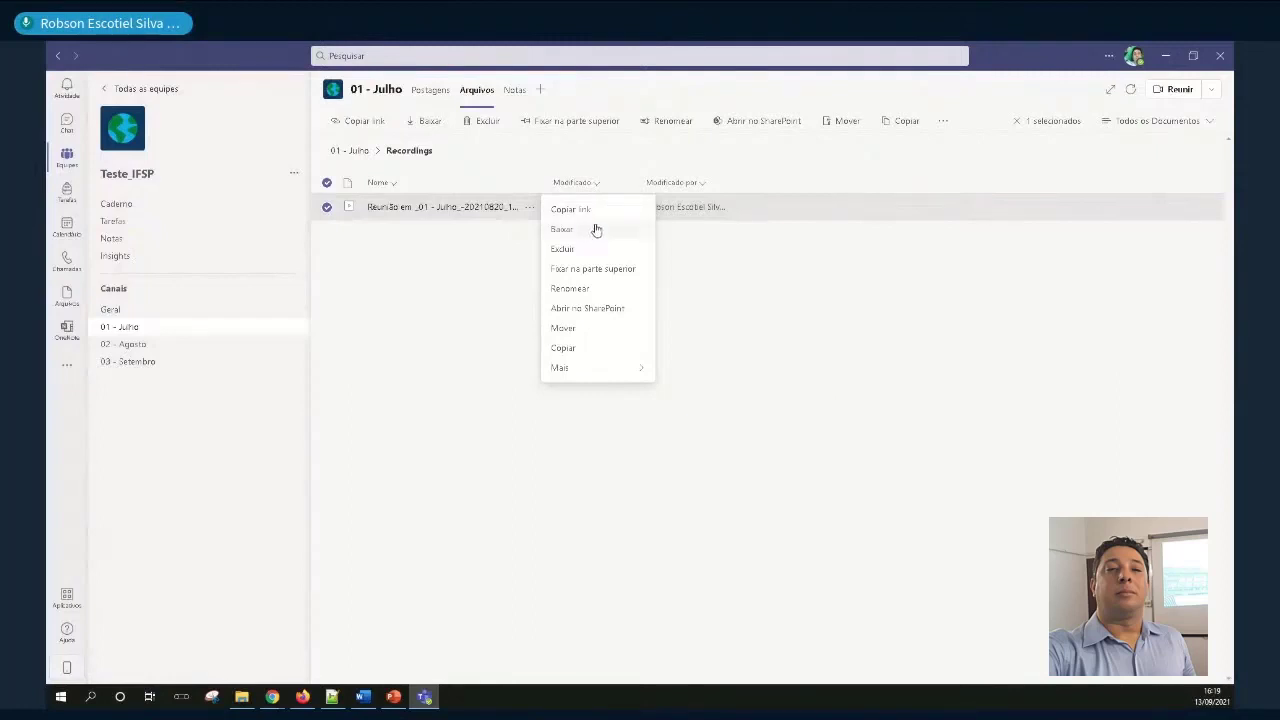
left_click(812, 376)
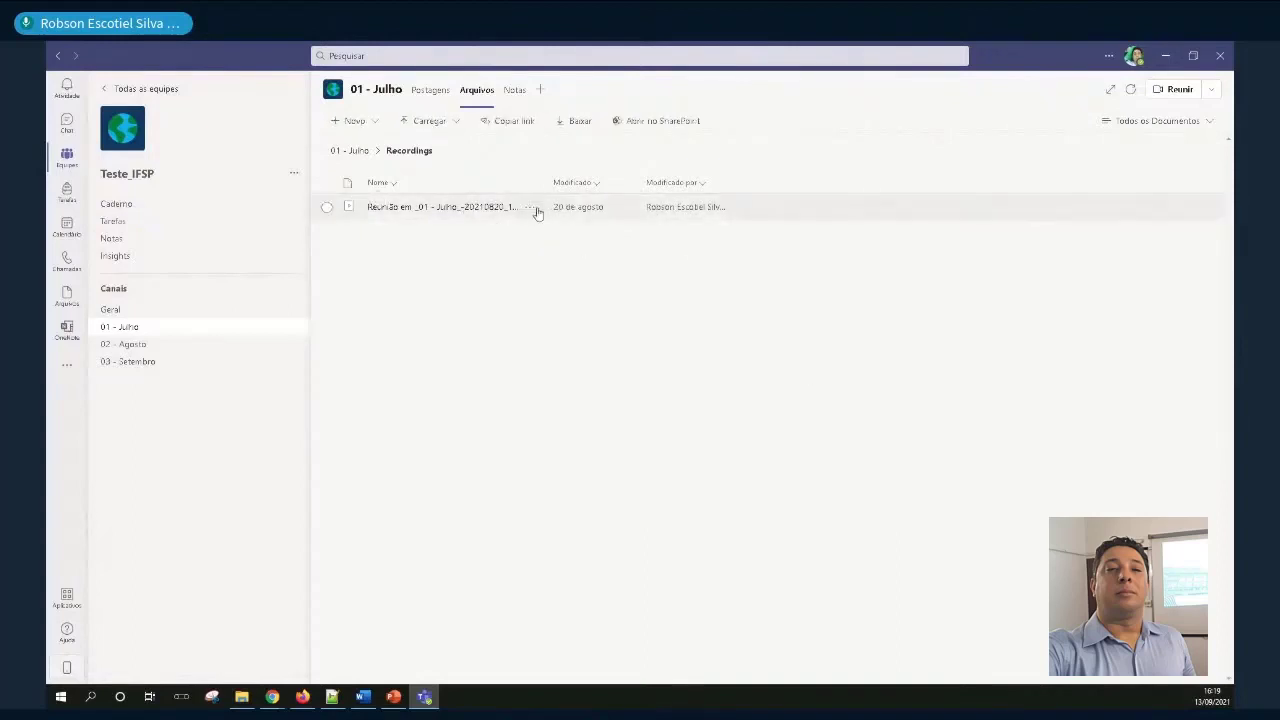
left_click(532, 207)
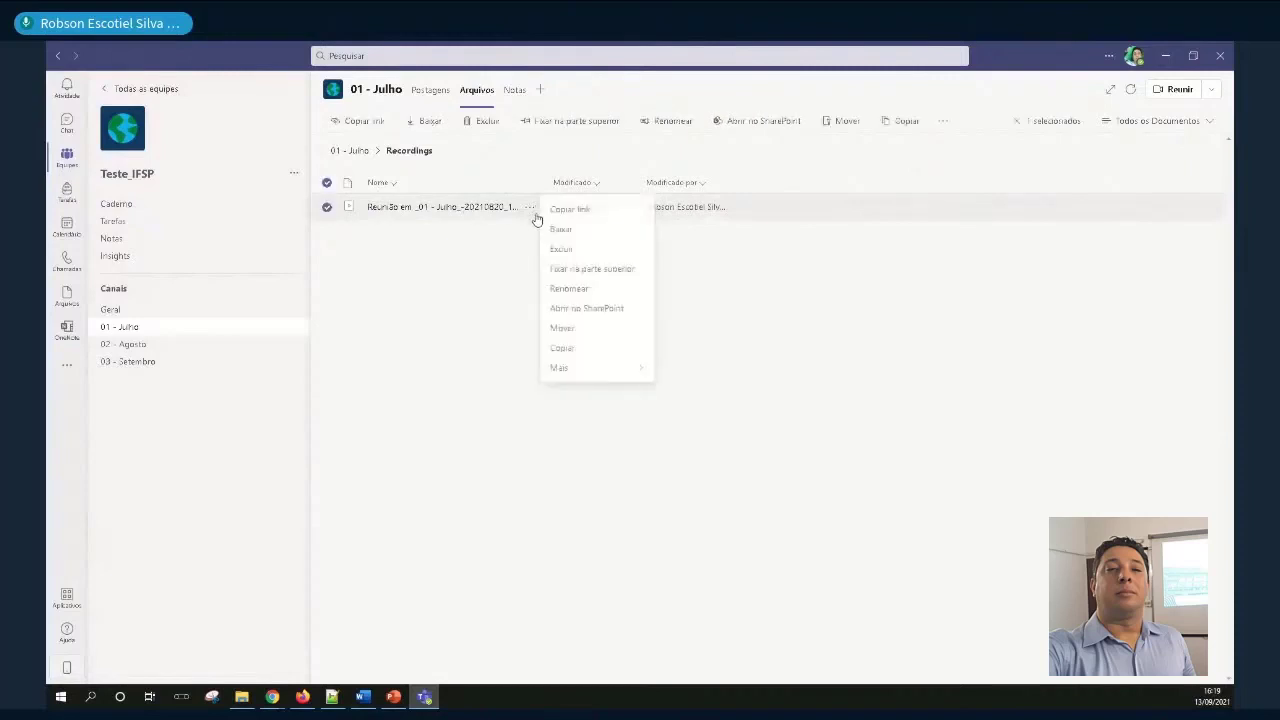
left_click(838, 518)
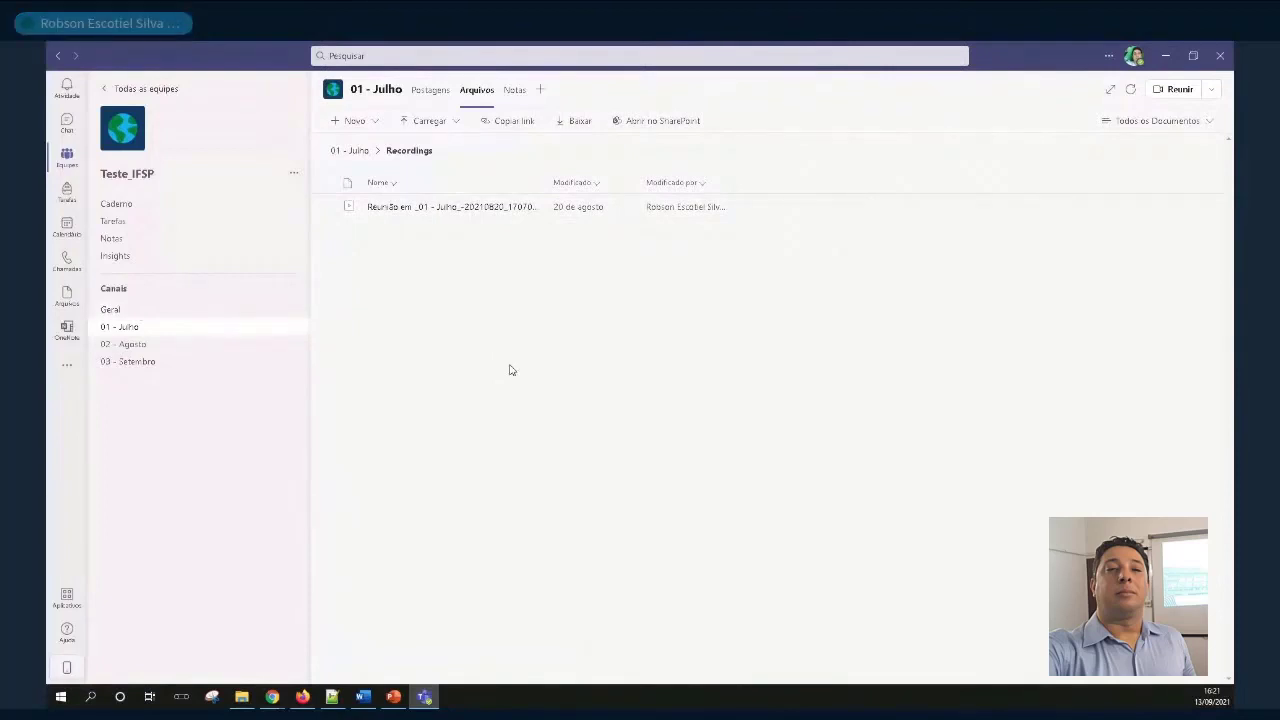
Open the 01 - Julho files folder in SharePoint in the browser, close that page, and return to the Recordings folder
left_click(347, 152)
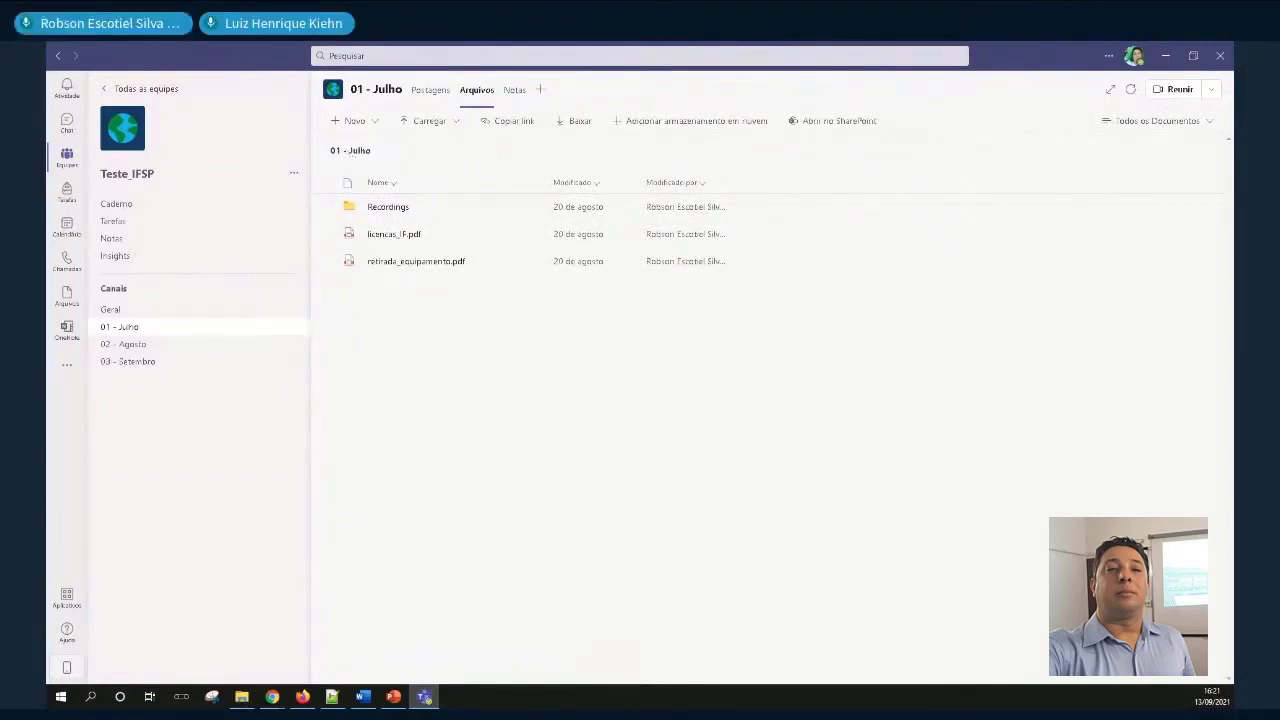
key("alt+Tab")
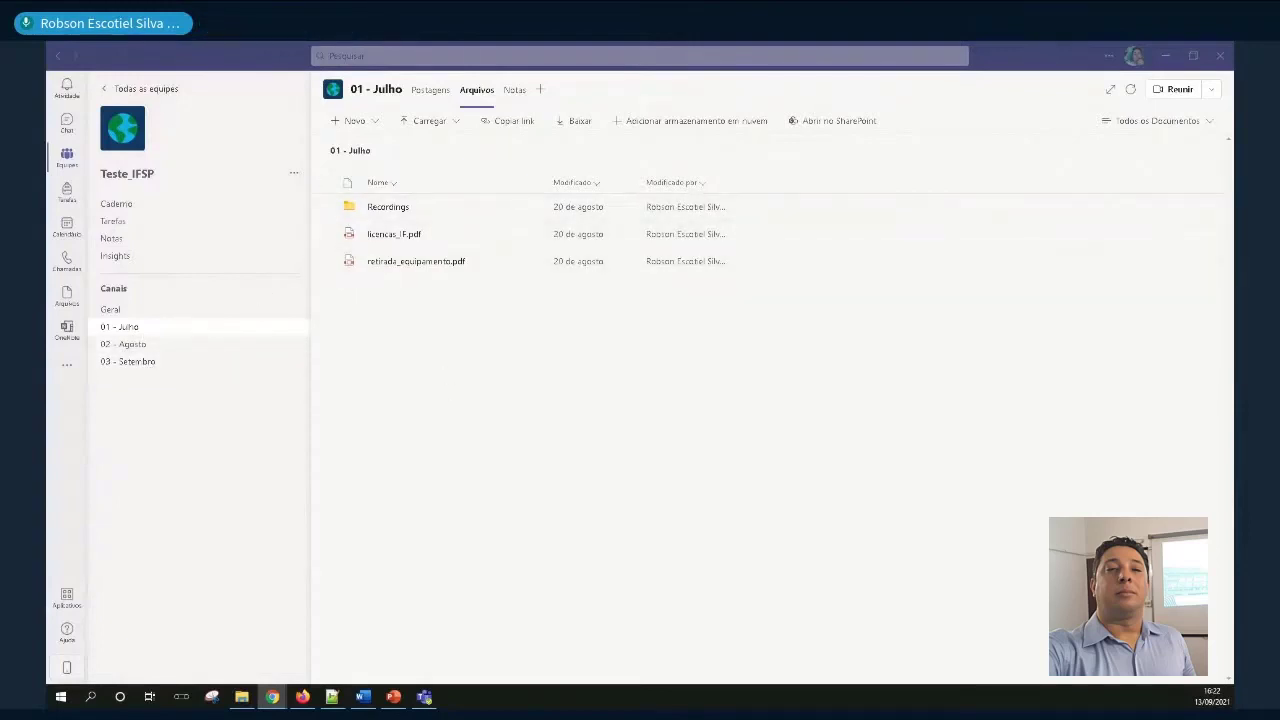
left_click(824, 121)
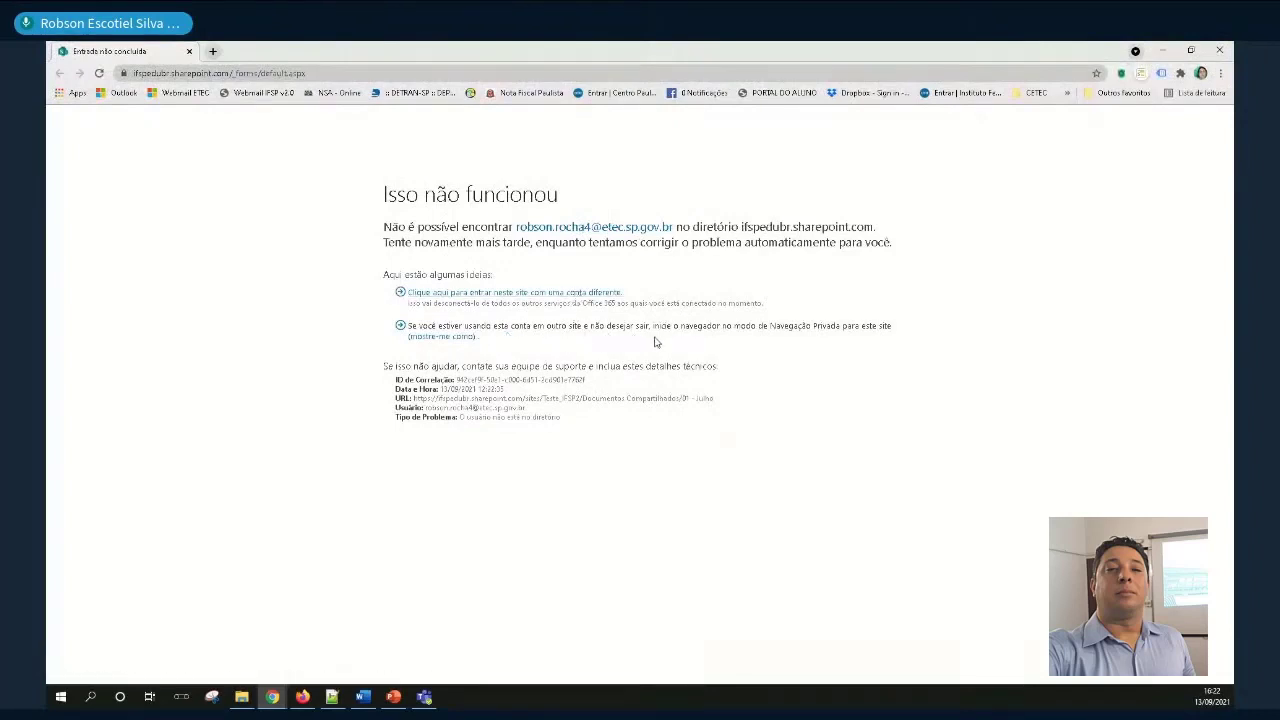
left_click(1221, 53)
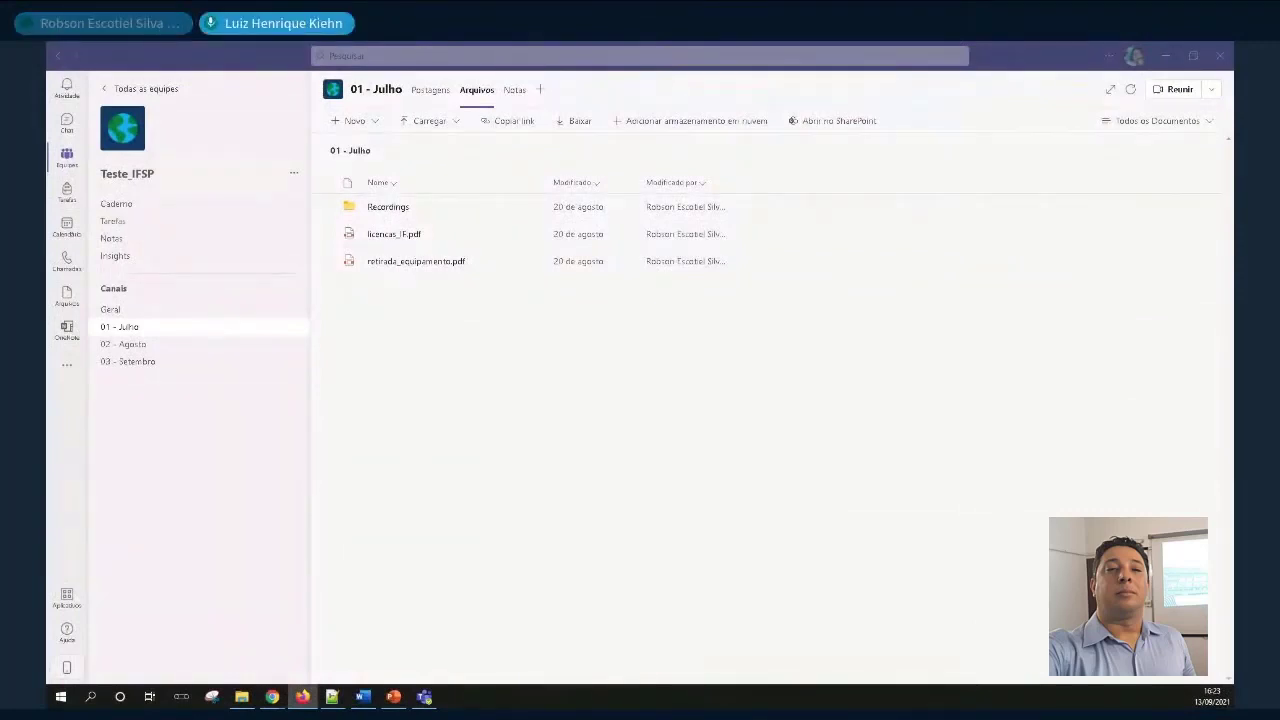
left_click(388, 206)
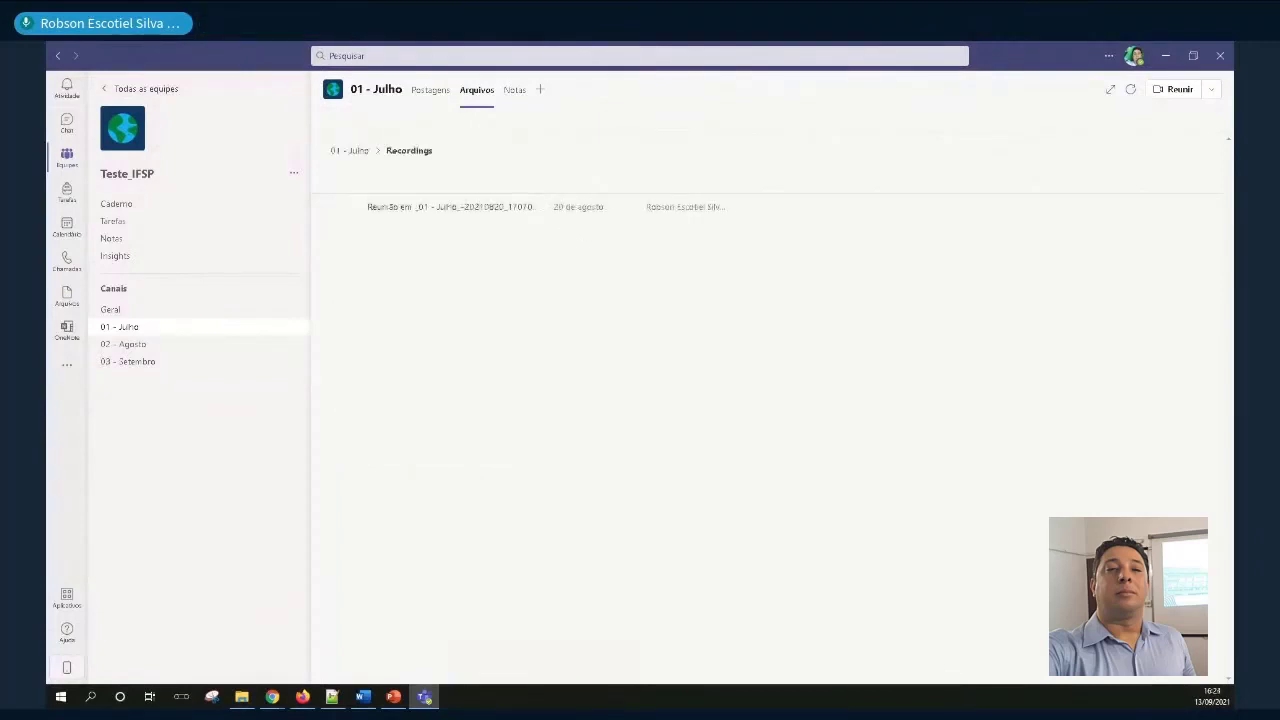
View the watchlist in the Stream app and return to the team's files
left_click(303, 696)
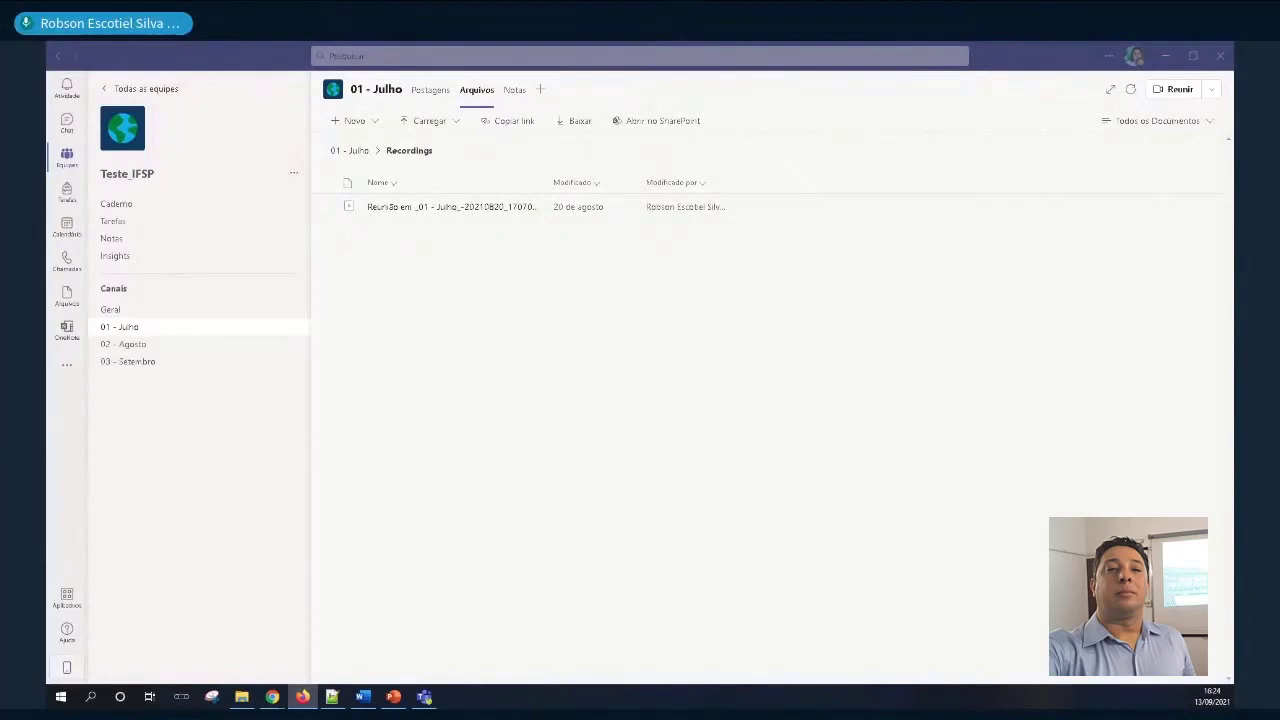
left_click(72, 376)
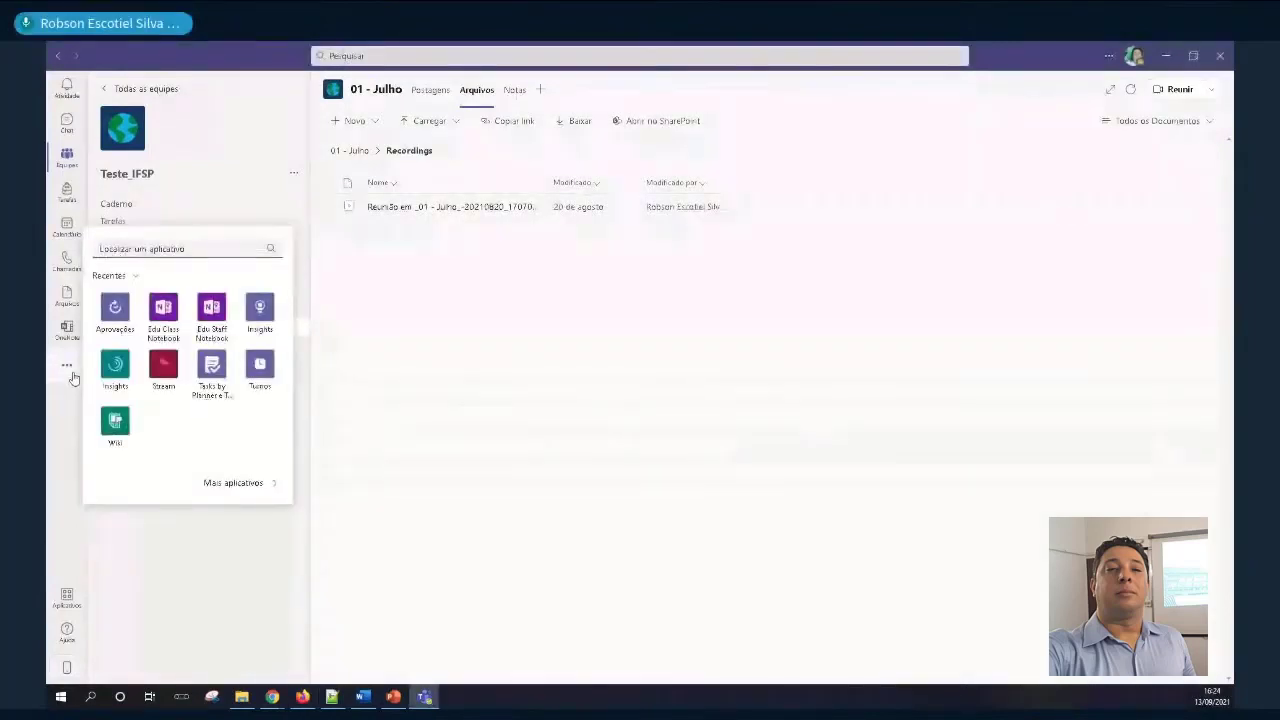
left_click(161, 364)
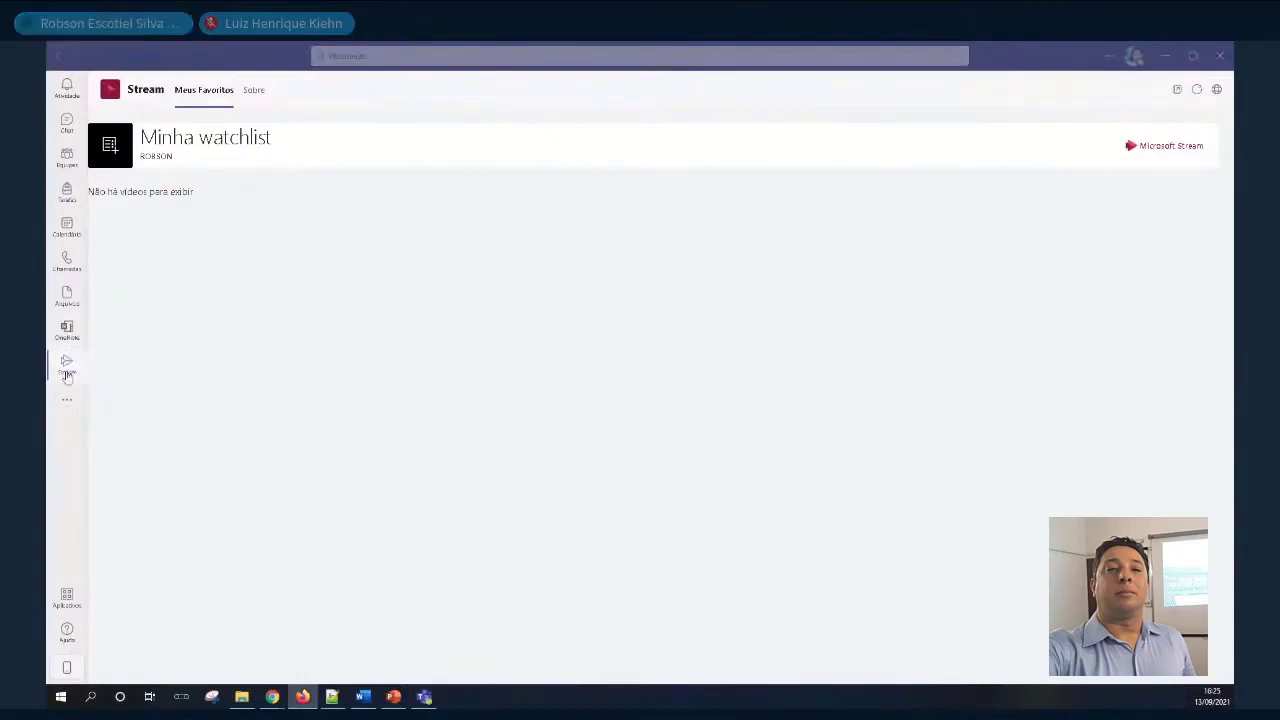
left_click(65, 160)
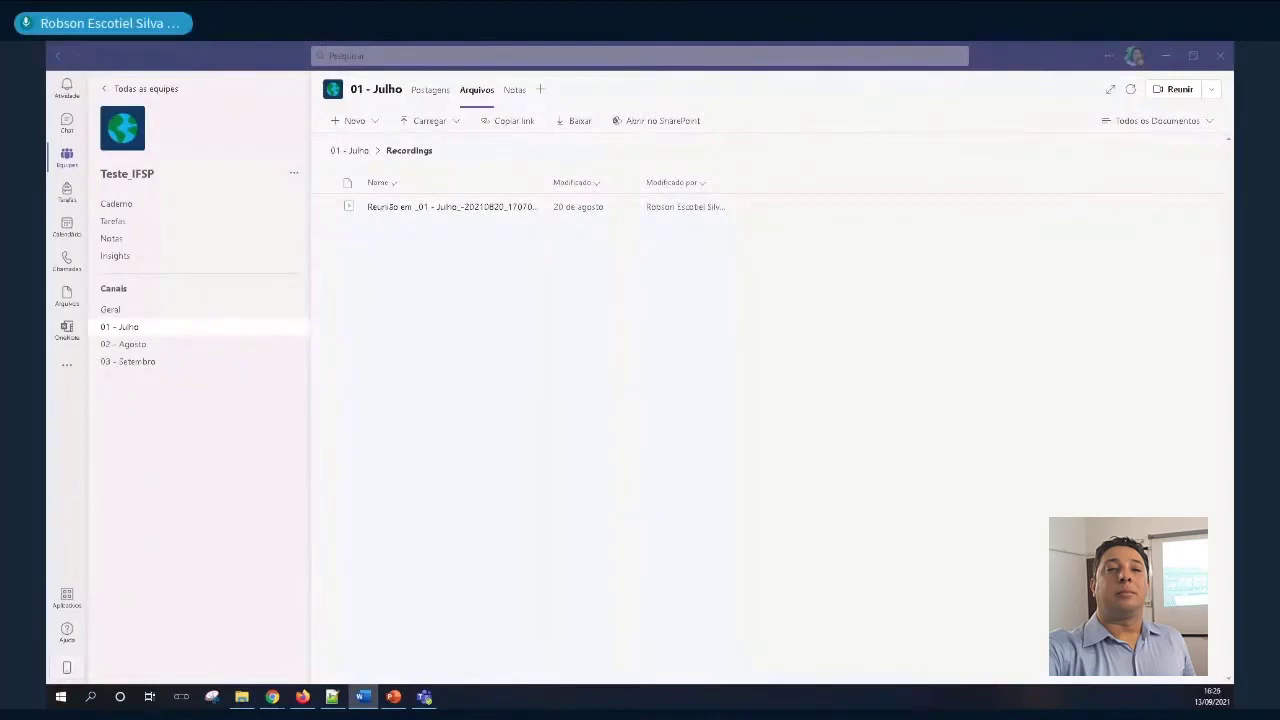
Start a new formatted post in the 03 - Setembro channel and set its type to Anúncio
left_click(130, 361)
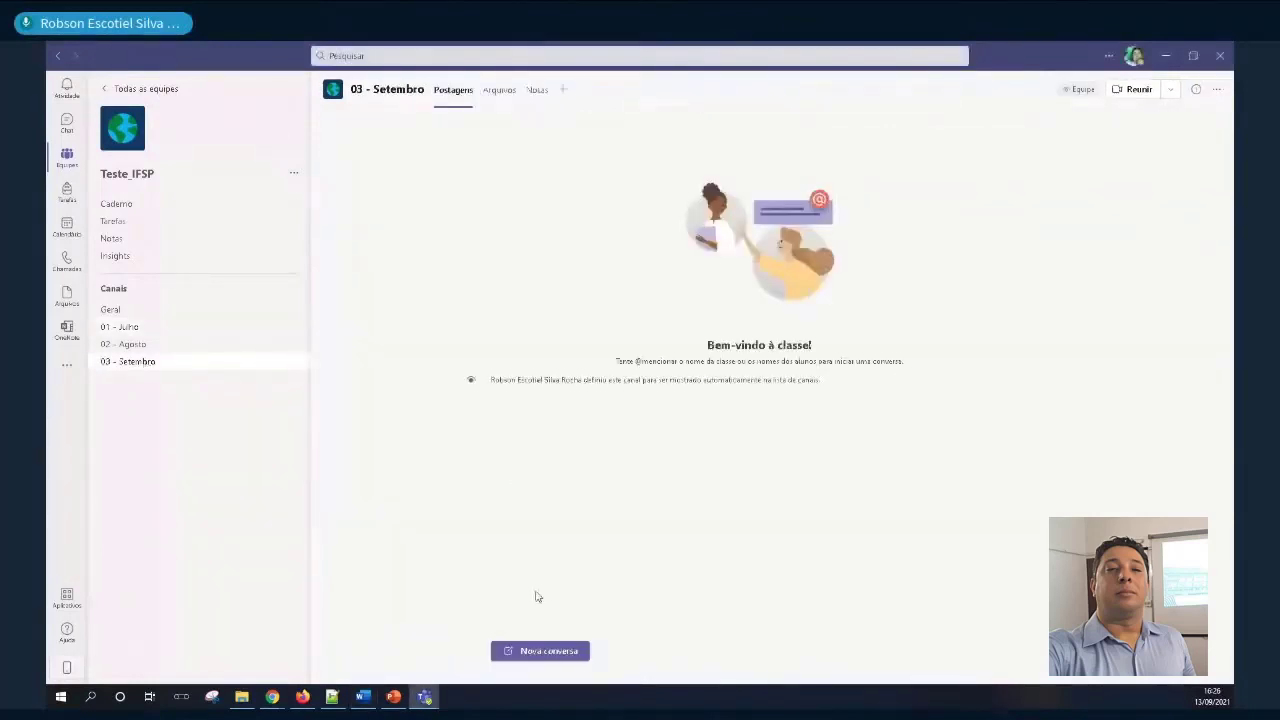
left_click(543, 652)
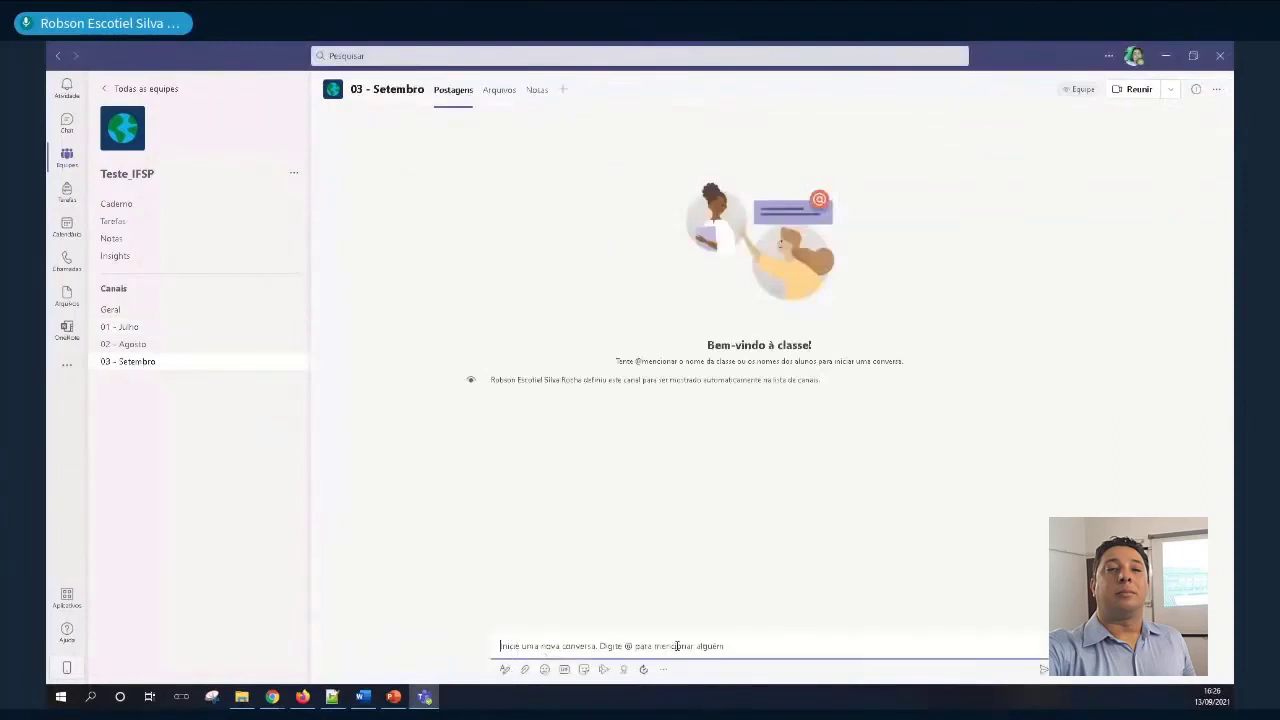
left_click(503, 670)
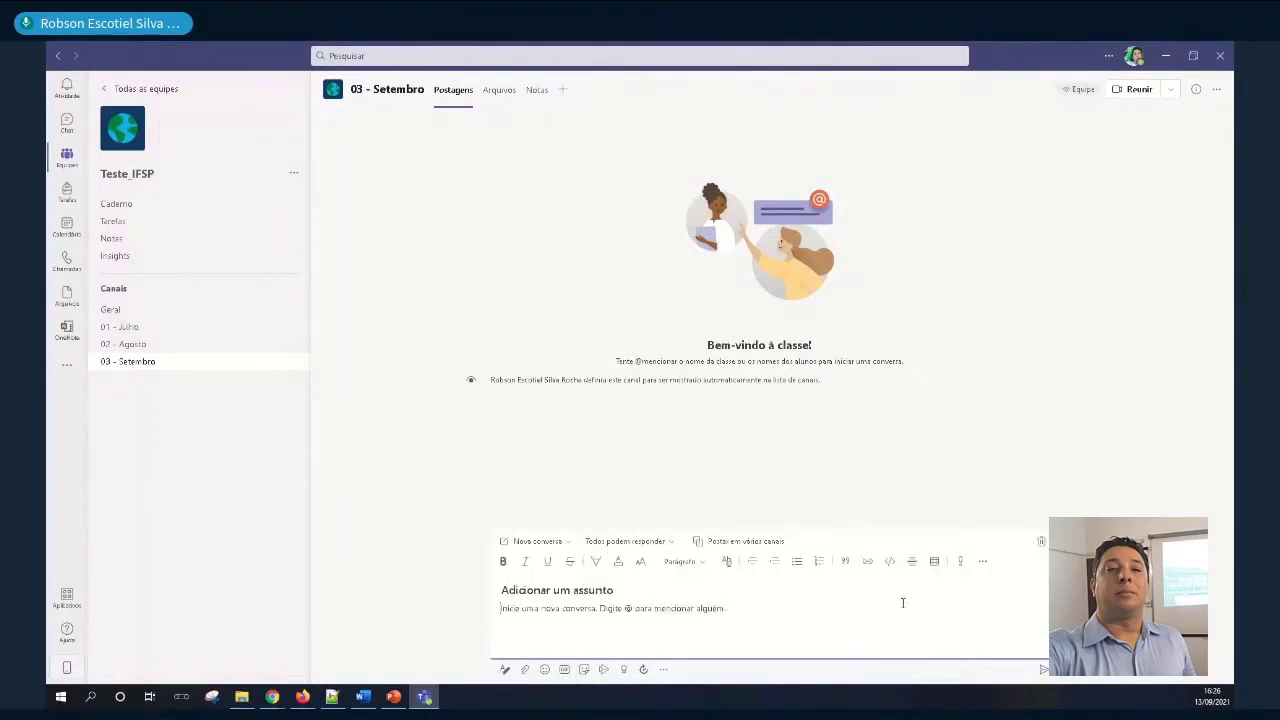
left_click(569, 545)
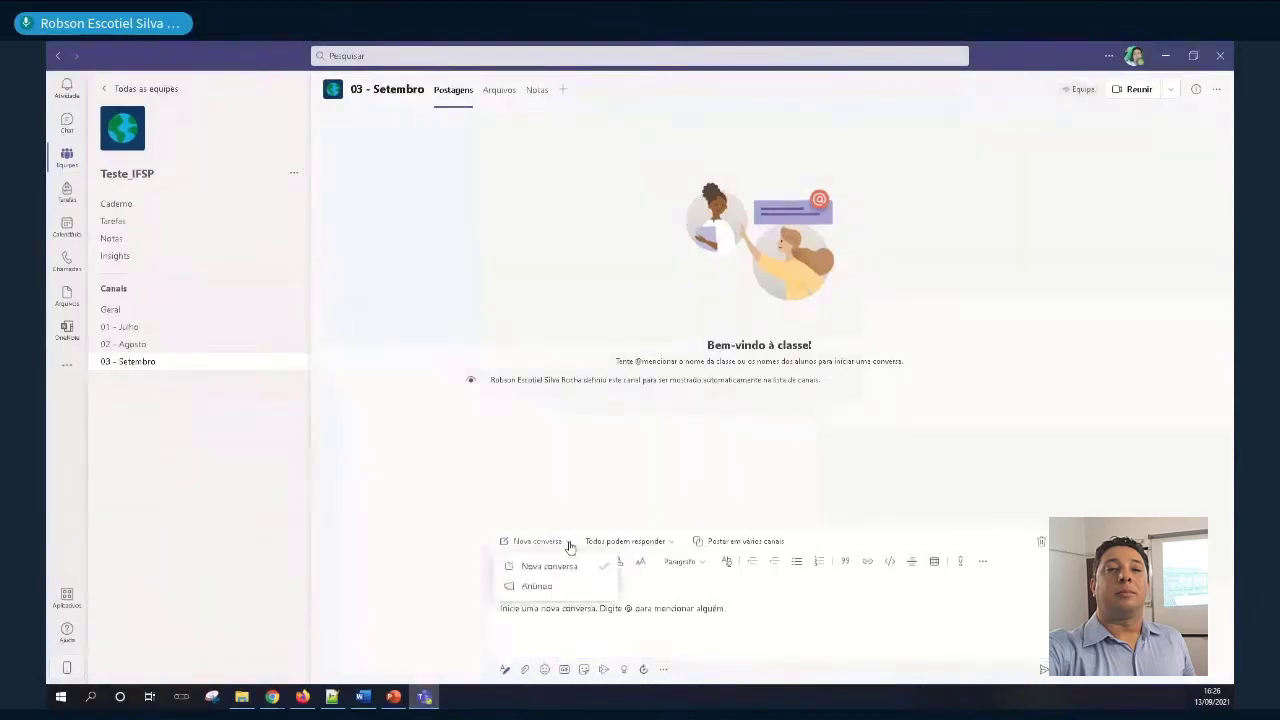
left_click(562, 592)
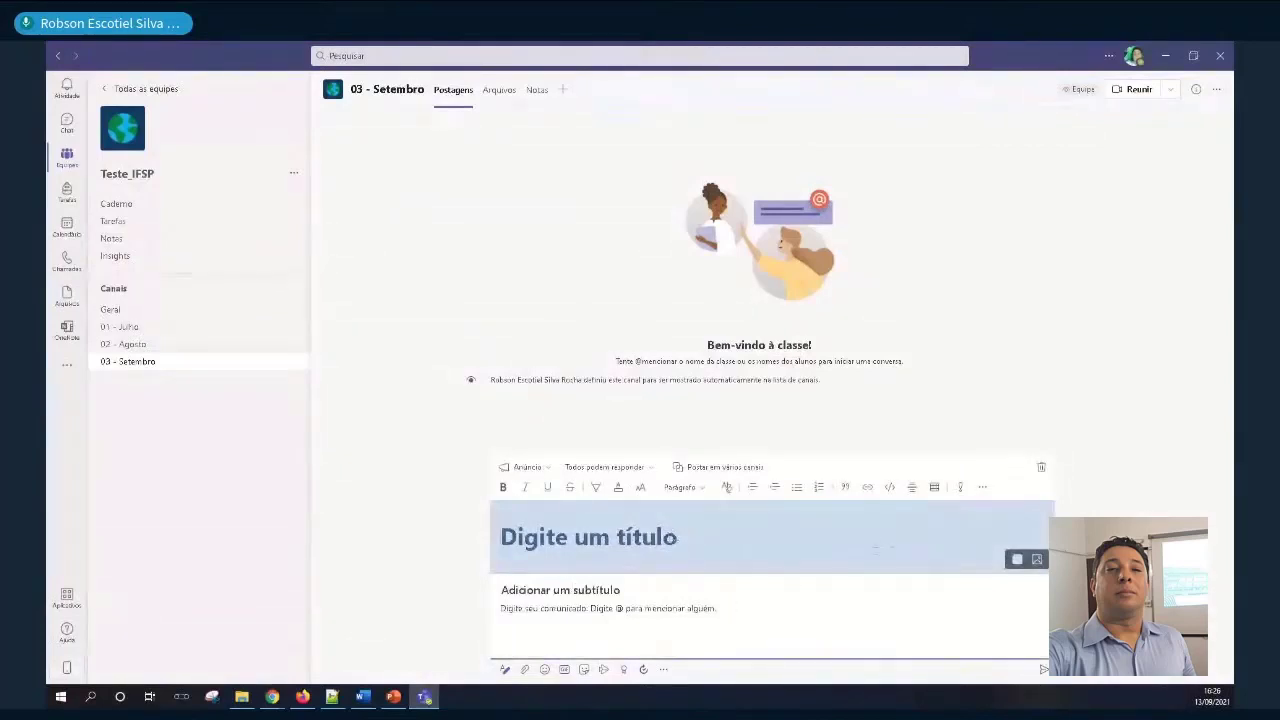
Set the announcement's banner colour to orange-red and mark the post as important
left_click(1017, 559)
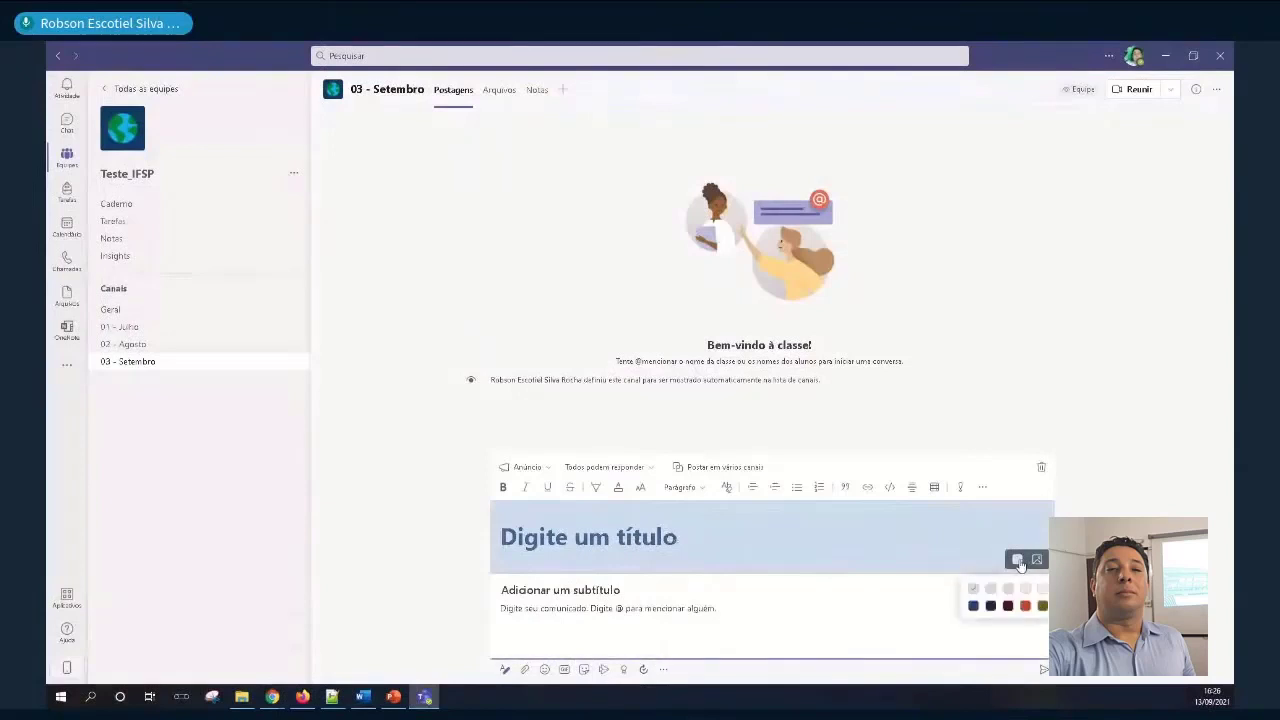
left_click(1025, 605)
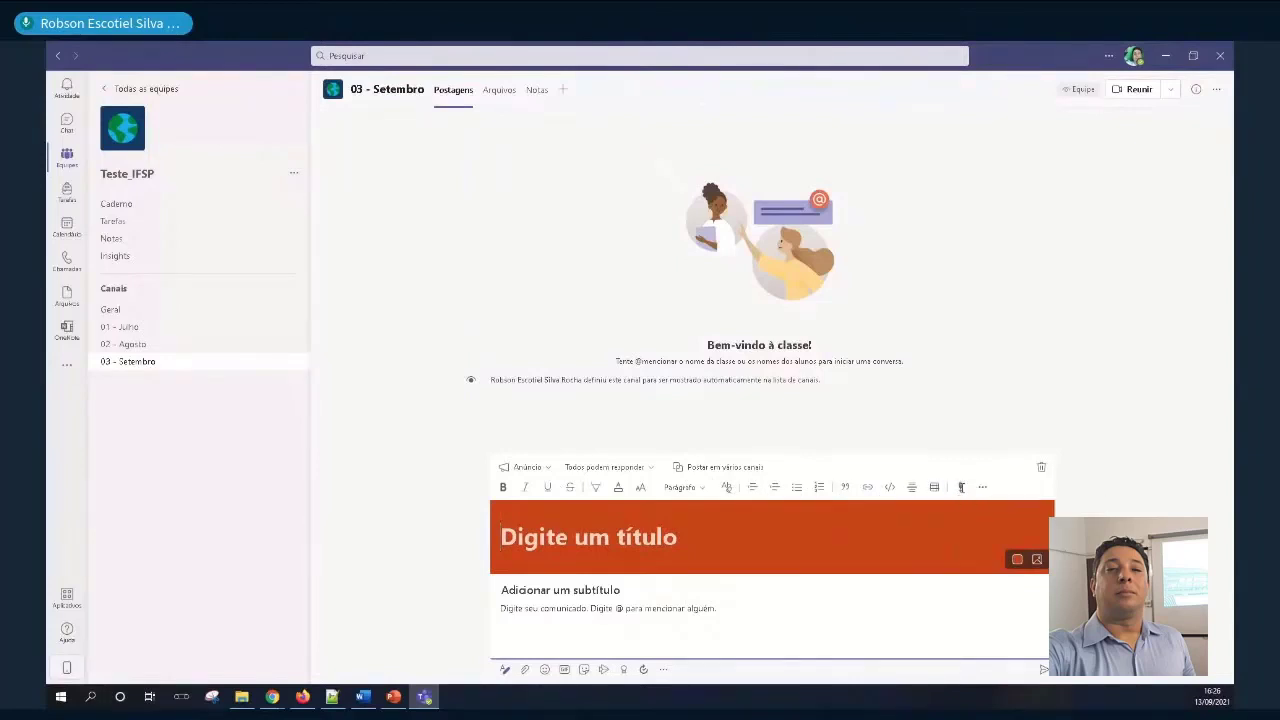
left_click(960, 490)
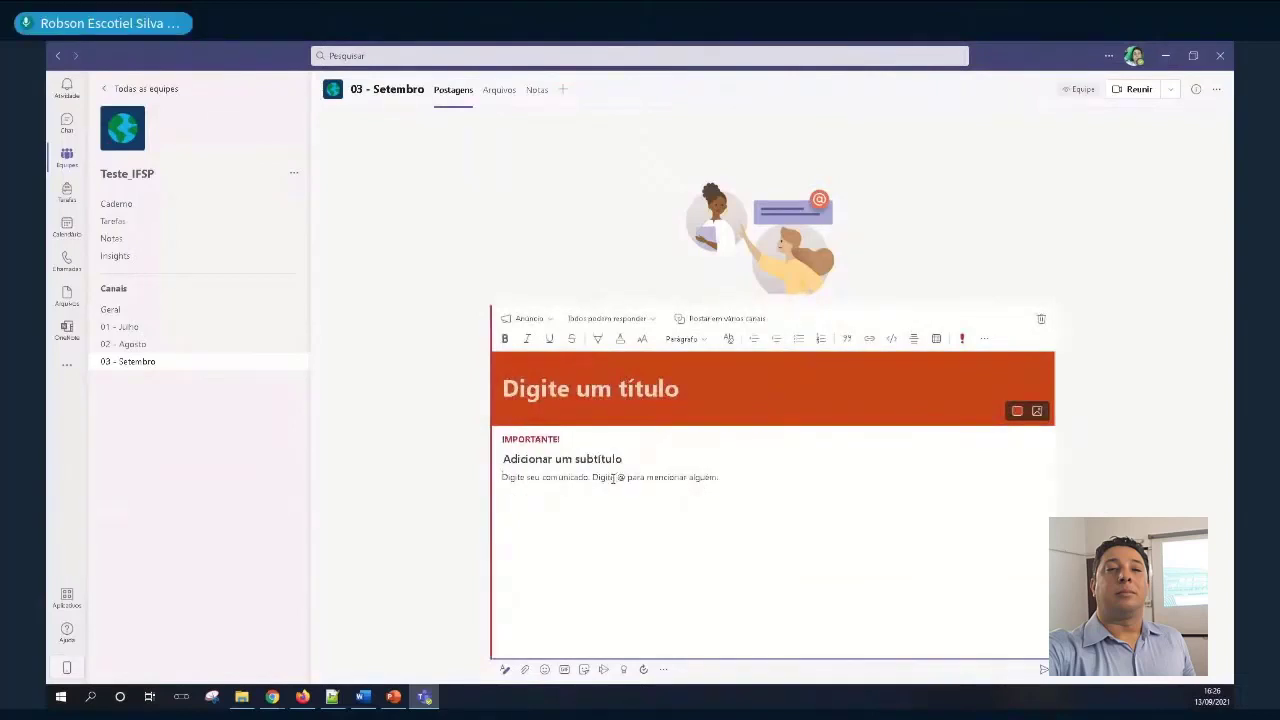
Enter "Compartilhamento Arquivo" as the announcement's title and "Somente leitura" as its subtitle
left_click(588, 400)
type("C")
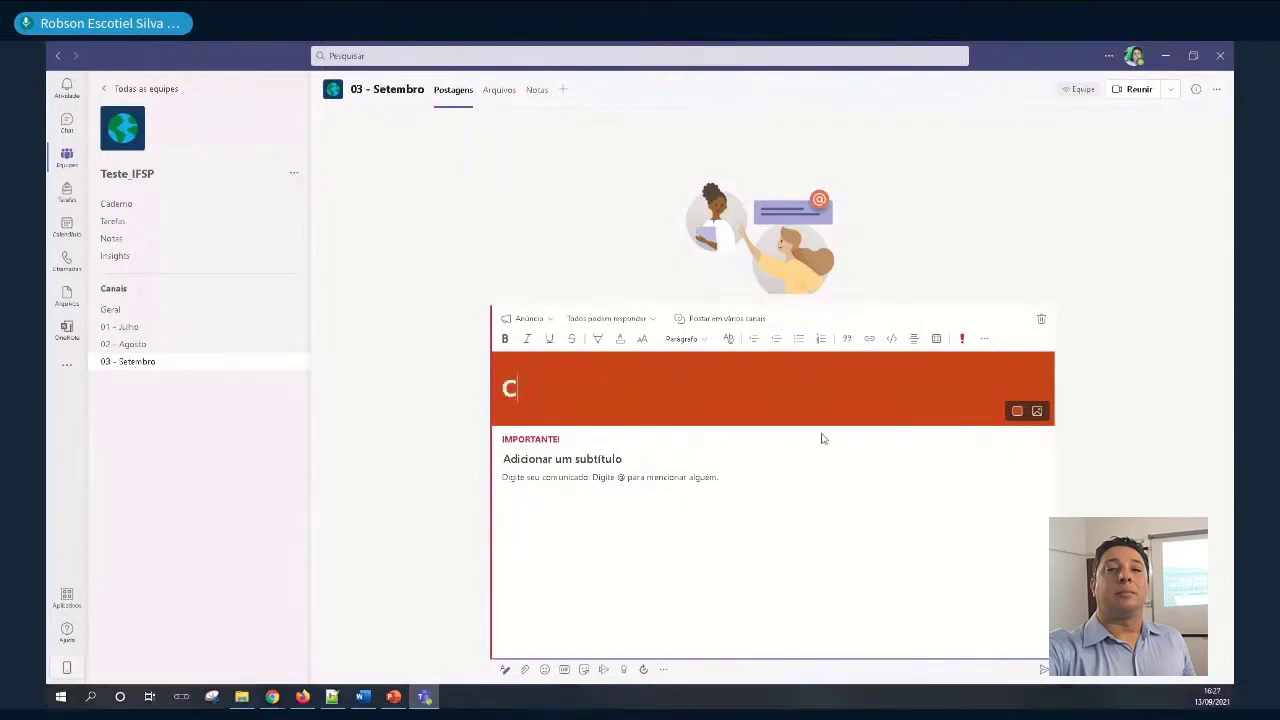
key("BackSpace")
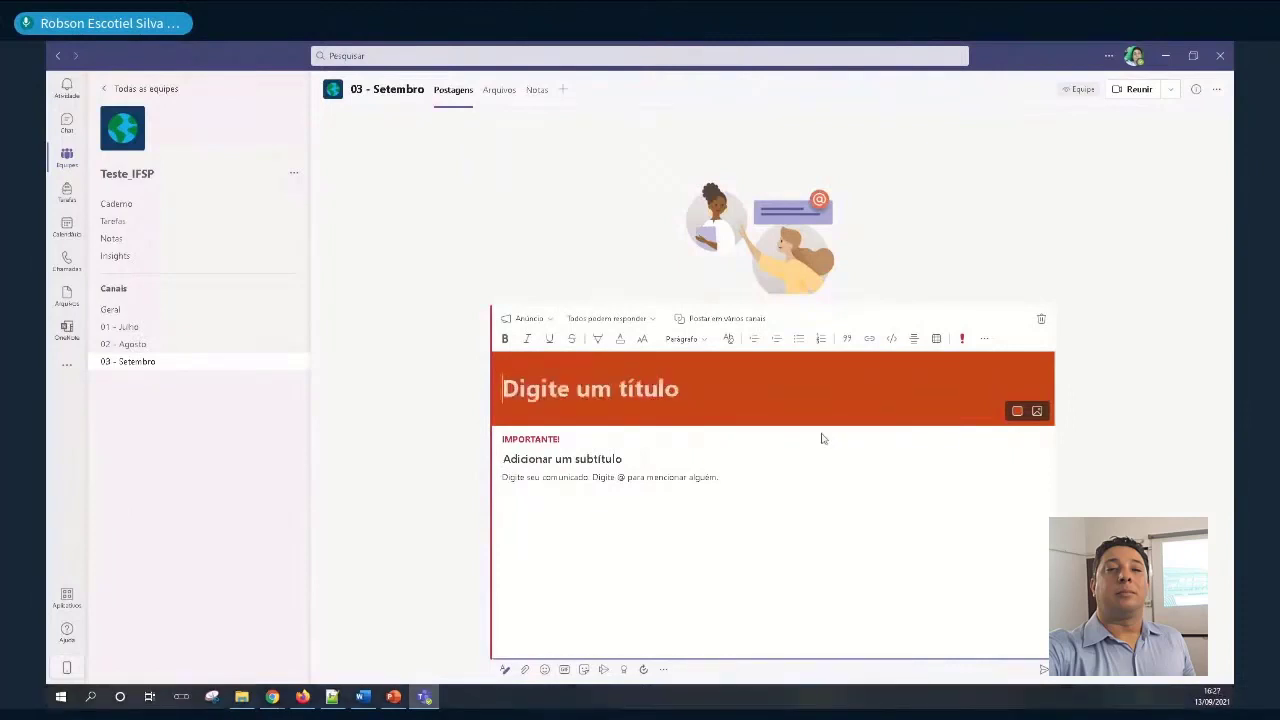
type("Comparti")
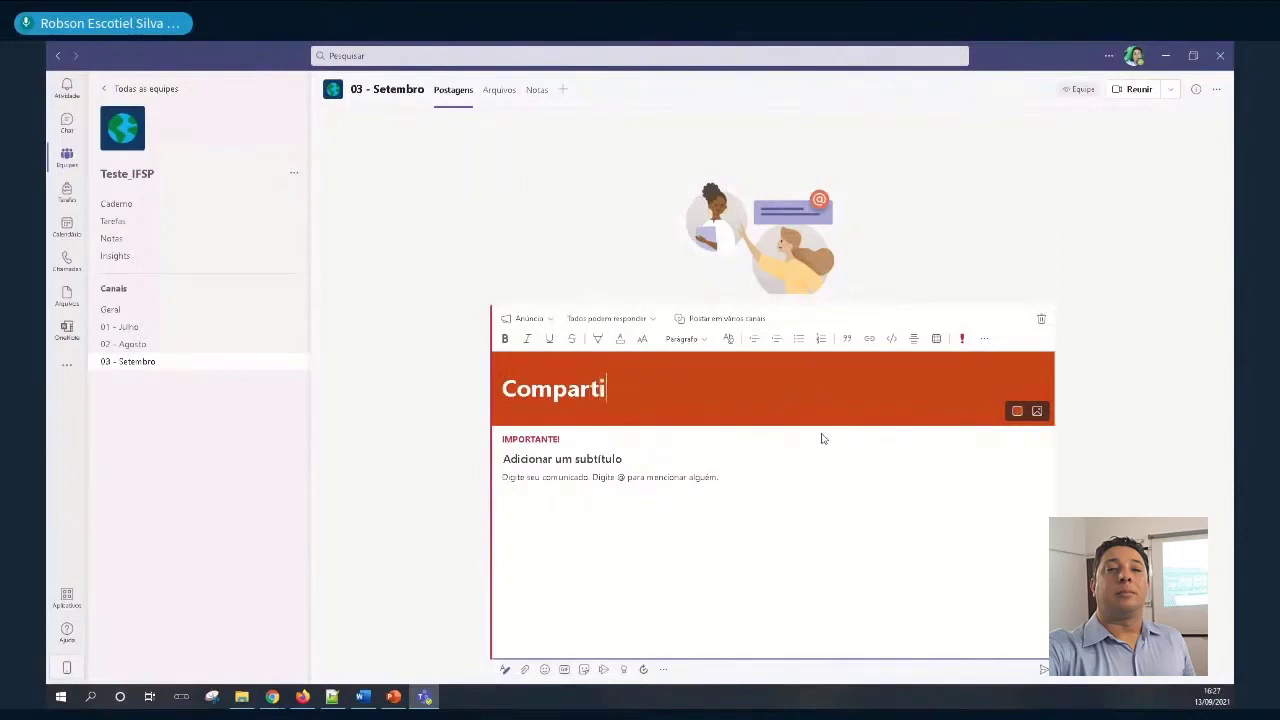
type("lhamento Arquivo")
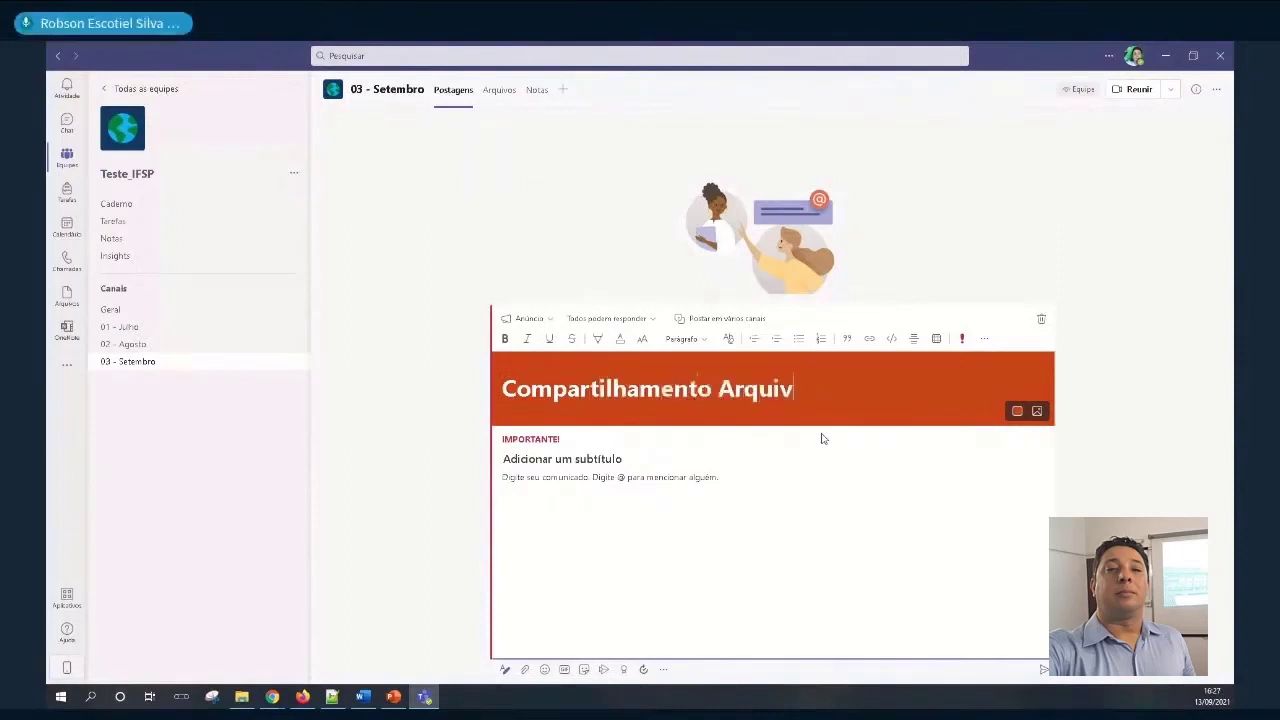
left_click(566, 456)
type("Somente leitura")
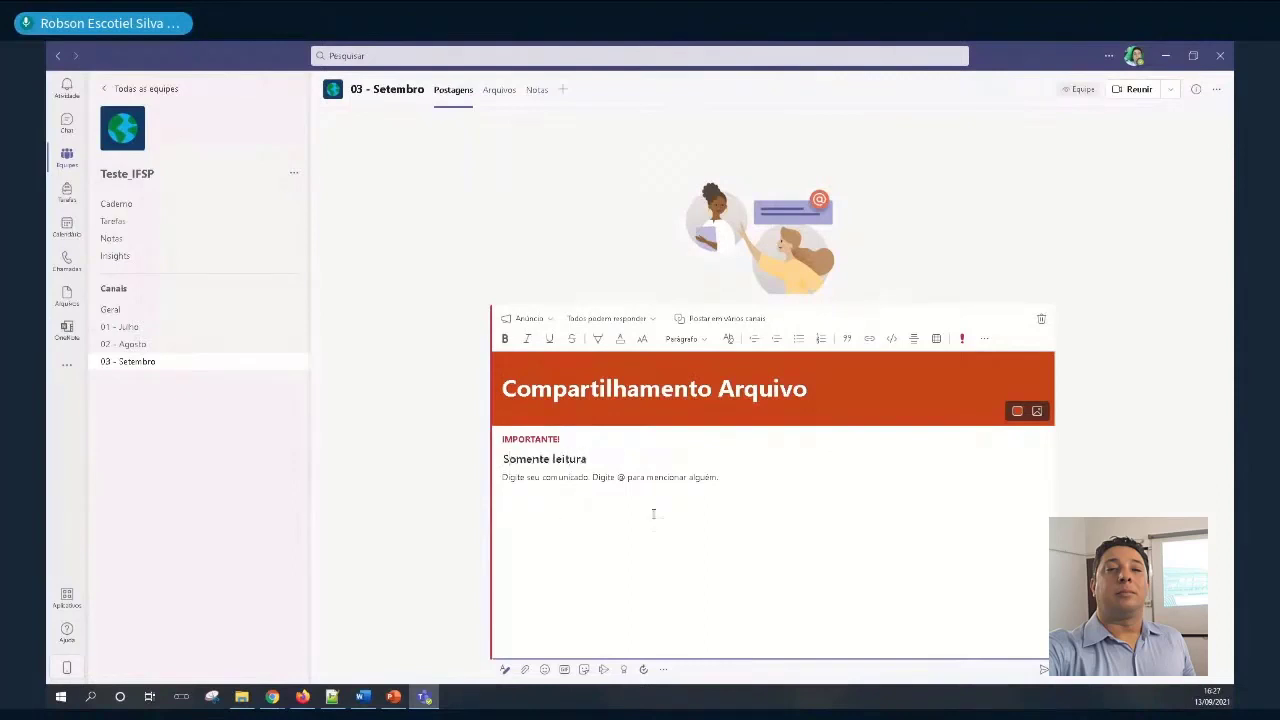
Write "Olá turma" in the announcement's message body, followed by a mention of the Teste_IFSP team
left_click(580, 516)
type("Olá turma")
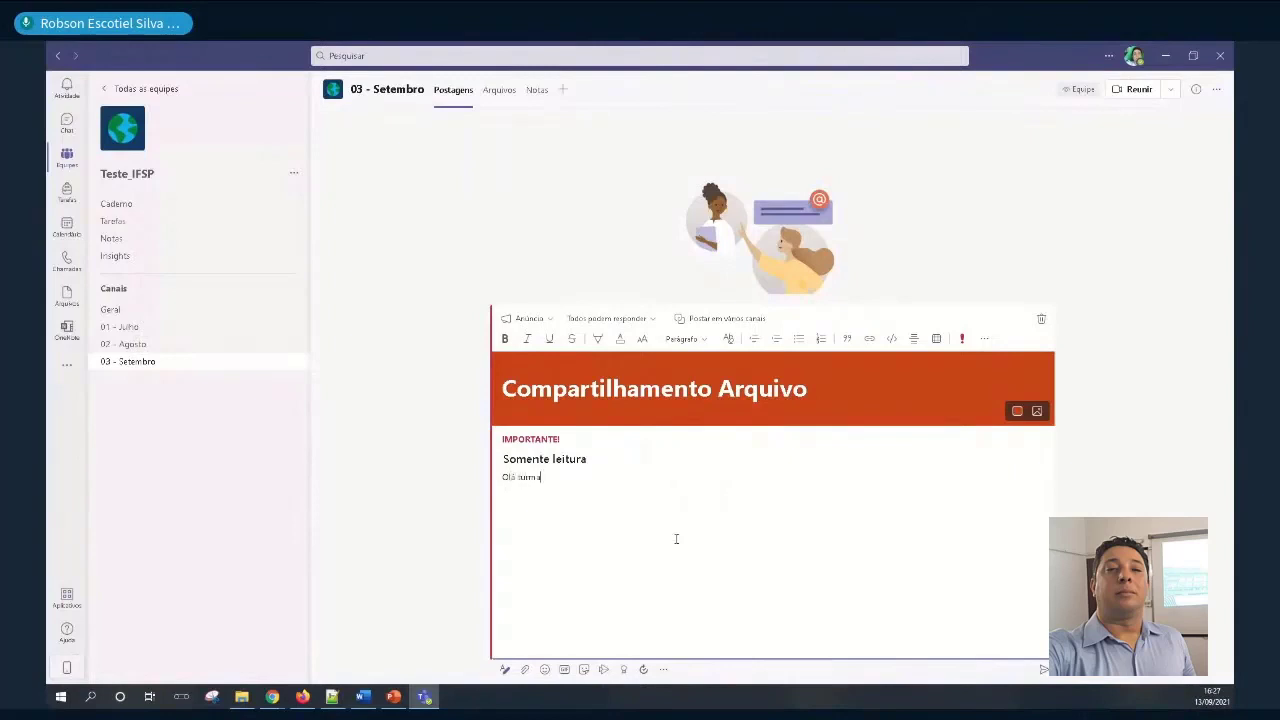
type(" @")
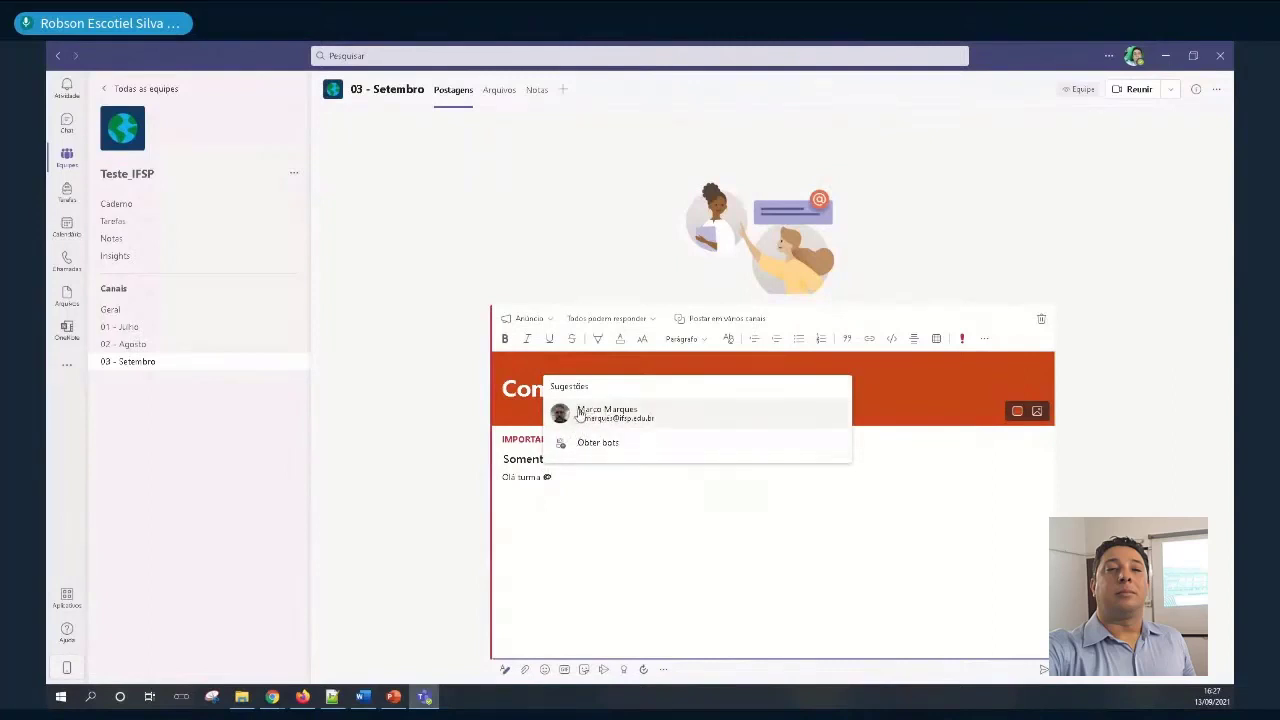
type("teste")
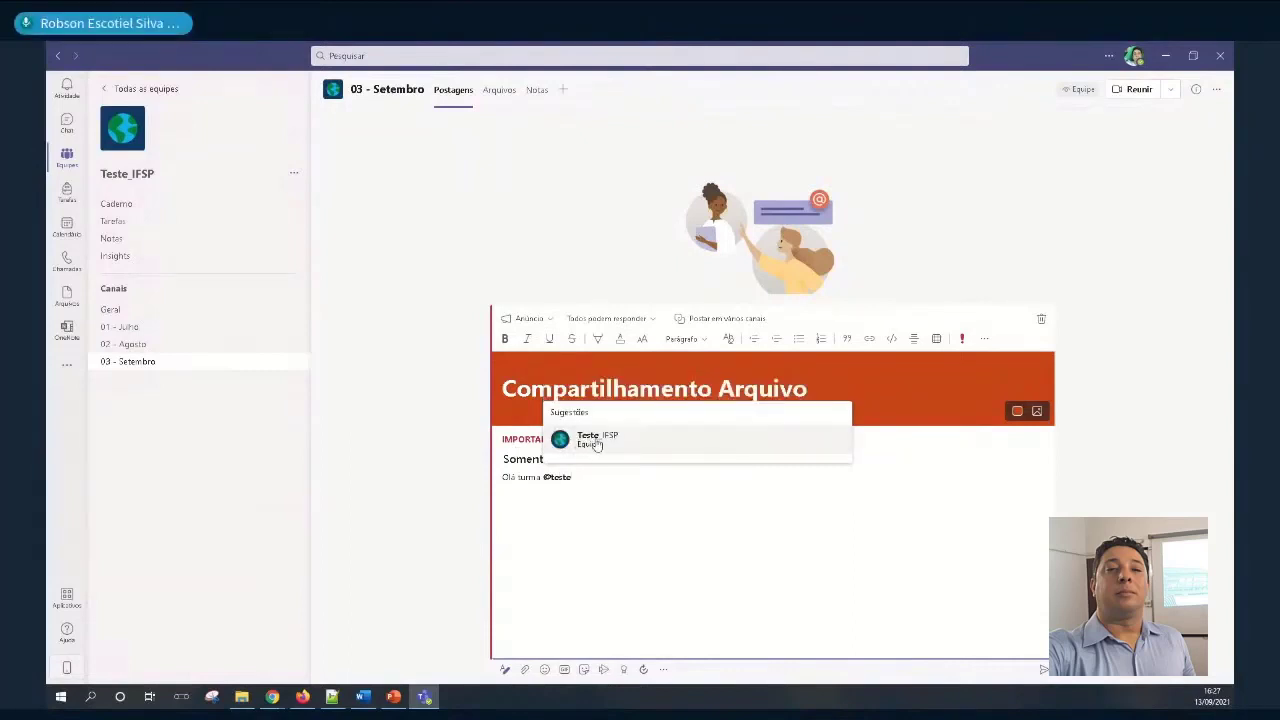
key("Return")
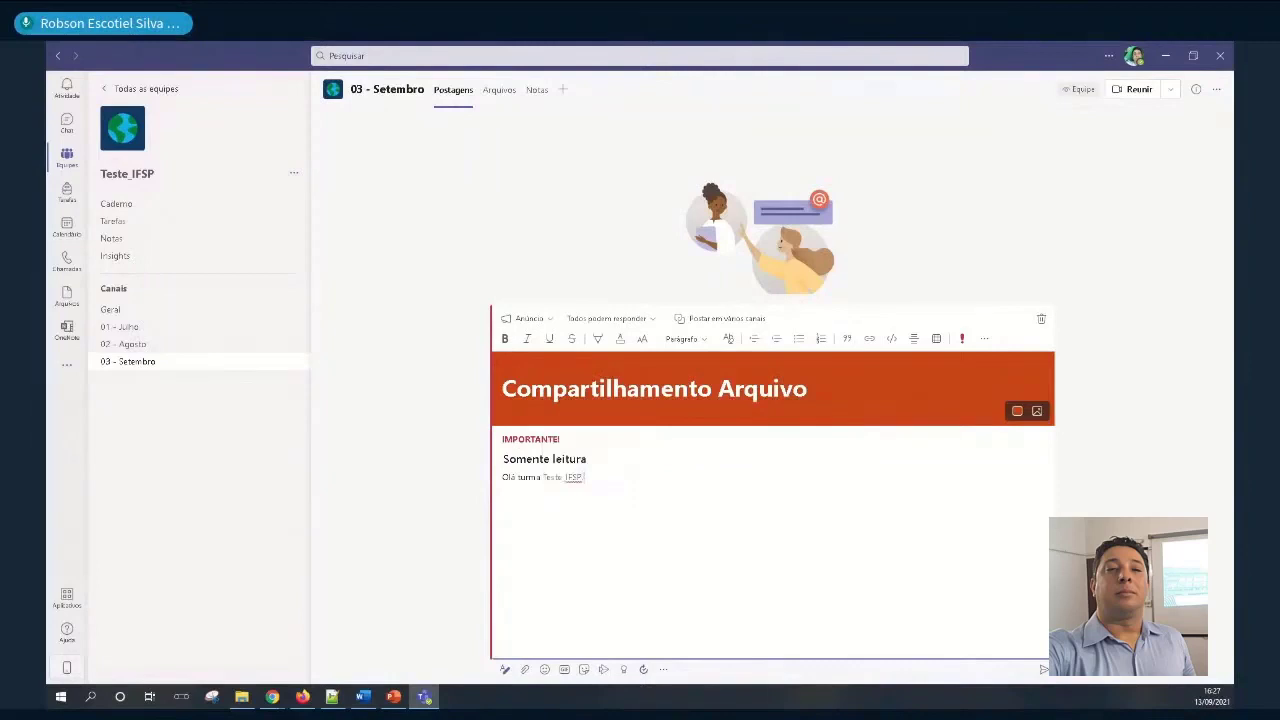
Add the line "Compartilhando..." below the greeting in the announcement body and open the attachment source options
key("Return")
type("Coma")
type("parti")
key("BackSpace")
key("BackSpace")
key("BackSpace")
key("BackSpace")
key("BackSpace")
key("BackSpace")
type("partilhando...")
left_click(526, 670)
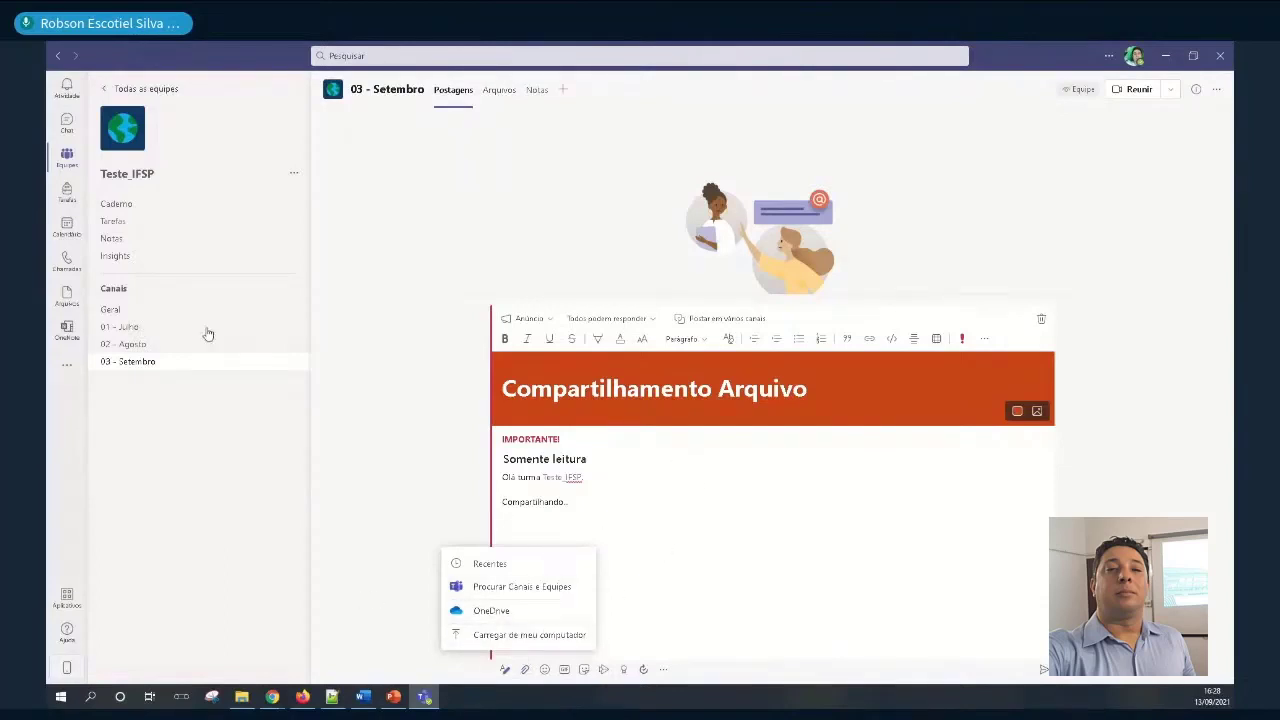
Examine the Geral channel's files and the contents of its Material de Aula folder
left_click(130, 312)
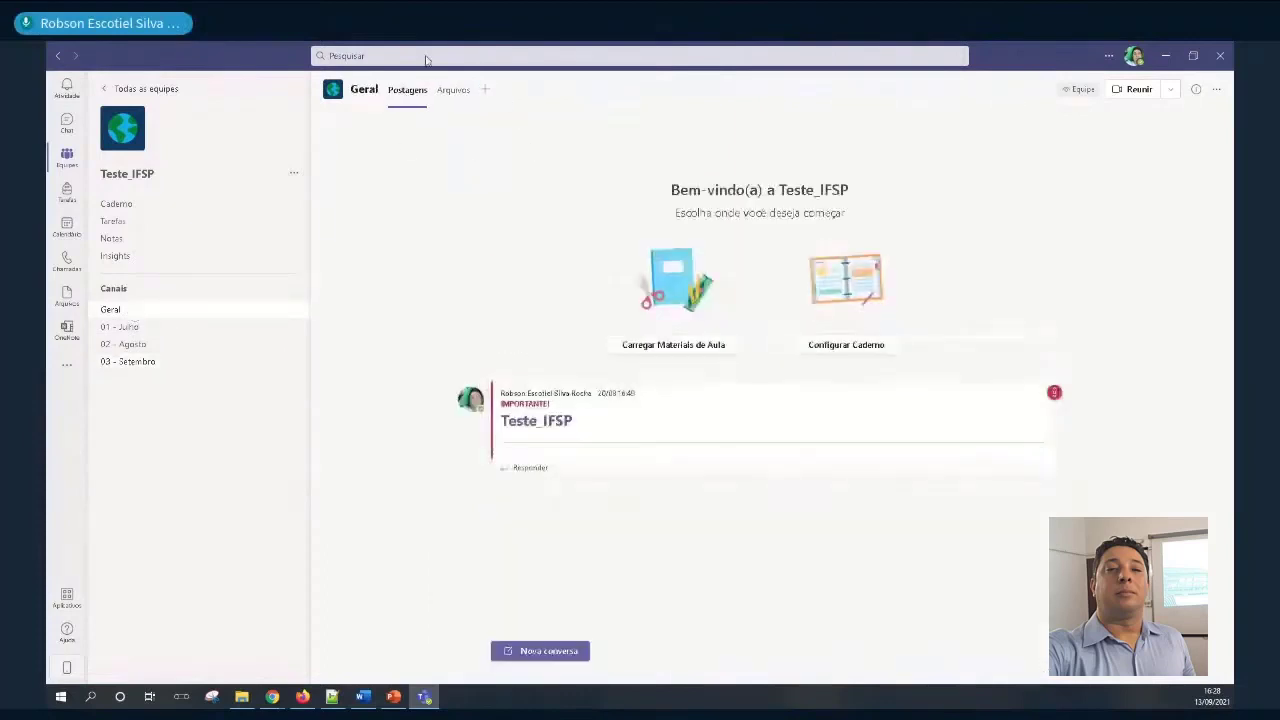
left_click(451, 92)
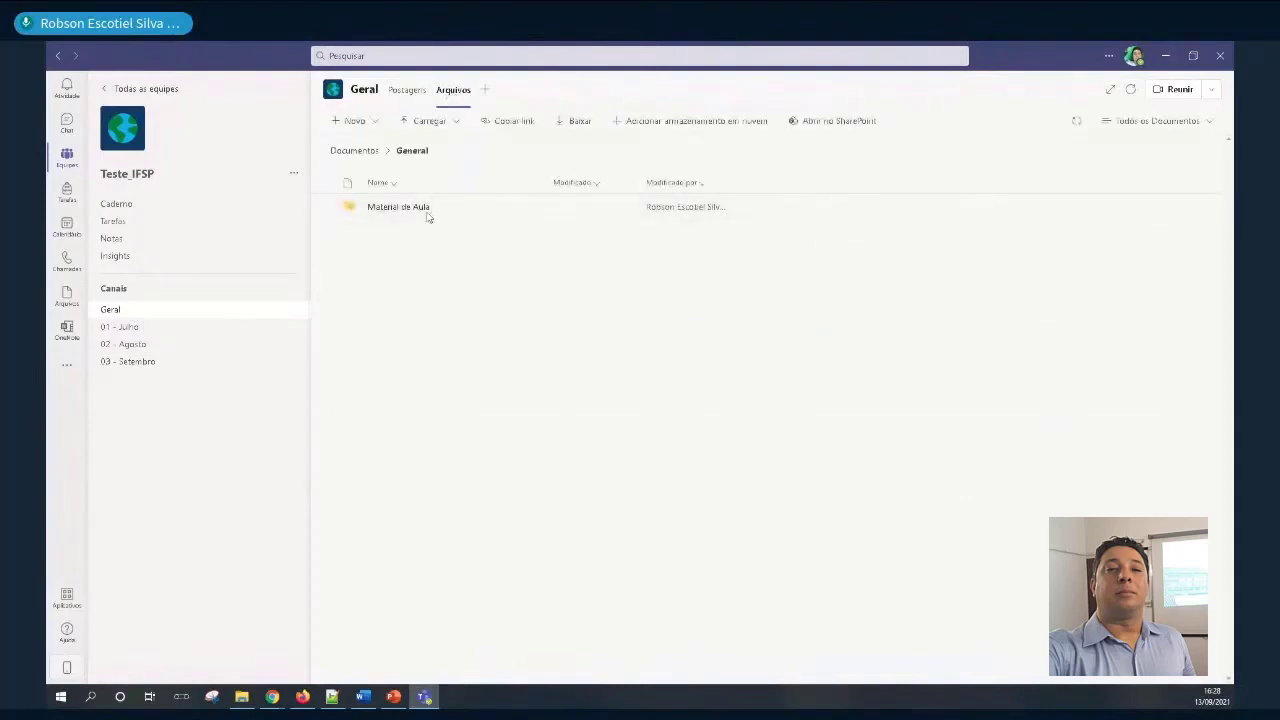
left_click(426, 209)
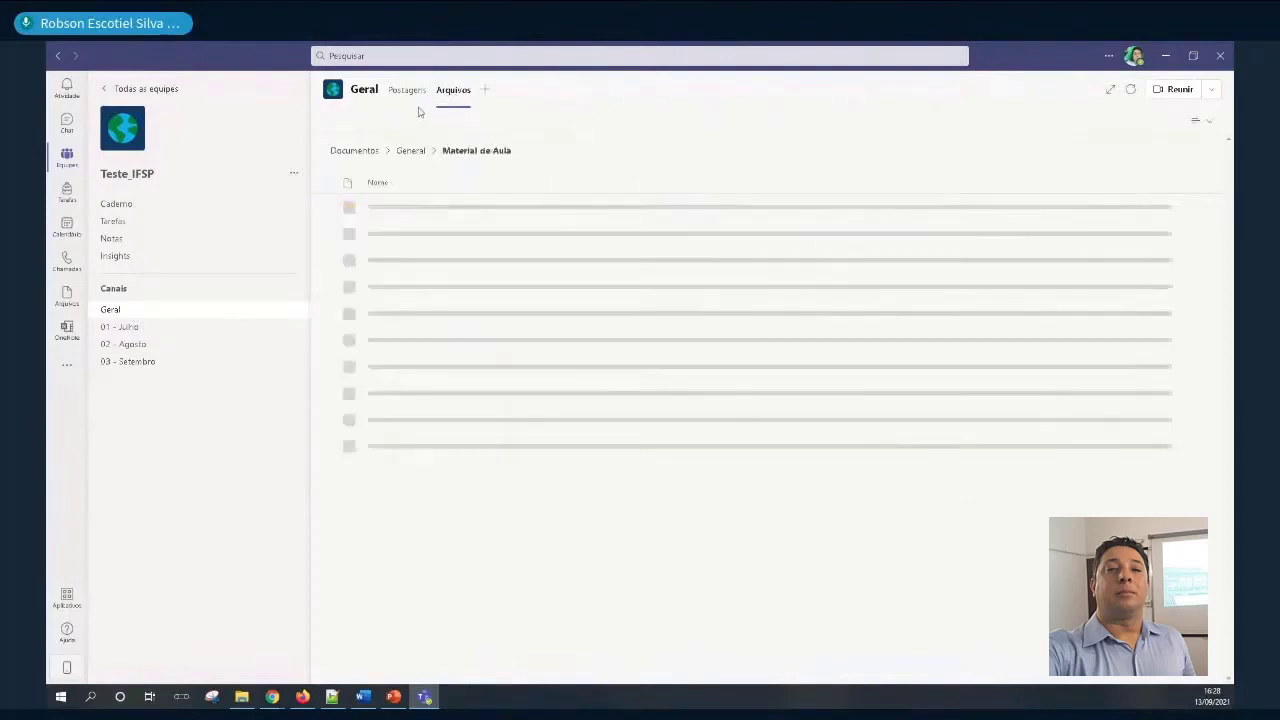
left_click(405, 150)
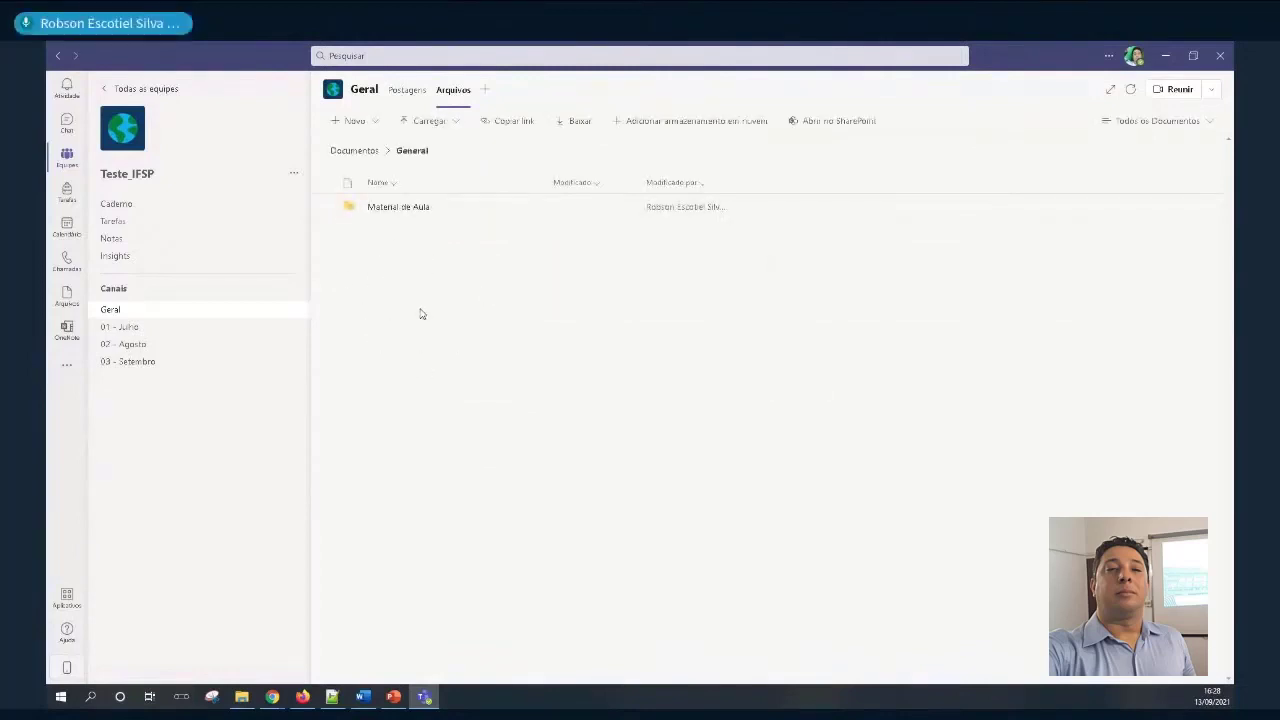
left_click(420, 208)
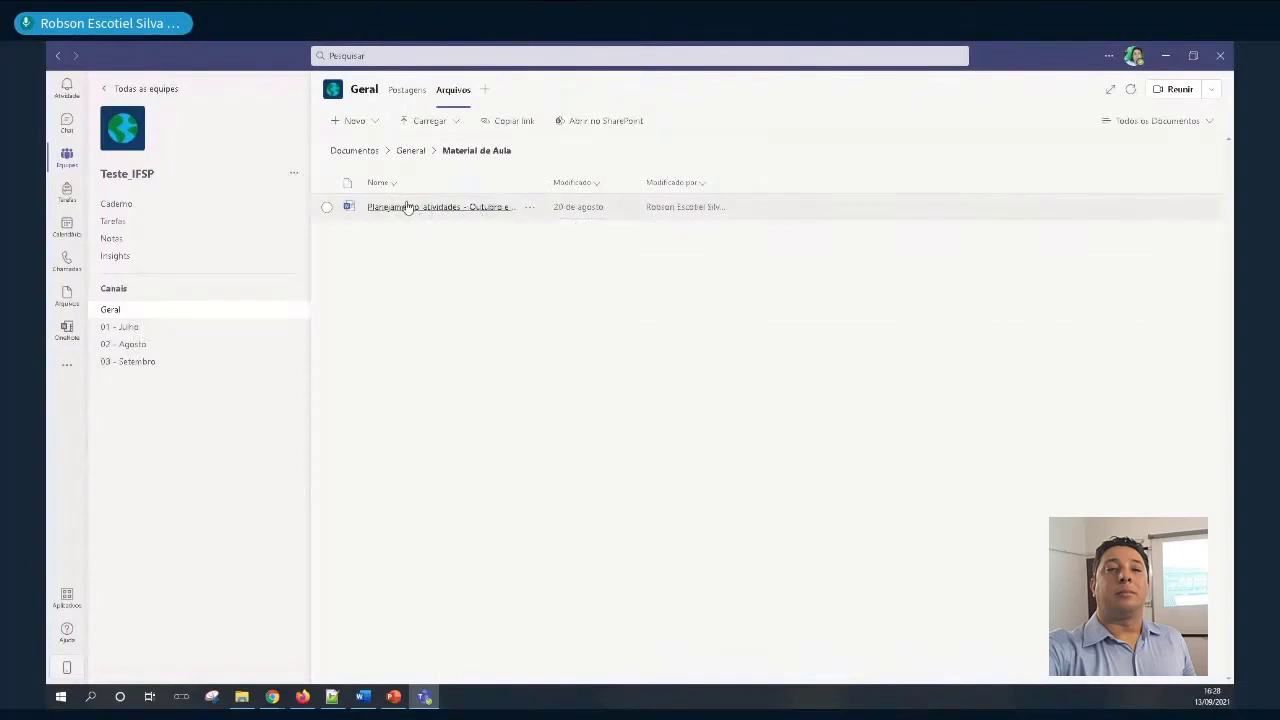
Attach a link to the Planejamento_atividades document from Geral's Material de Aula folder to the 03 - Setembro announcement
left_click(135, 362)
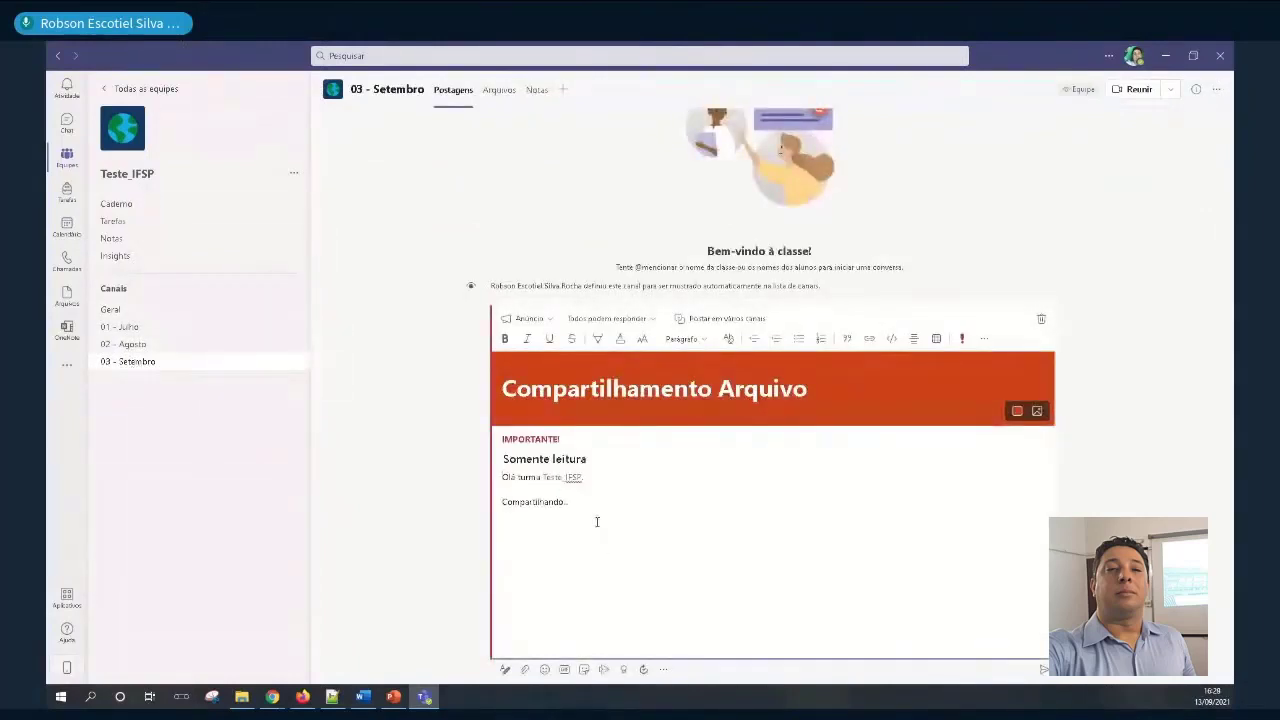
left_click(525, 669)
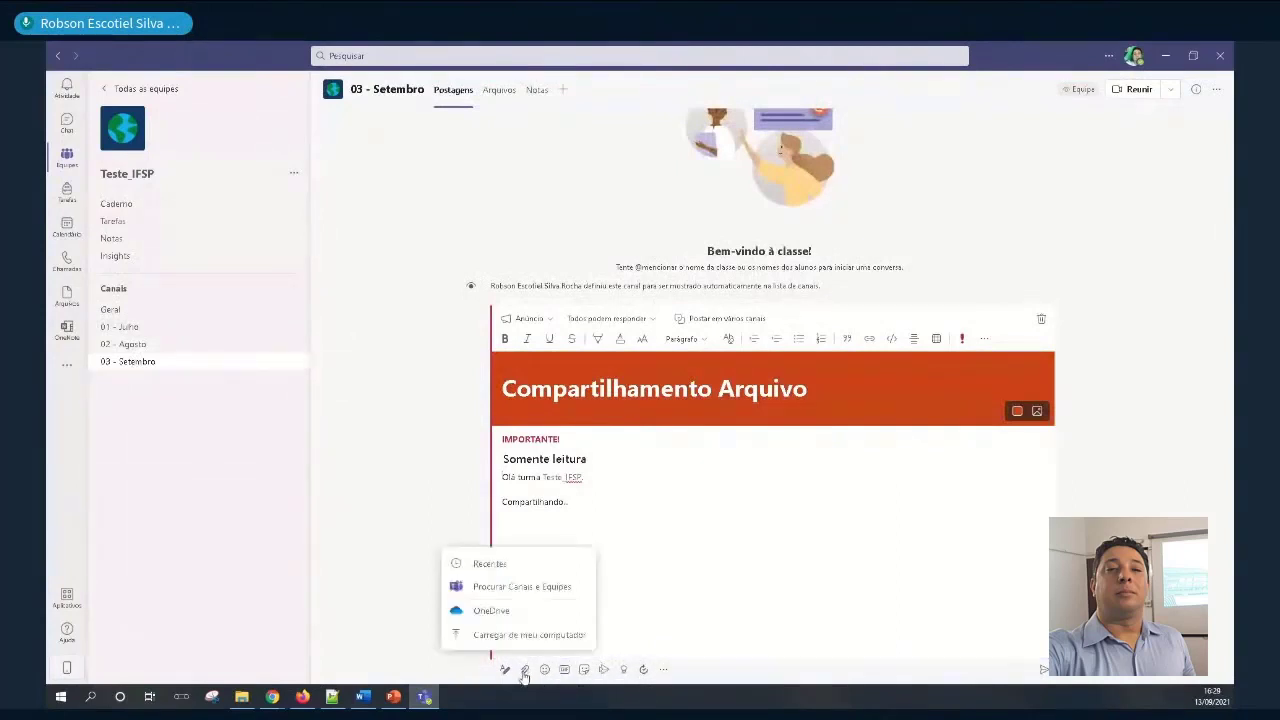
left_click(577, 594)
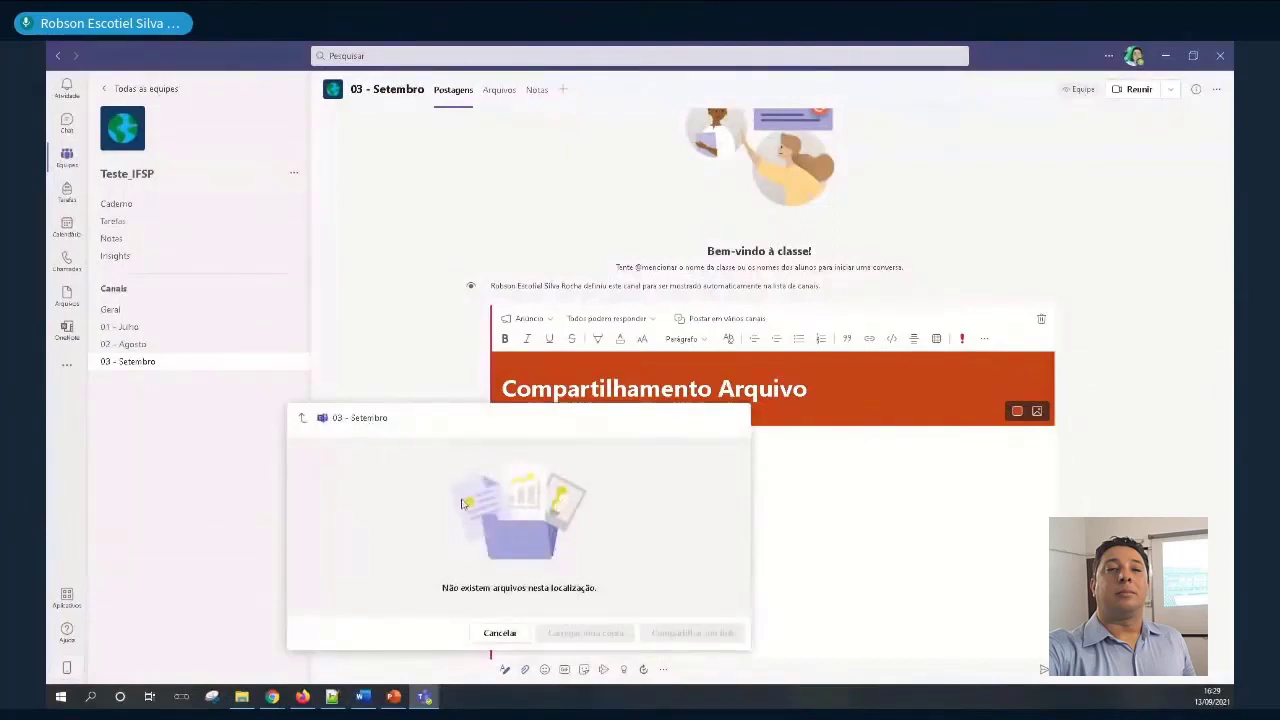
left_click(302, 422)
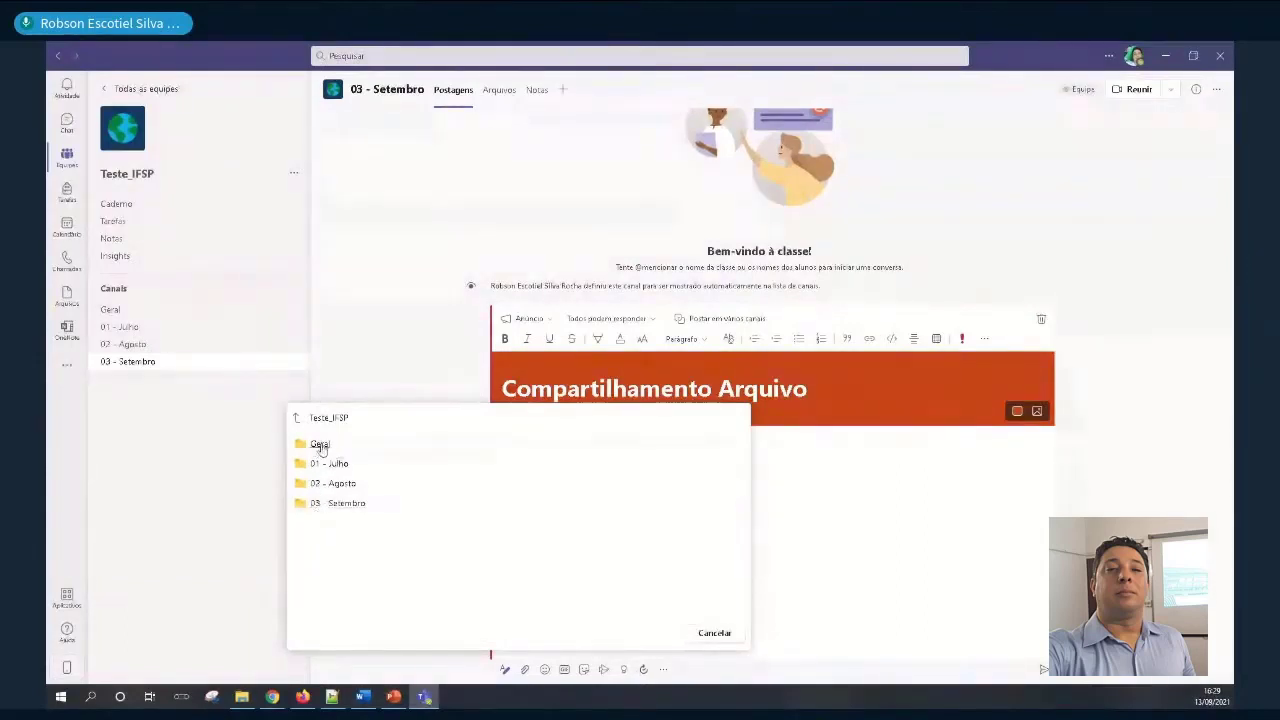
left_click(320, 447)
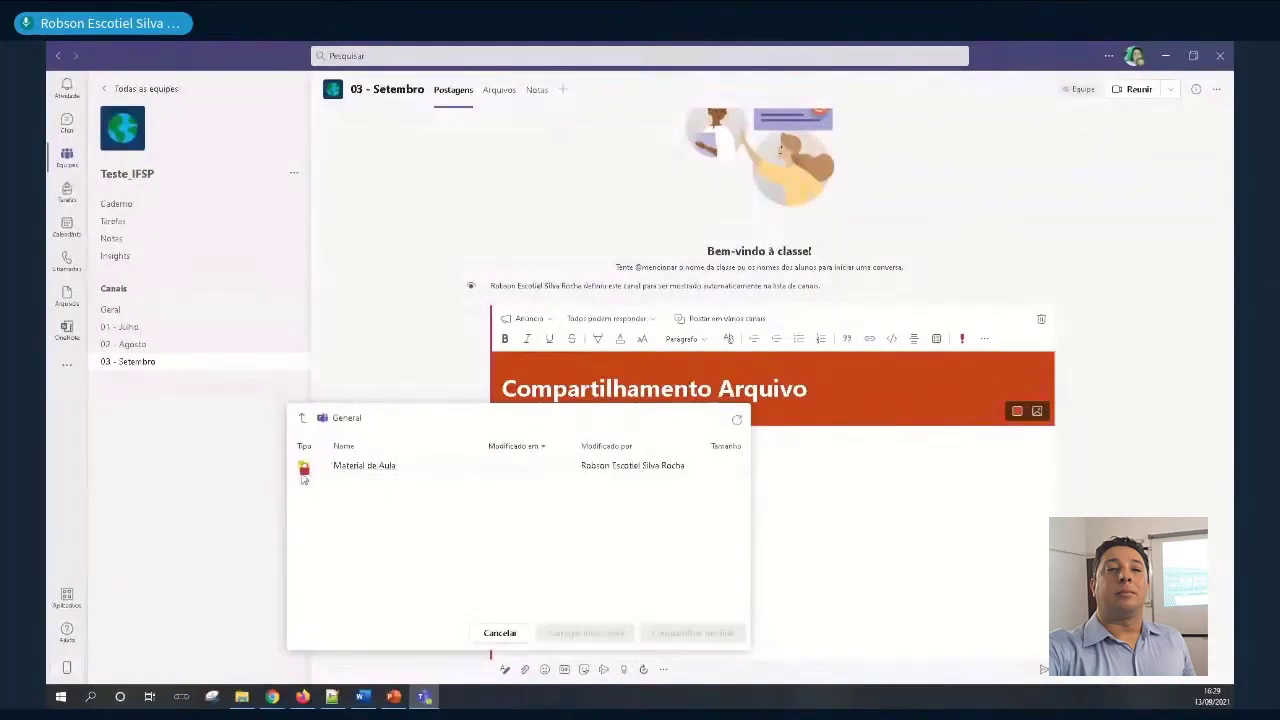
left_click(365, 467)
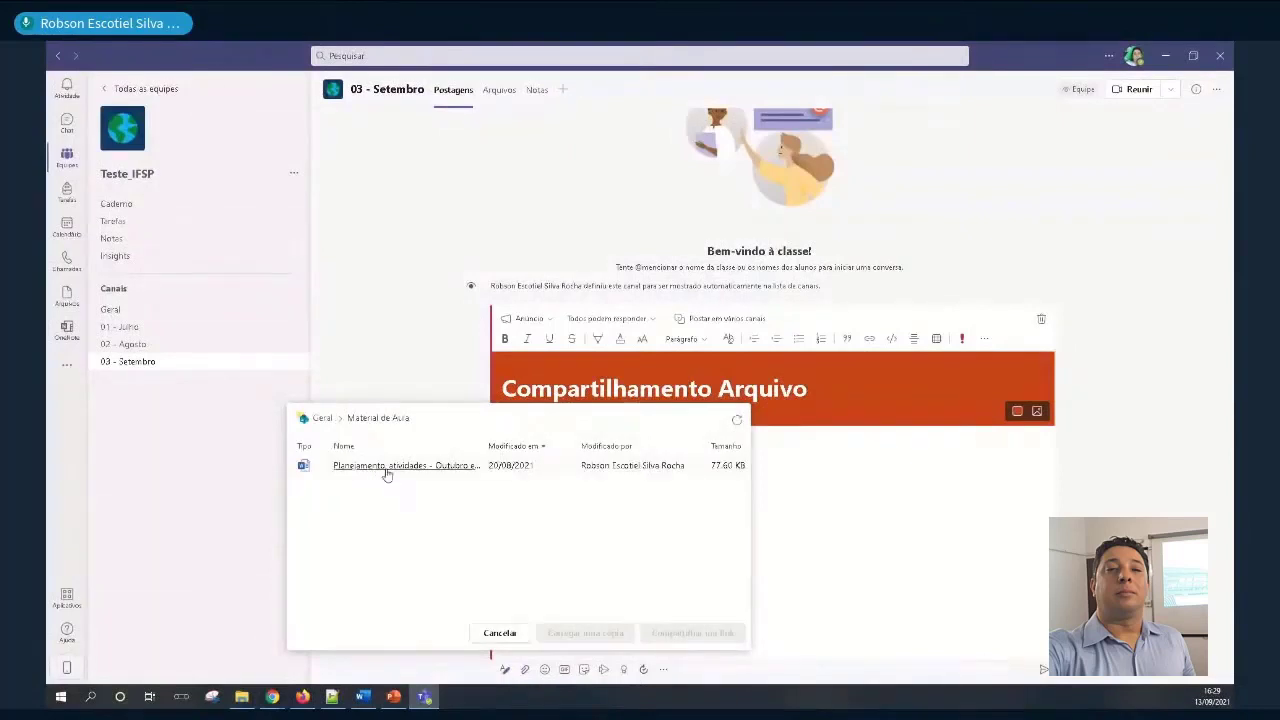
left_click(390, 467)
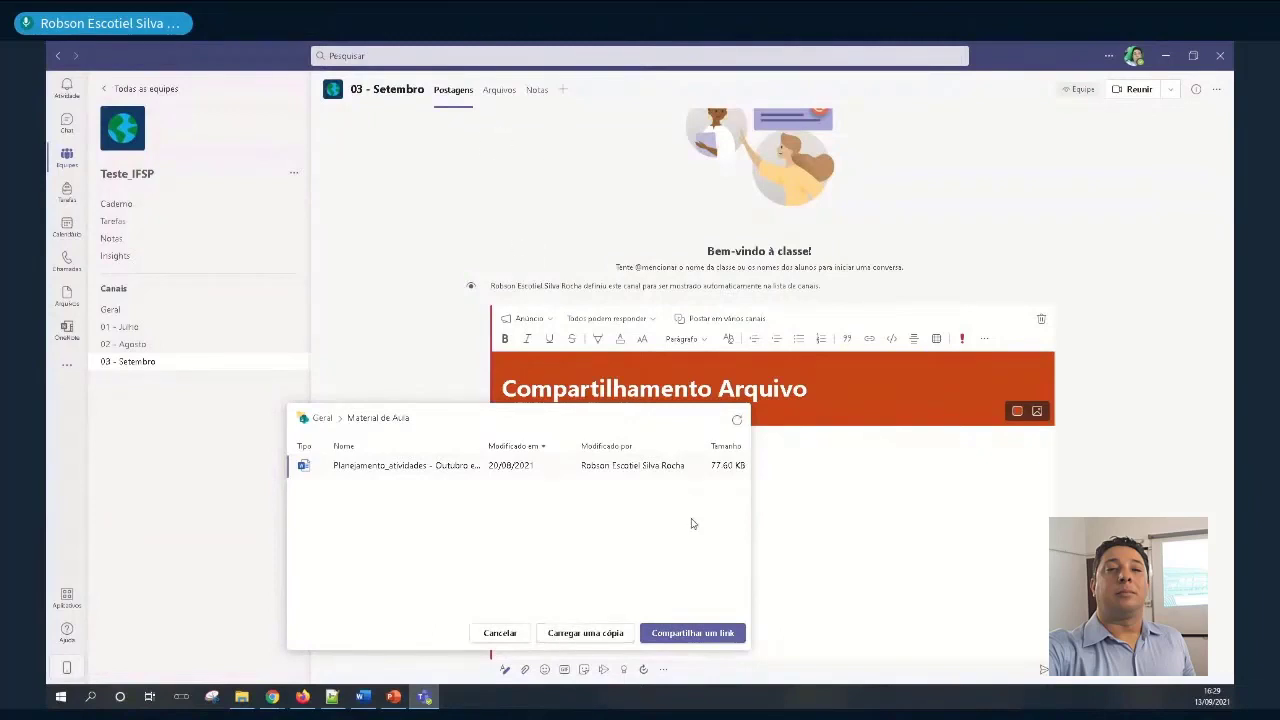
left_click(692, 633)
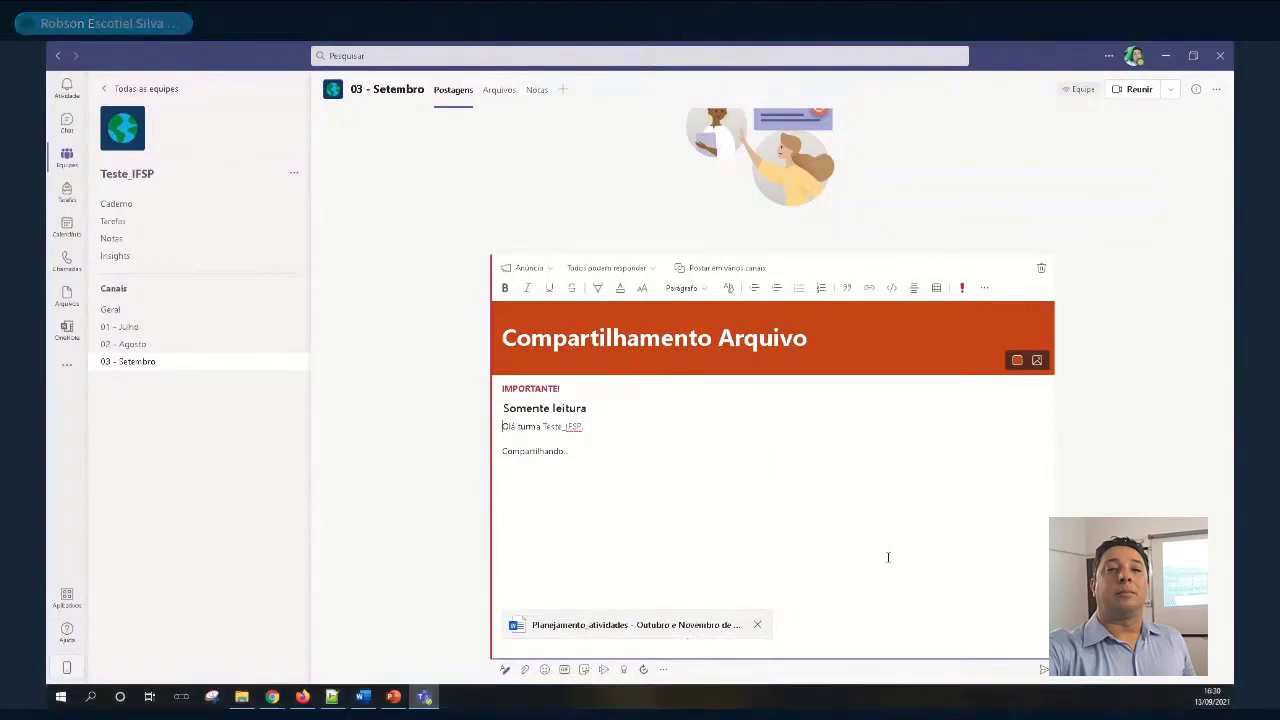
Publish the announcement, check the file list of the 03 - Setembro channel and return to its posts
left_click(1045, 673)
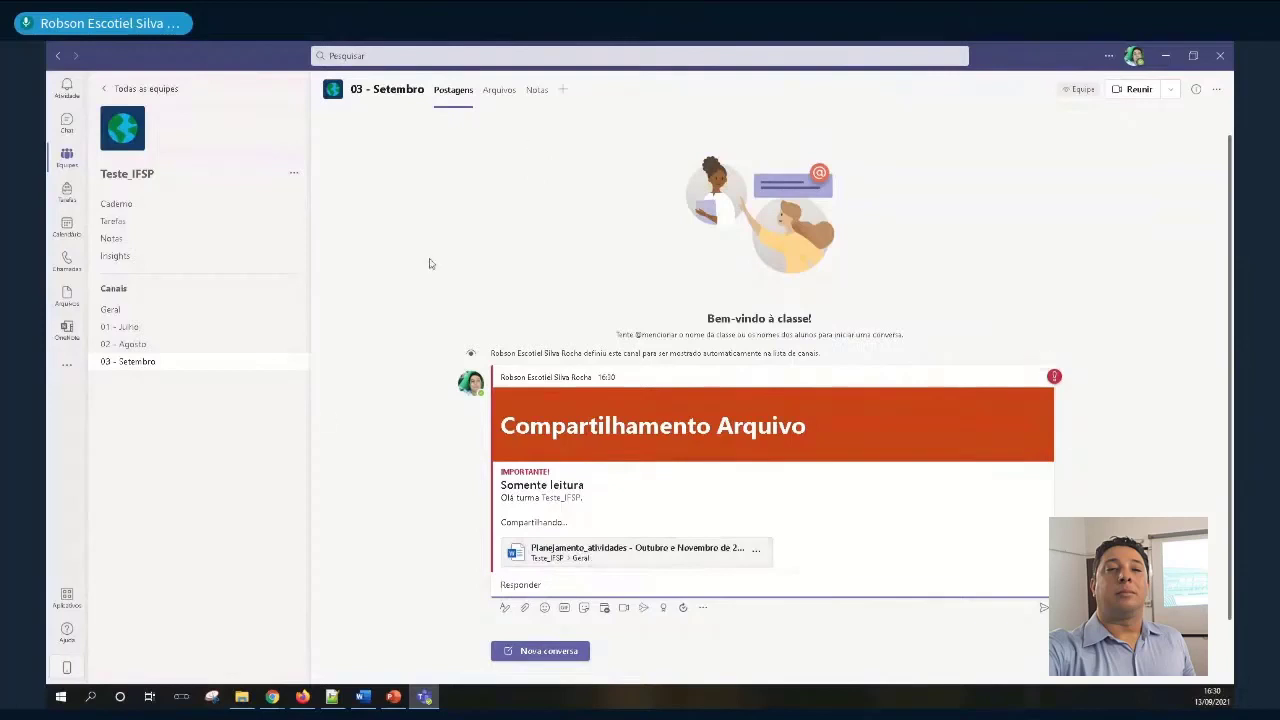
left_click(499, 91)
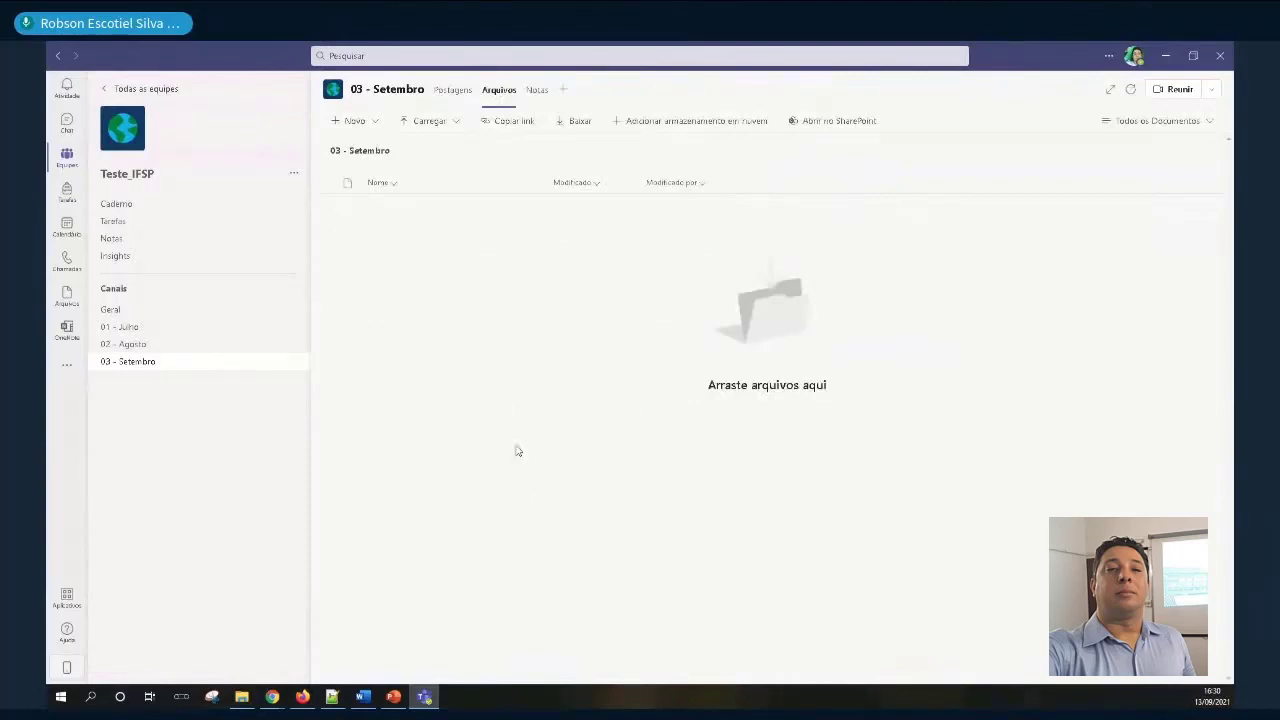
left_click(455, 91)
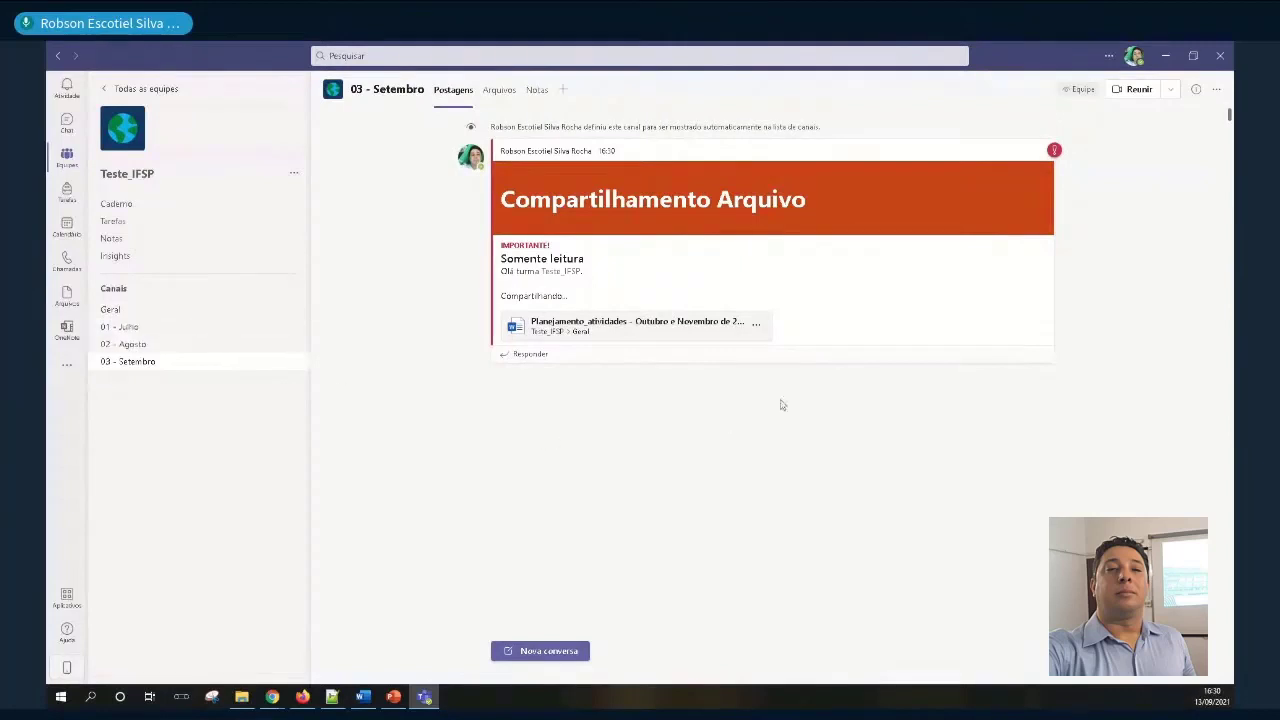
Open the Planejamento_atividades document from the announcement, dismiss the privacy notice, look through the pages and close it
left_click(700, 326)
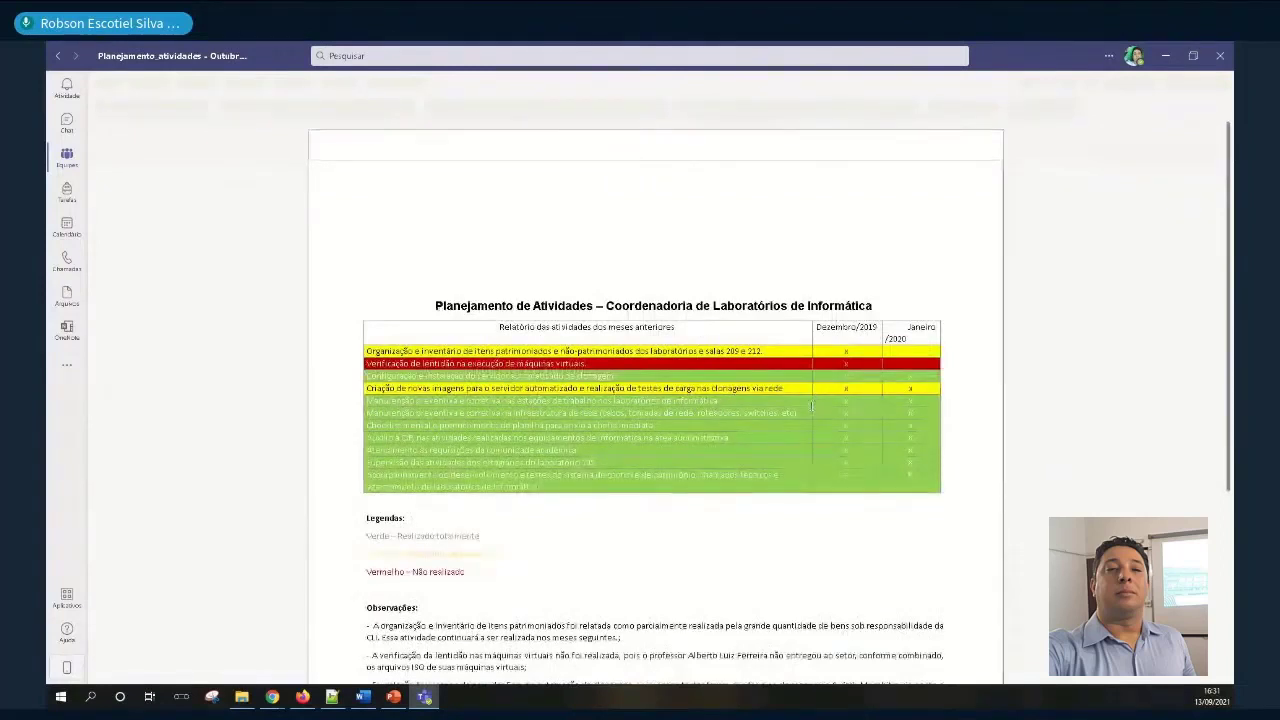
scroll(812, 405, "down", 3)
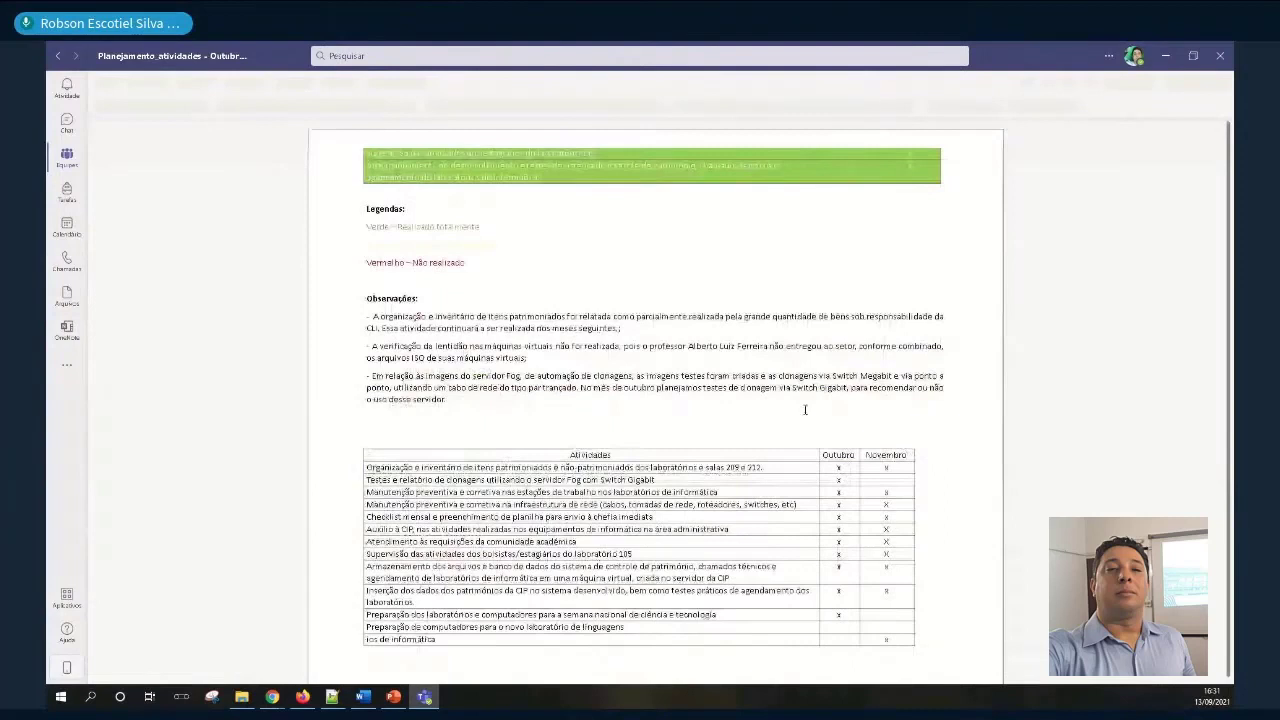
scroll(805, 409, "up", 2)
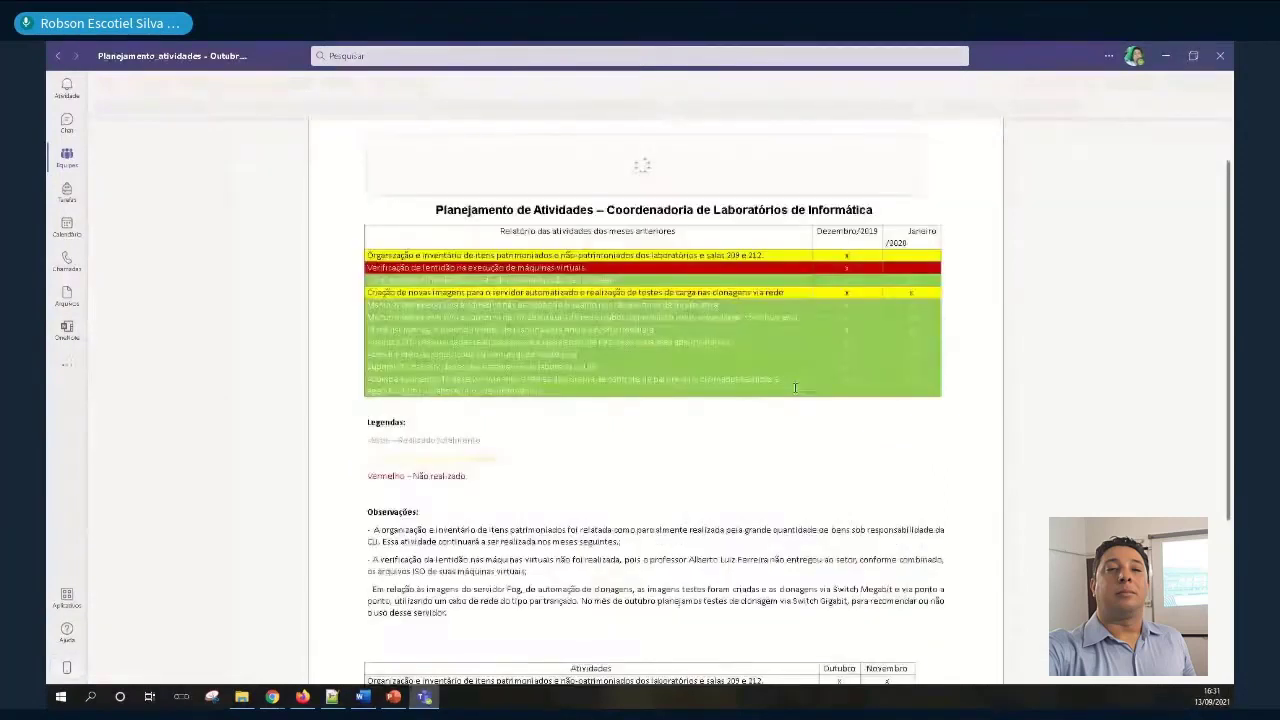
scroll(795, 387, "up", 1)
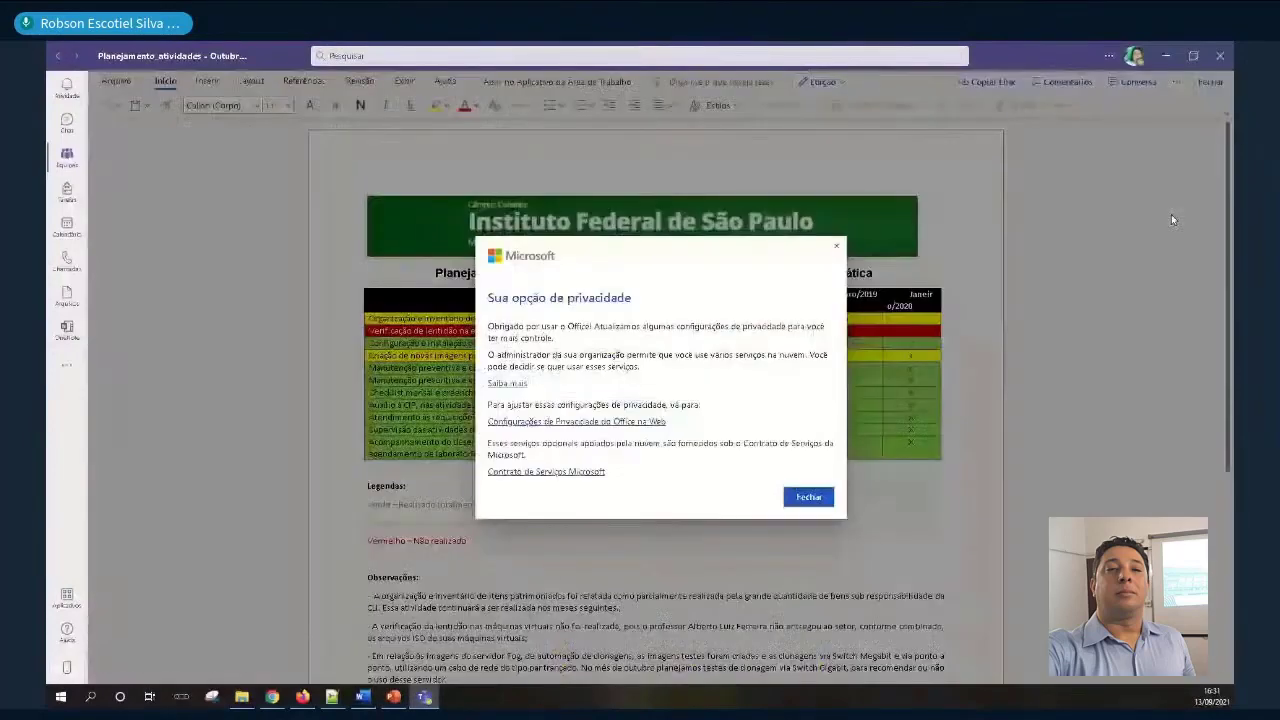
key("Escape")
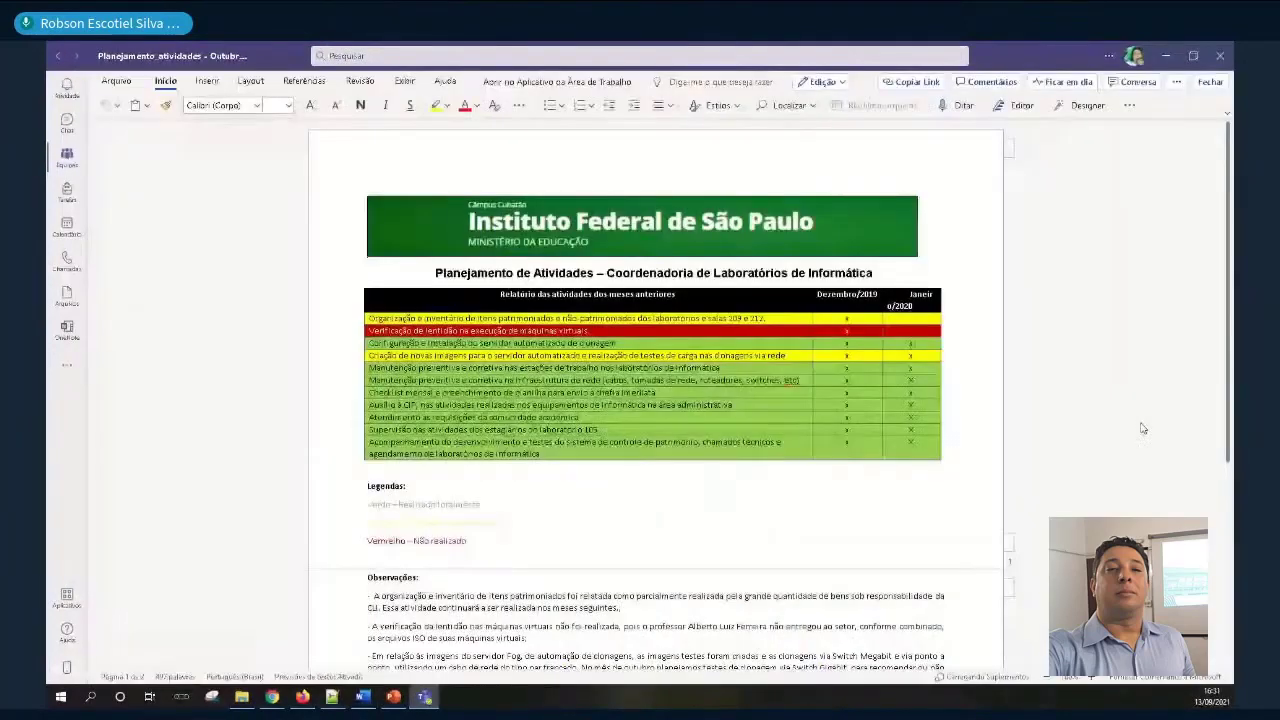
scroll(1143, 428, "down", 1)
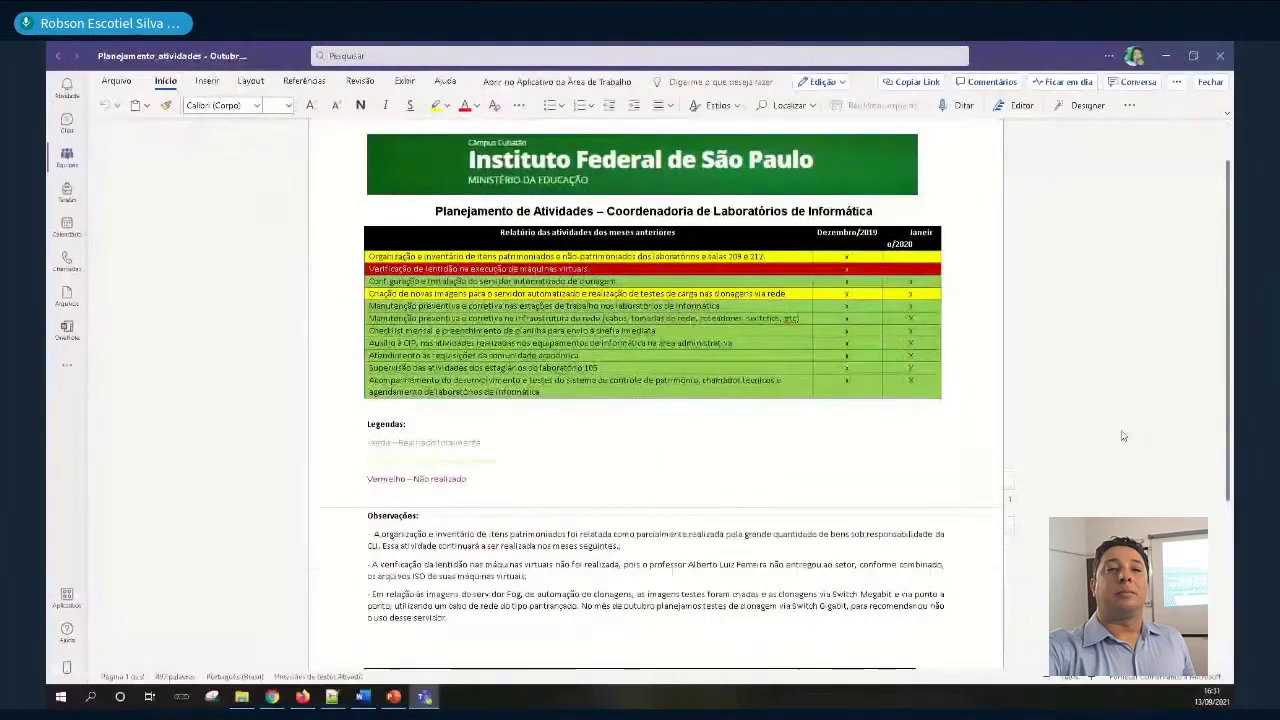
scroll(1122, 436, "up", 1)
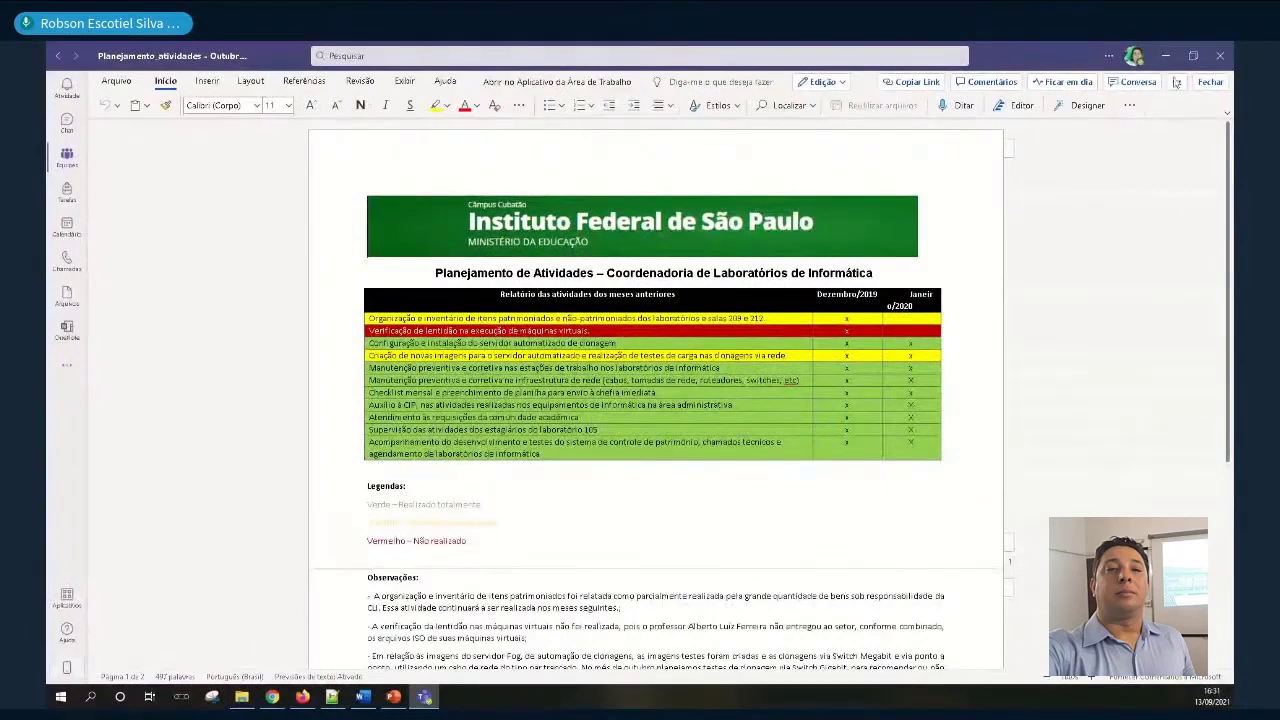
left_click(1210, 82)
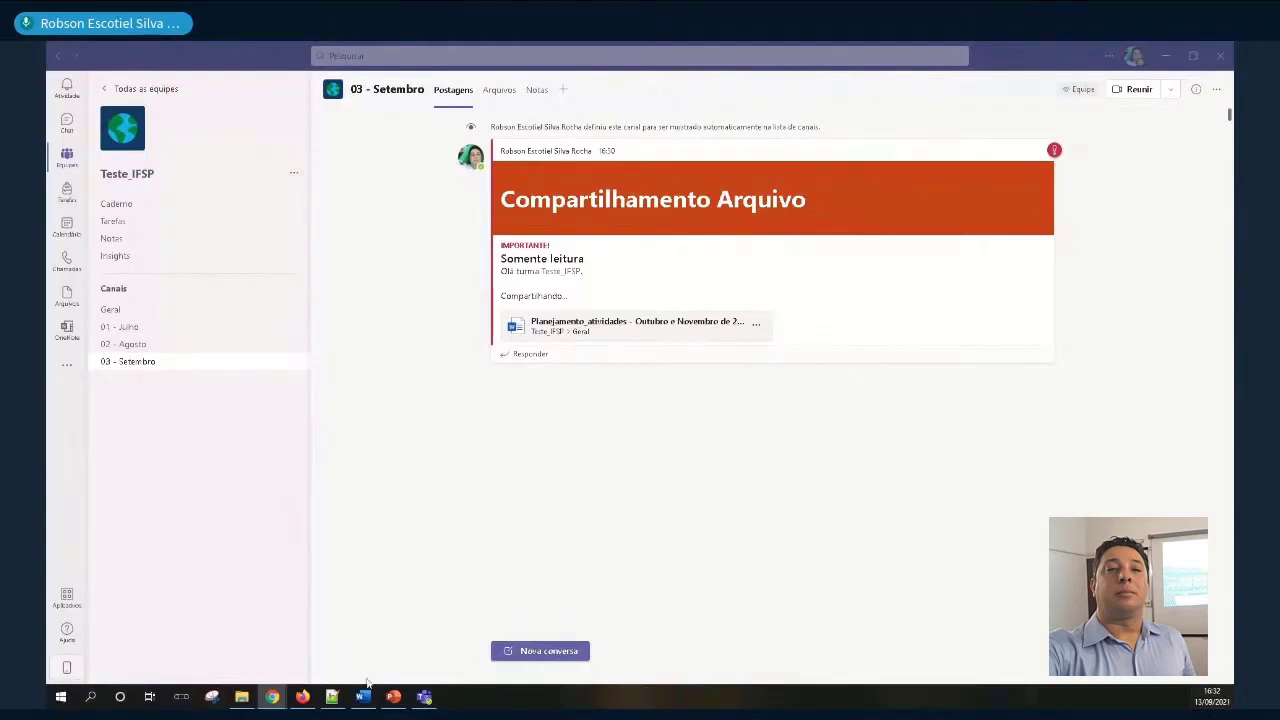
left_click(391, 698)
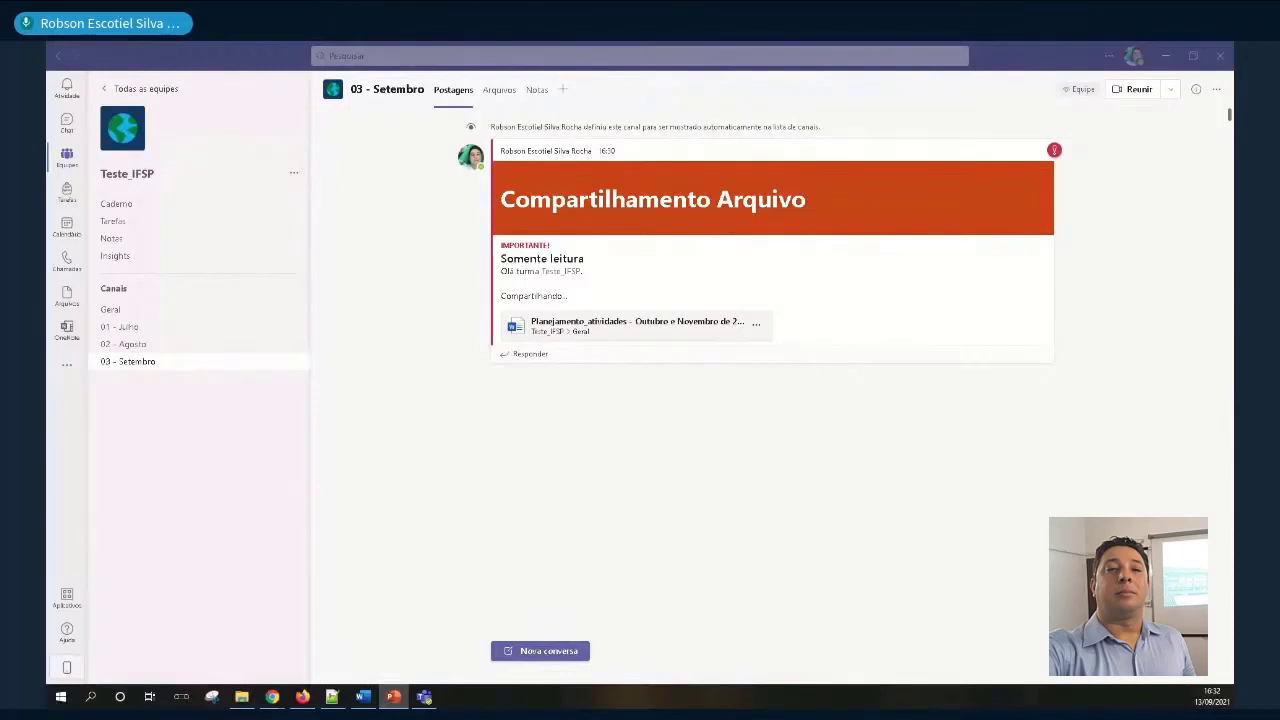
key("alt+Tab")
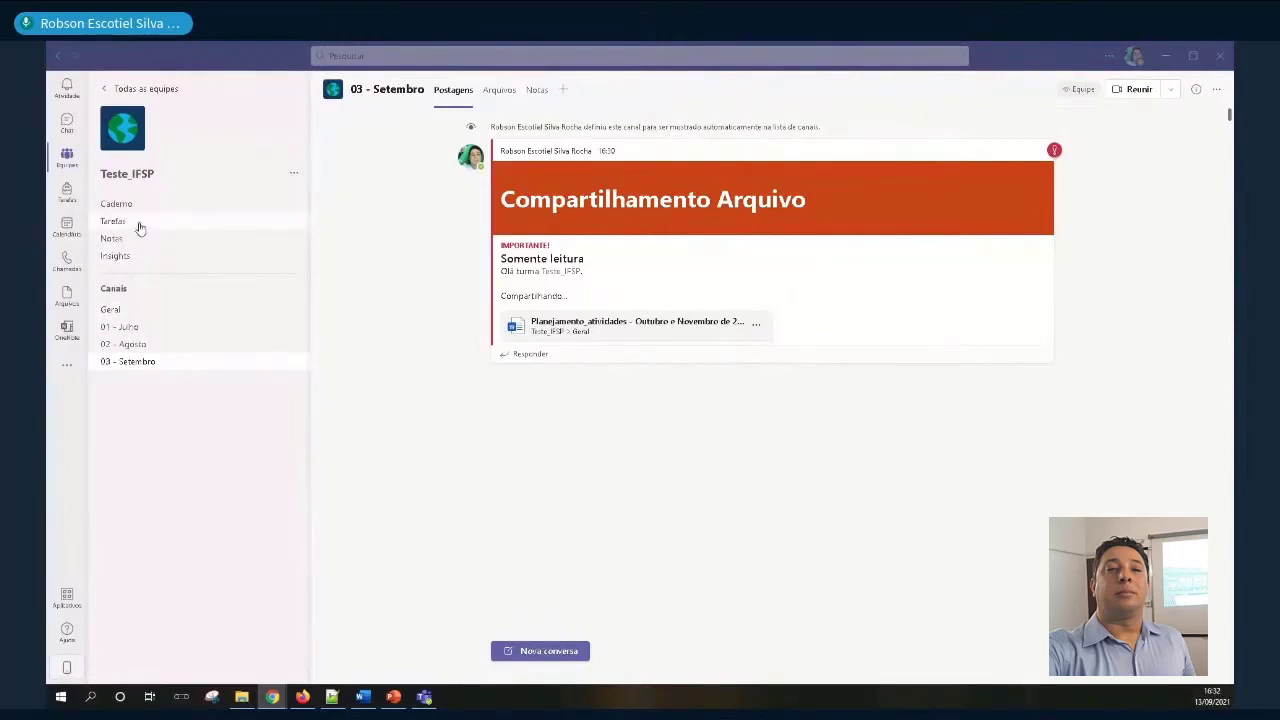
Review the posts in the 02 - Agosto, Geral and 03 - Setembro channels
left_click(131, 345)
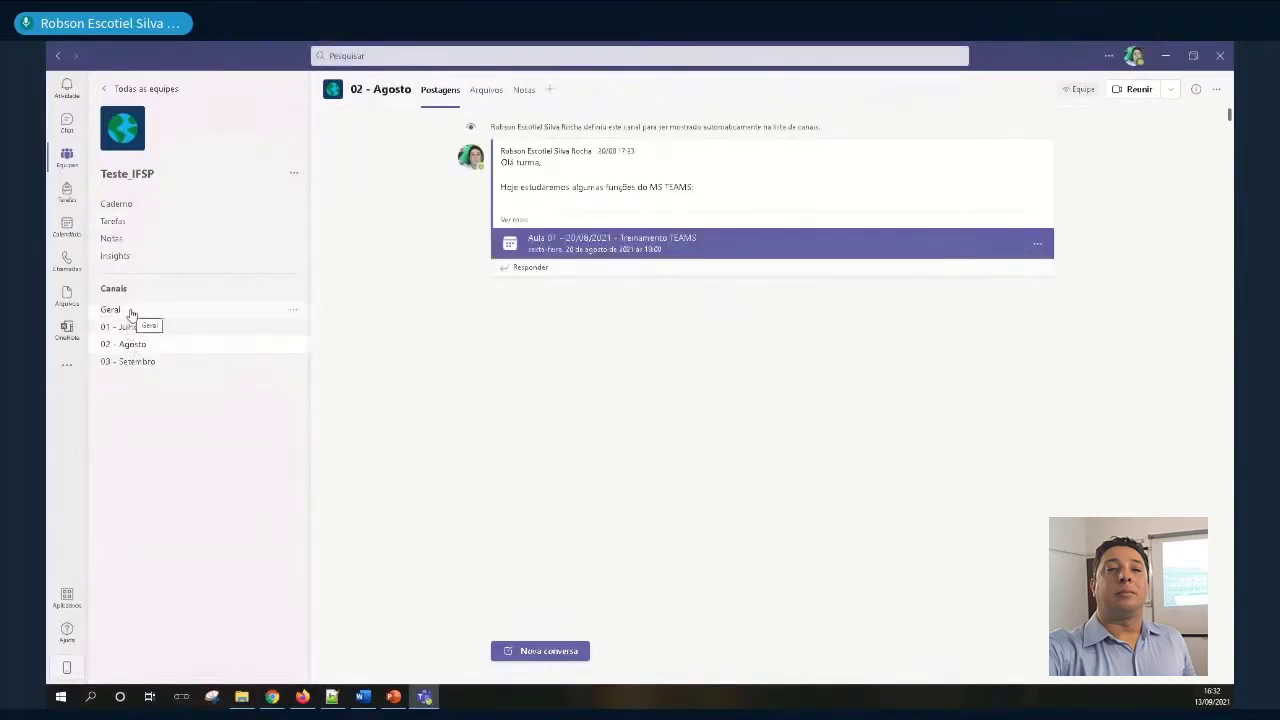
left_click(128, 312)
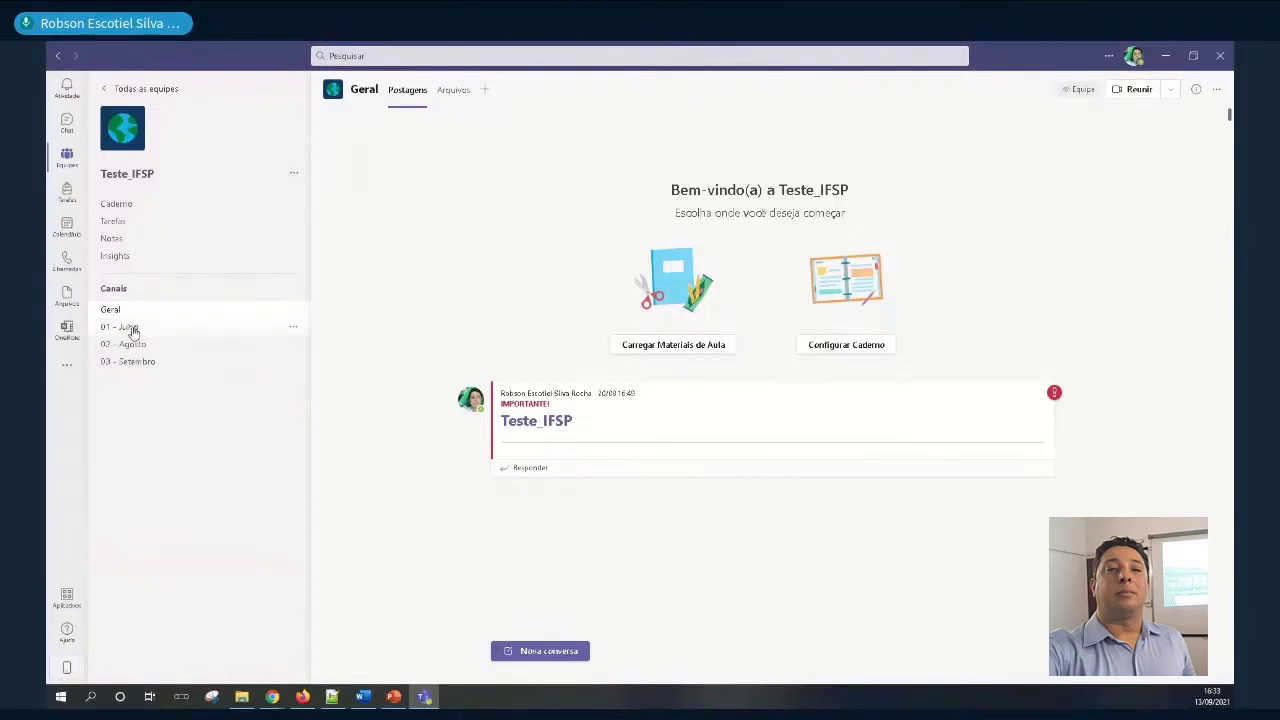
left_click(133, 363)
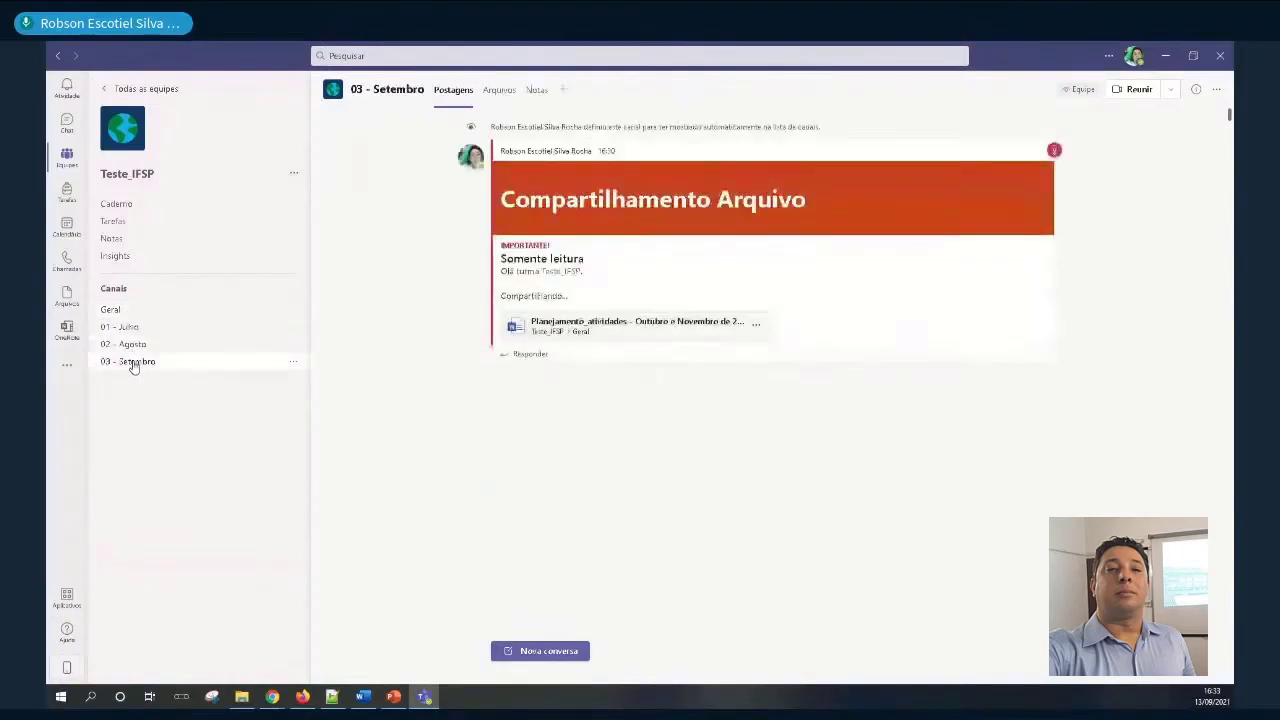
Start a new assignment (Tarefa) for the Teste_IFSP class and title it "Tarefa 1"
left_click(113, 222)
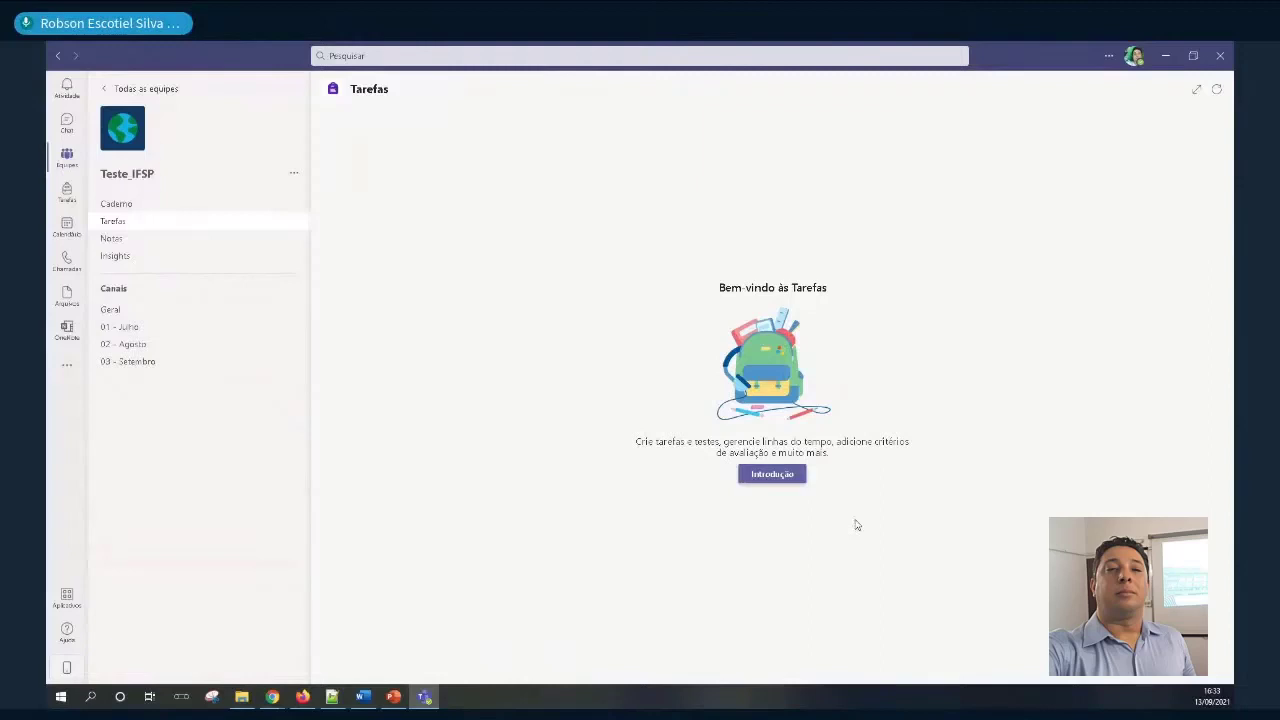
left_click(783, 474)
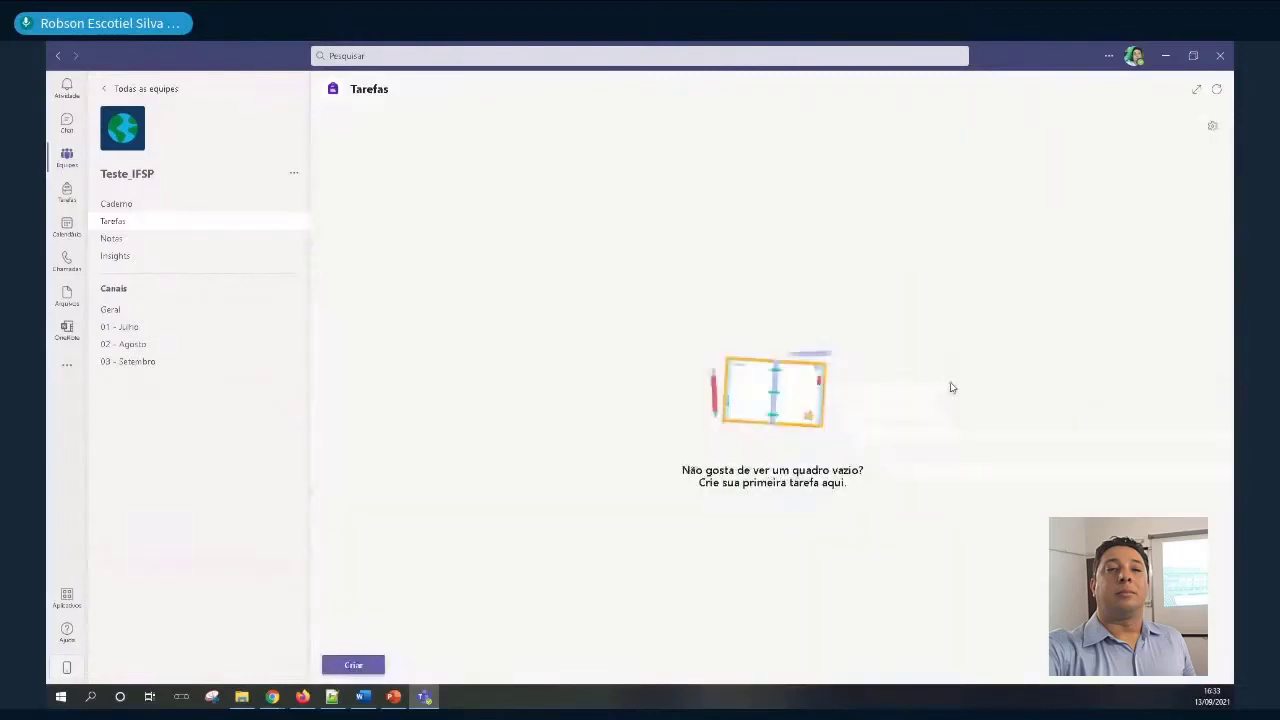
left_click(375, 675)
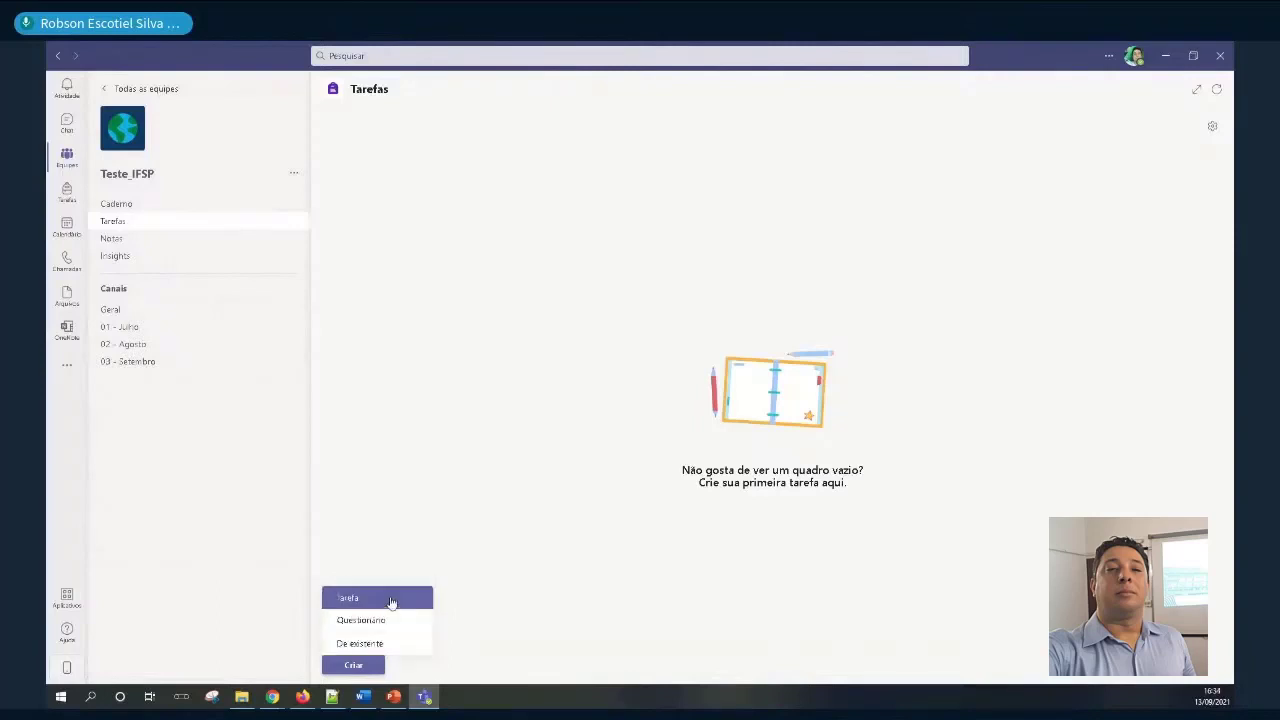
left_click(391, 602)
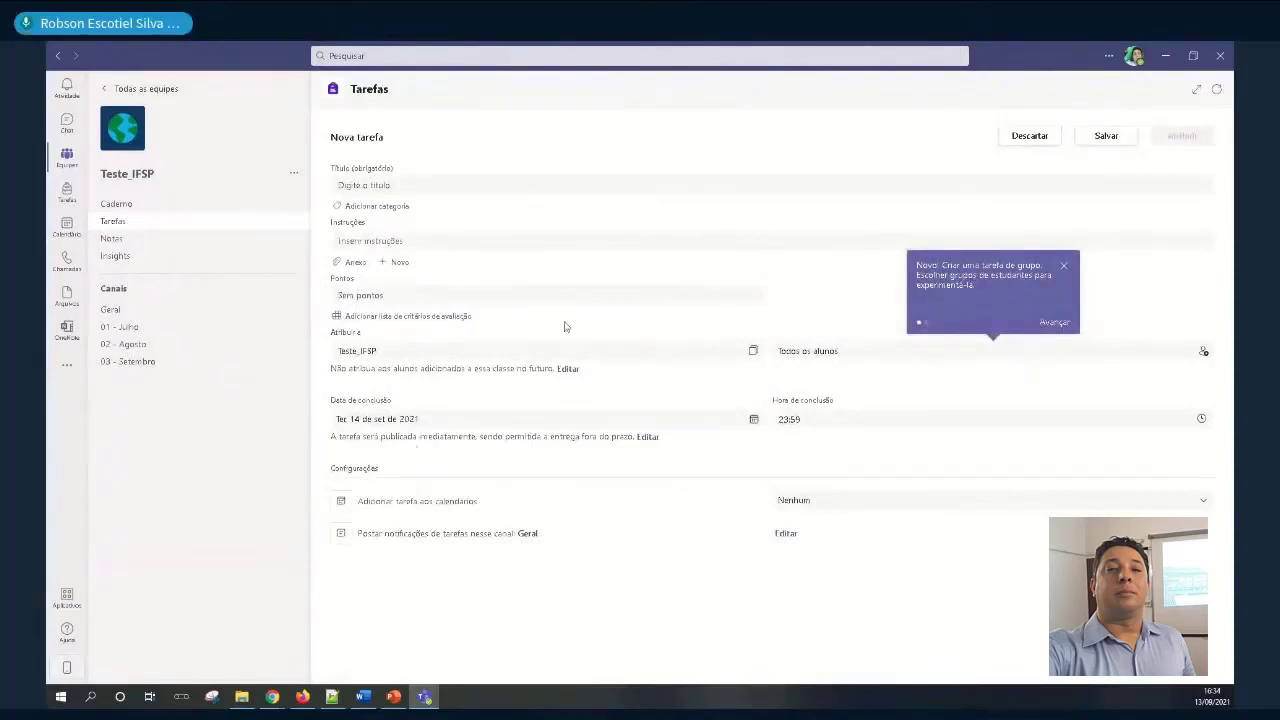
left_click(422, 187)
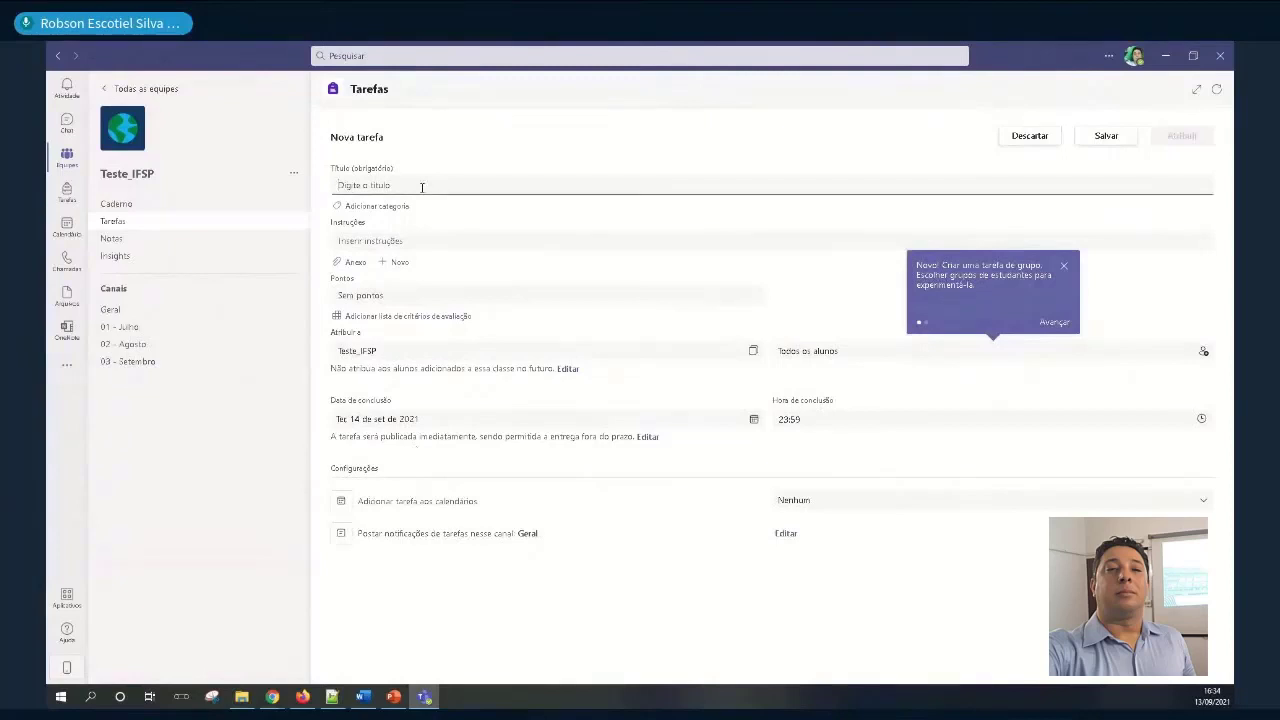
type("Taref")
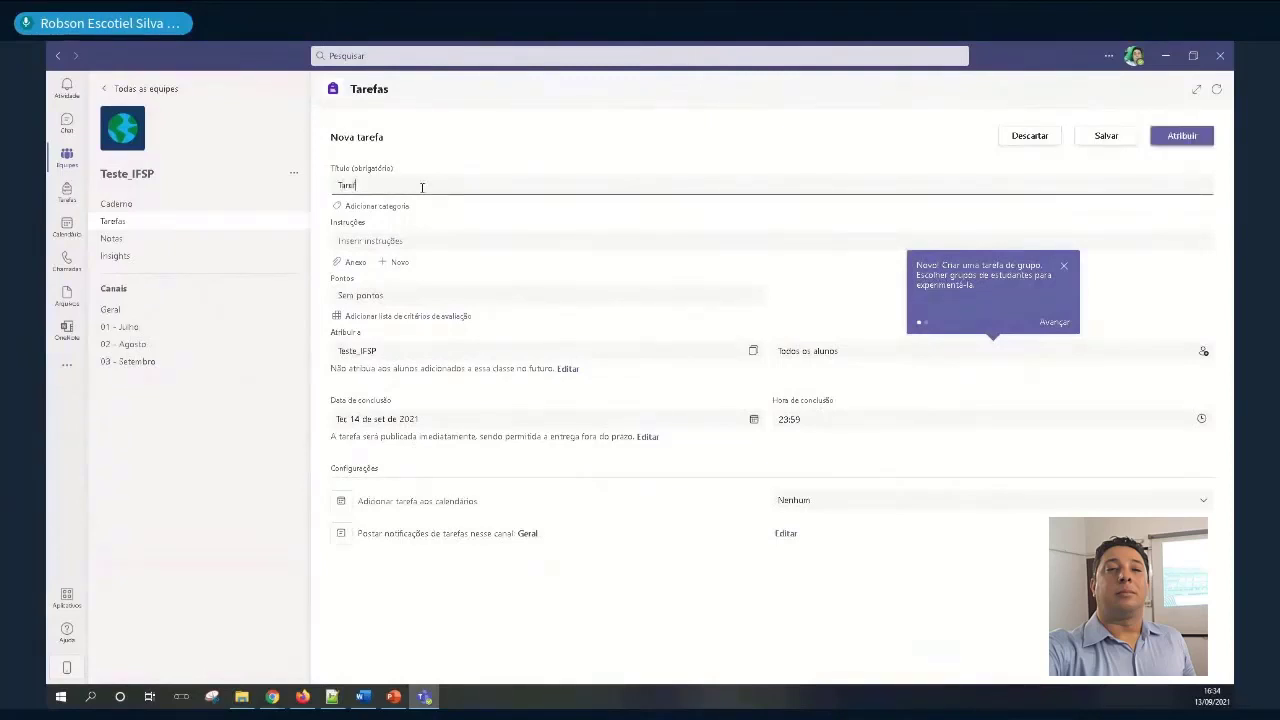
type("a 1")
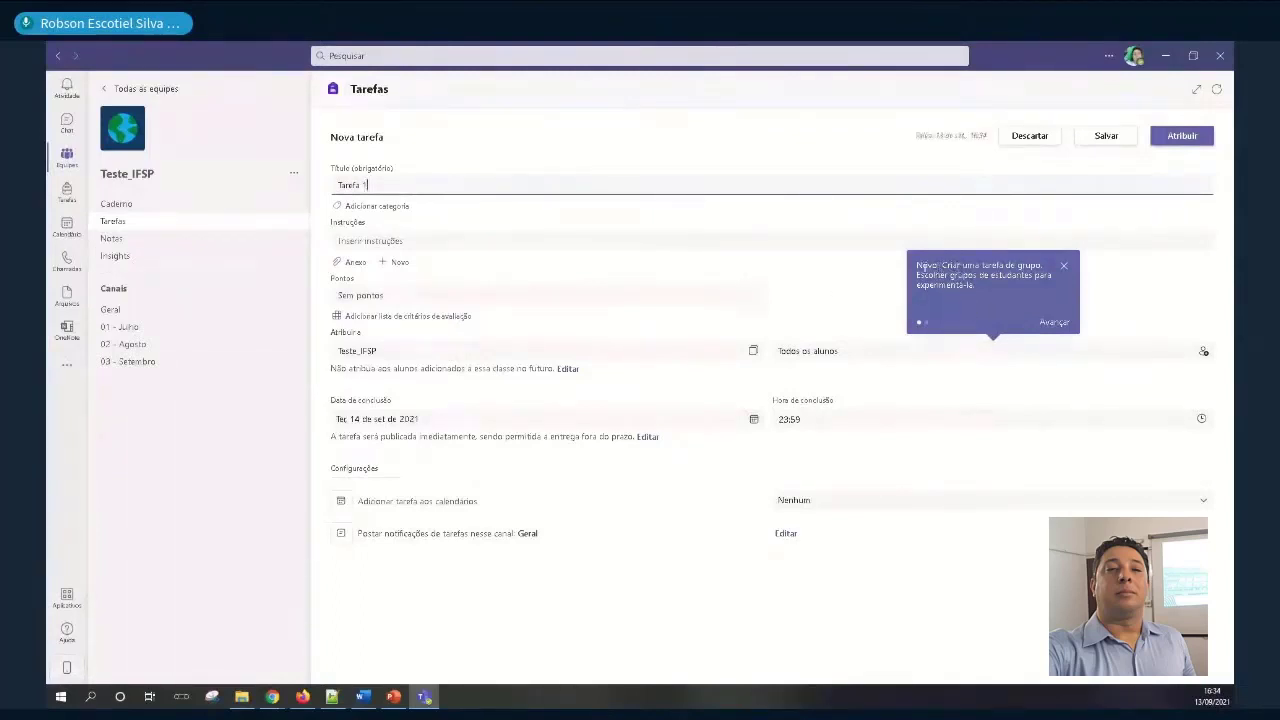
Read and dismiss the tips about group assignments and calendar recipients, and check the category entry option
left_click_drag(917, 265, 979, 287)
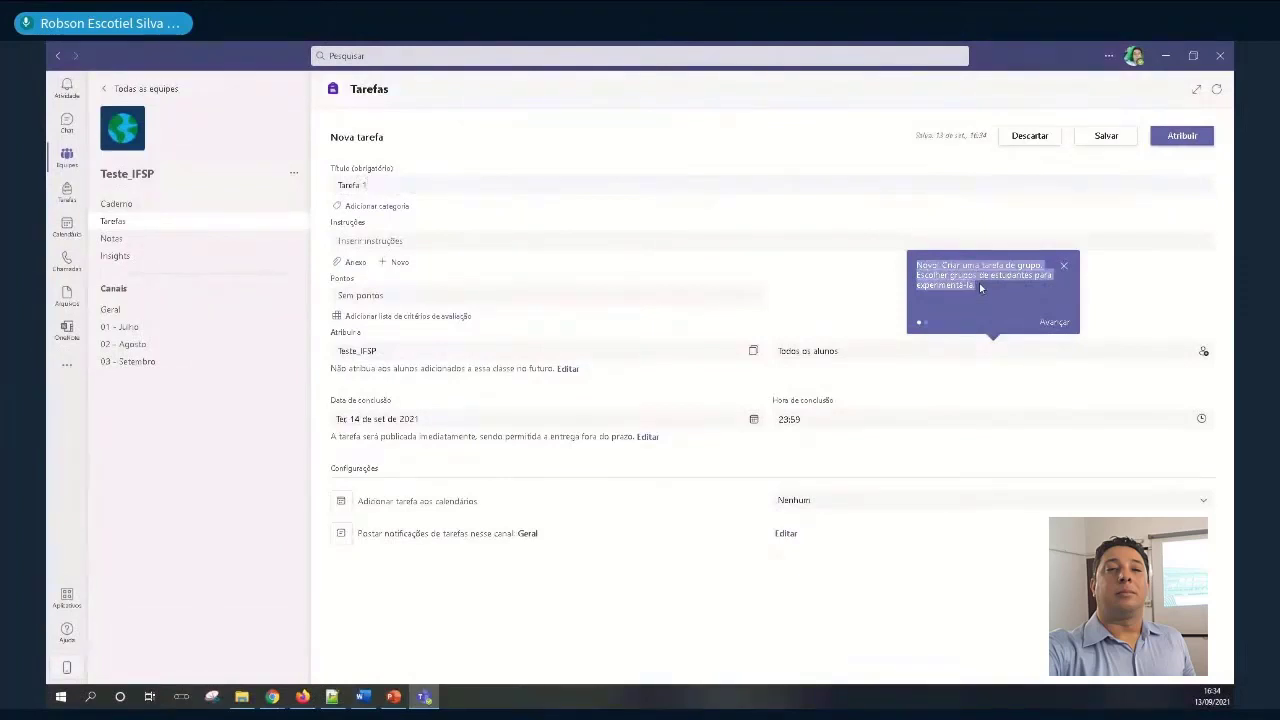
left_click_drag(979, 284, 911, 268)
left_click(987, 287)
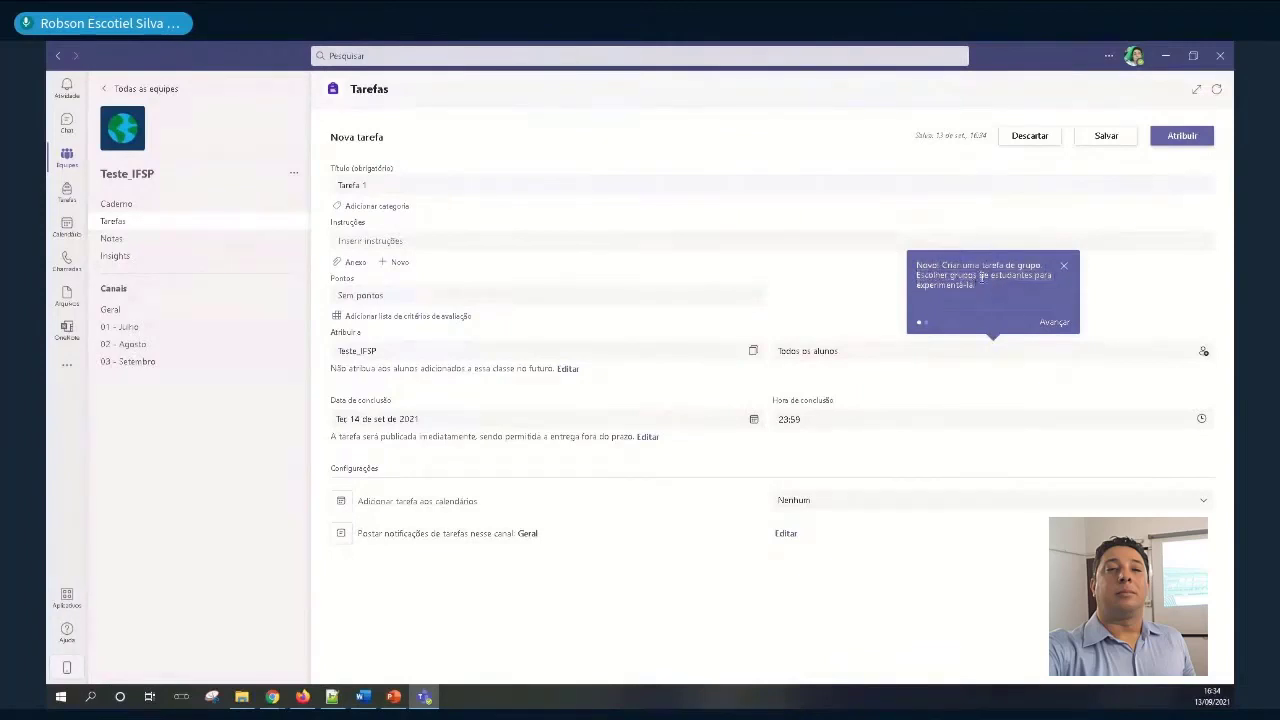
left_click(1055, 324)
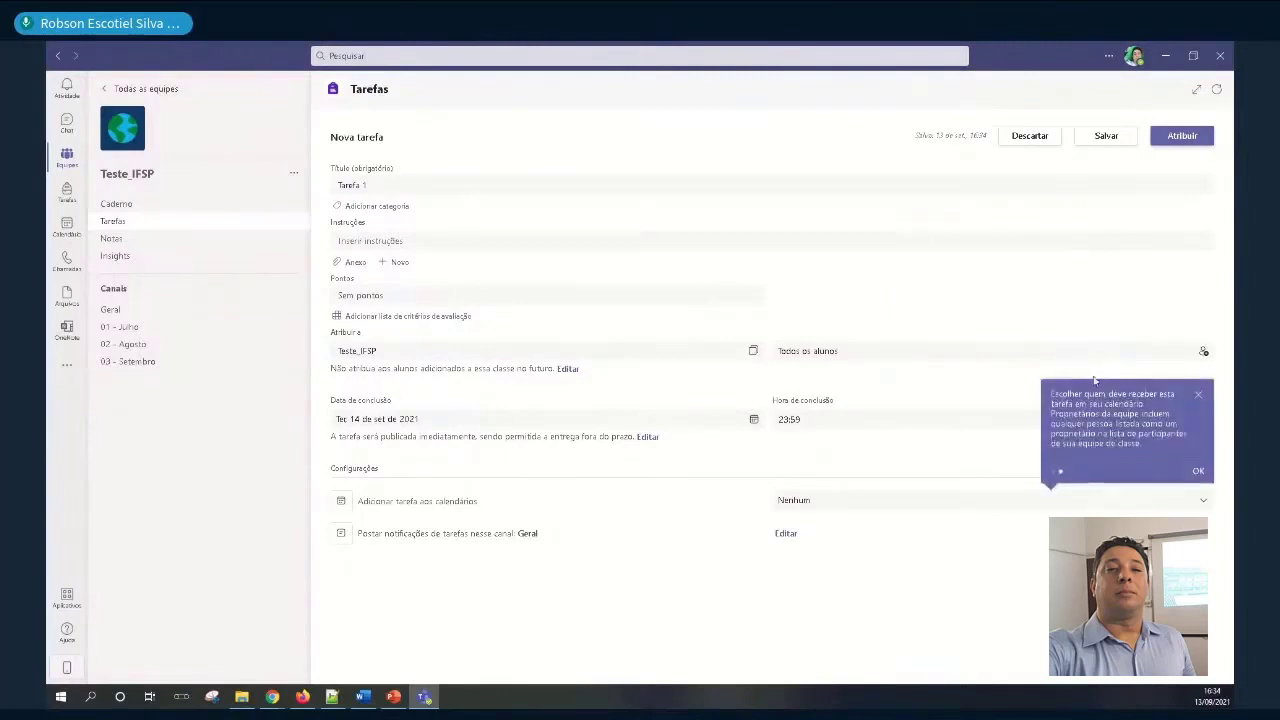
left_click(1199, 397)
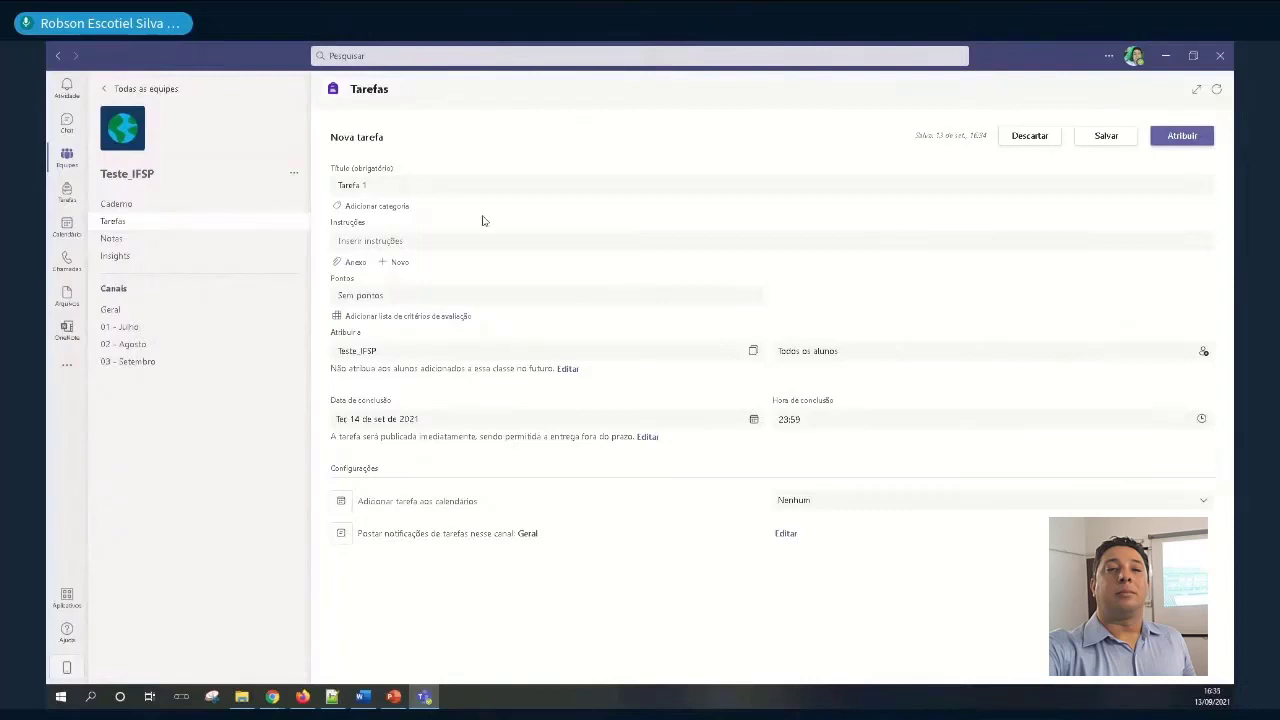
left_click(390, 208)
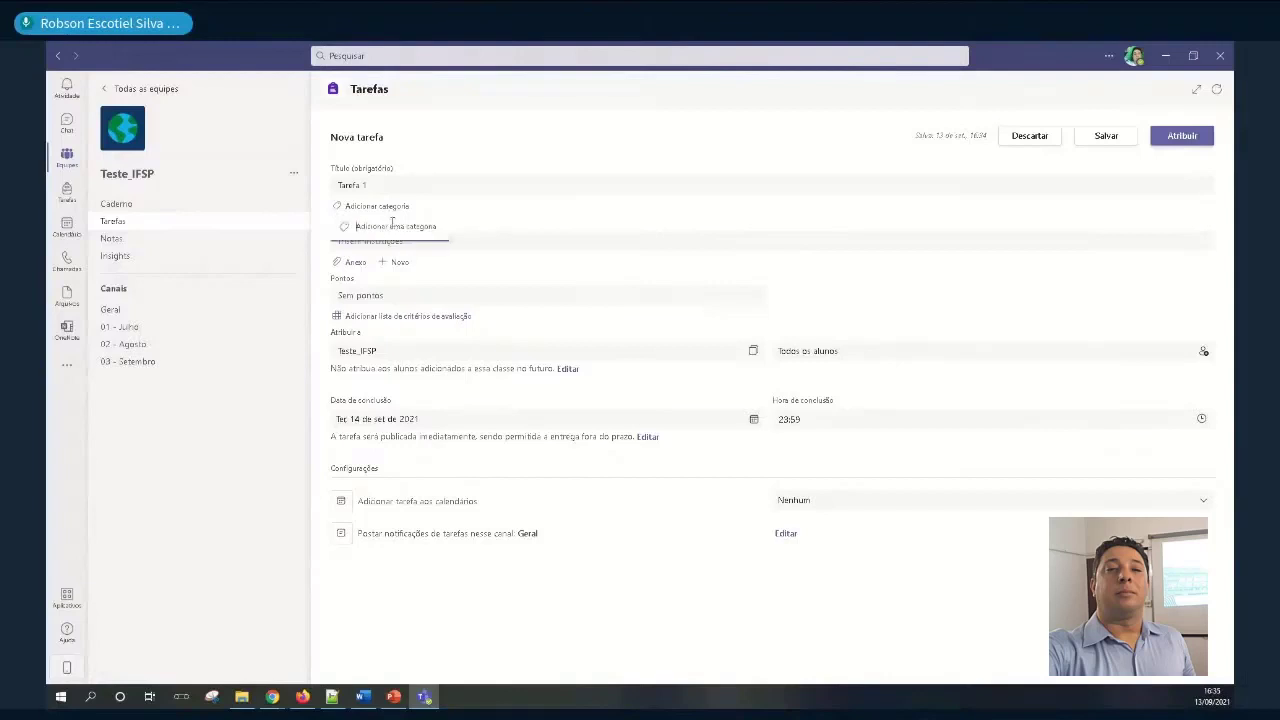
left_click(487, 223)
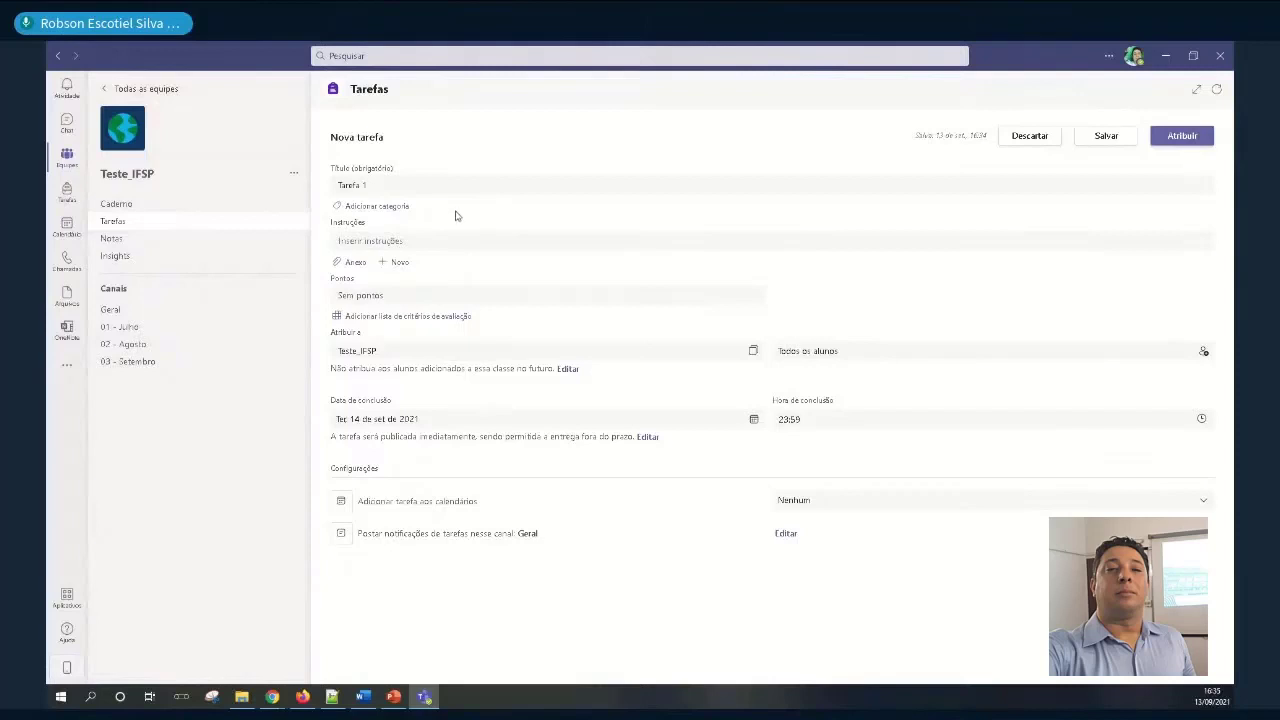
Enter the assignment instructions "Explicar do que se trata a tarefa ..."
left_click(421, 241)
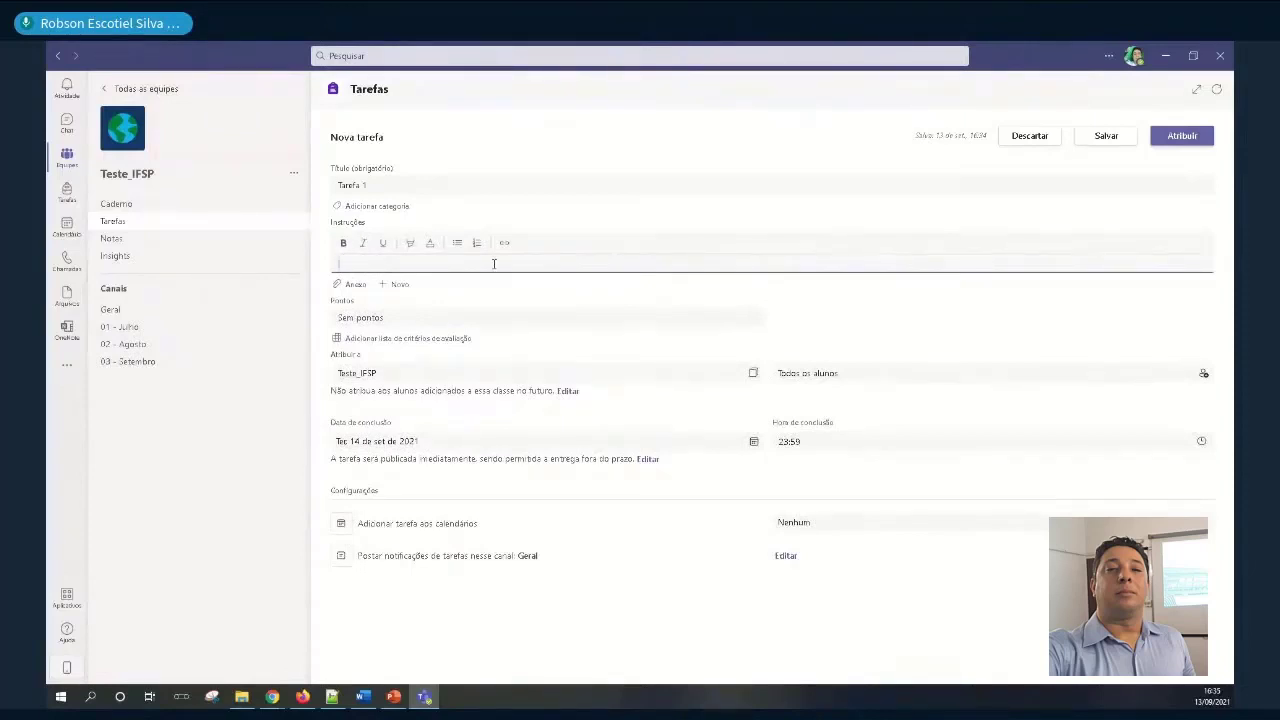
type("Ex")
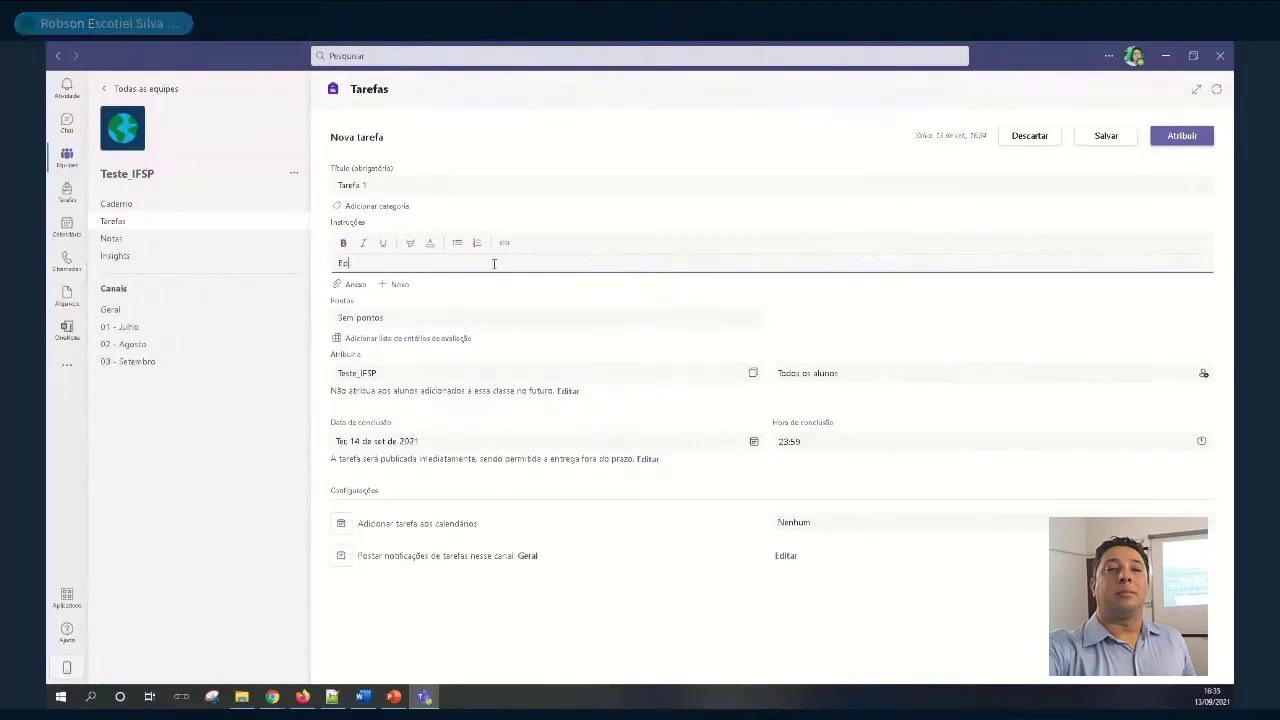
type("plicar do q")
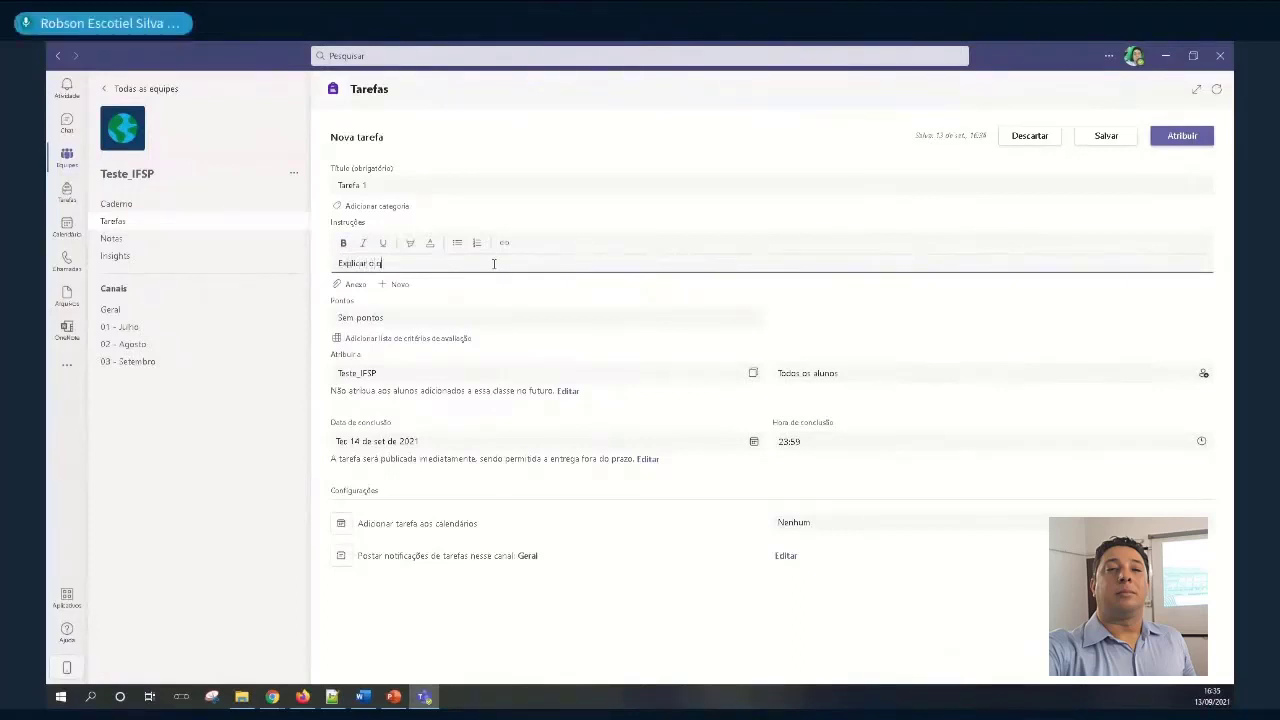
type("ue se trata as")
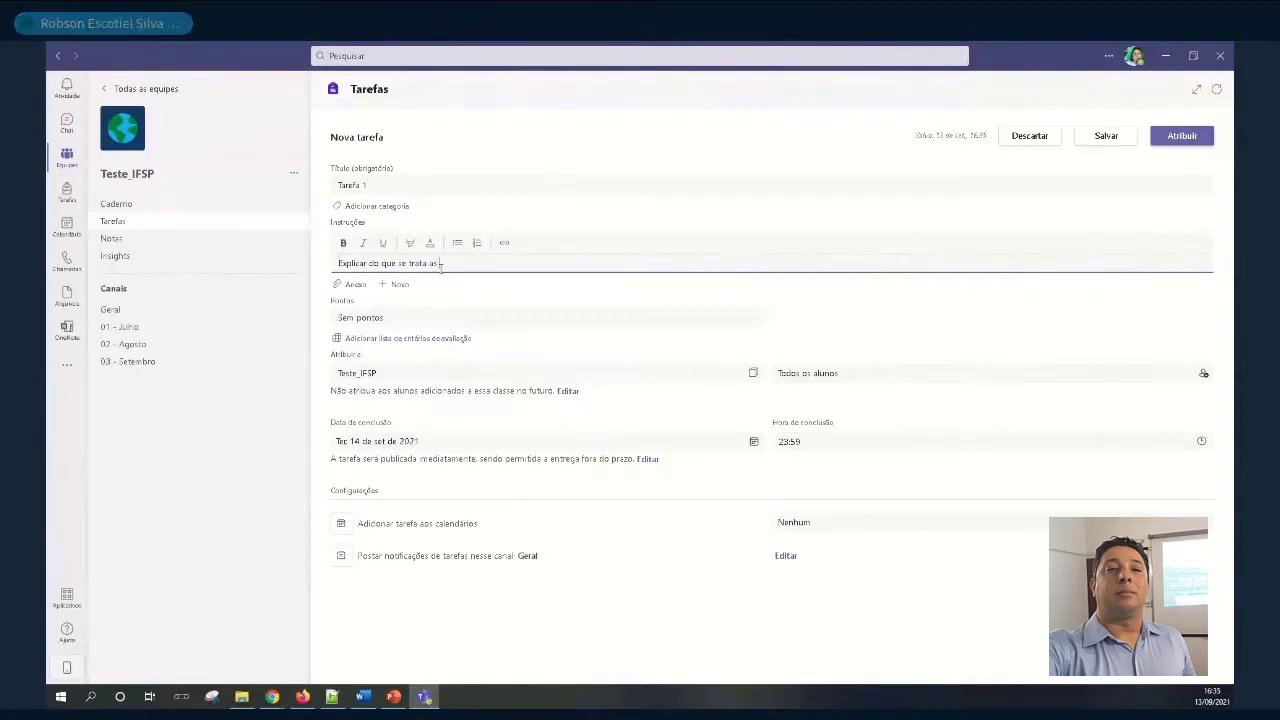
key("BackSpace")
type("tarefa")
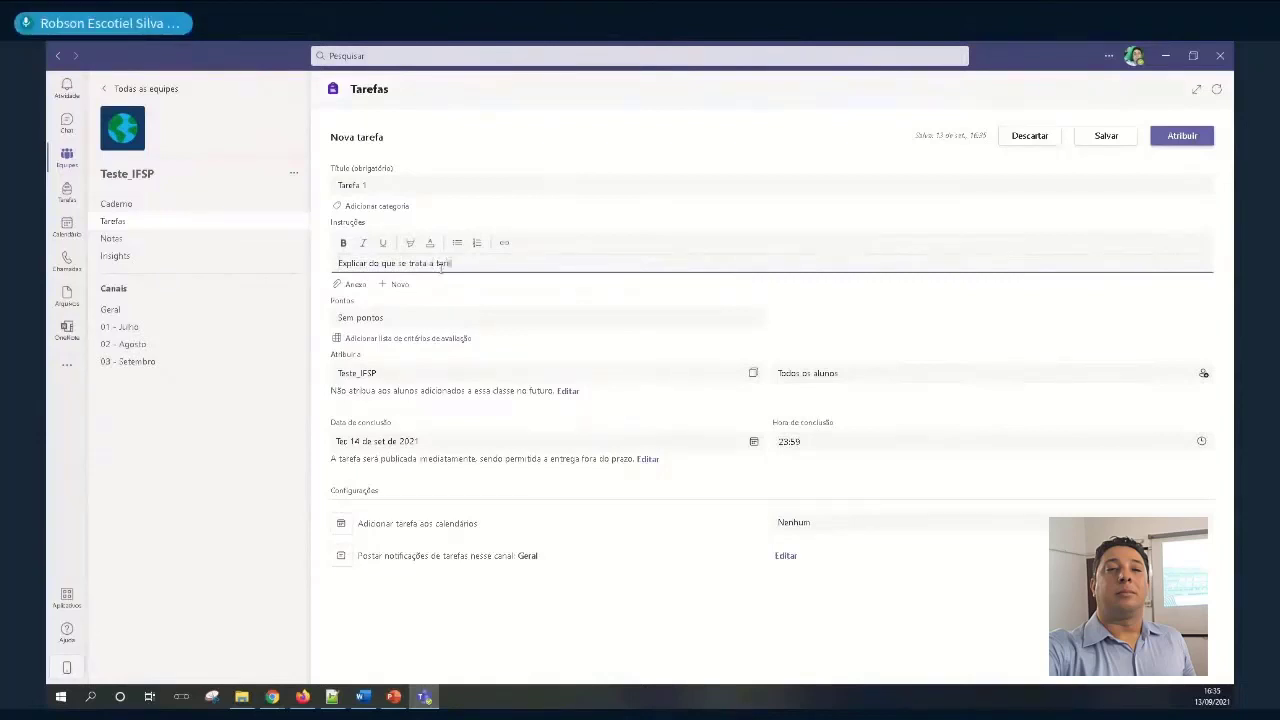
type(" ...")
left_click(382, 316)
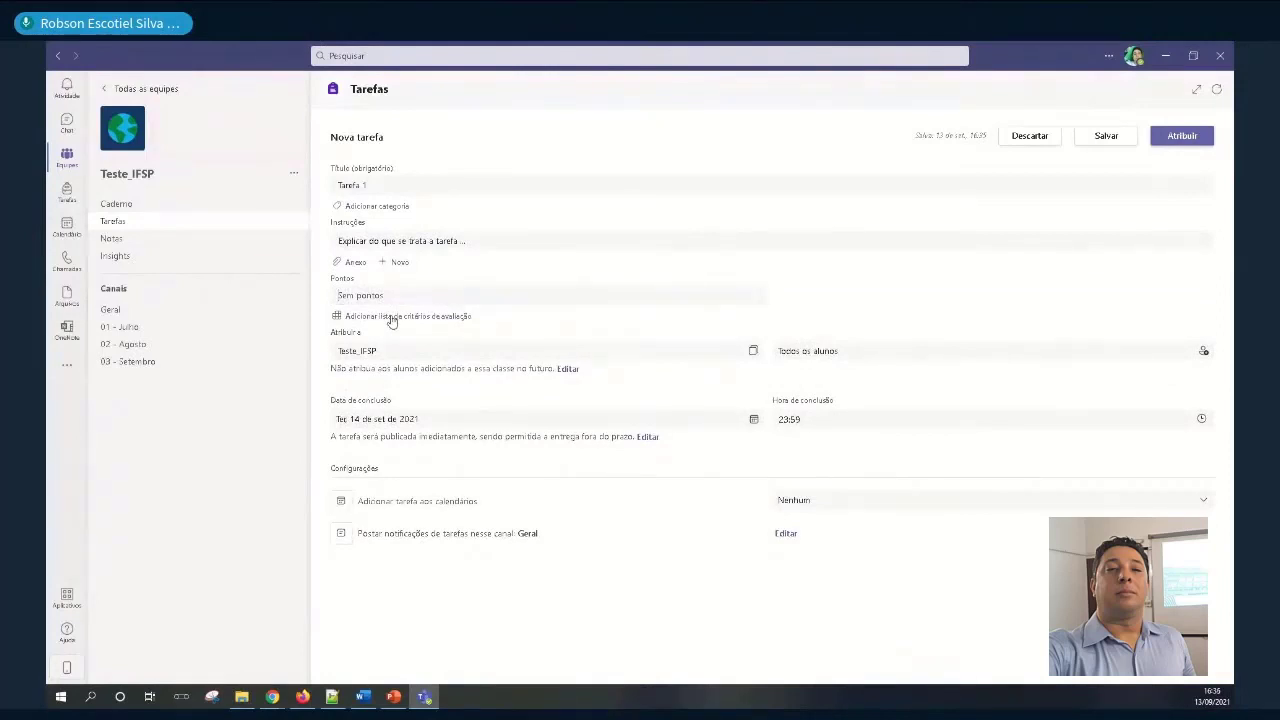
Create a new list of evaluation criteria for the assignment with the title "critérios tarefa1"
left_click(392, 318)
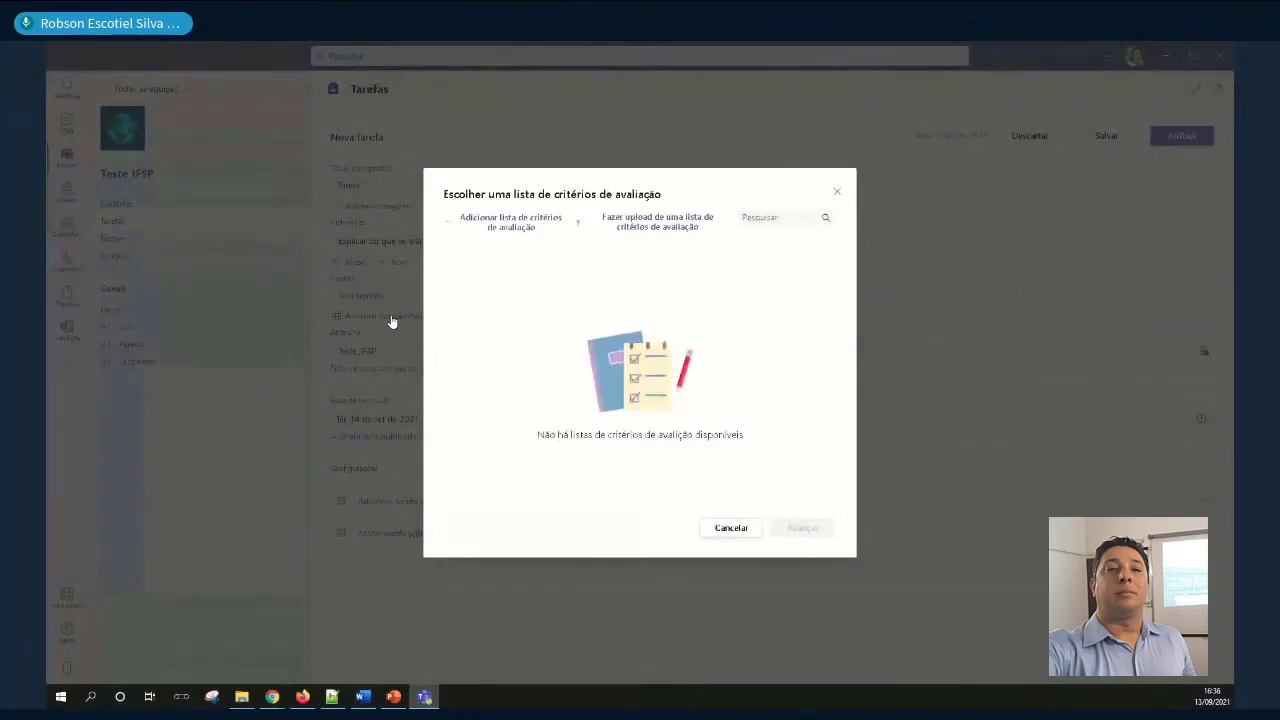
left_click(522, 229)
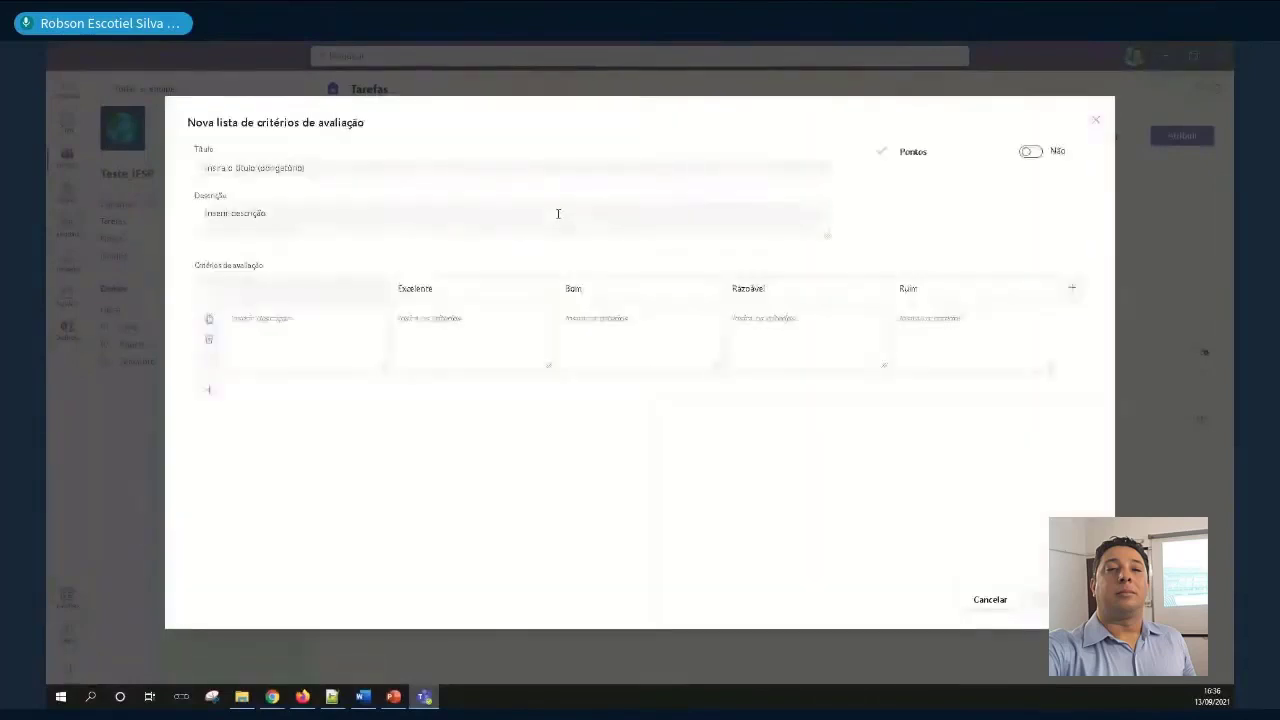
left_click(262, 167)
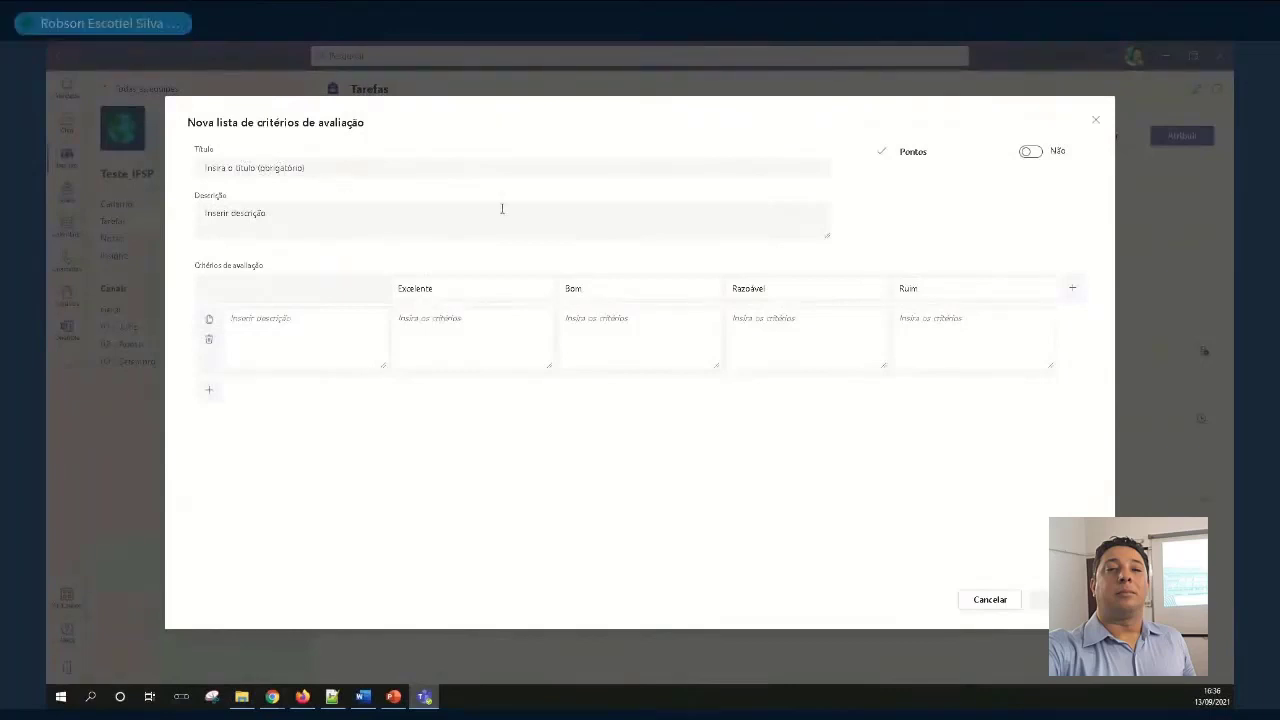
type("critérios")
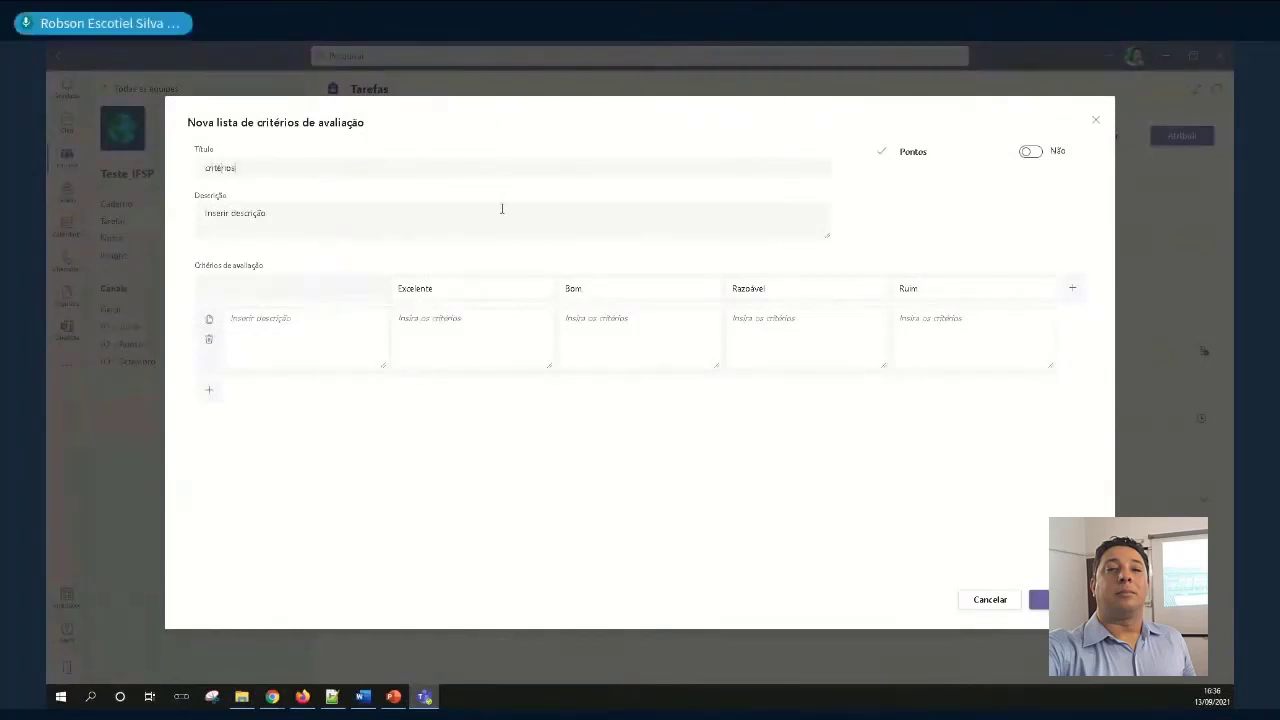
type(" tarefa1")
Look over the criteria cells and the rating levels Excelente, Bom, Razoável and Ruim in the new evaluation list
left_click(443, 322)
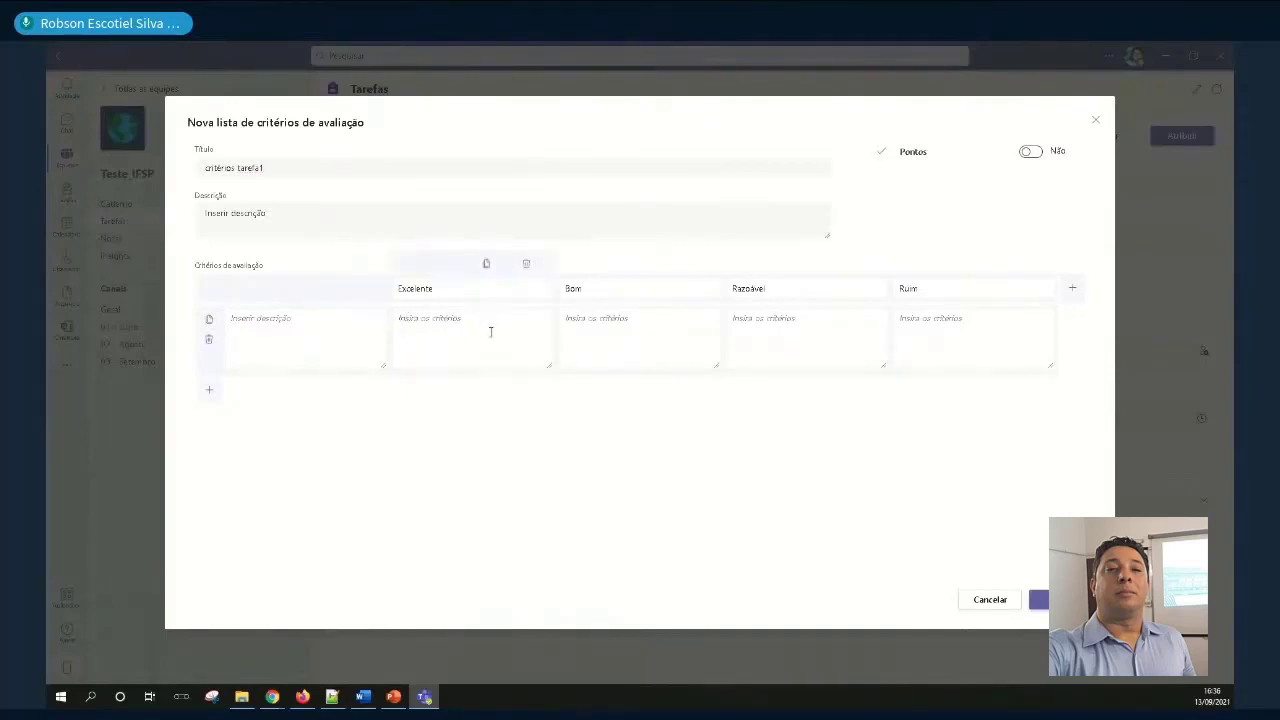
left_click(588, 333)
left_click(780, 337)
left_click(922, 320)
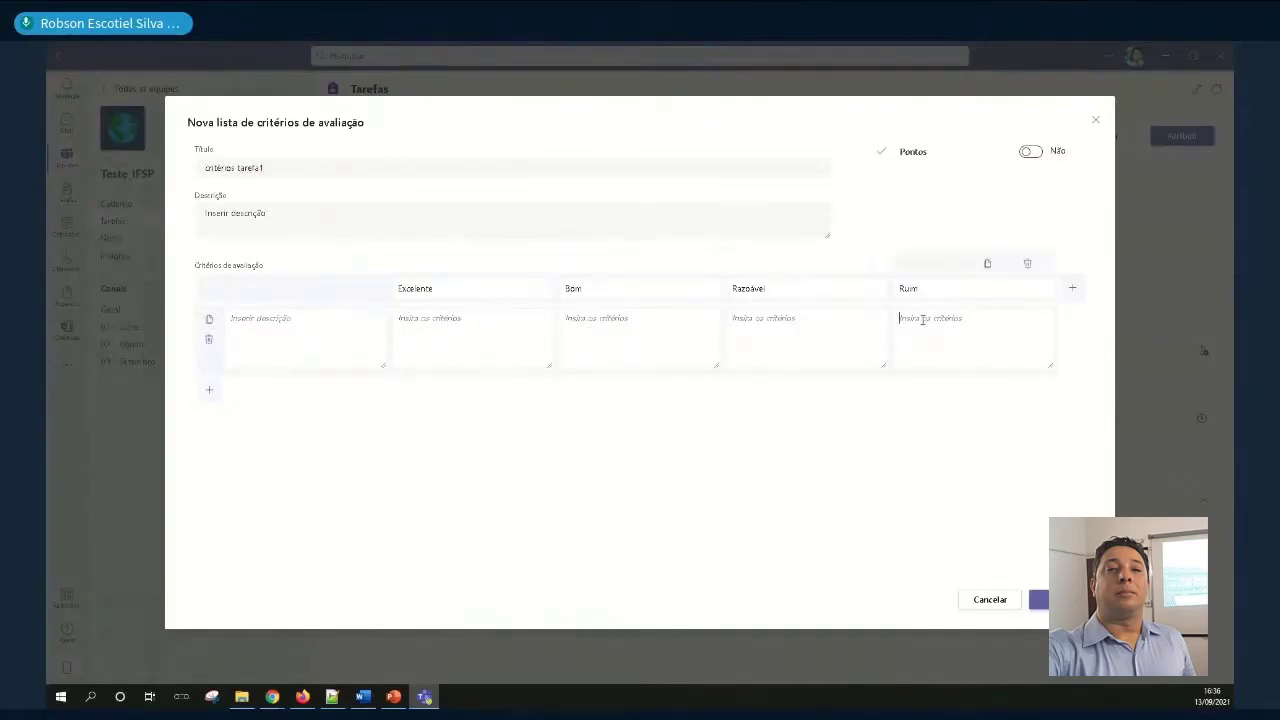
left_click(480, 290)
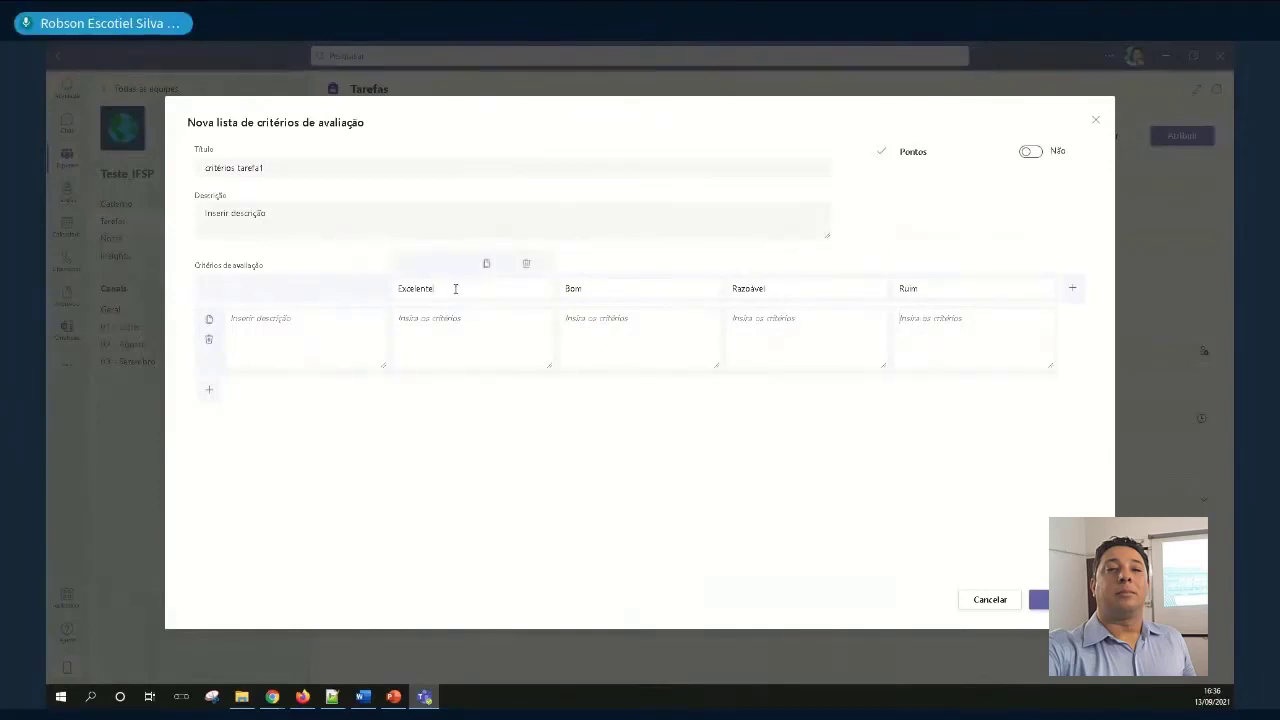
left_click_drag(448, 290, 398, 286)
left_click_drag(605, 291, 565, 289)
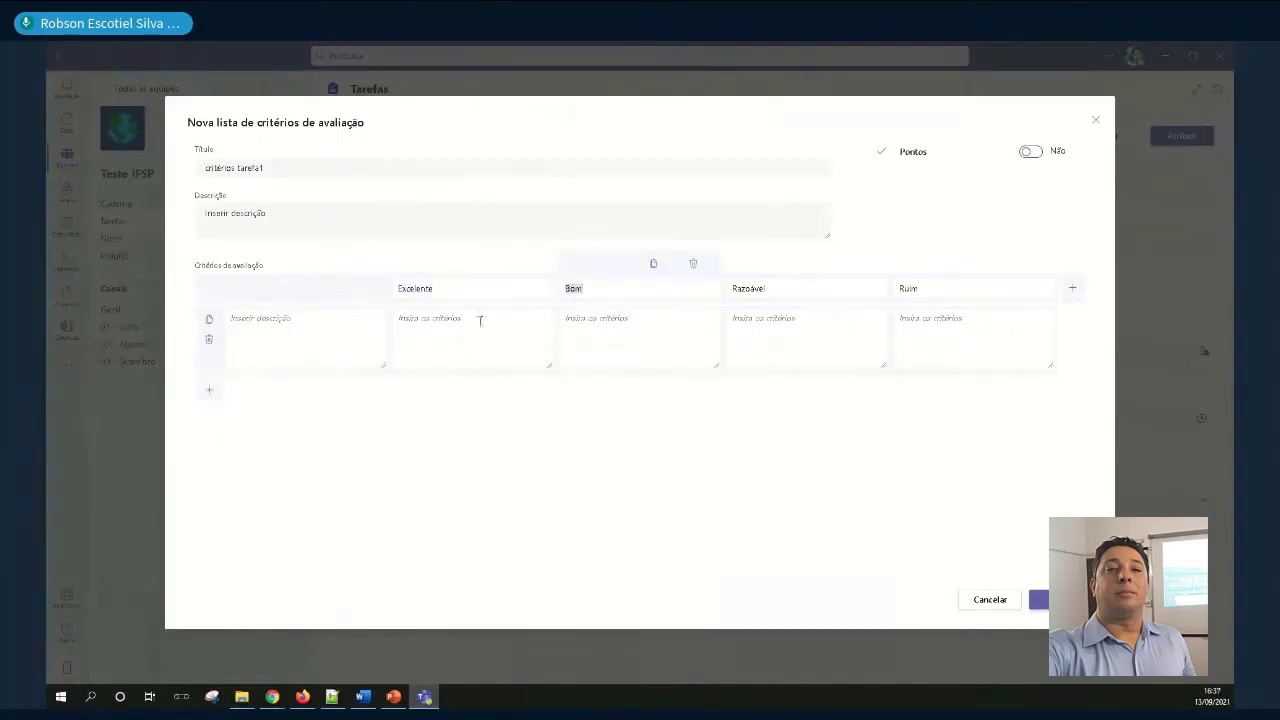
Attach the evaluation criteria list to the assignment, then open the attached list to review it and close it
left_click(1040, 604)
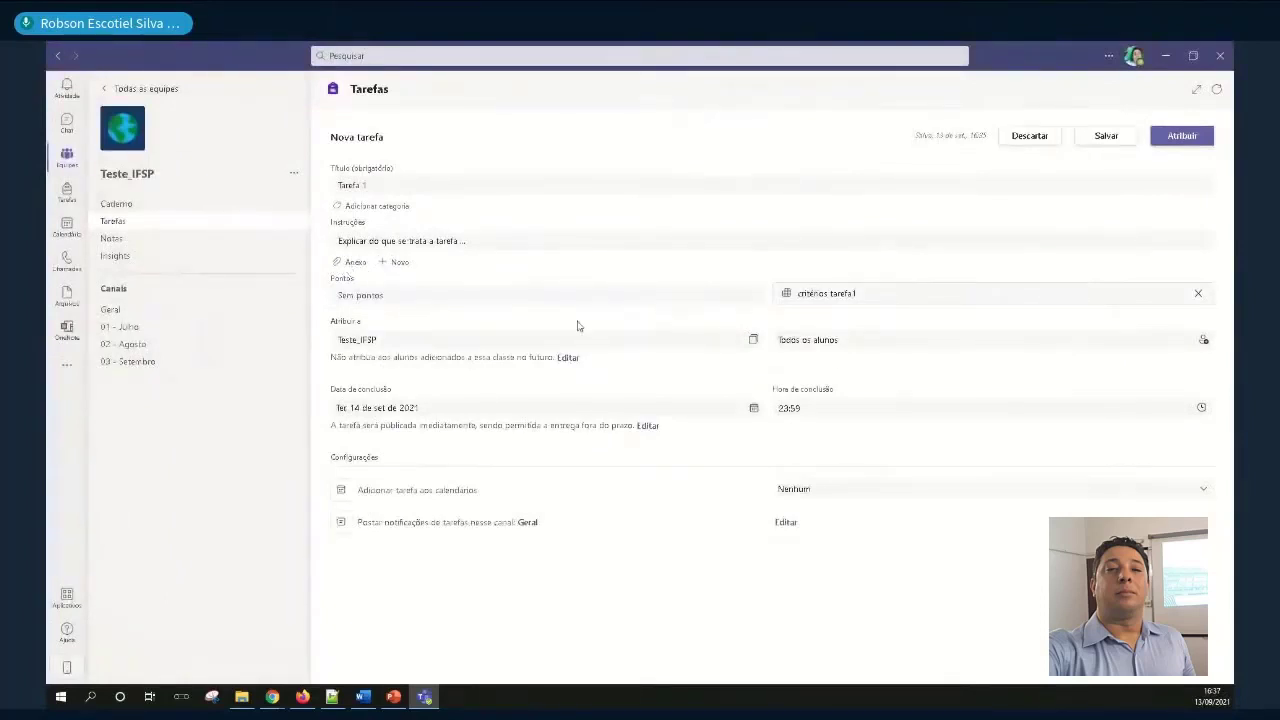
left_click(855, 294)
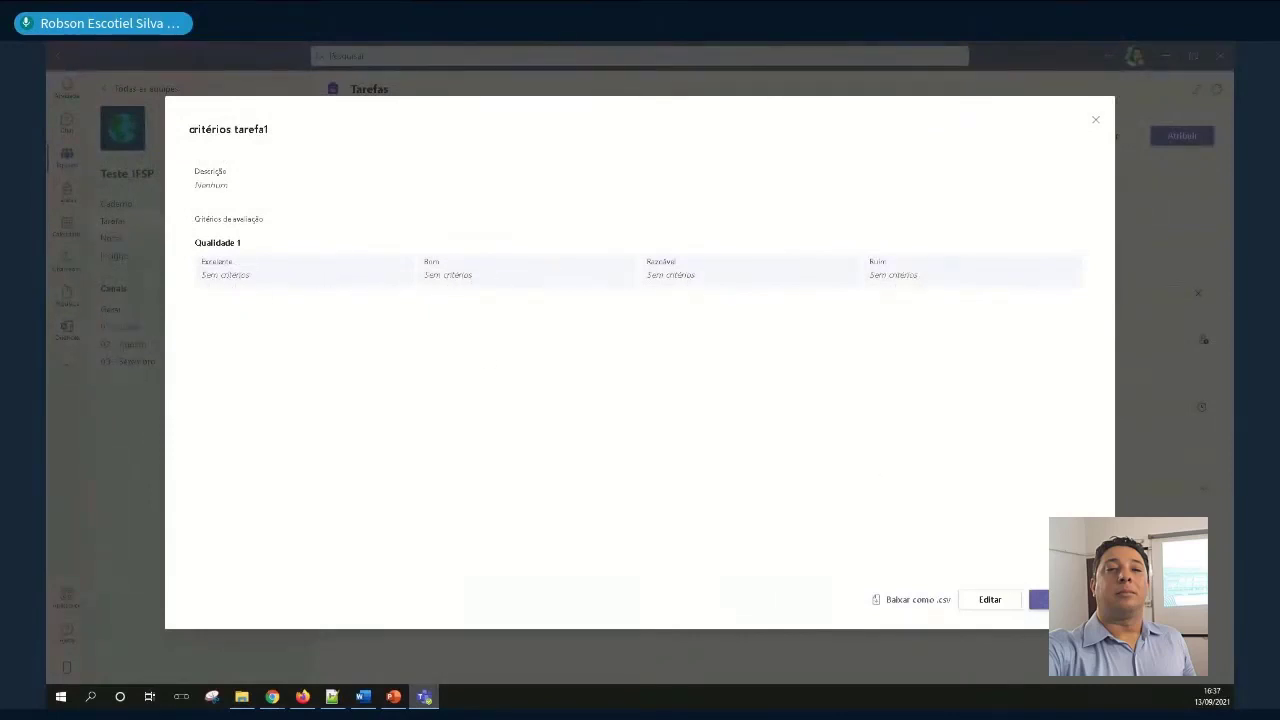
left_click(1040, 600)
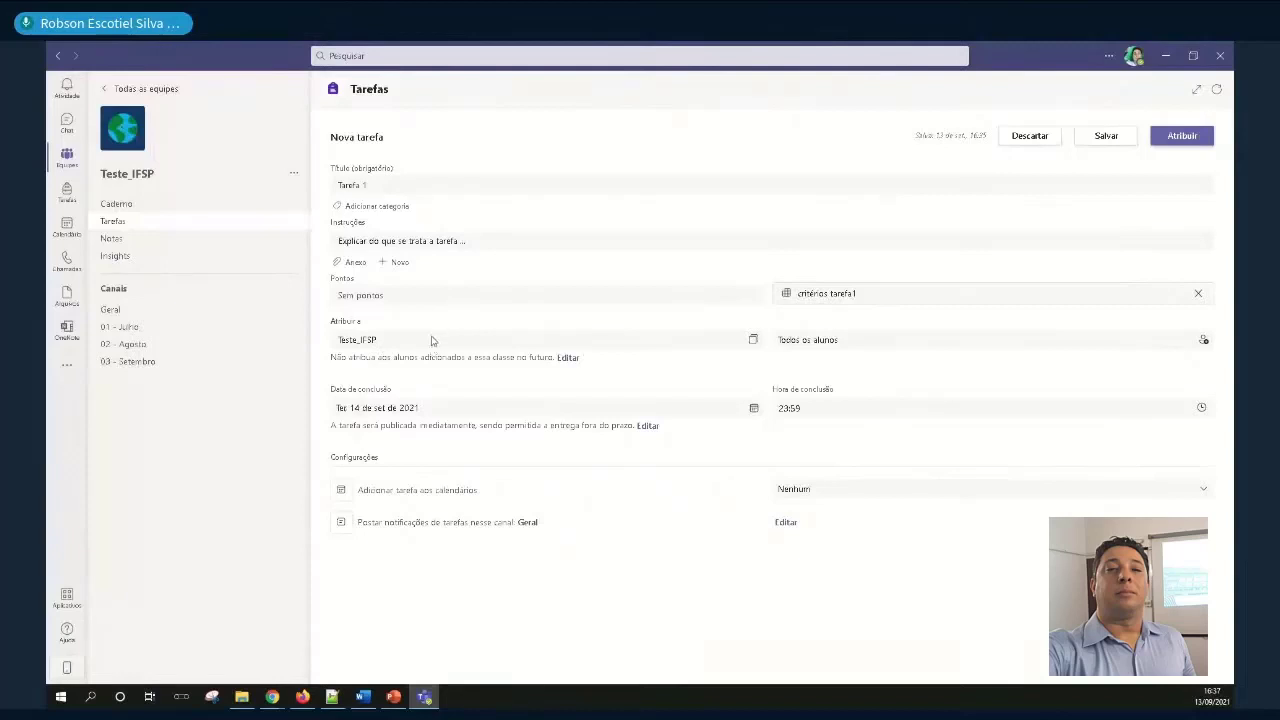
Compare the assignment options for students added in the future and confirm "Não atribua aos alunos adicionados a essa classe no futuro"
left_click(567, 358)
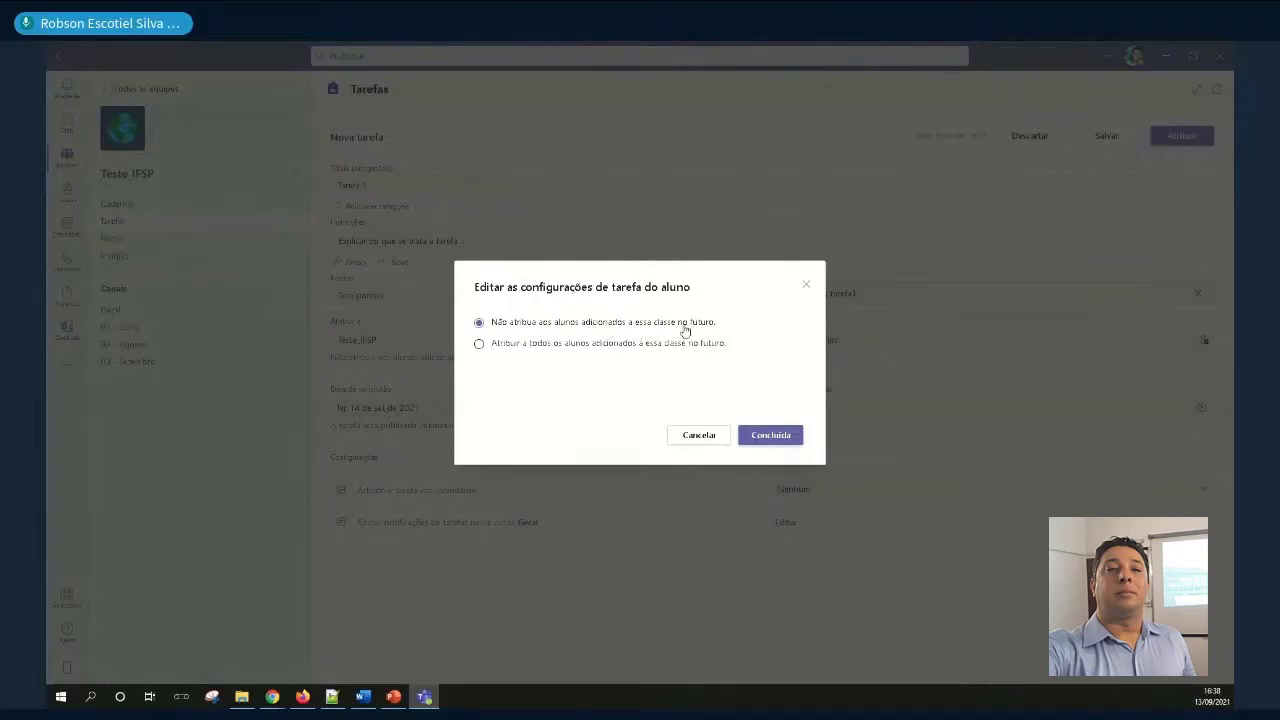
left_click(499, 345)
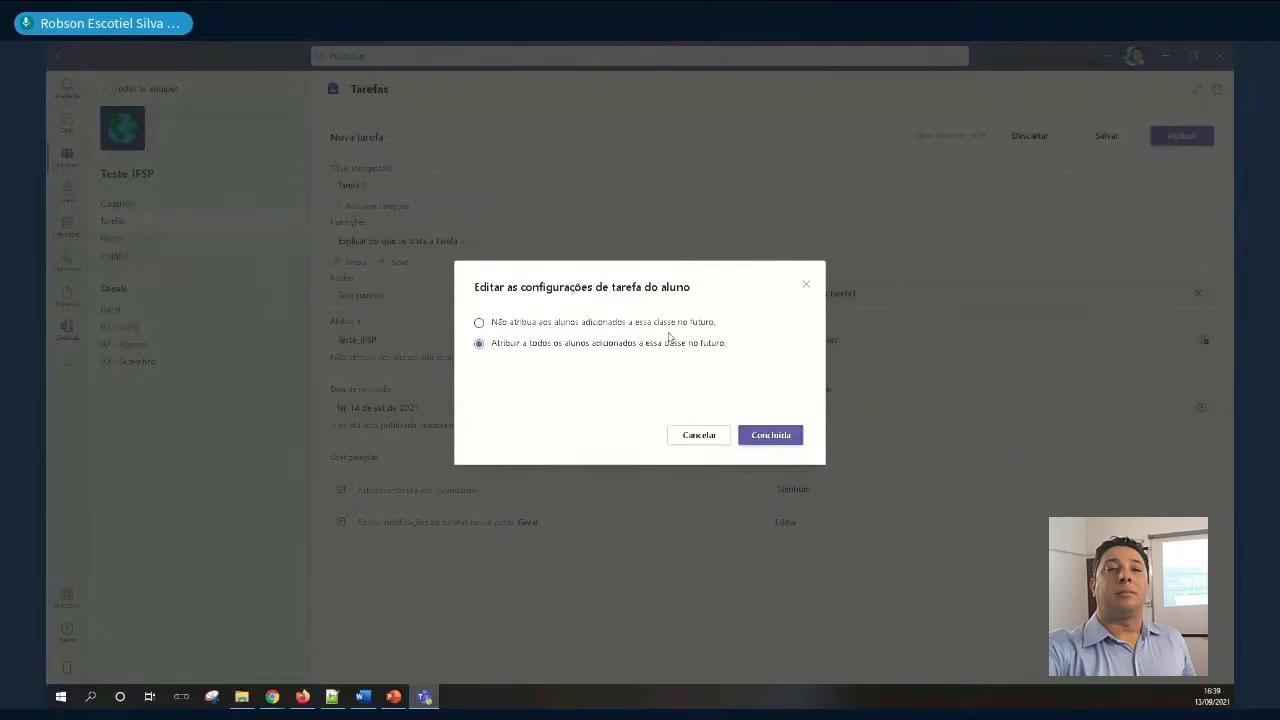
left_click(573, 322)
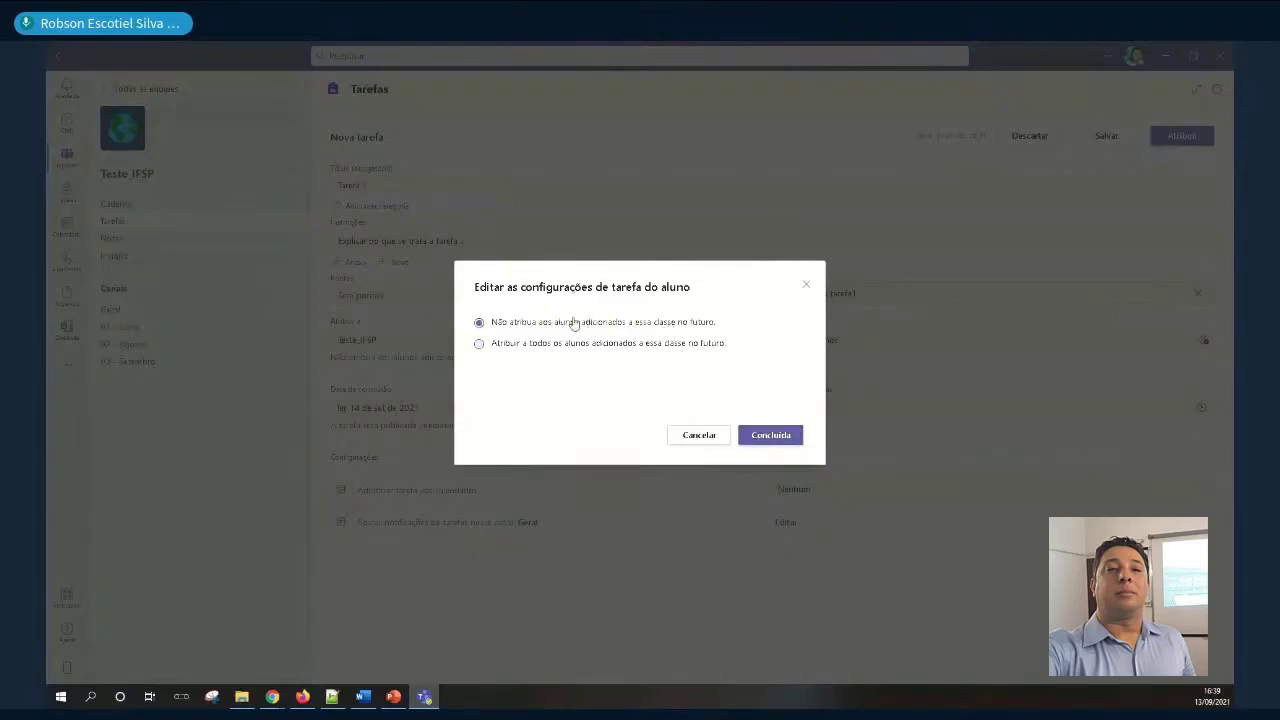
left_click(771, 435)
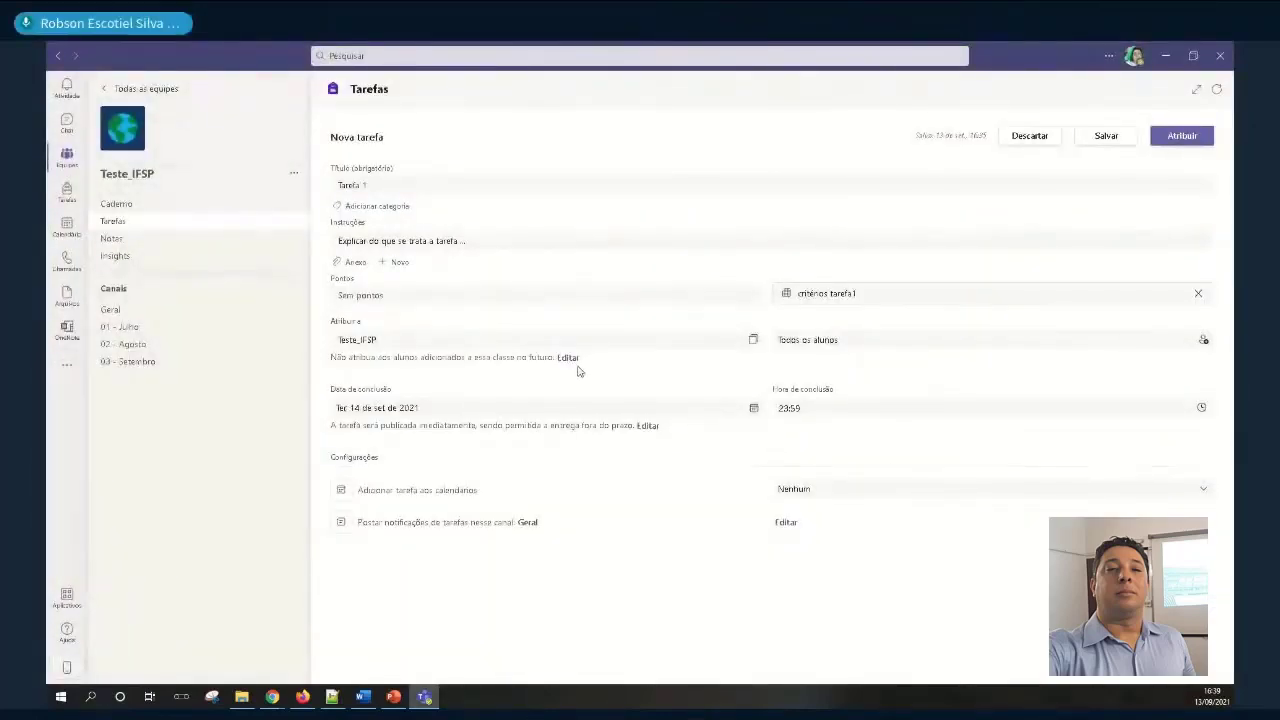
Set the due date in the assignment timeline to Friday, 17 September 2021, leaving scheduling for future assignment turned off
left_click(647, 426)
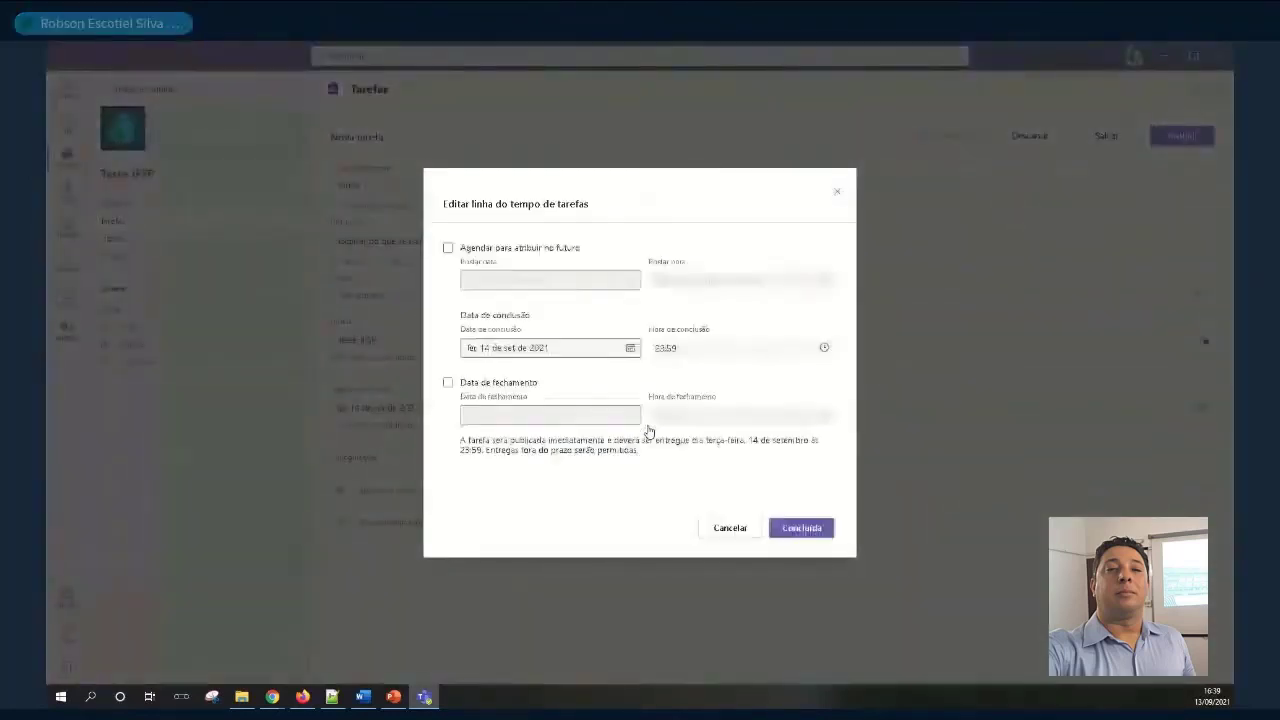
left_click(448, 248)
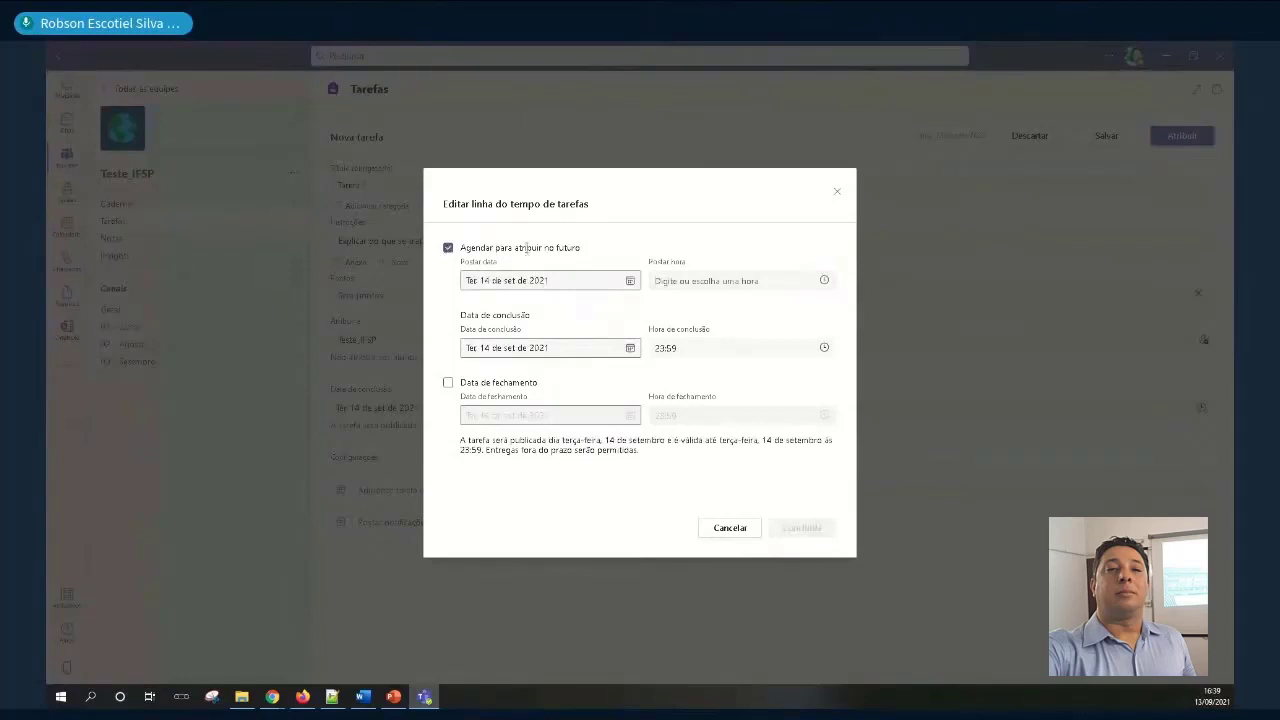
left_click(448, 248)
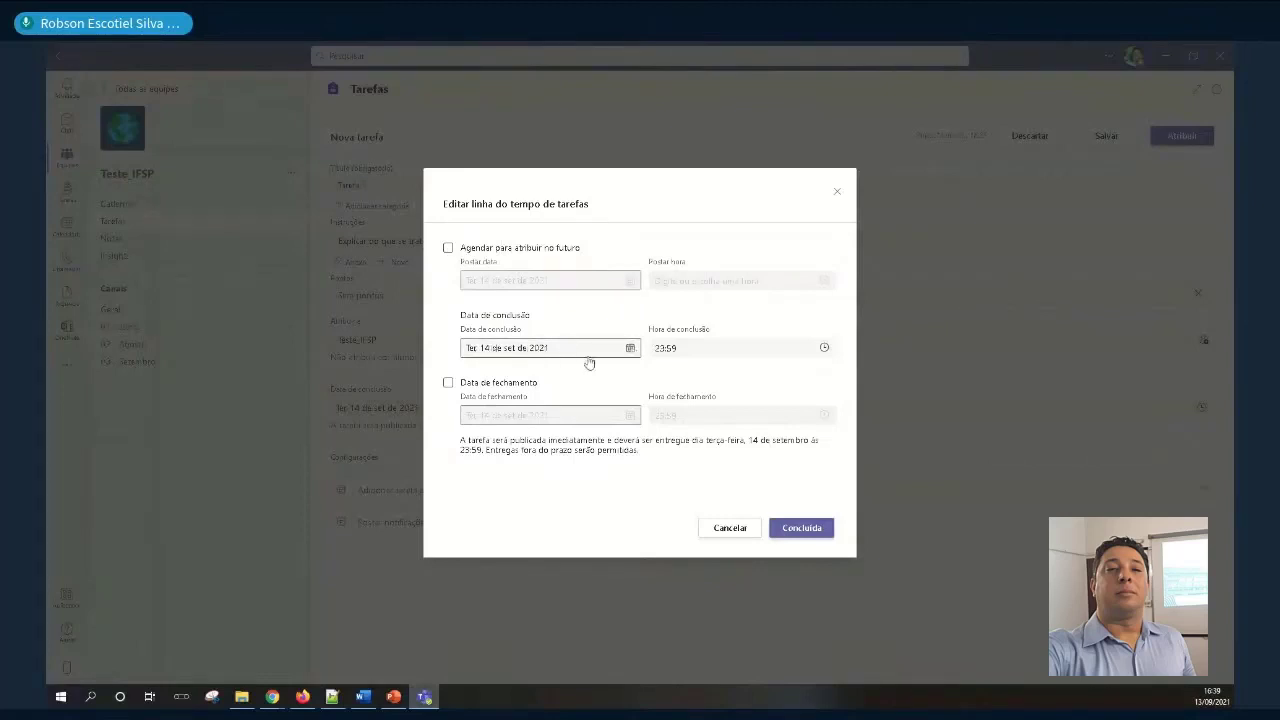
left_click(630, 348)
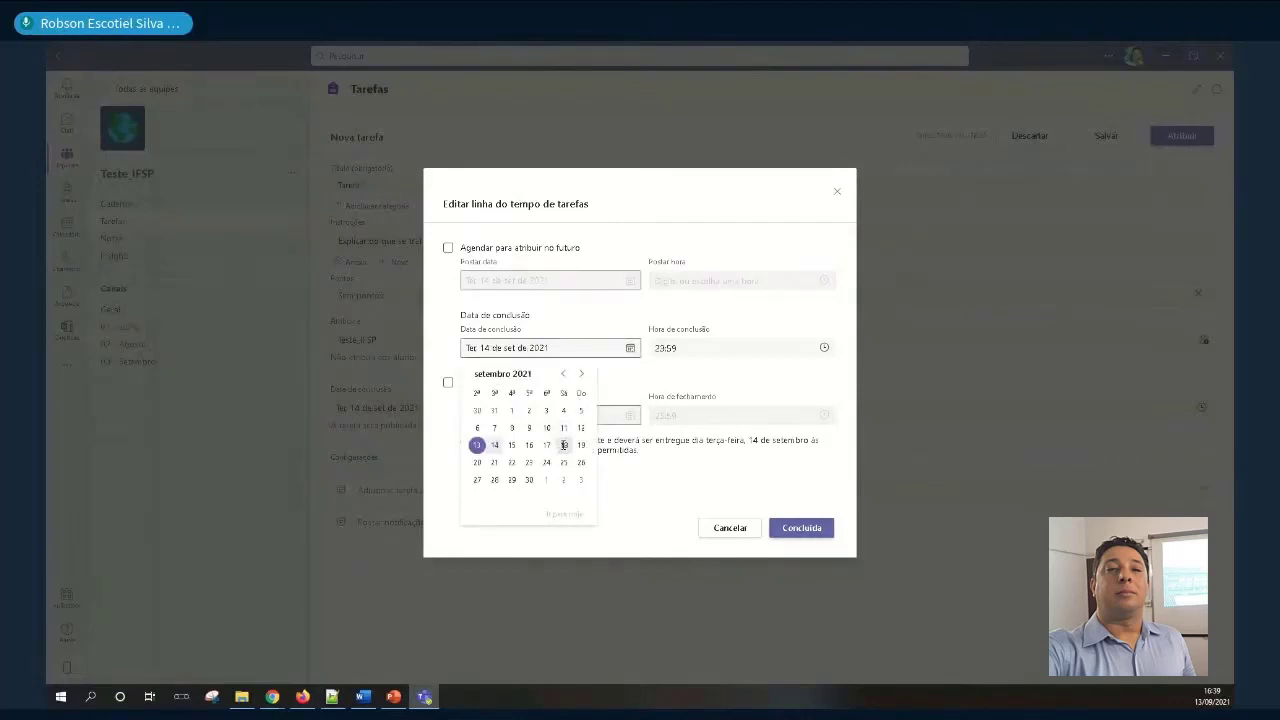
left_click(564, 446)
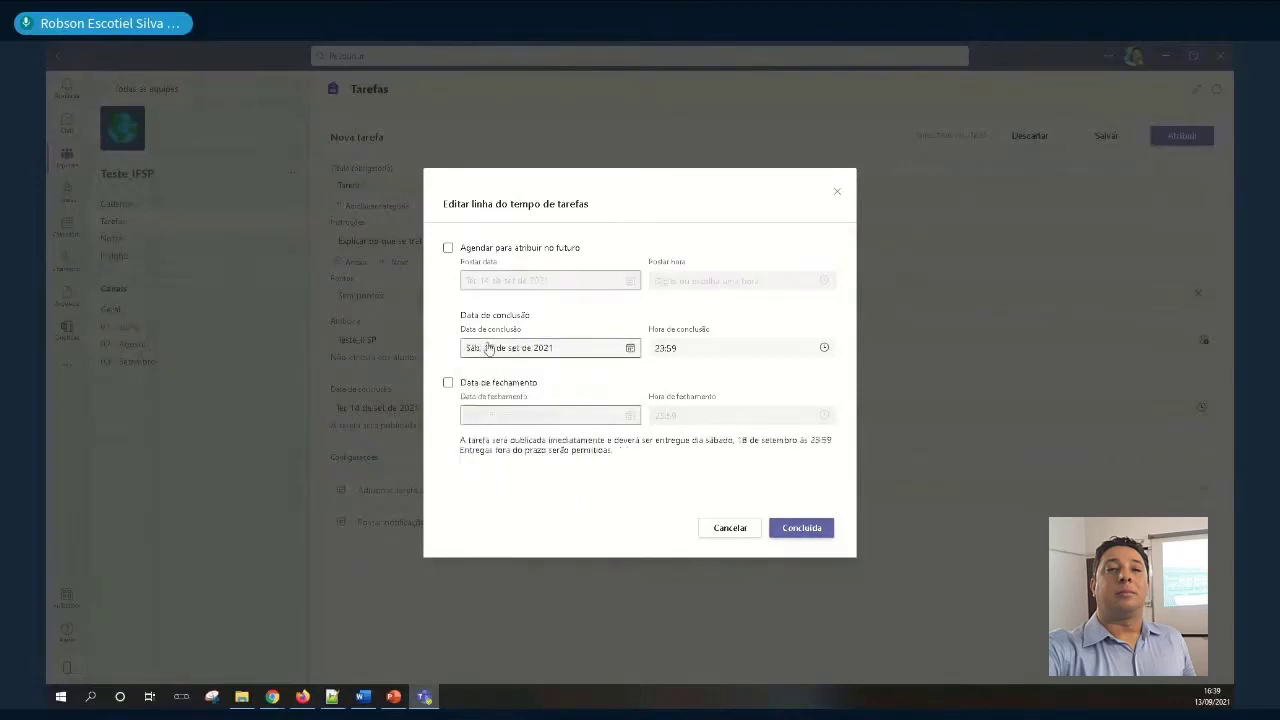
left_click(630, 348)
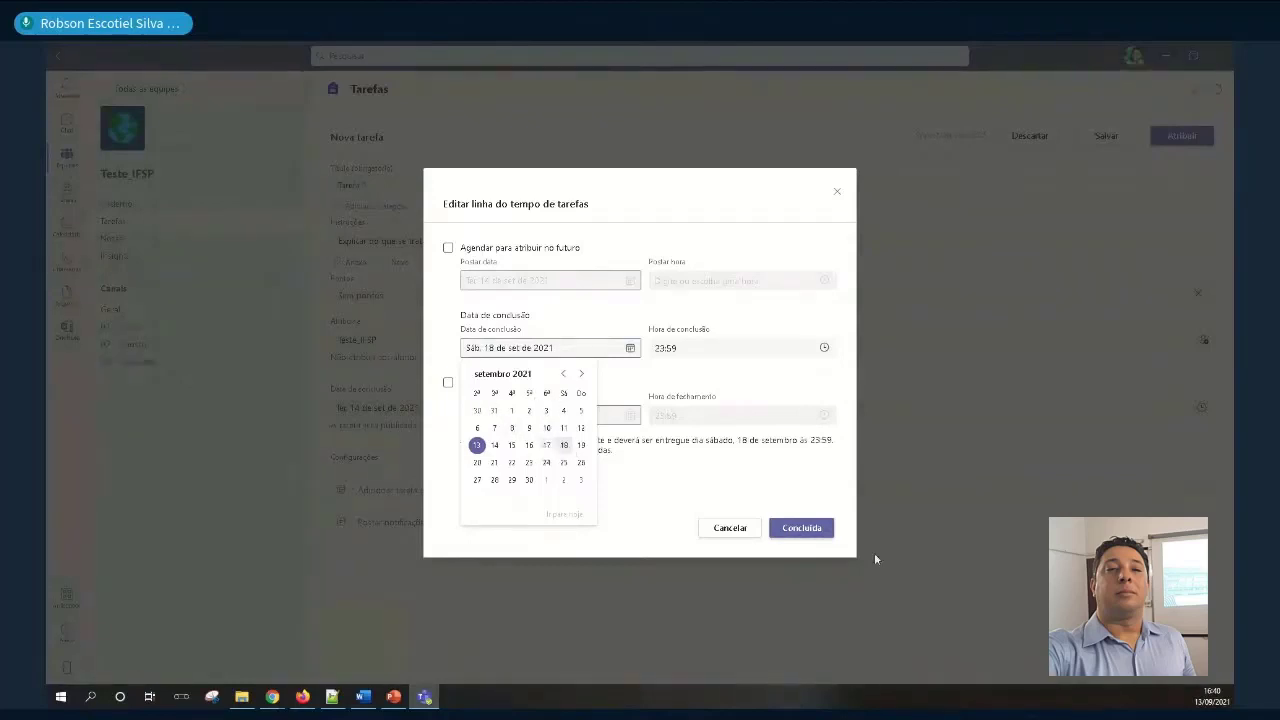
left_click(1204, 699)
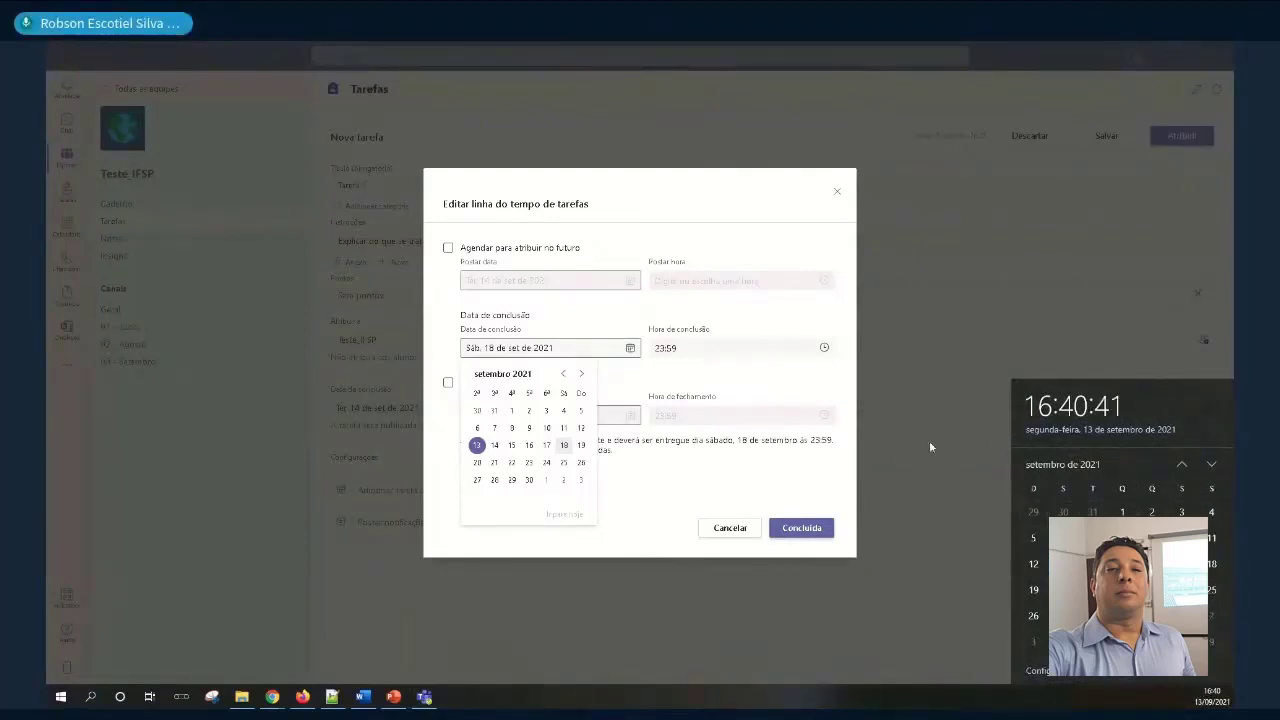
left_click(745, 193)
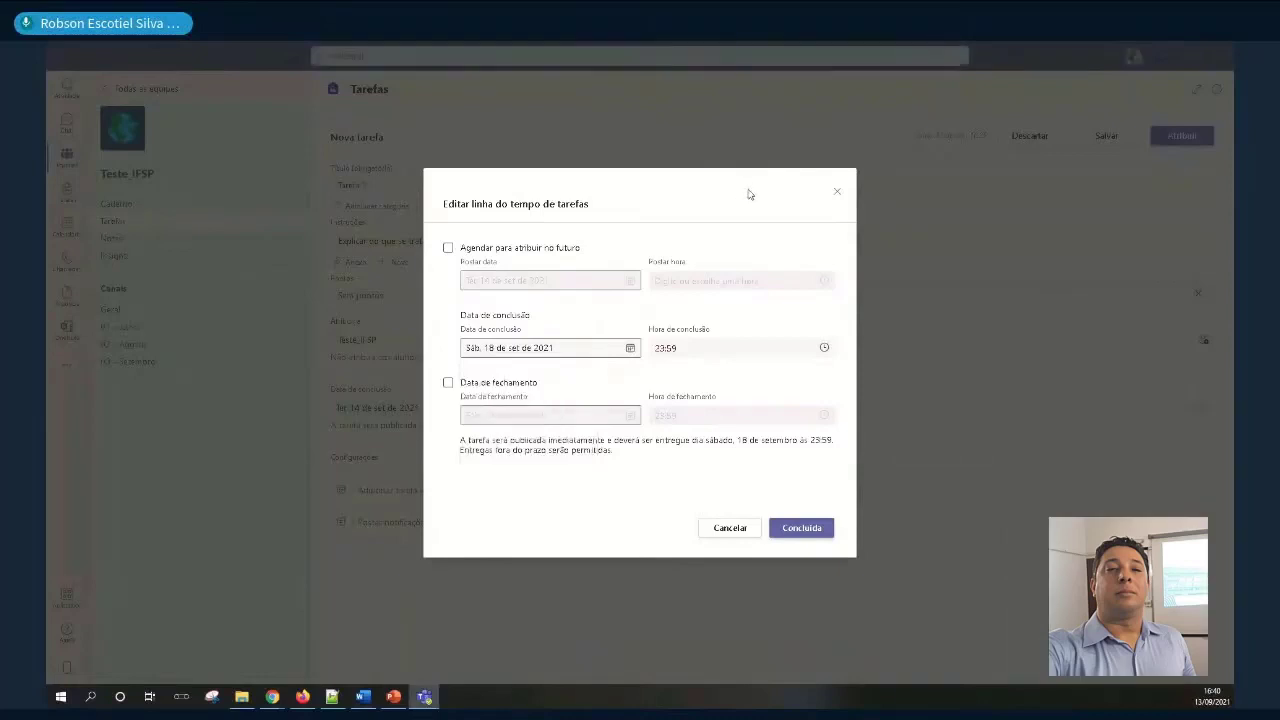
left_click(628, 347)
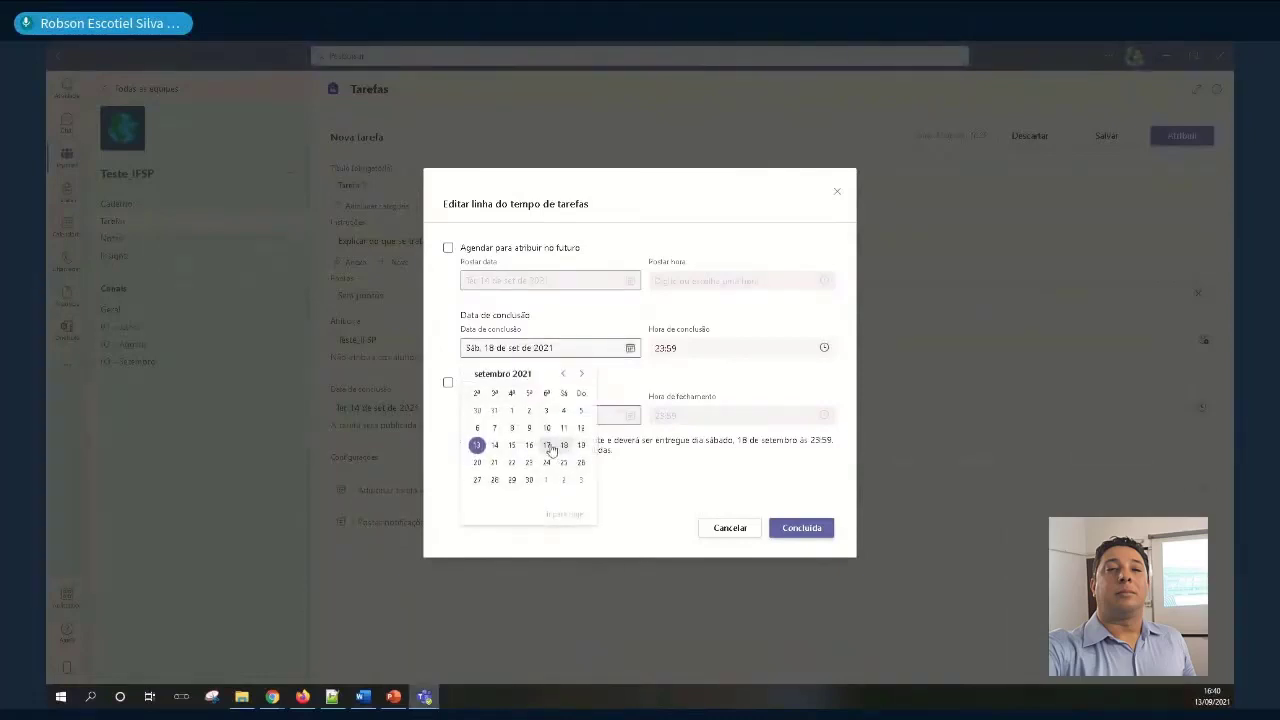
left_click(551, 446)
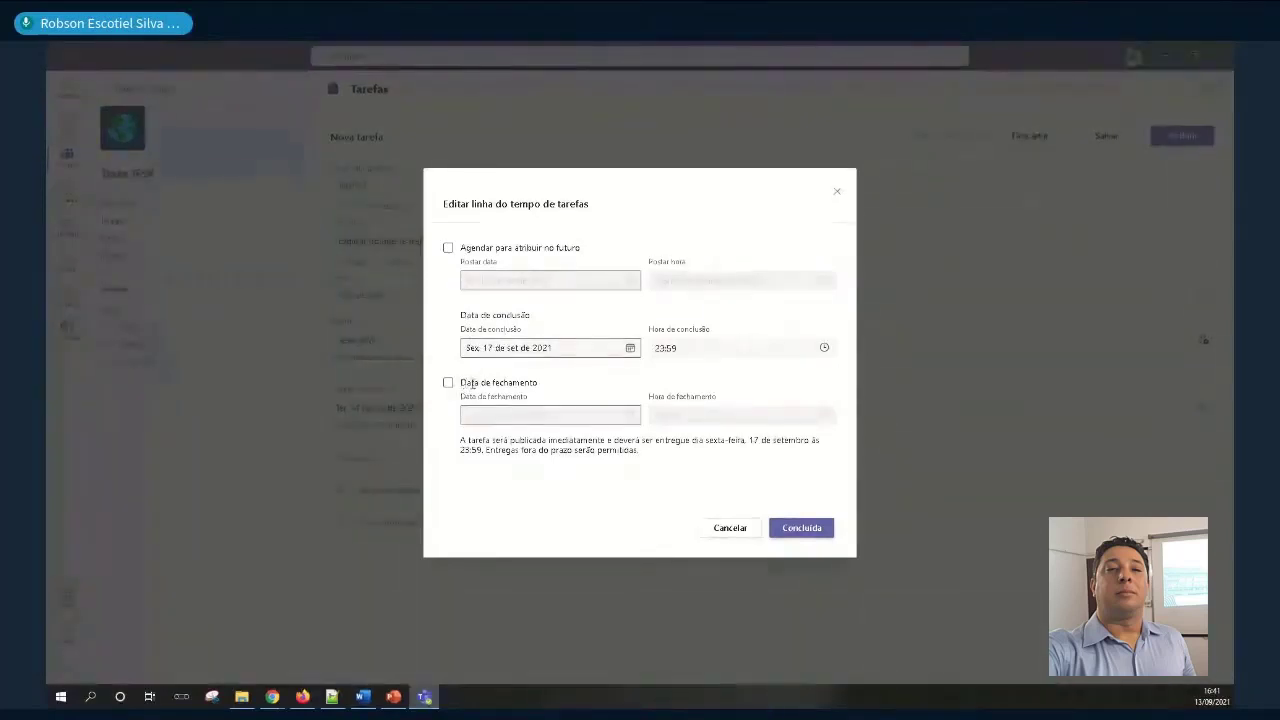
Try closing dates of 16 and 18 September 2021 for the assignment, then turn the closing date off
left_click(449, 386)
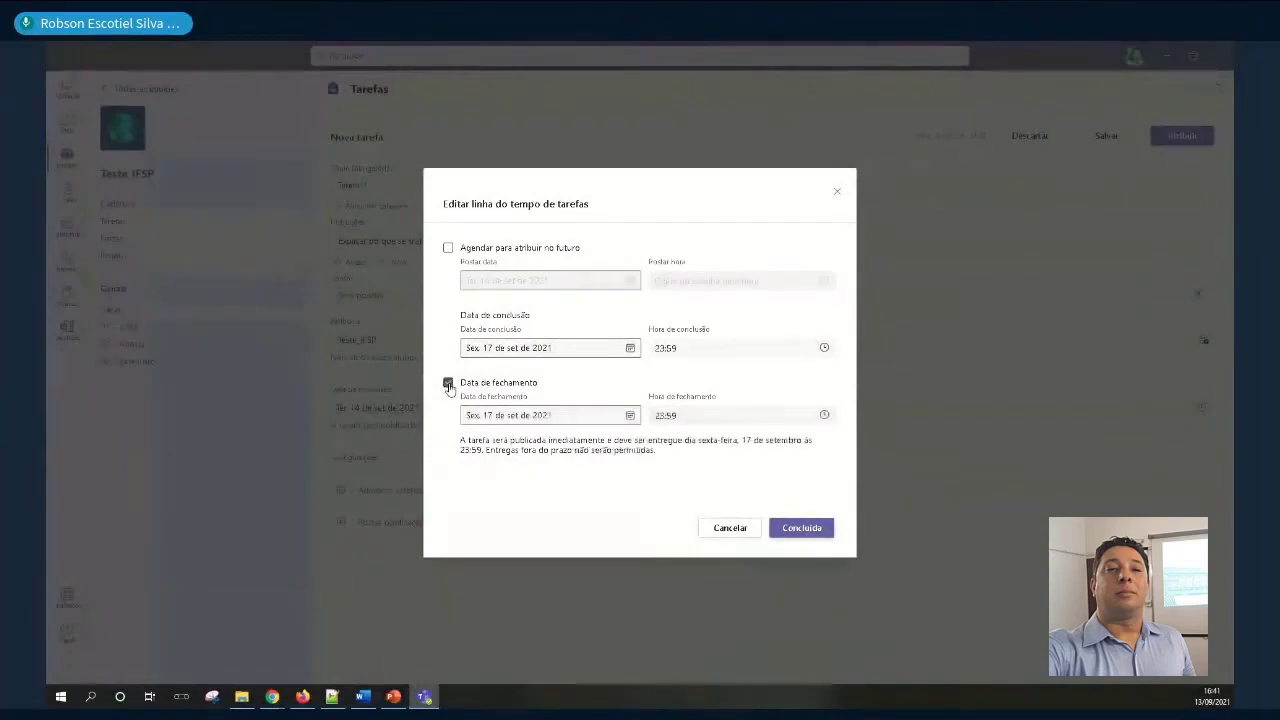
left_click(630, 415)
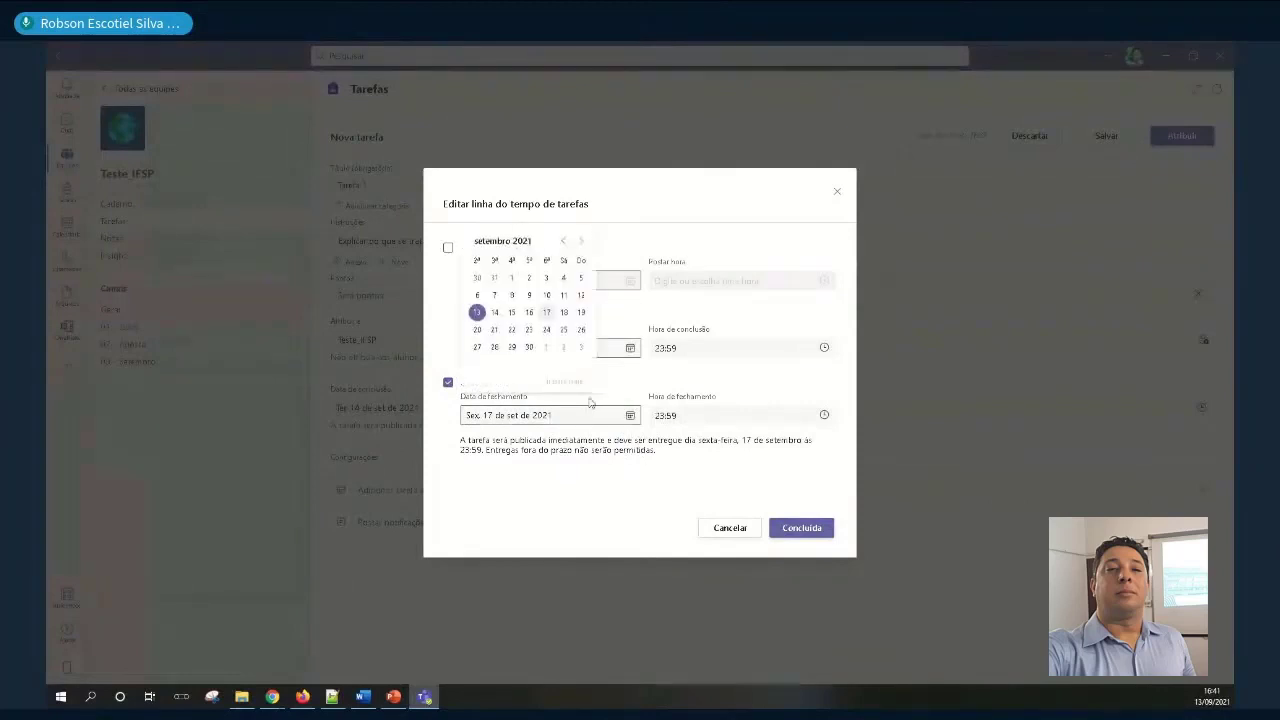
left_click(529, 312)
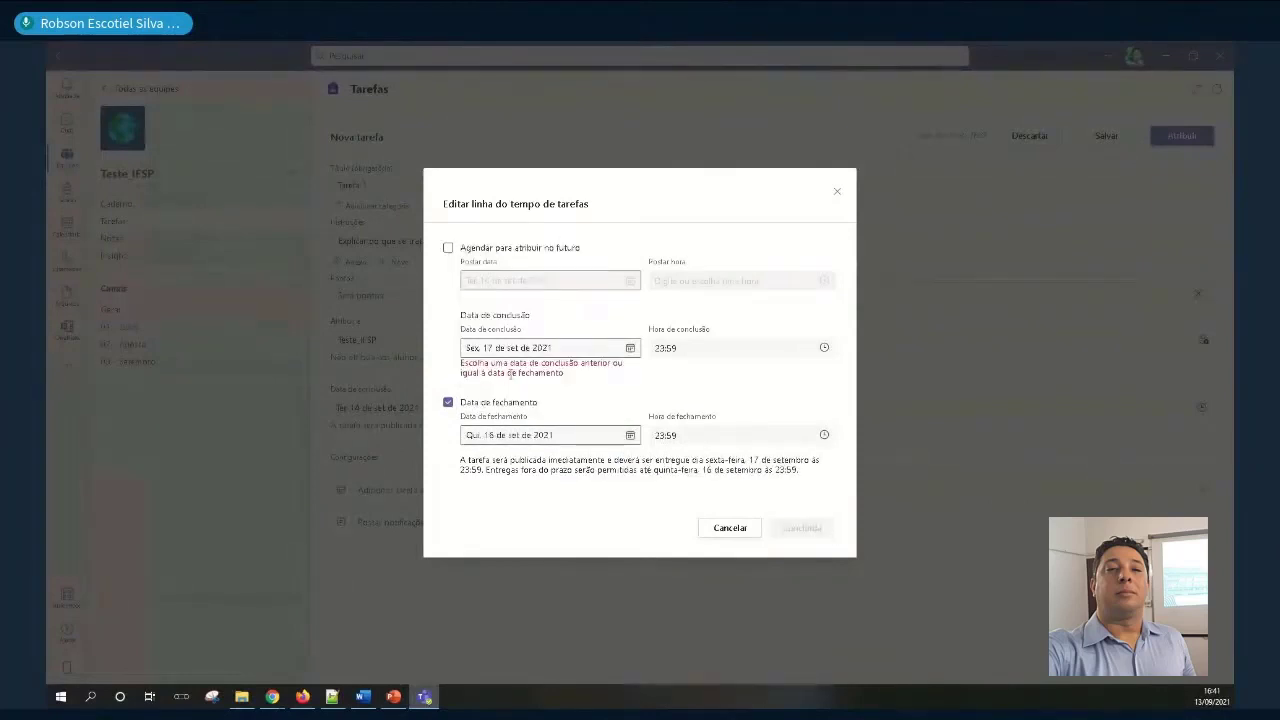
left_click(629, 435)
left_click(562, 332)
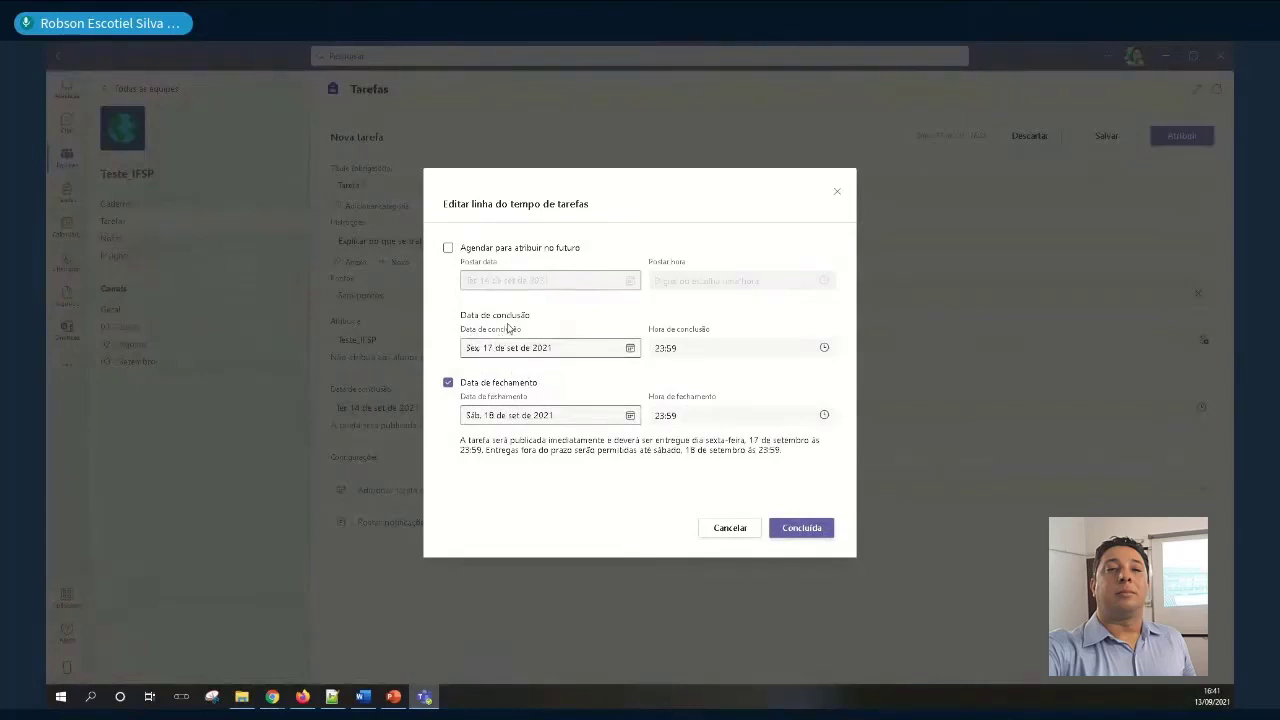
left_click_drag(462, 315, 532, 315)
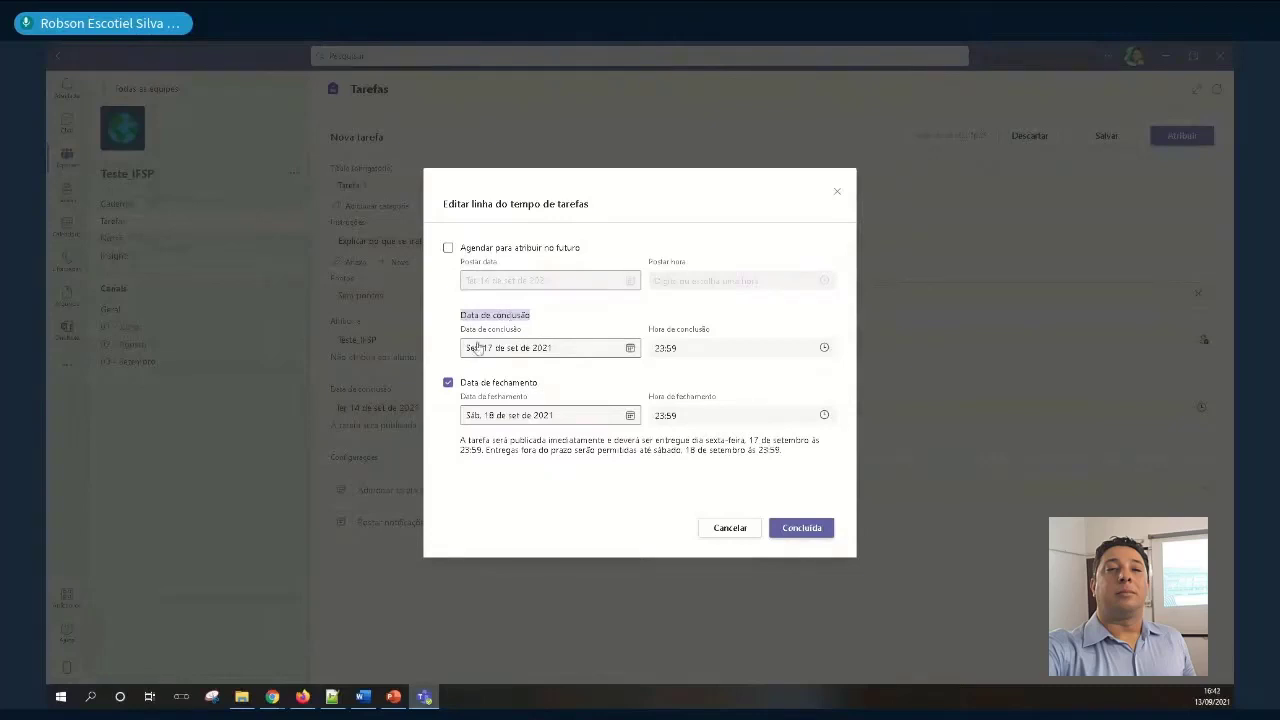
left_click(448, 383)
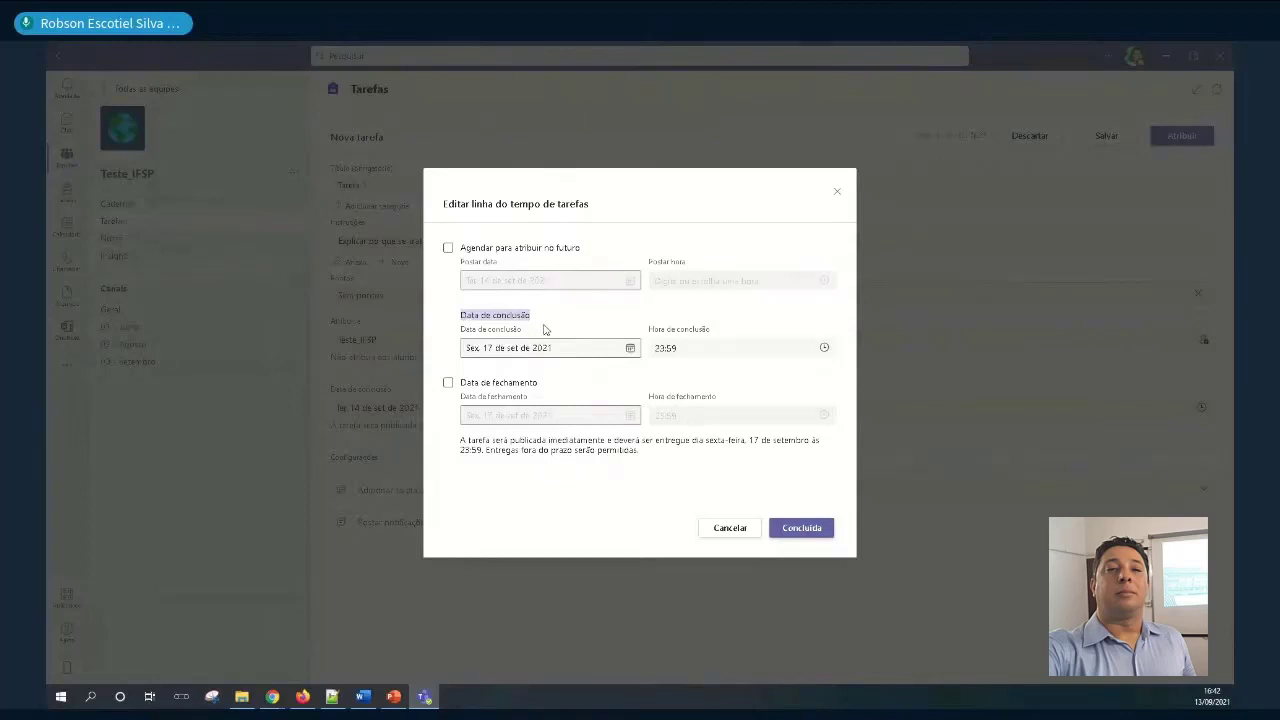
Enable the closing date on 17 September 2021 at 23:59 and confirm the assignment timeline
left_click(448, 382)
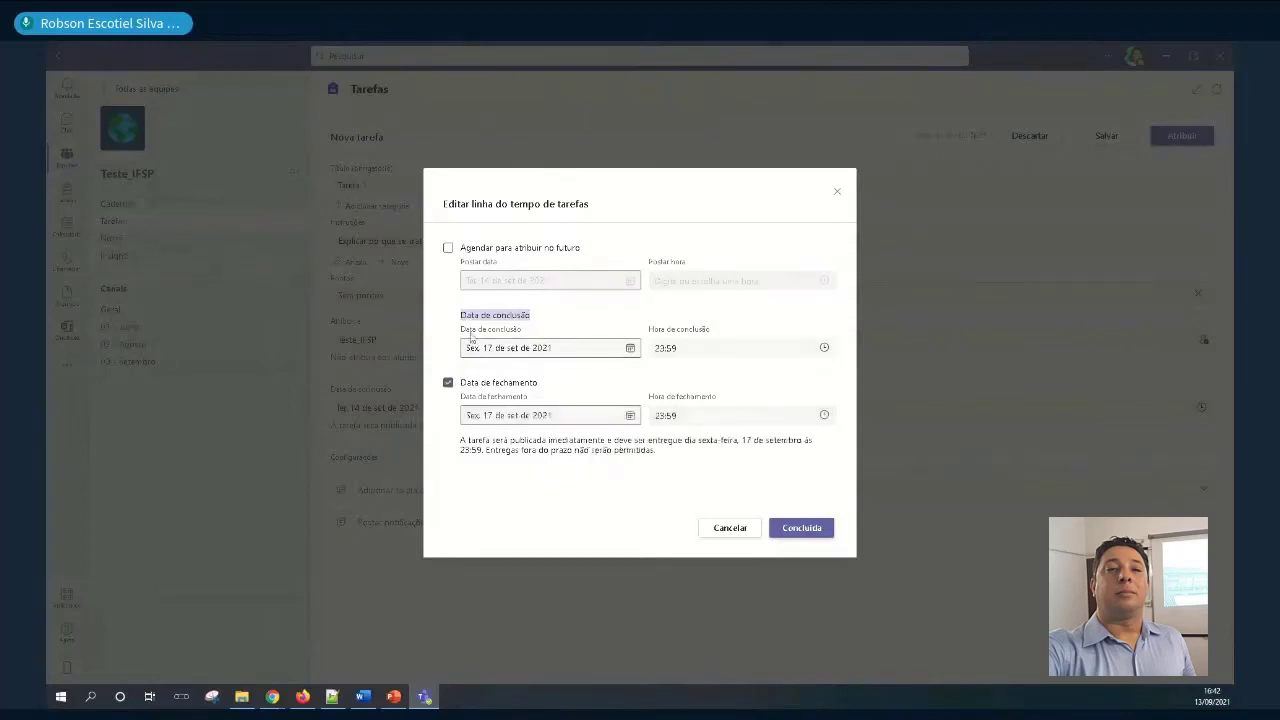
left_click(805, 528)
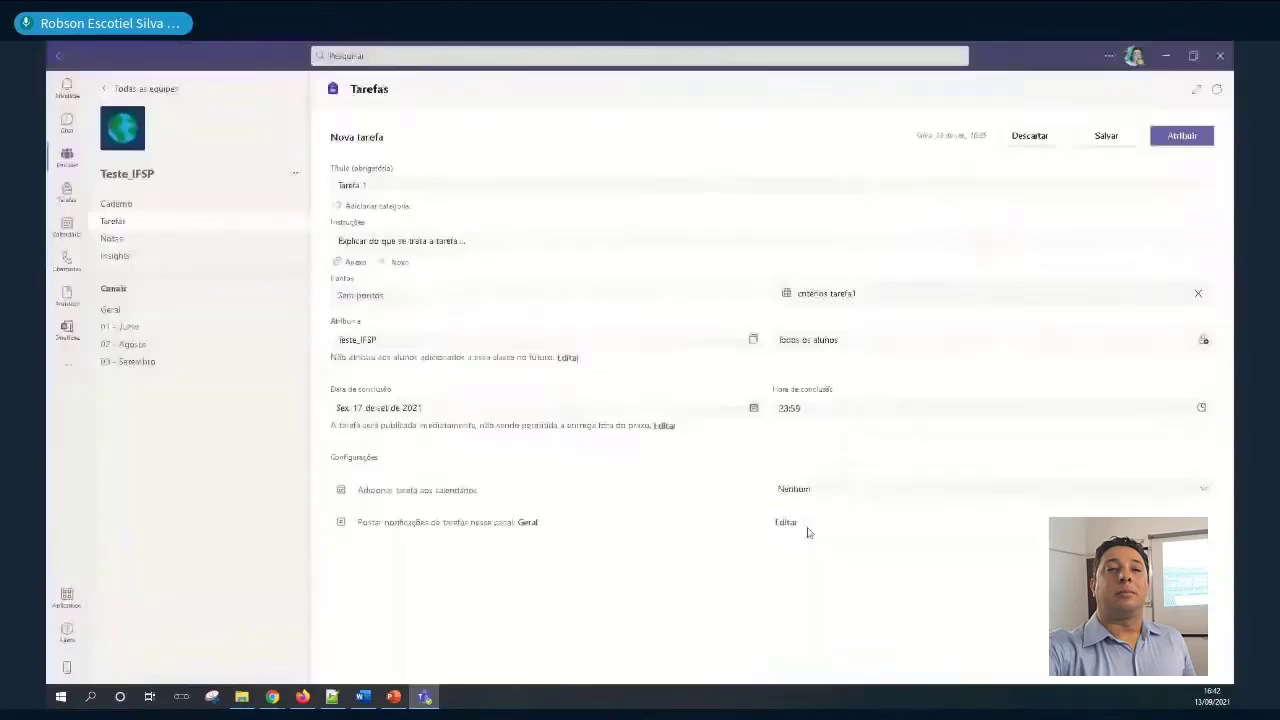
left_click(833, 408)
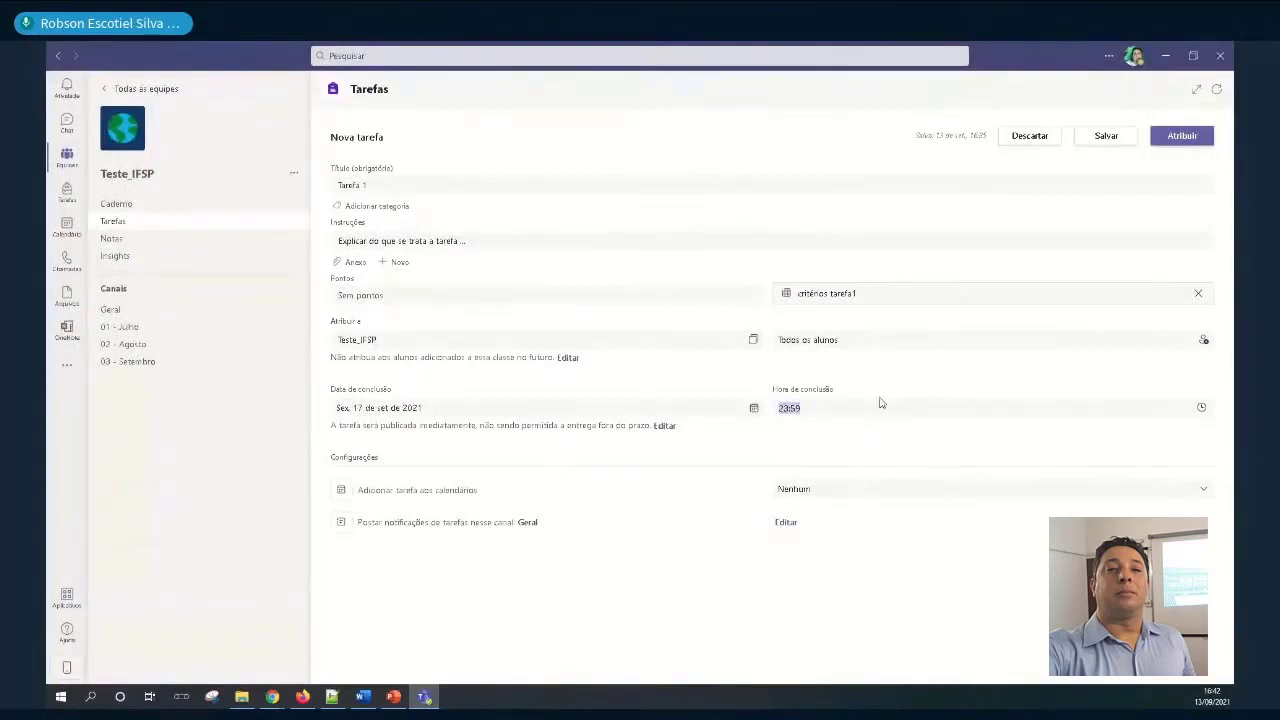
Set the assignment to be added to the calendars of "Estudantes e proprietários da equipe"
left_click(826, 490)
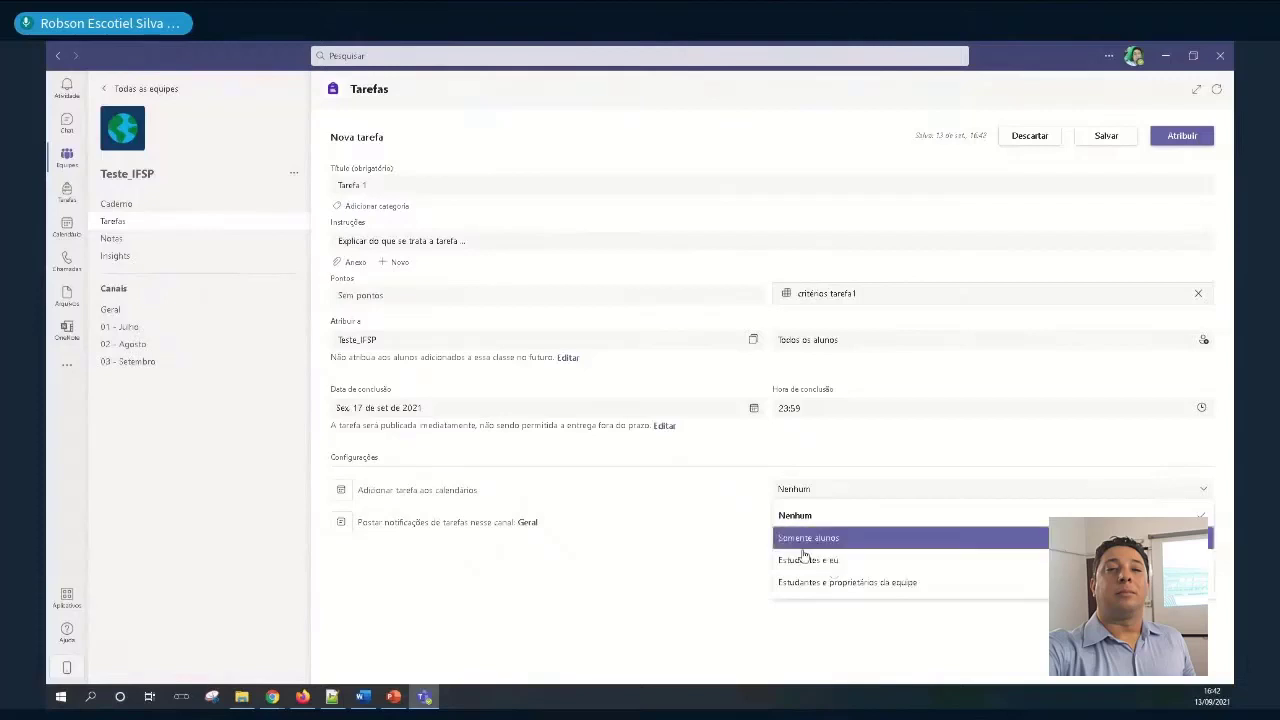
left_click(806, 559)
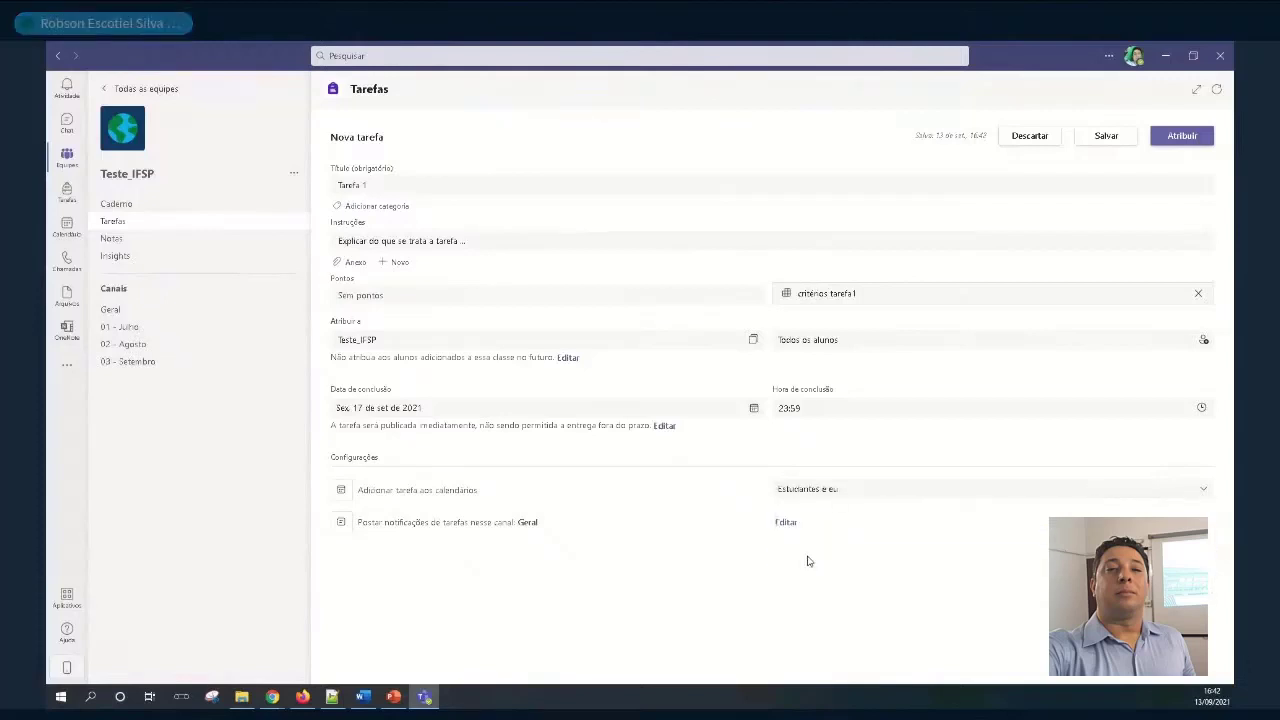
left_click(858, 489)
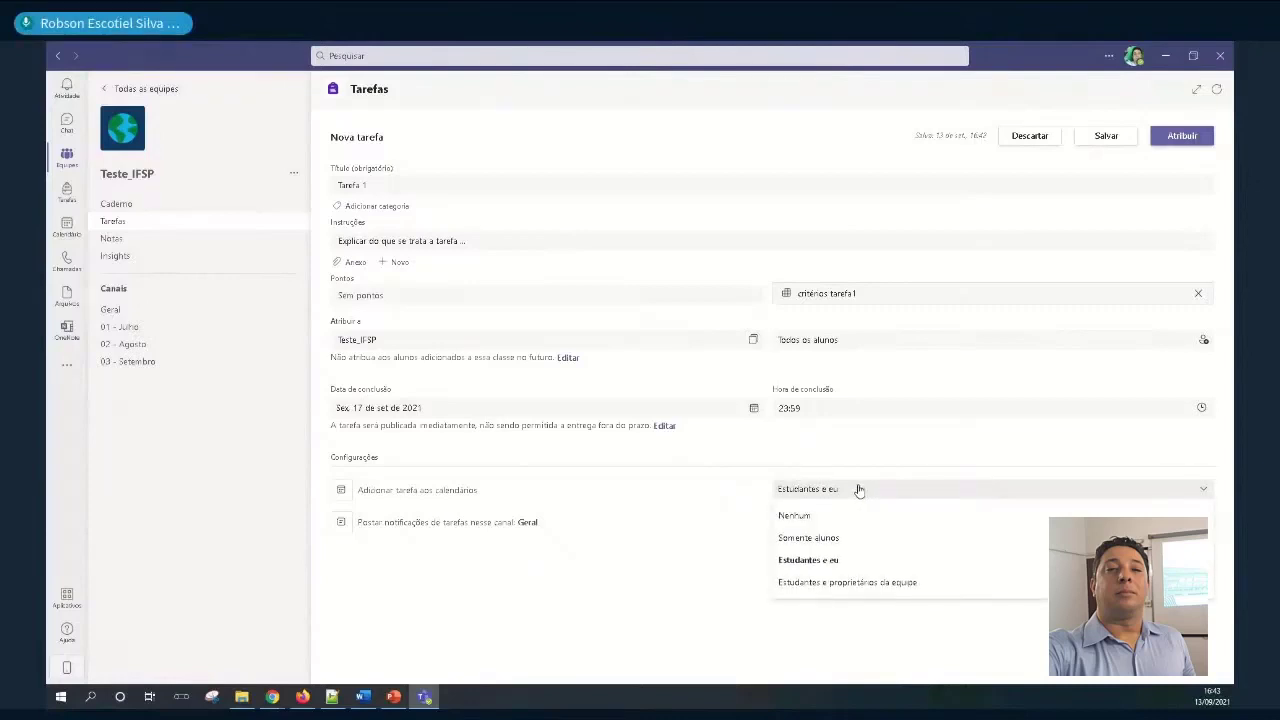
left_click(847, 583)
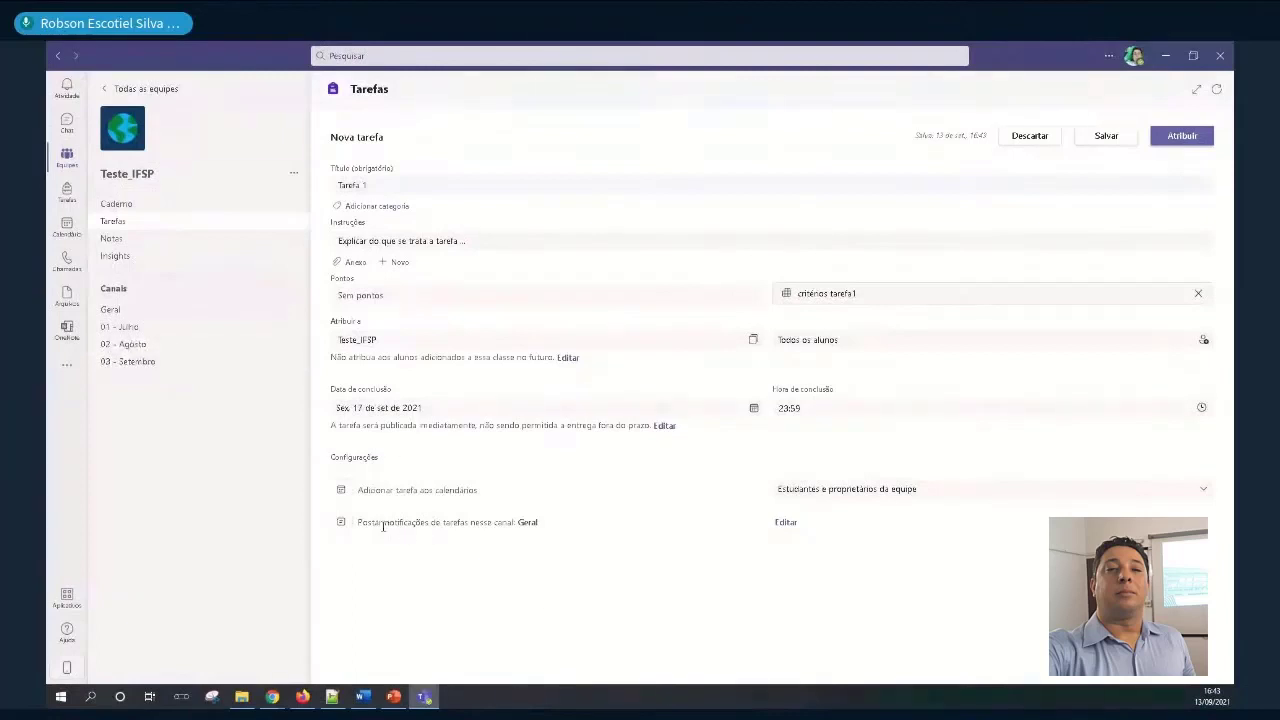
Choose 02 - Agosto as the channel where the assignment notifications are posted
left_click(786, 523)
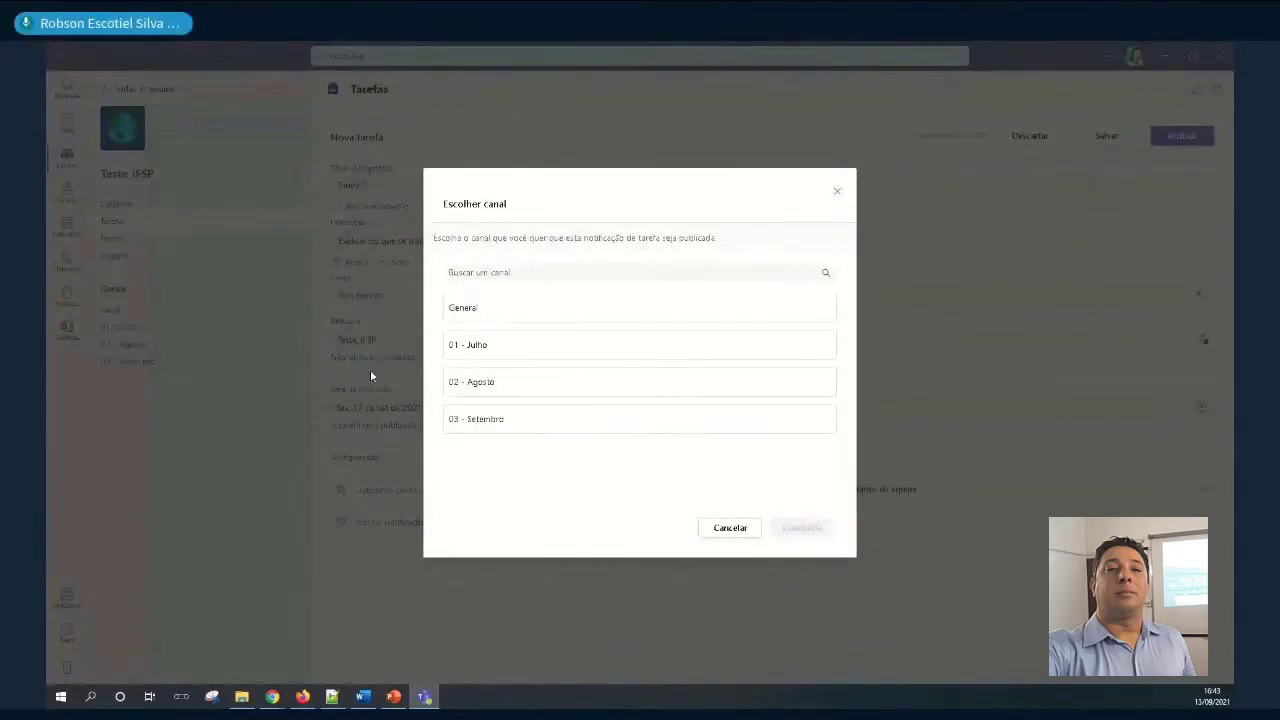
left_click(514, 395)
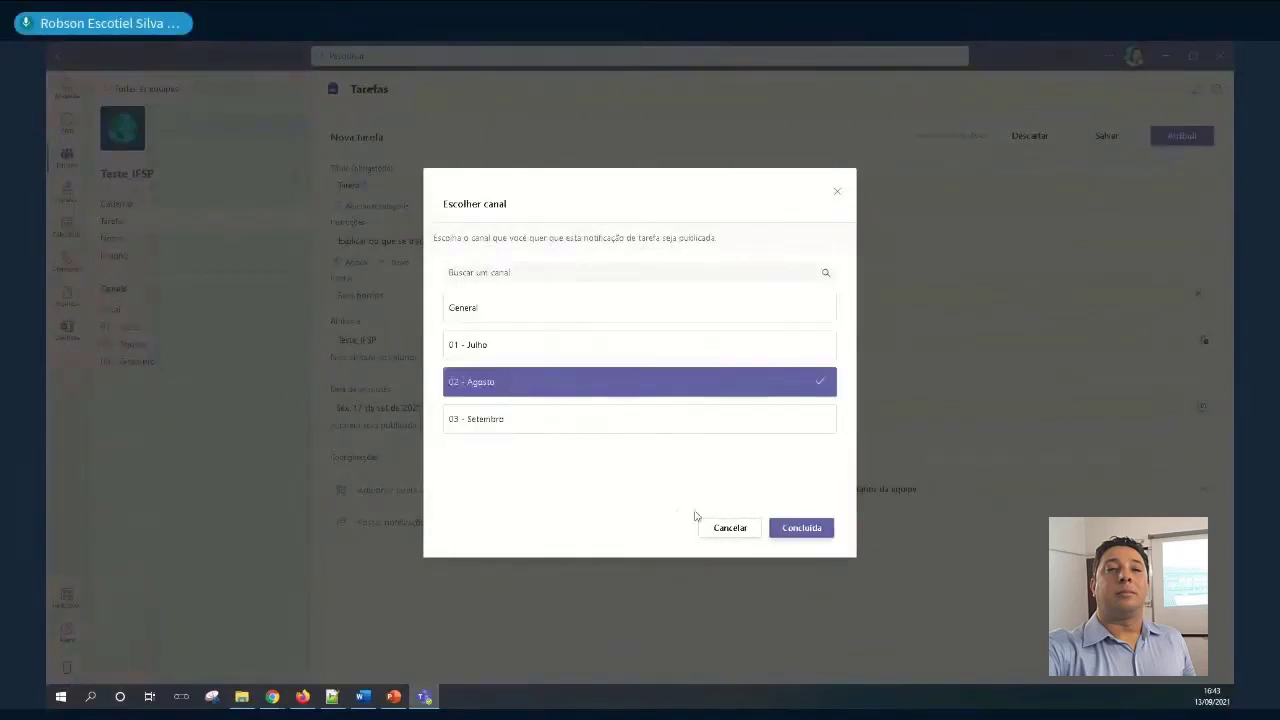
left_click(806, 530)
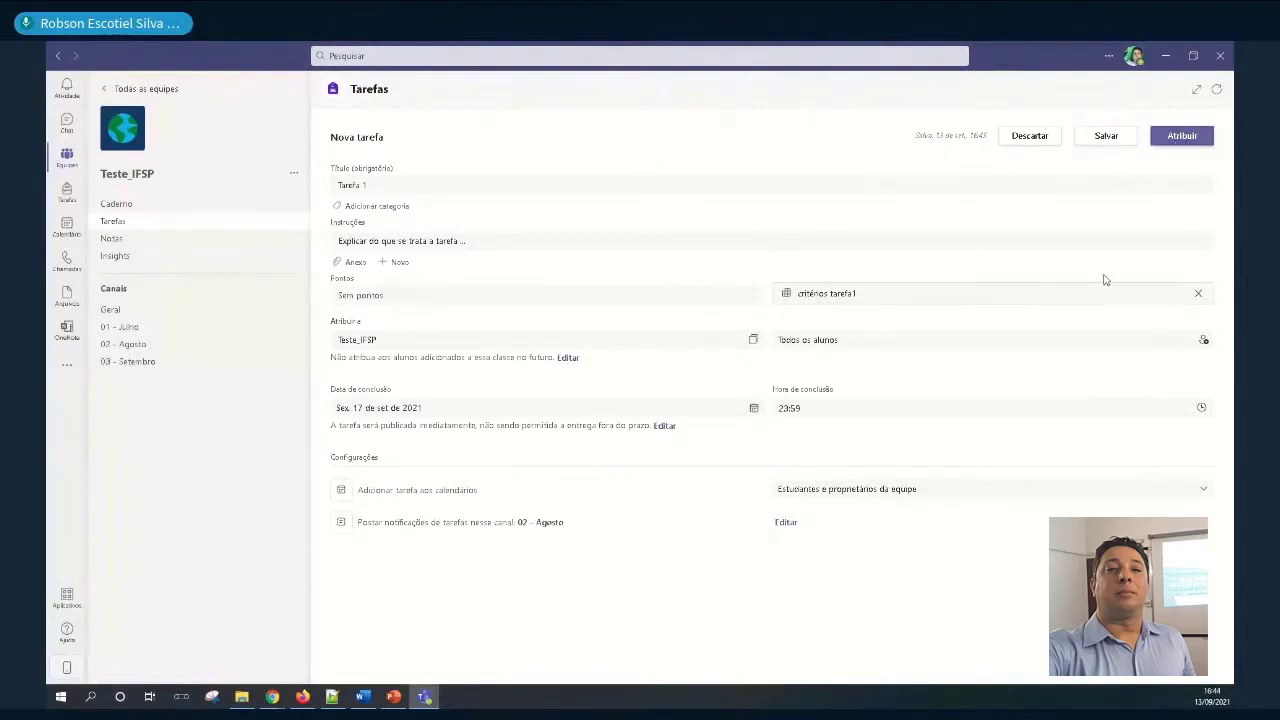
Save the assignment as a draft, then reopen Tarefa 1 from the drafts and assign it to the class
left_click(1104, 136)
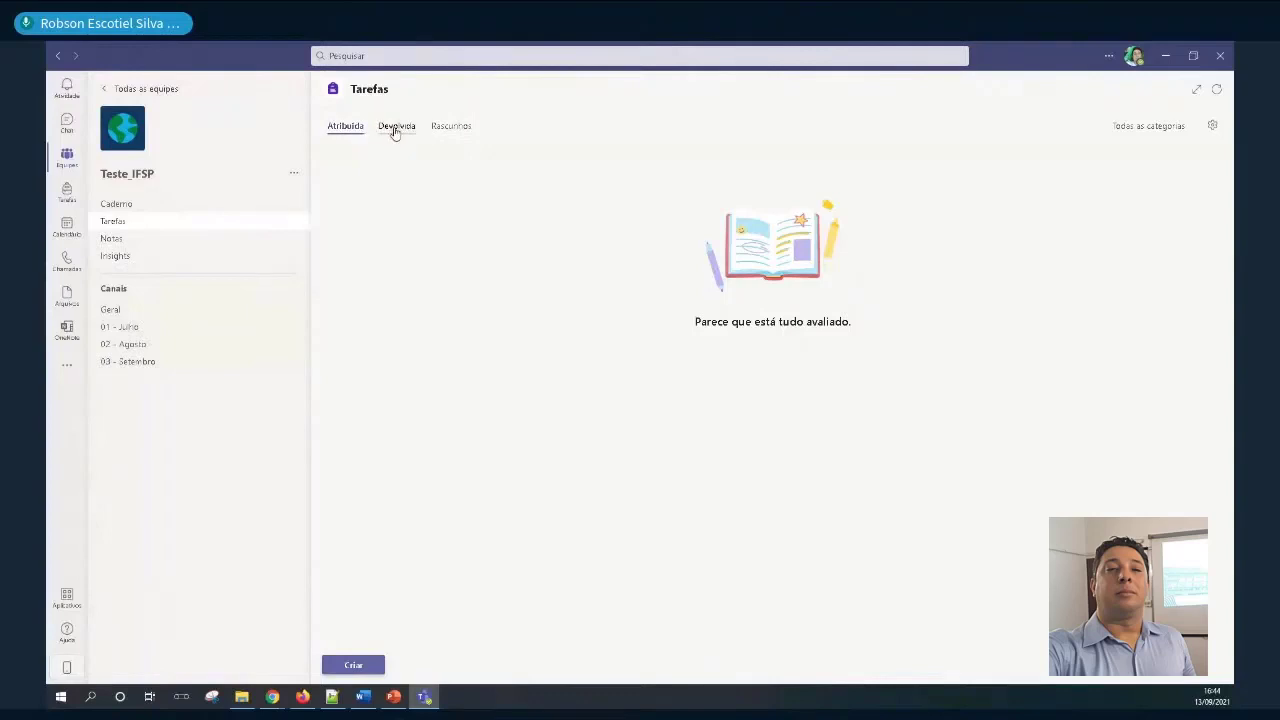
left_click(443, 128)
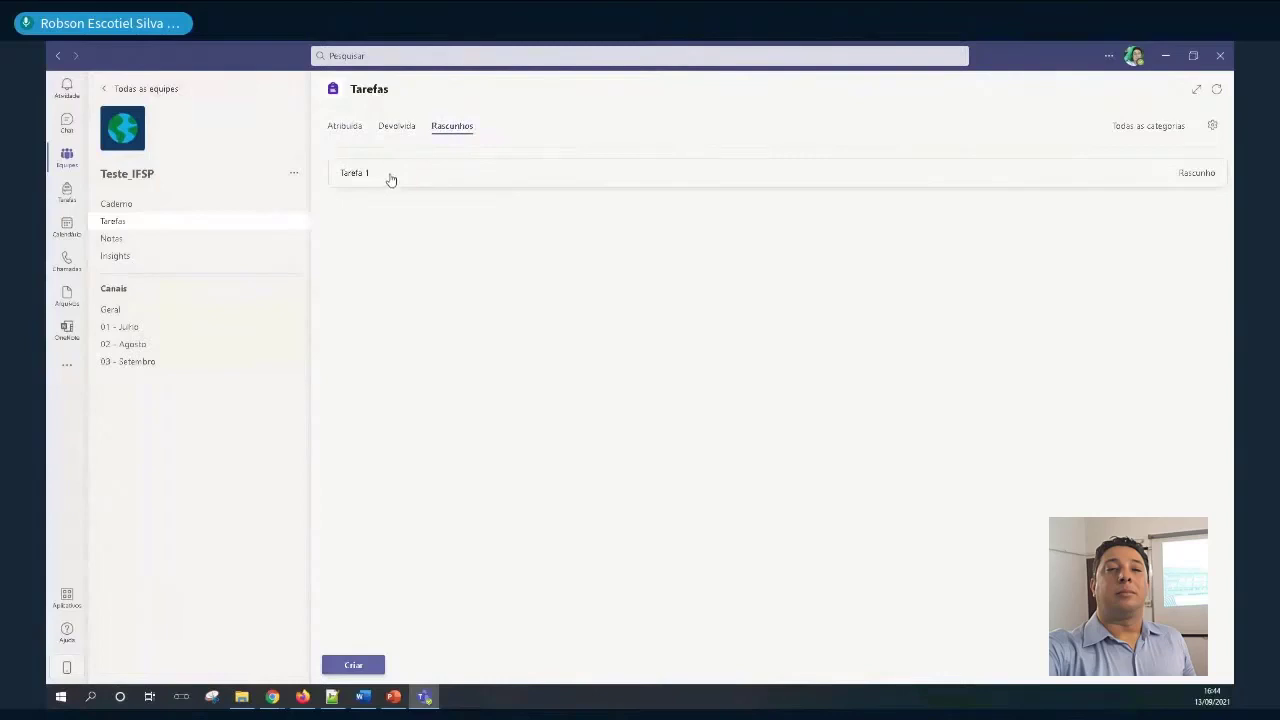
left_click(391, 180)
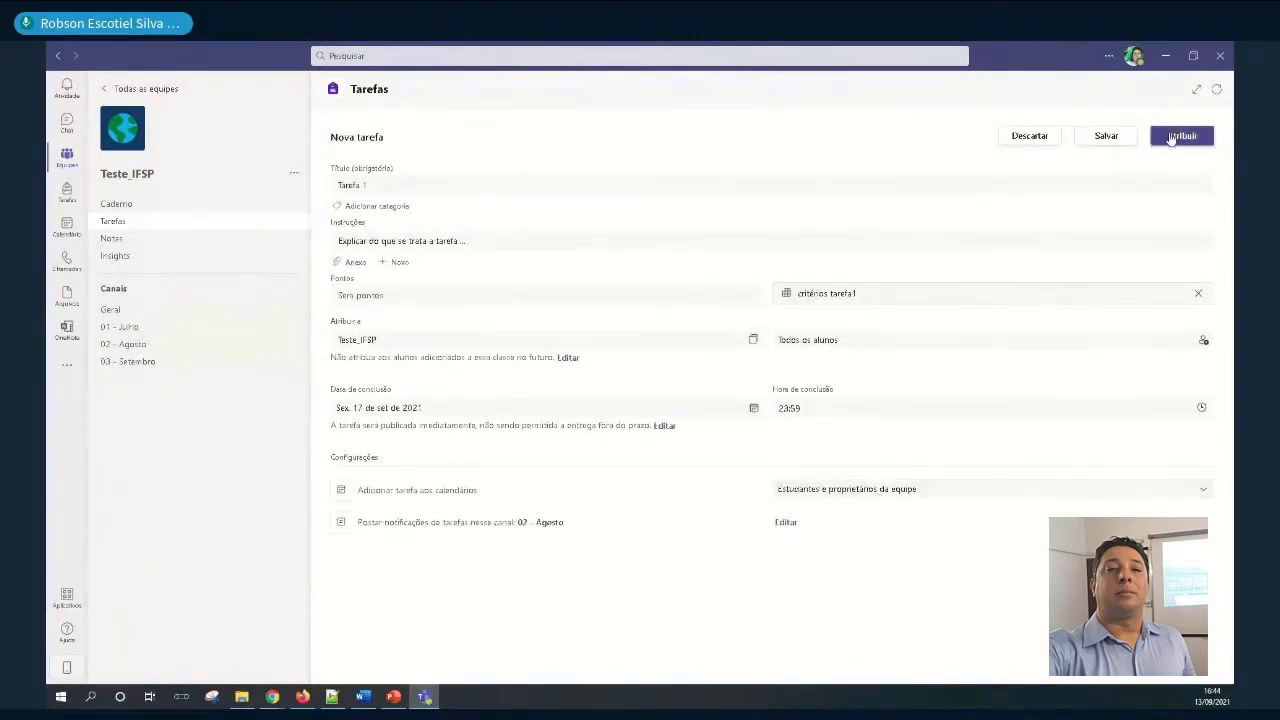
left_click(1172, 138)
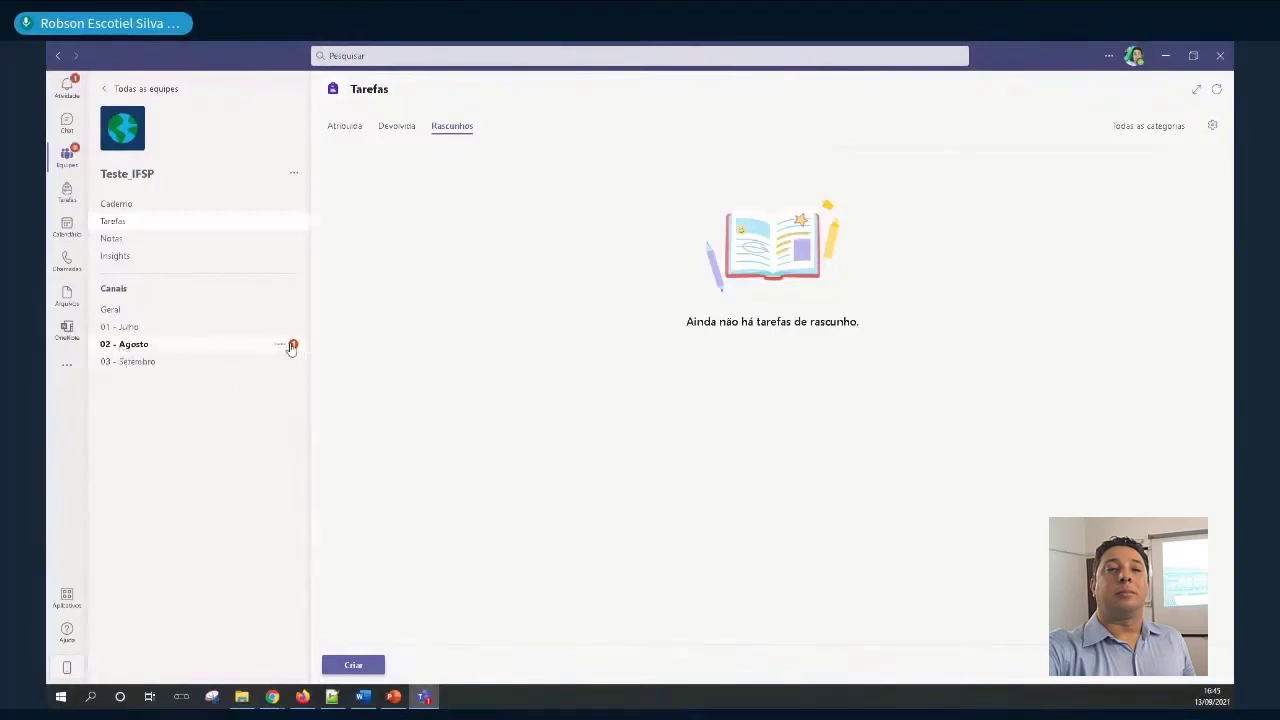
Go to the 02 - Agosto channel and open Tarefa 1 from its notification post
left_click(235, 347)
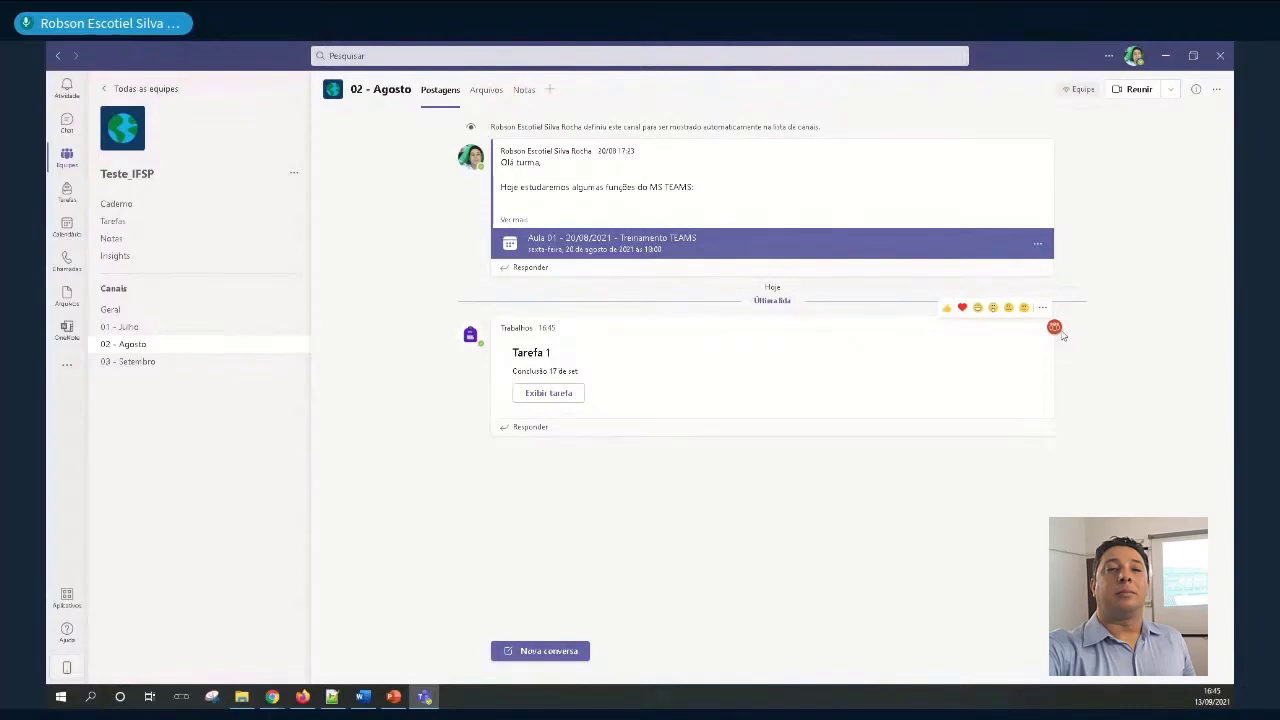
mouse_move(1057, 330)
left_click(544, 393)
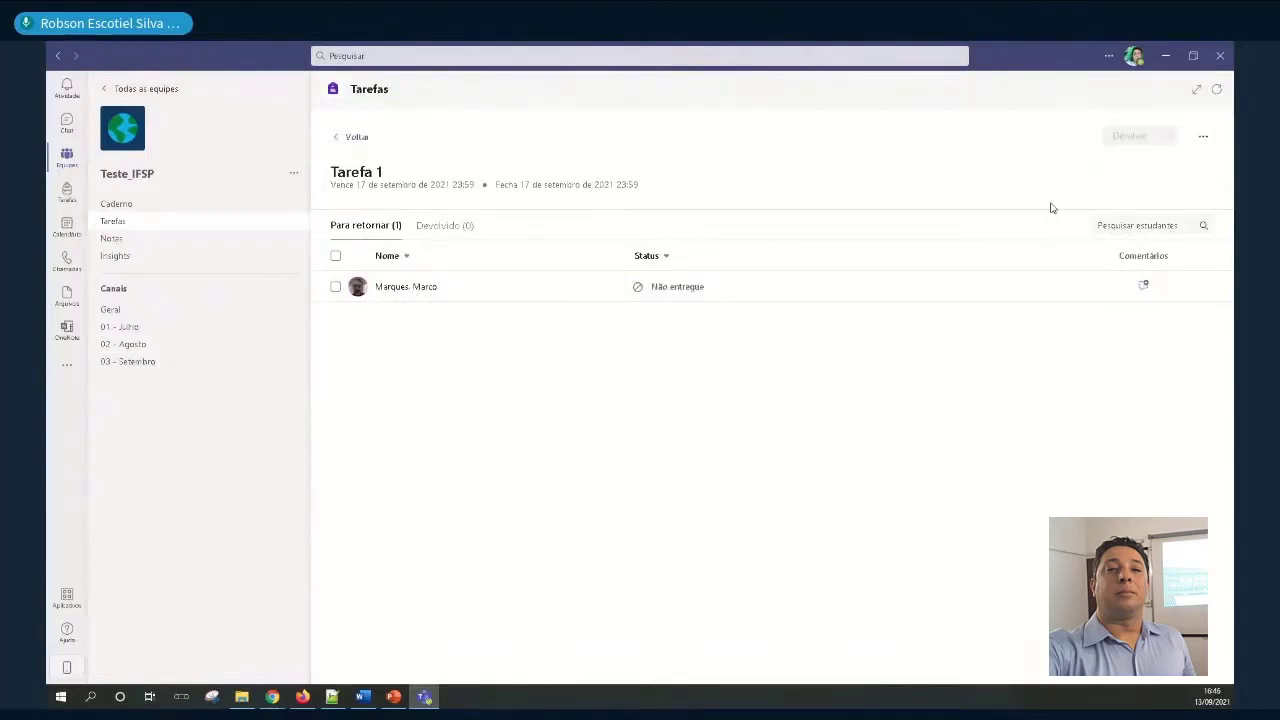
Display Tarefa 1 in student view and open its evaluation criteria list "critérios tarefa1"
left_click(1205, 140)
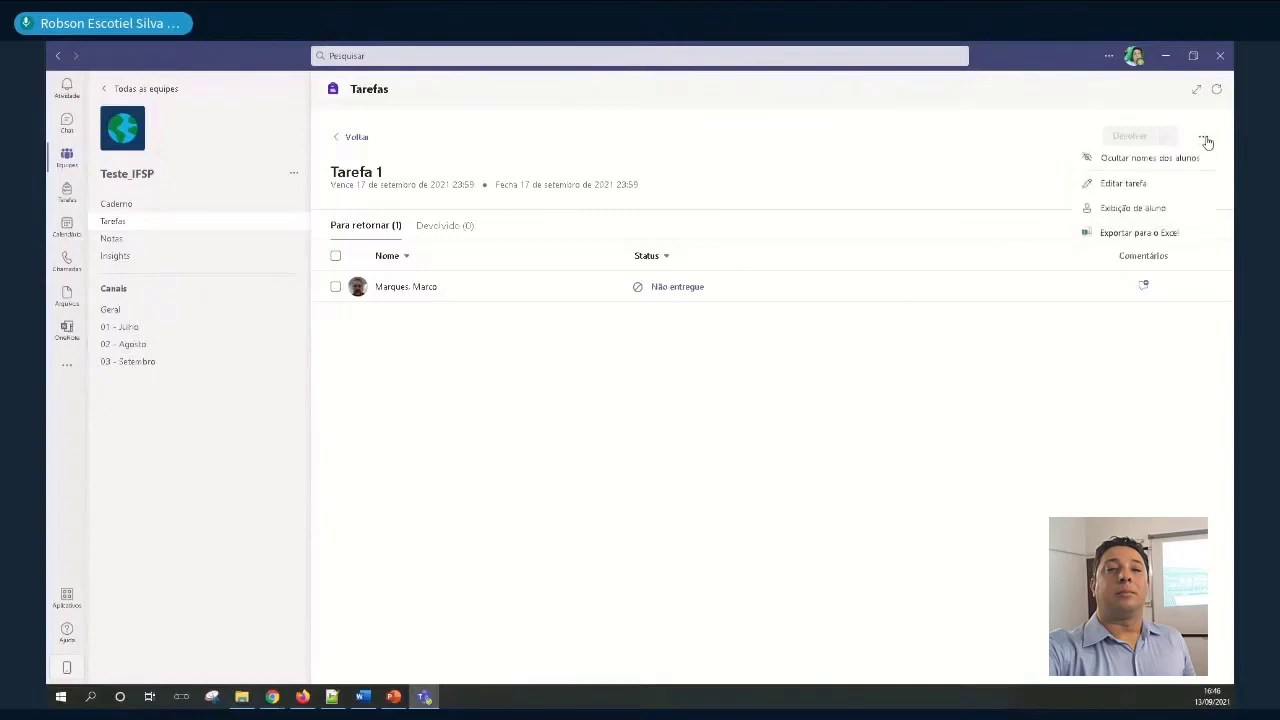
left_click(1185, 208)
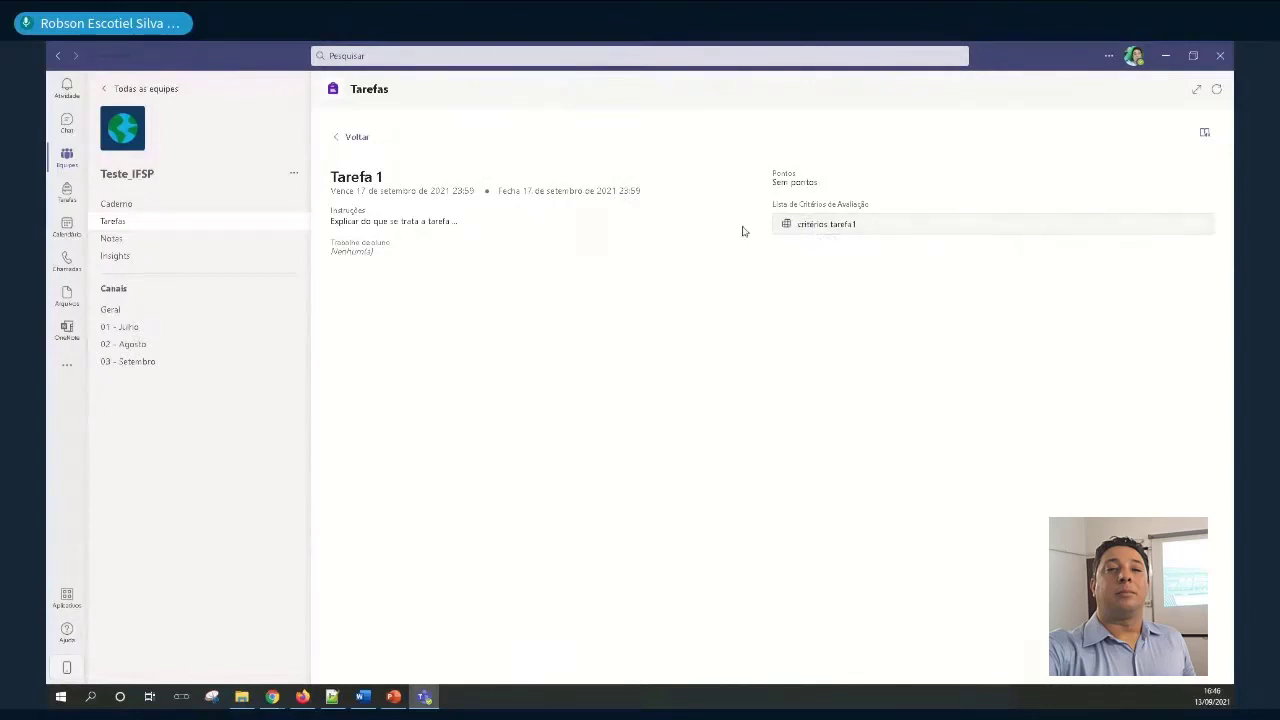
left_click(836, 228)
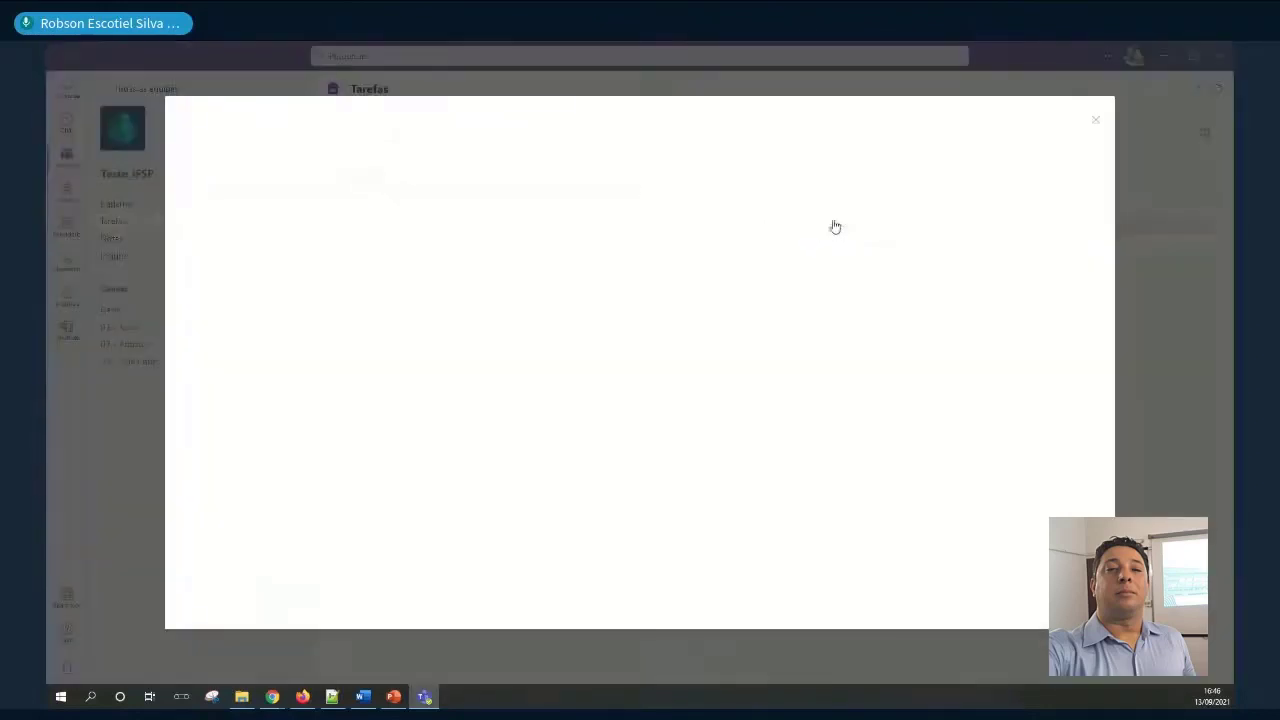
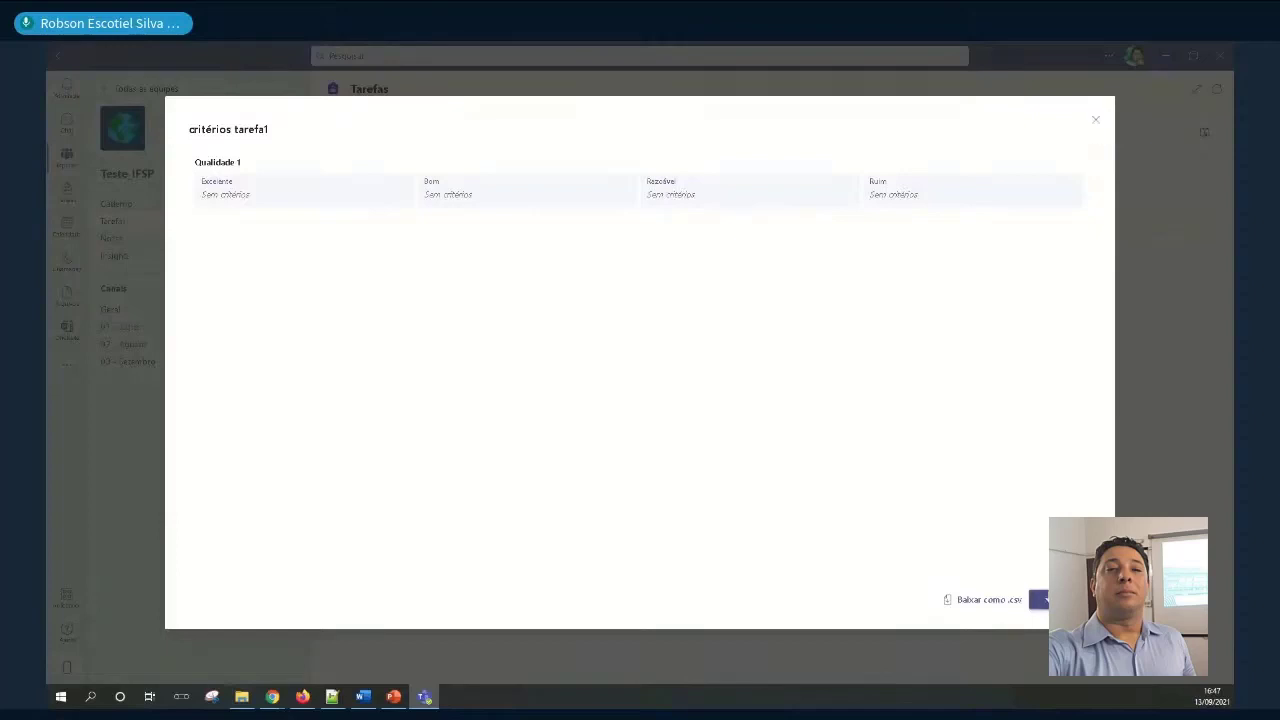
Close the evaluation criteria list and leave the student view of Tarefa 1 to show its student submissions
left_click(1038, 599)
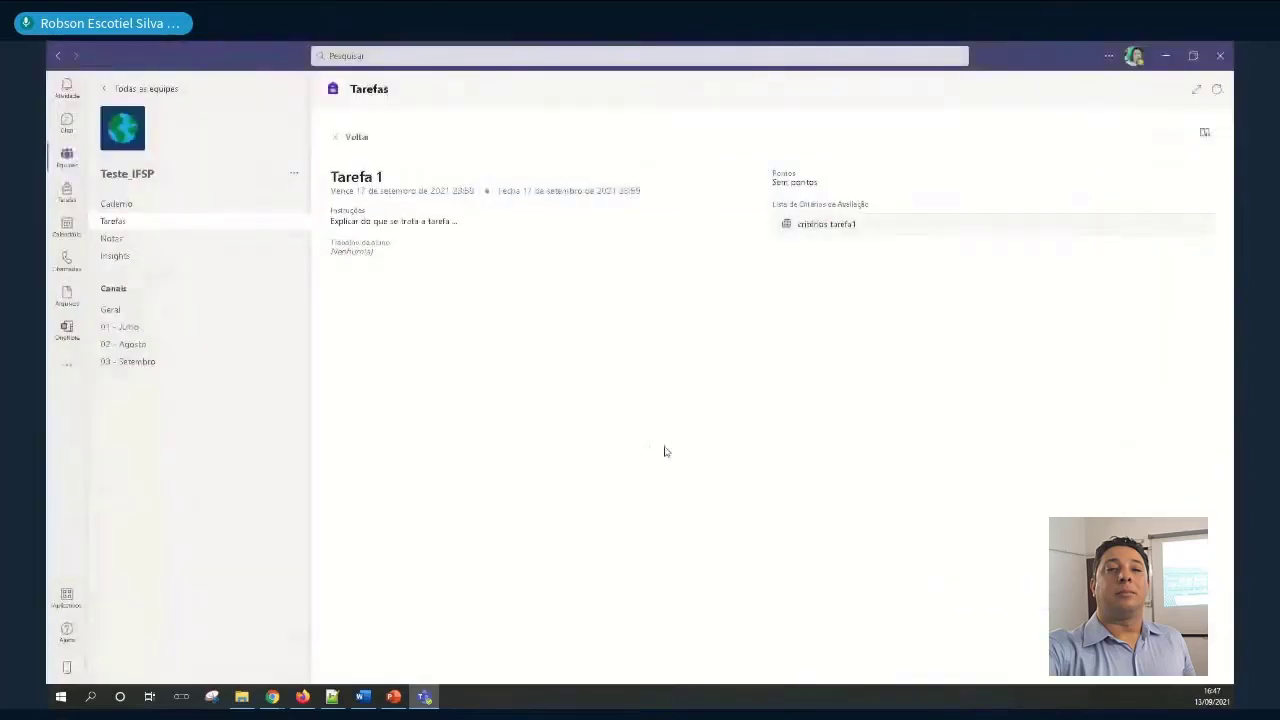
left_click(338, 139)
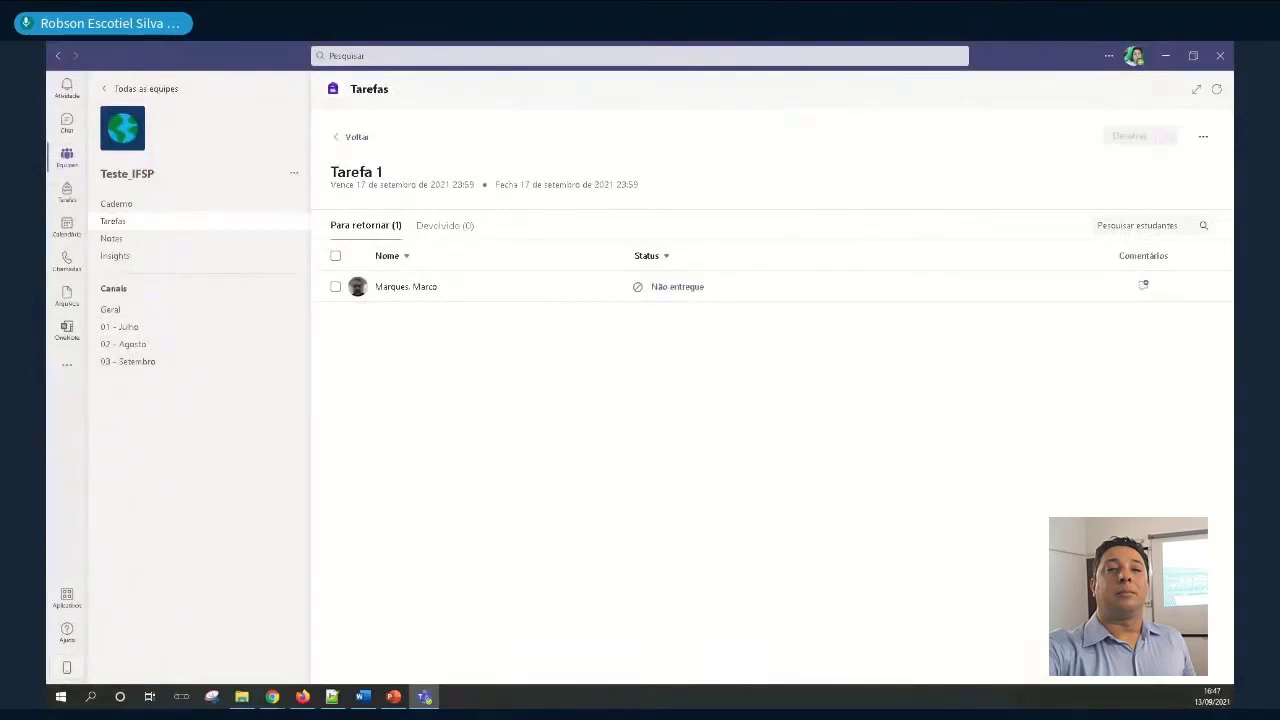
key("alt+Tab")
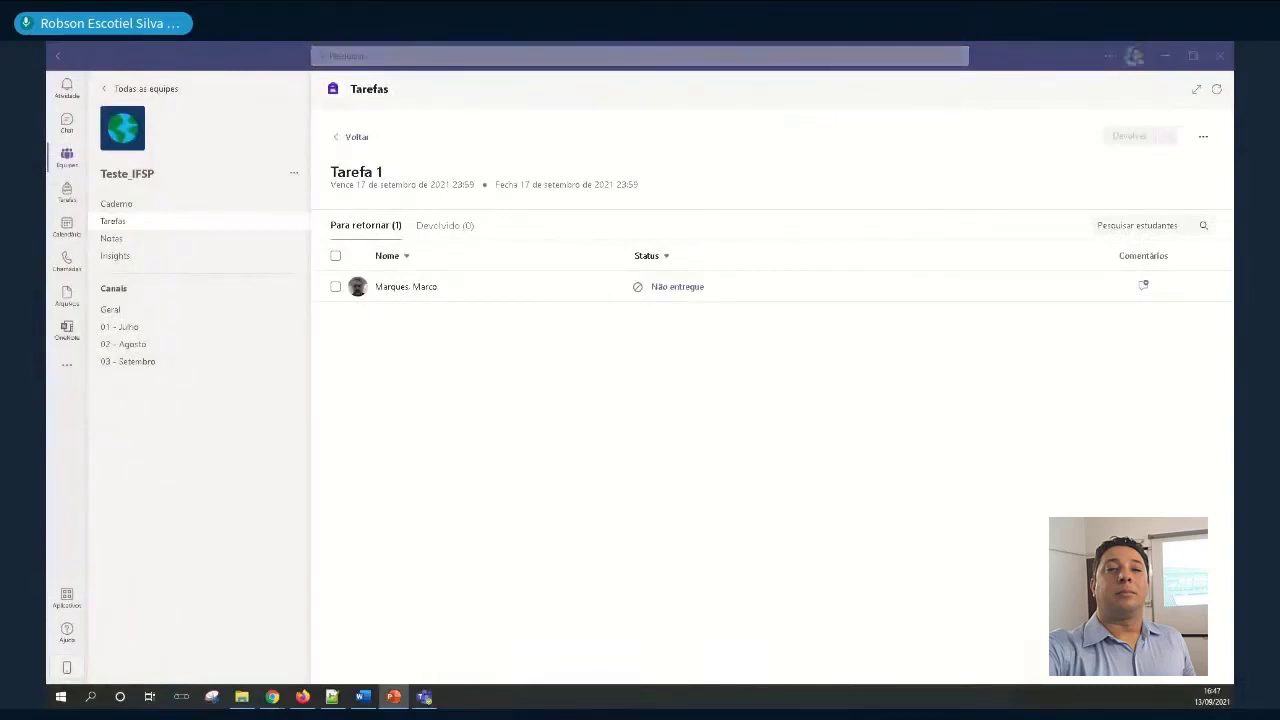
key("alt+Tab")
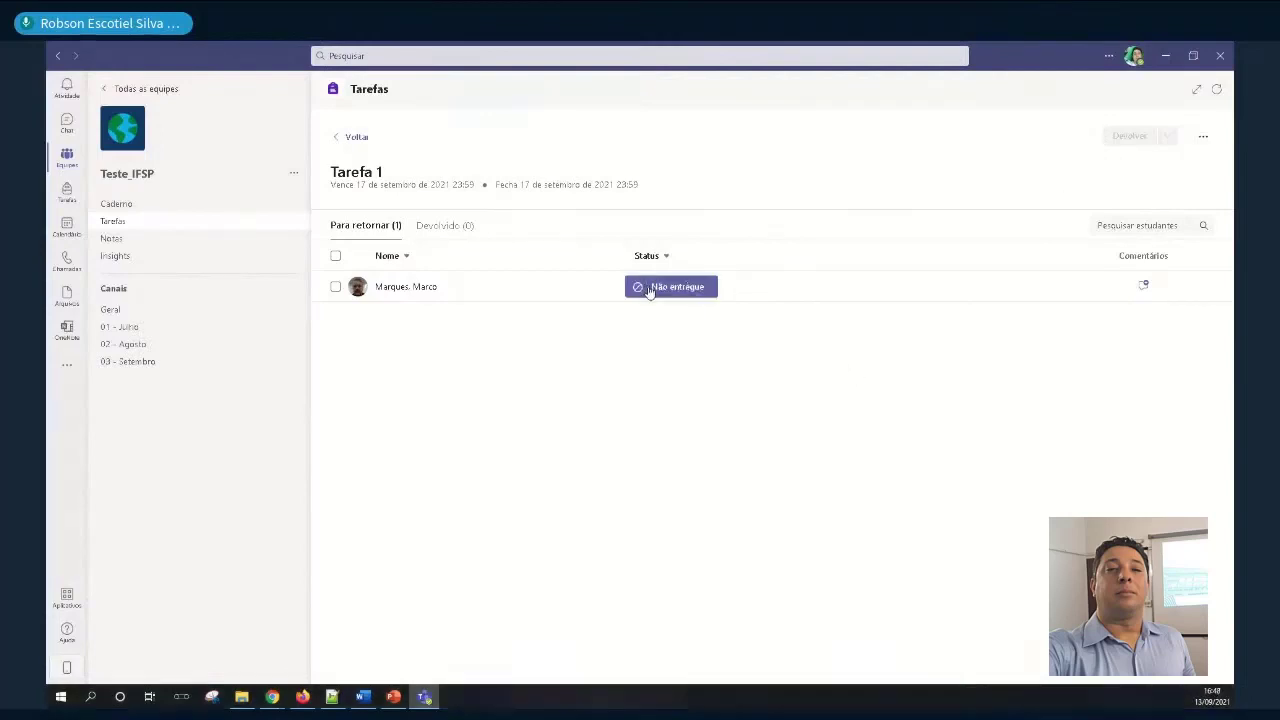
Add the feedback comment "Não entregou a tarefa..." to the student's row in Tarefa 1
left_click(1147, 289)
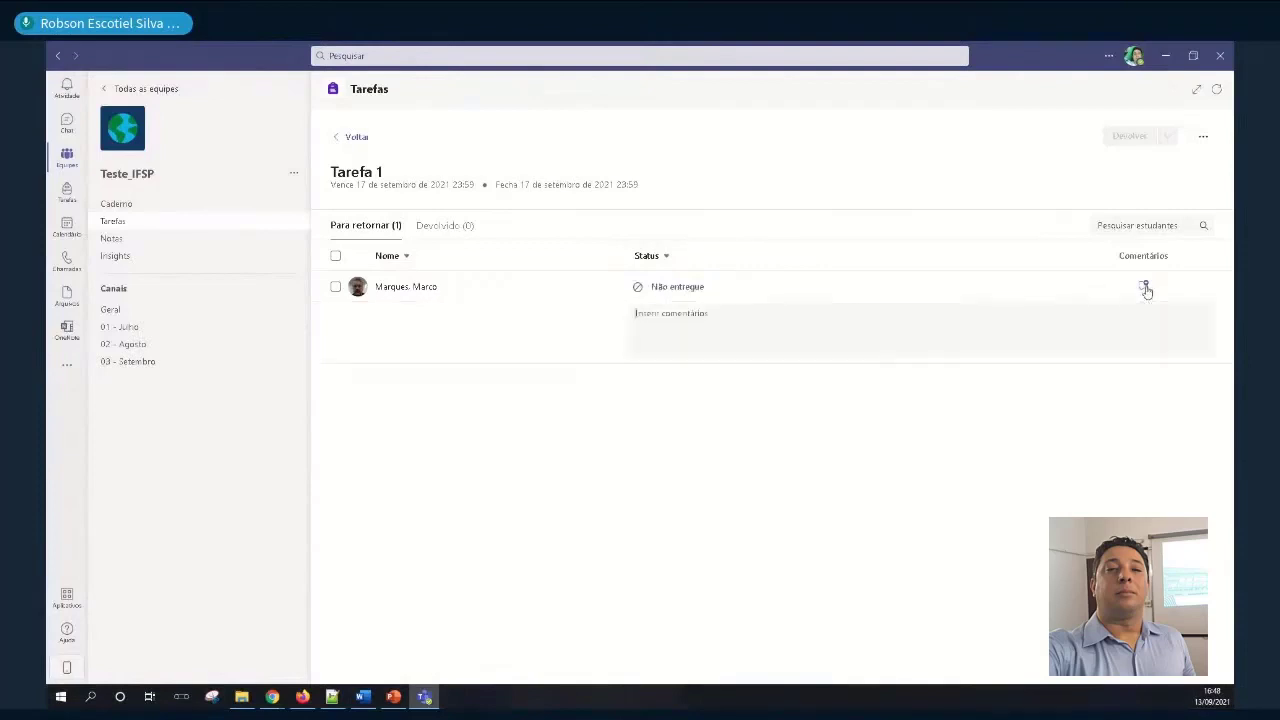
left_click(674, 329)
type("Não")
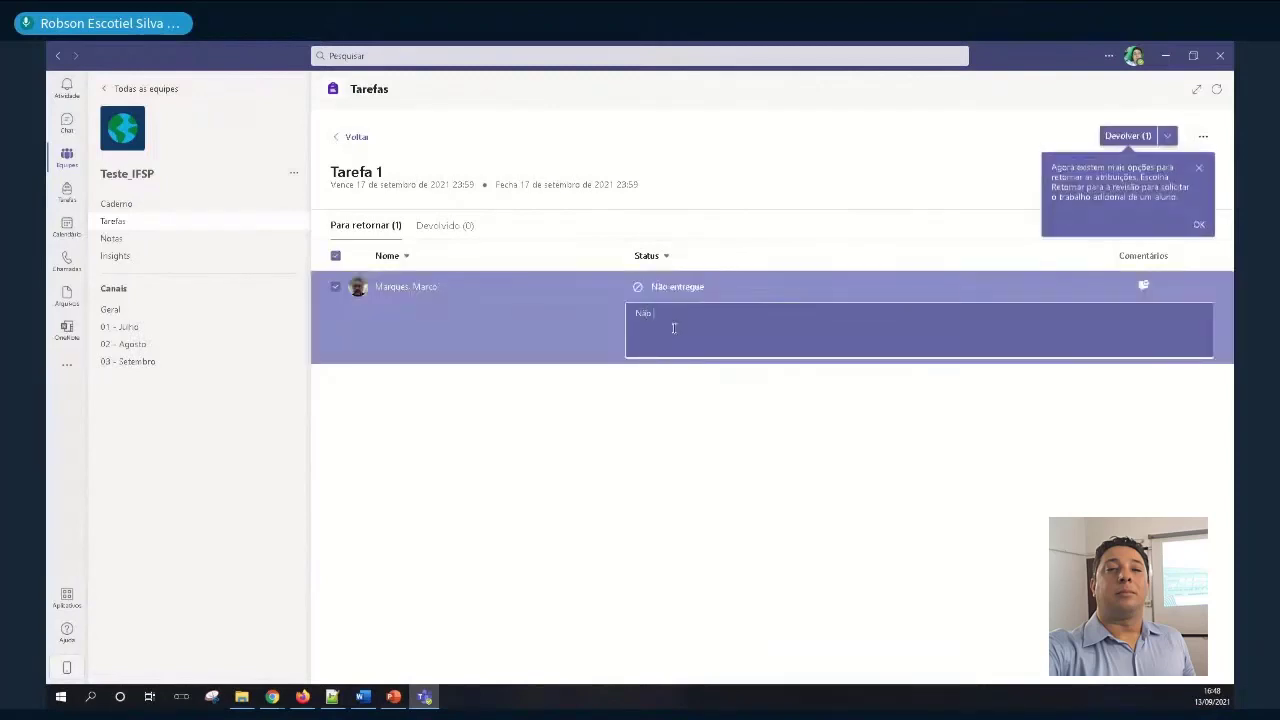
type(" entreguo a tarefa")
key("BackSpace")
key("BackSpace")
type("fa...")
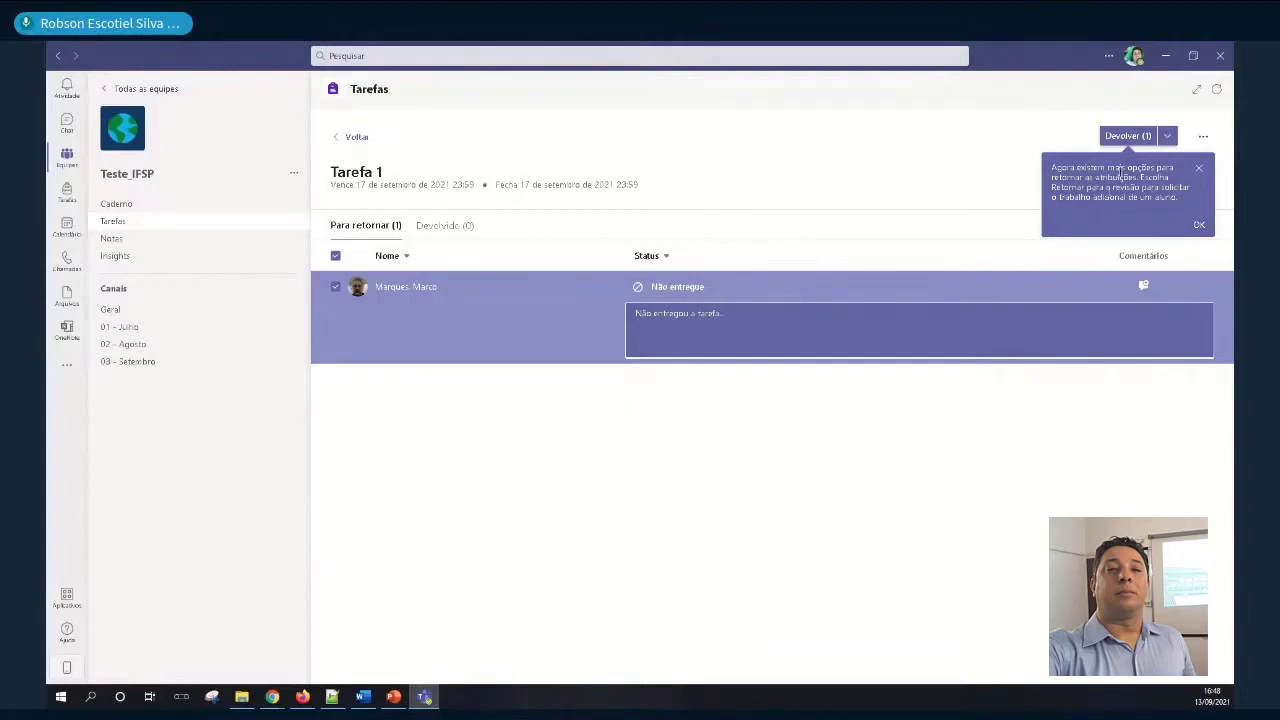
Dismiss the tip about return options and return Tarefa 1 to the student with the plain Devolver option
left_click(1199, 226)
left_click(1170, 137)
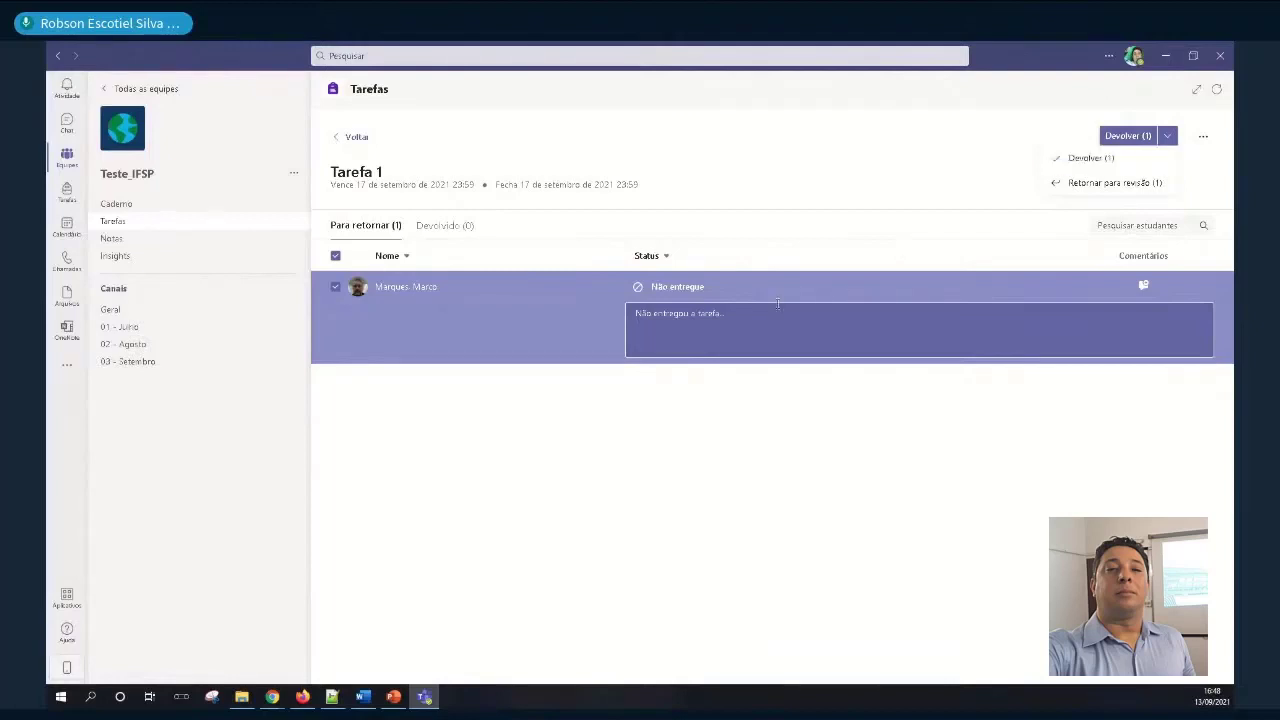
left_click(733, 313)
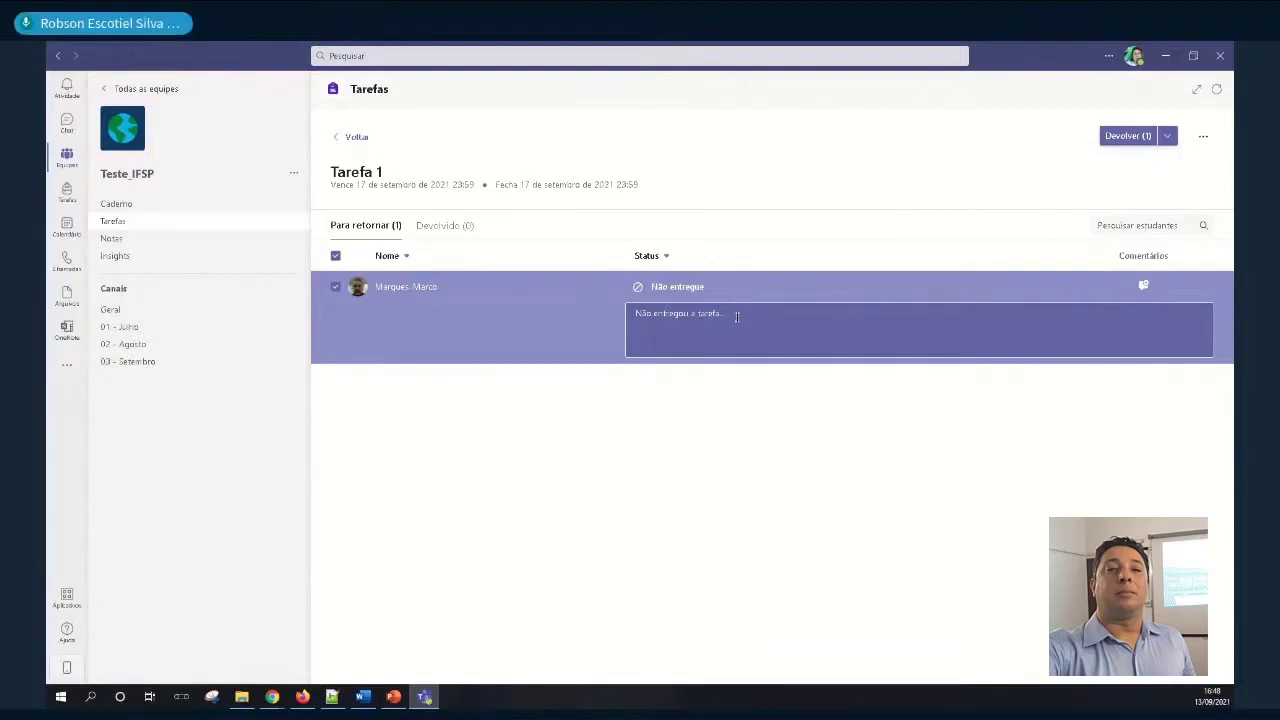
left_click(1167, 136)
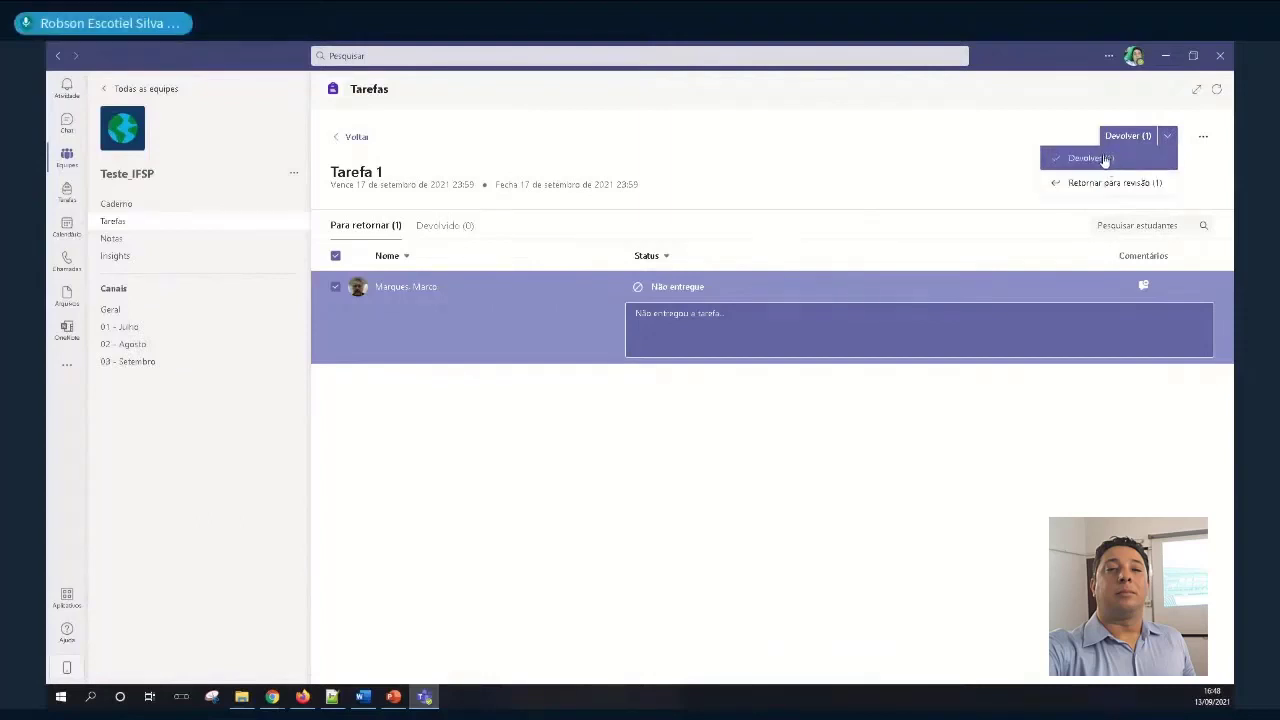
left_click(1104, 160)
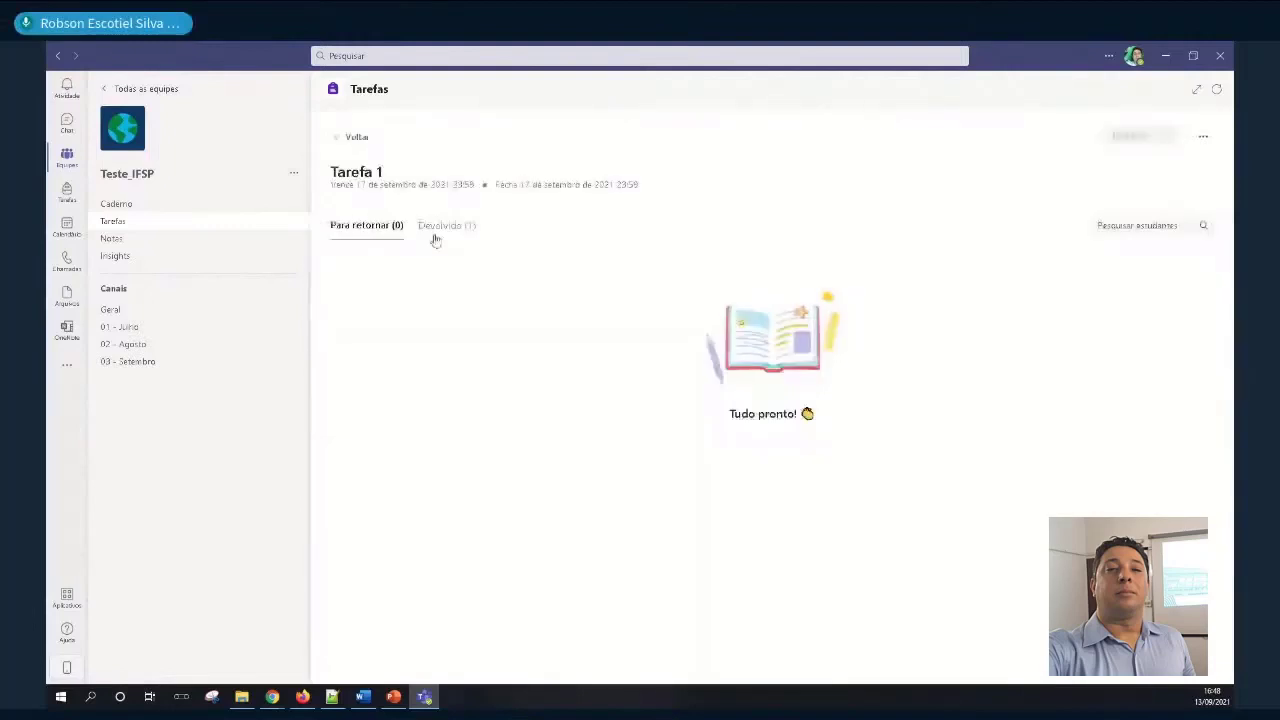
Check the returned submission in Tarefa 1, and compare the class's returned and assigned task lists
left_click(429, 230)
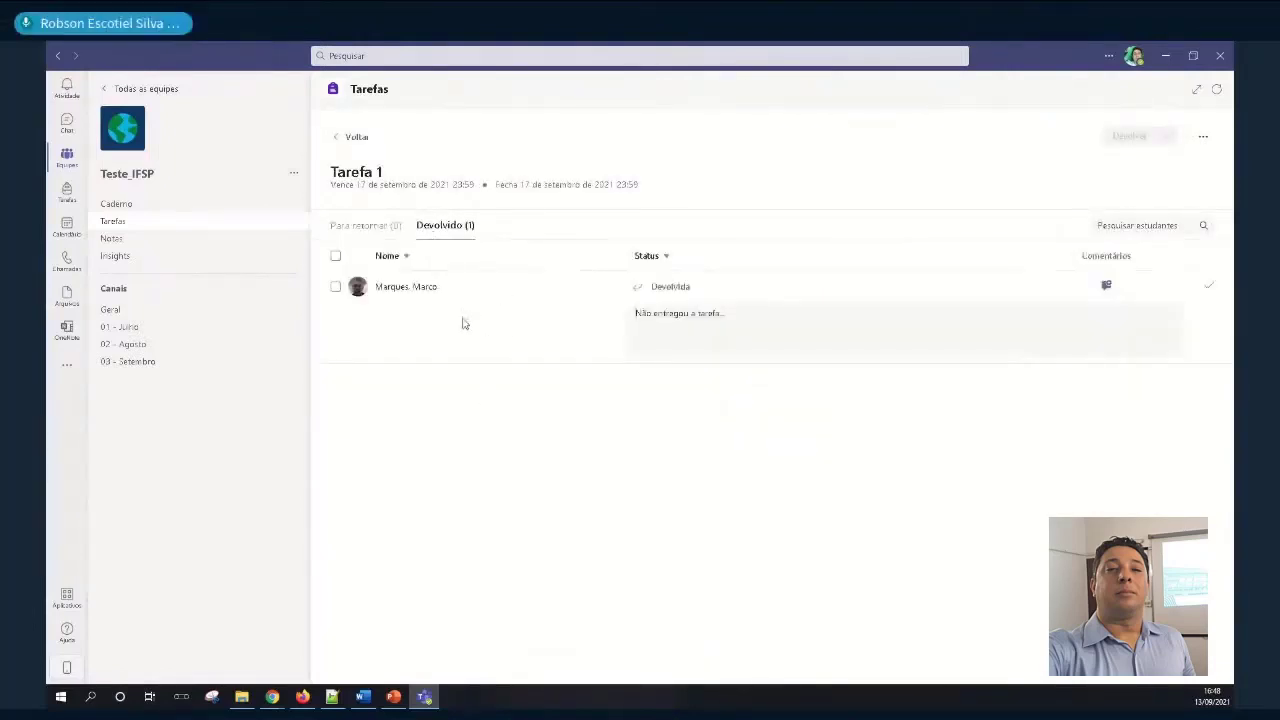
left_click(334, 138)
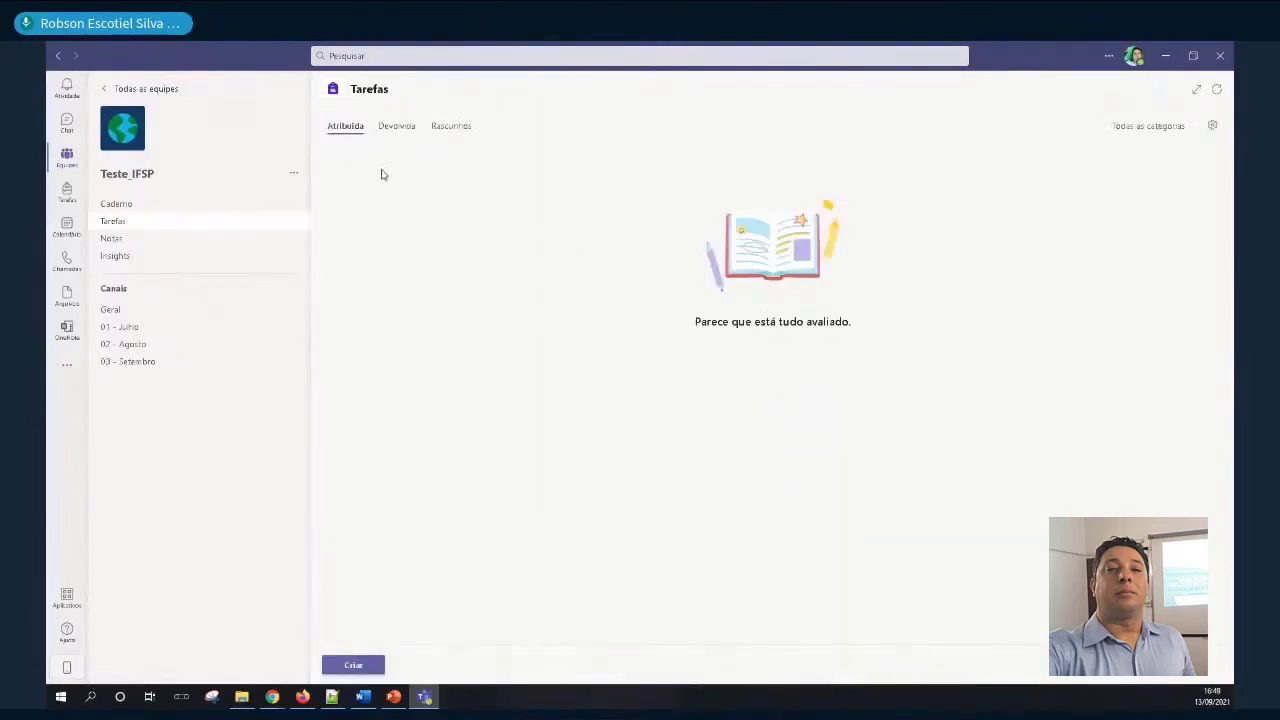
left_click(389, 132)
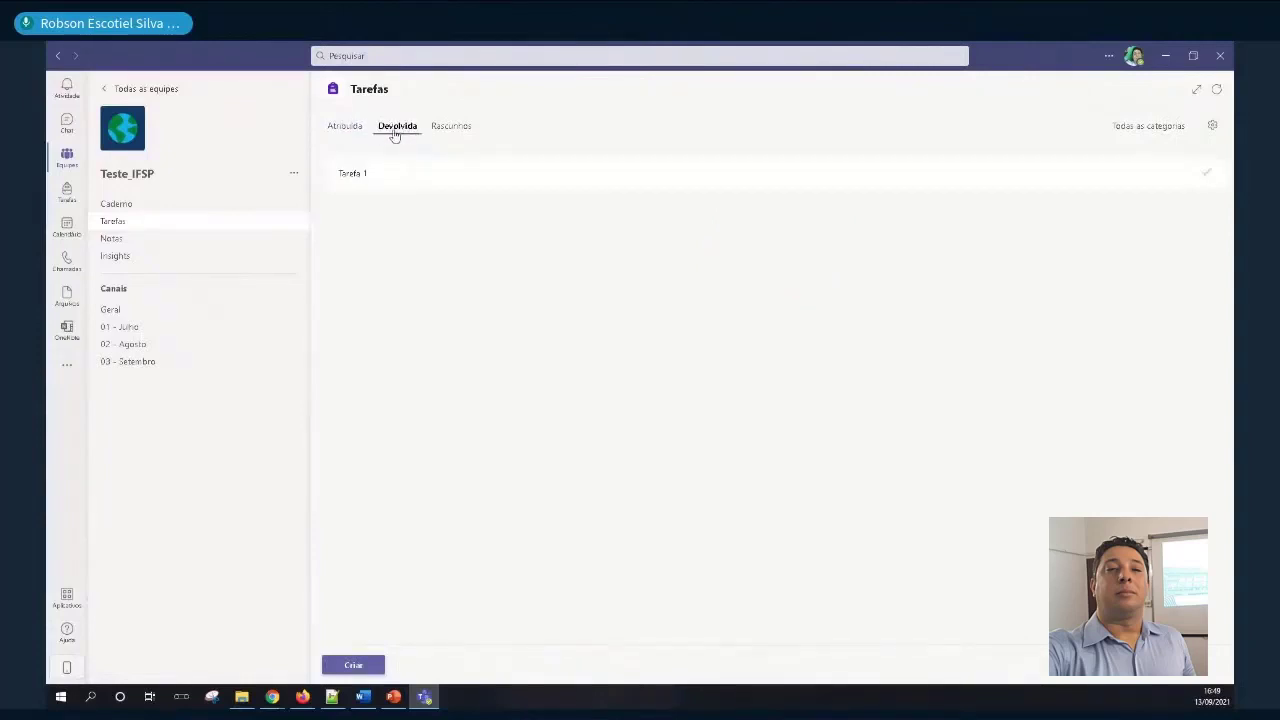
left_click(340, 131)
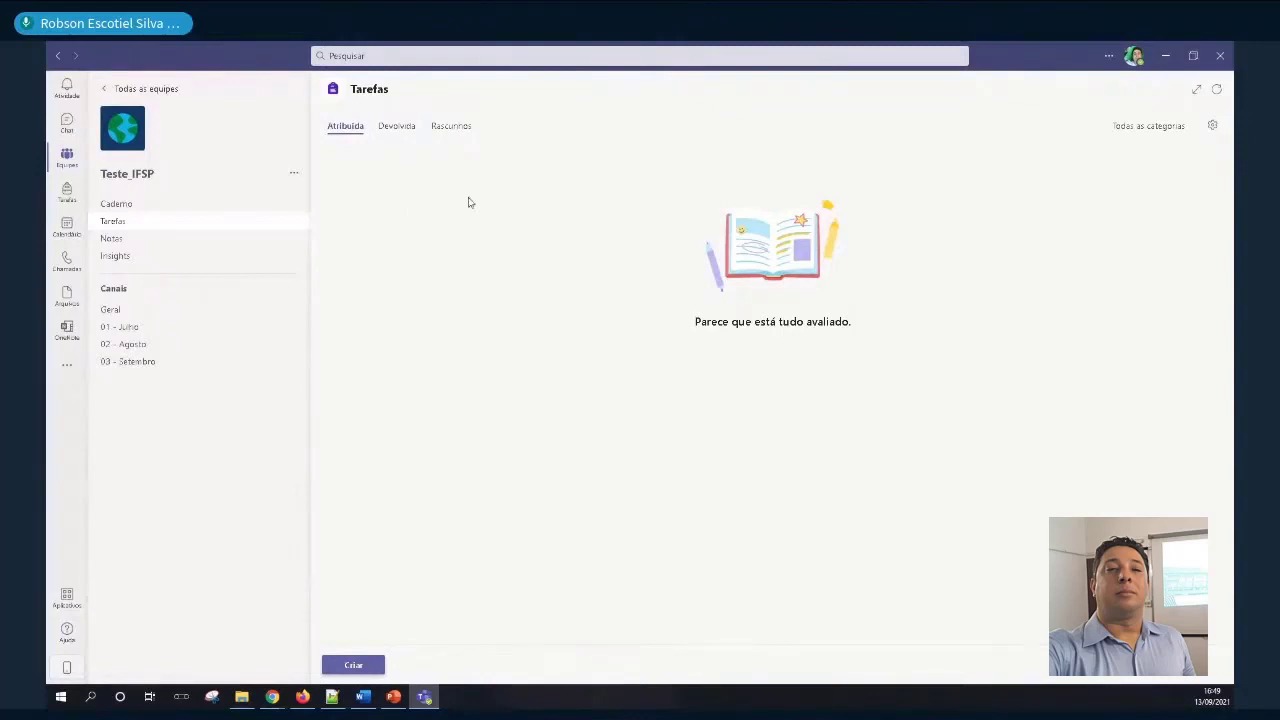
Reopen Tarefa 1 from the returned assignments, view its edit form, and cancel without saving changes
left_click(392, 126)
left_click(360, 175)
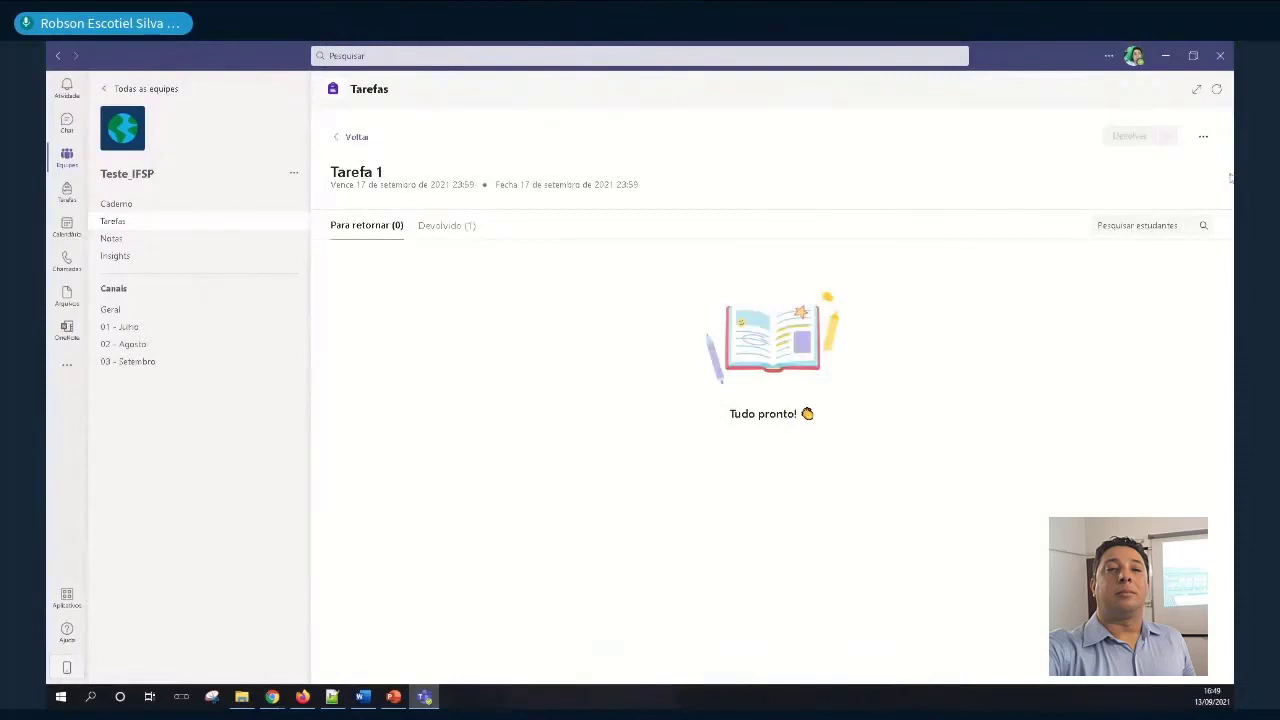
left_click(1203, 136)
left_click(1133, 187)
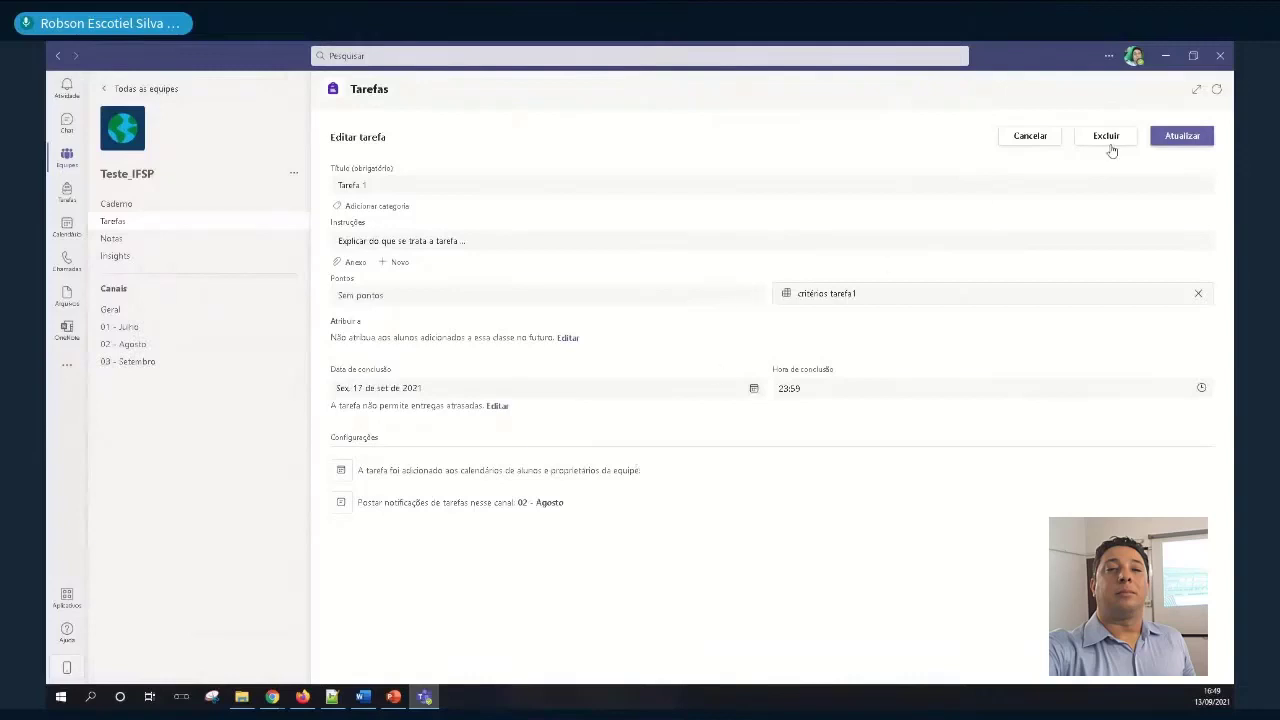
left_click(1030, 137)
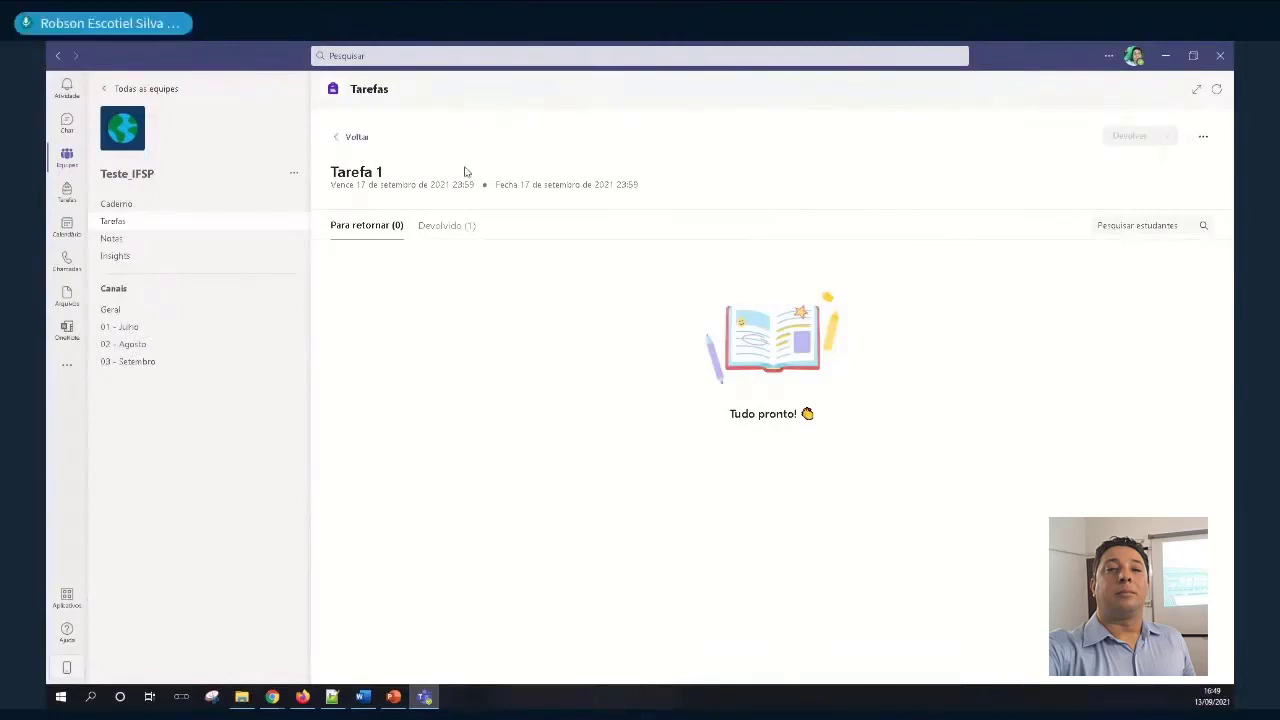
Review the student's returned work and feedback for Tarefa 1, then close it and go back to the assignments list
left_click(430, 226)
left_click(414, 288)
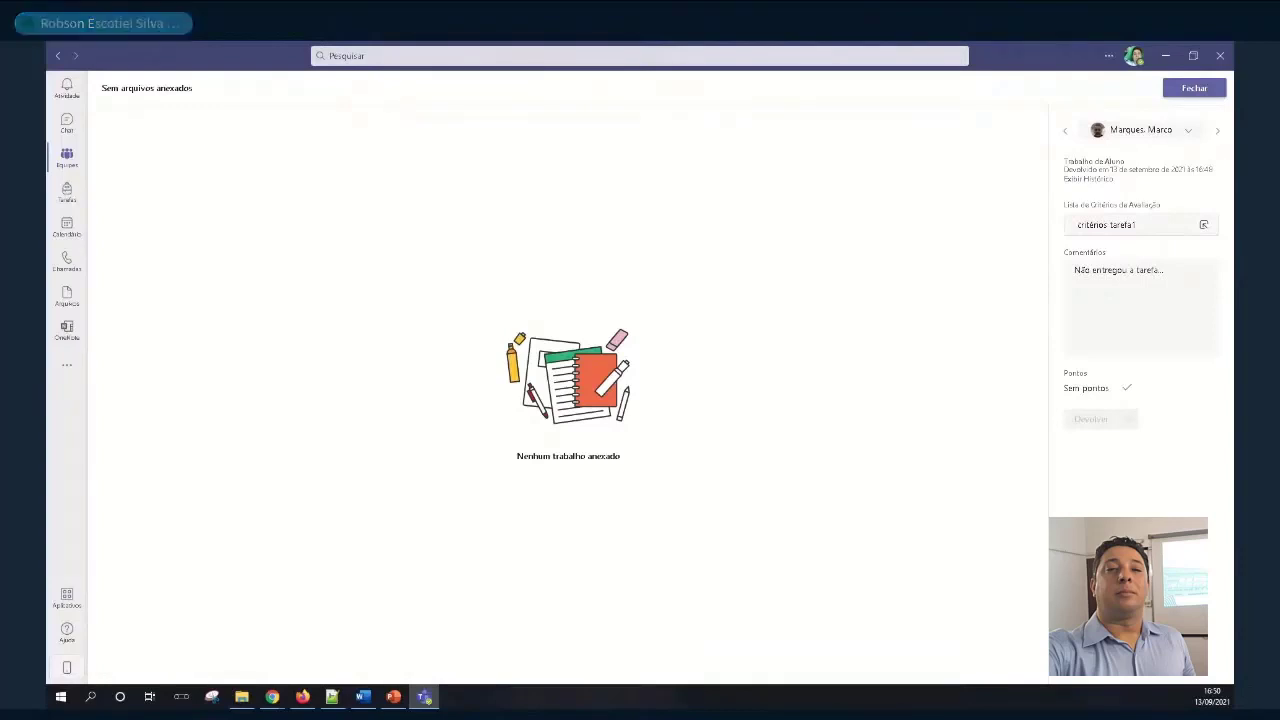
left_click(1207, 92)
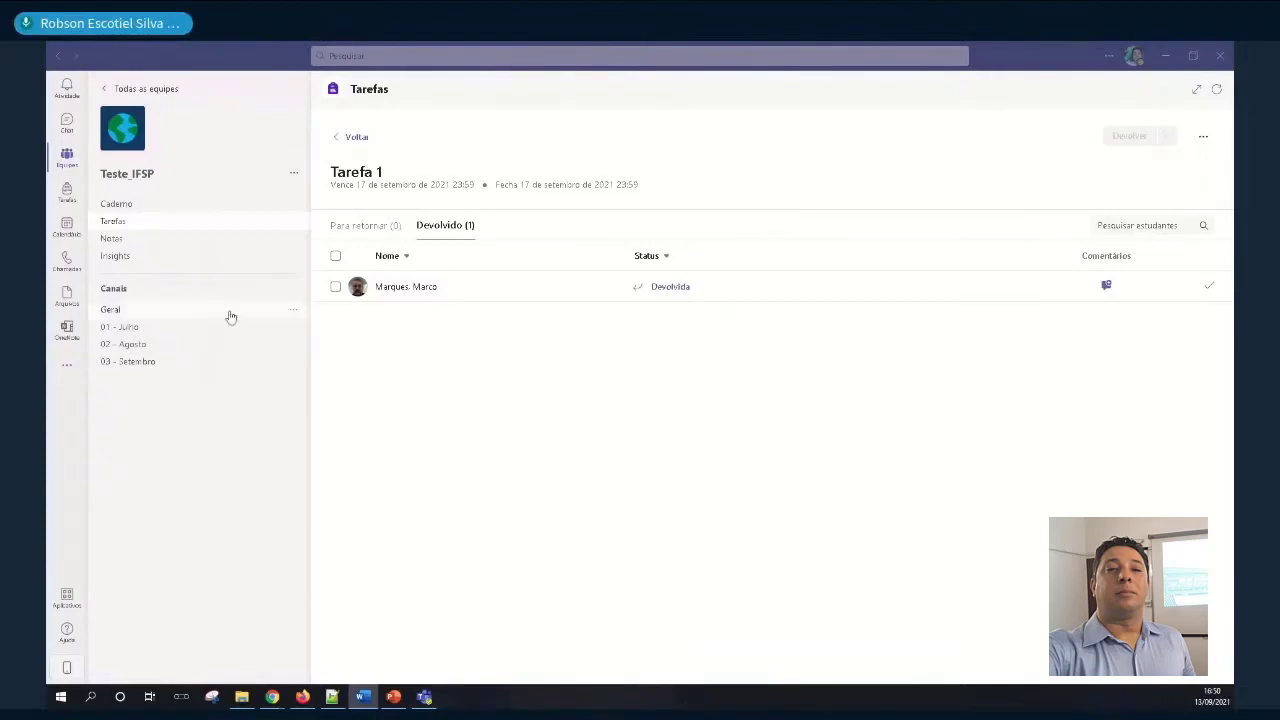
left_click(342, 145)
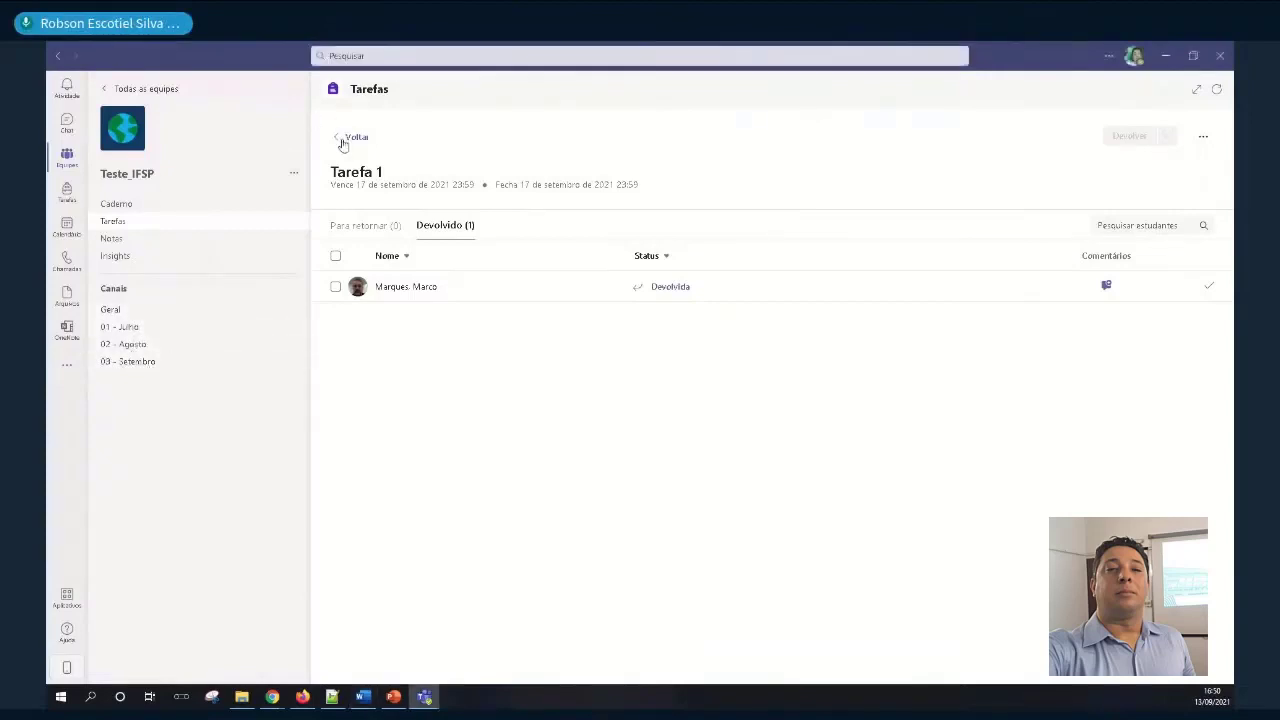
left_click(342, 145)
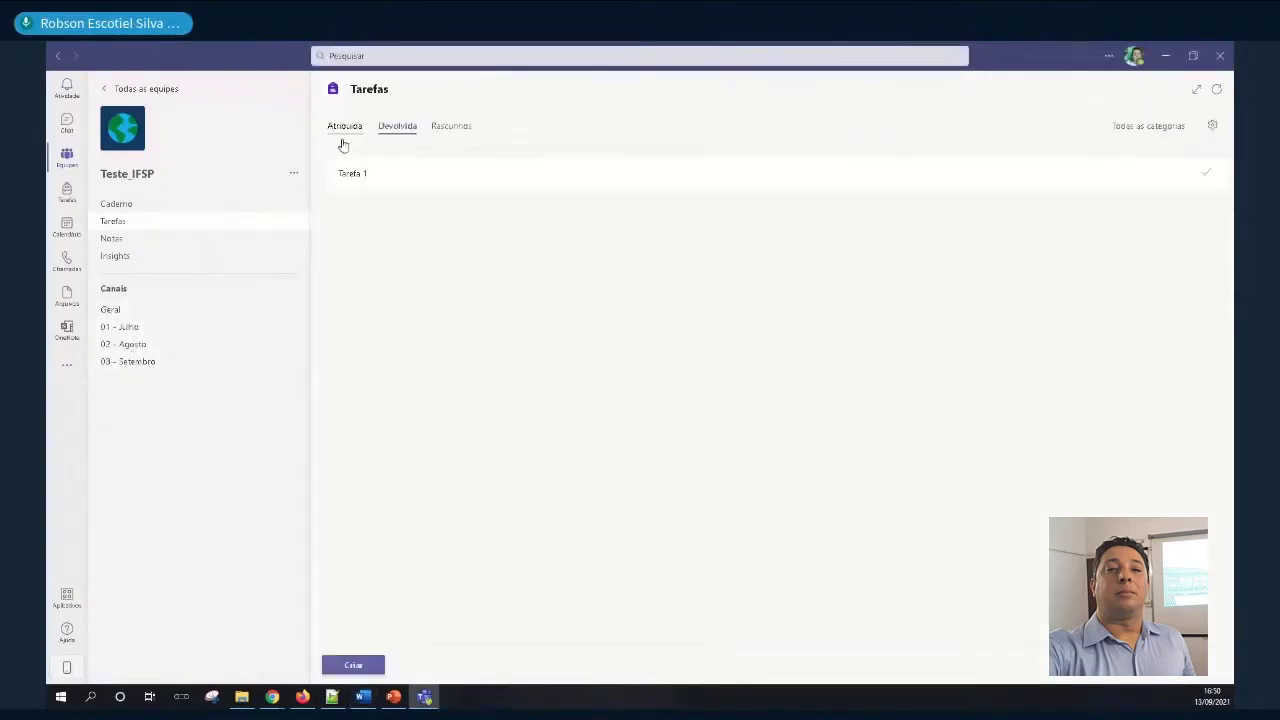
View the posts of the 03 - Setembro channel, the assignment creation options, and the 01 - Julho channel
left_click(126, 366)
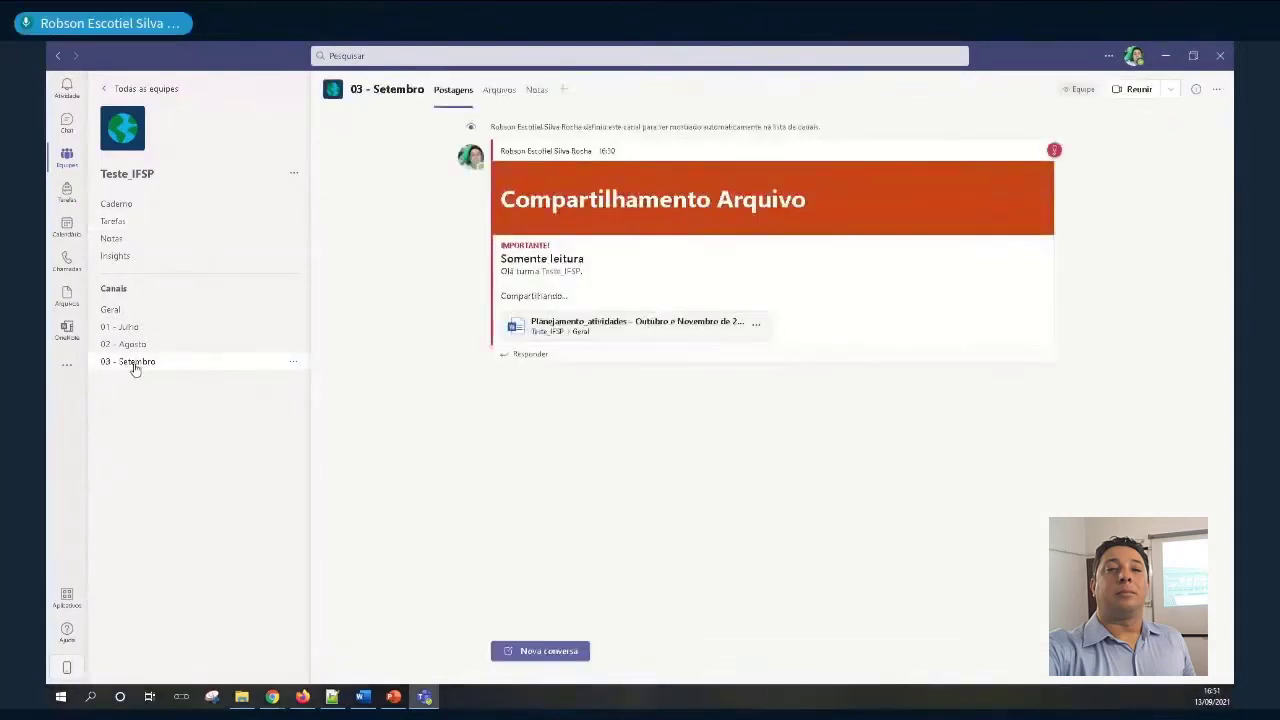
left_click(110, 224)
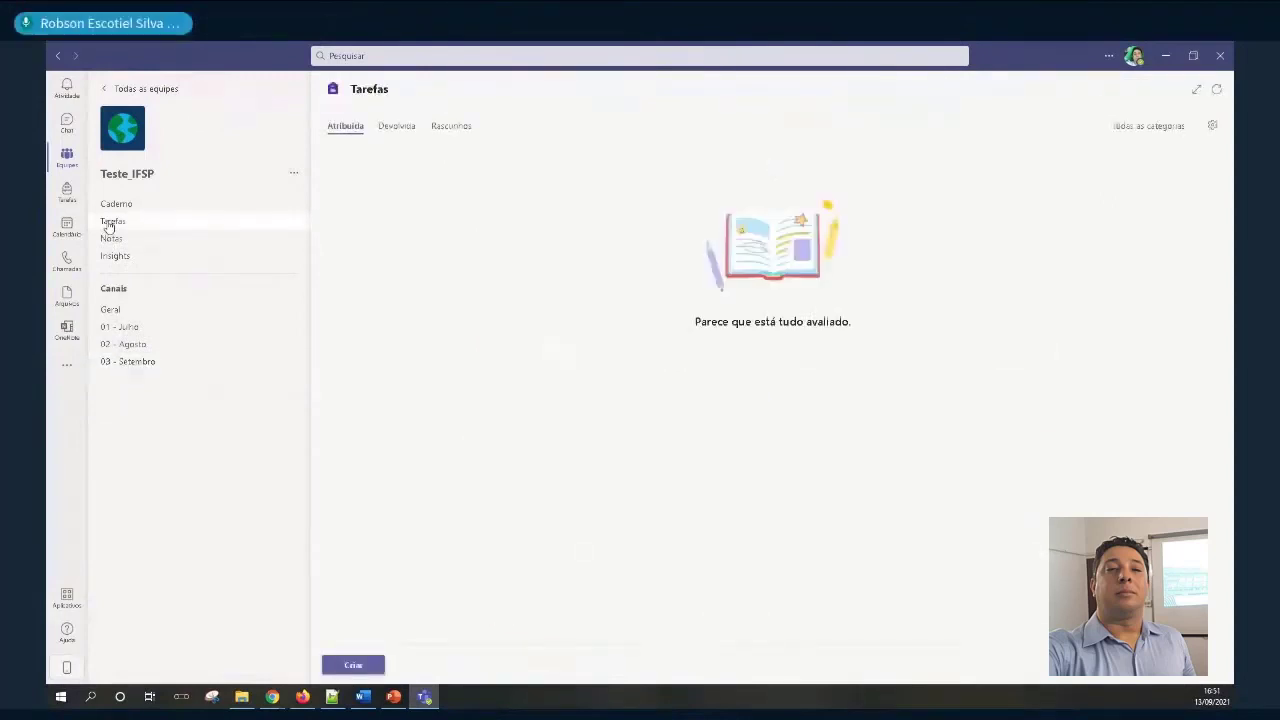
left_click(370, 666)
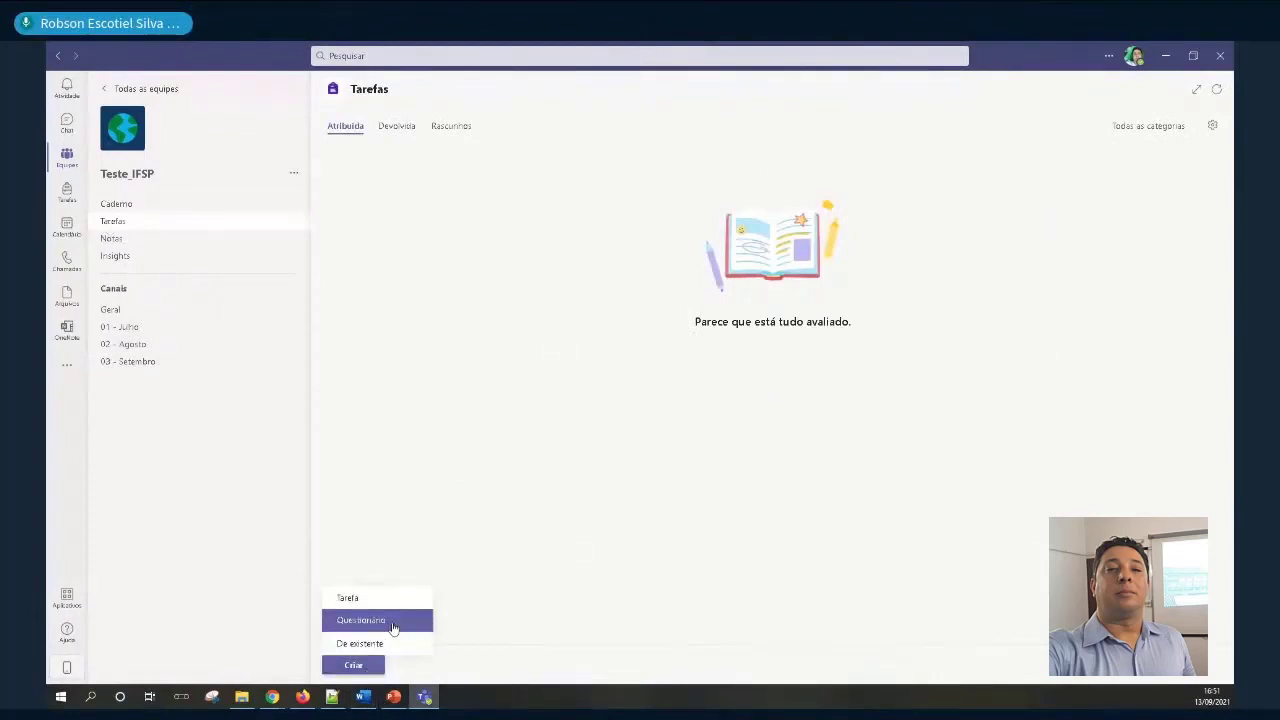
left_click(123, 331)
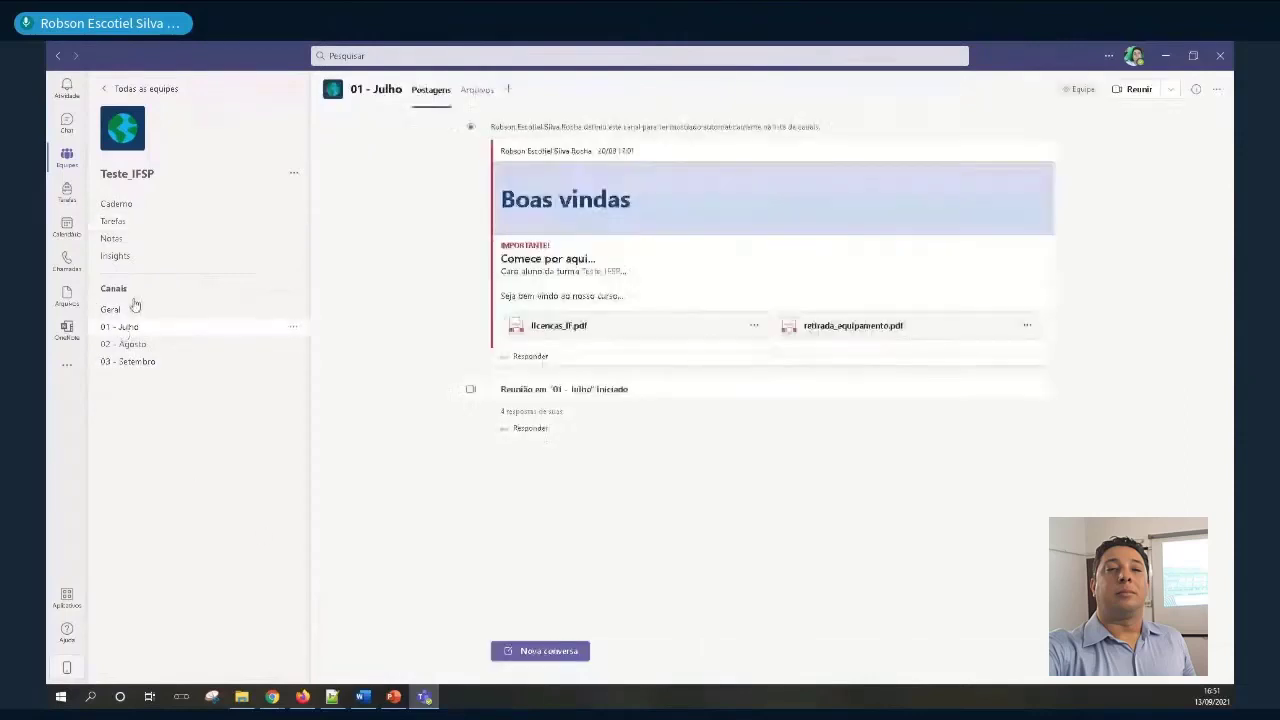
Start a quiz assignment (Questionário) in the class assignments and create a new blank Forms quiz for it
left_click(116, 223)
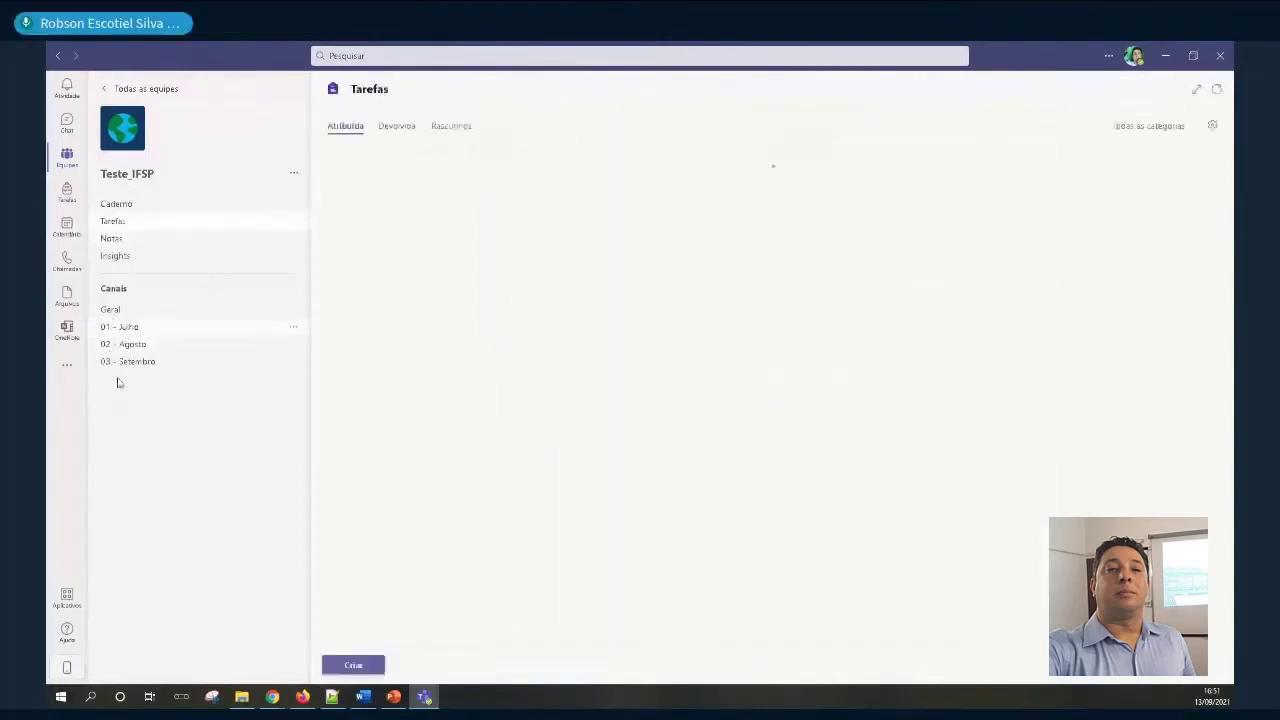
left_click(355, 666)
left_click(390, 621)
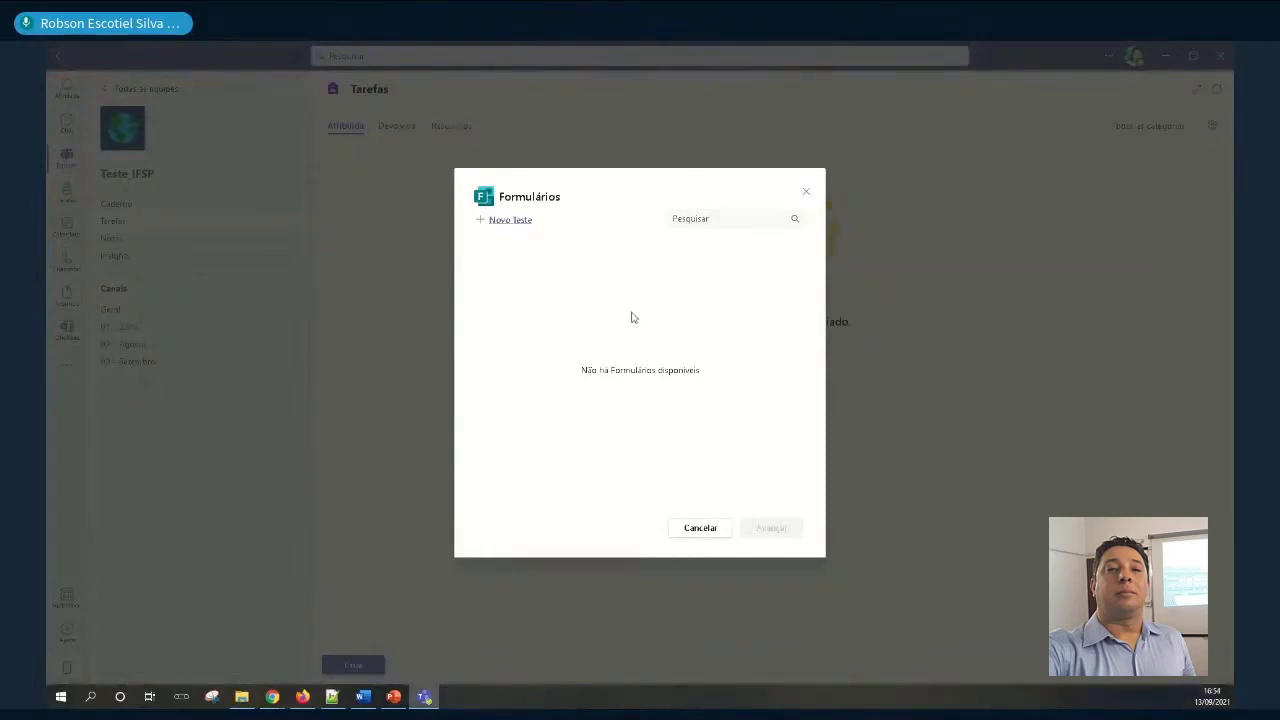
left_click(505, 222)
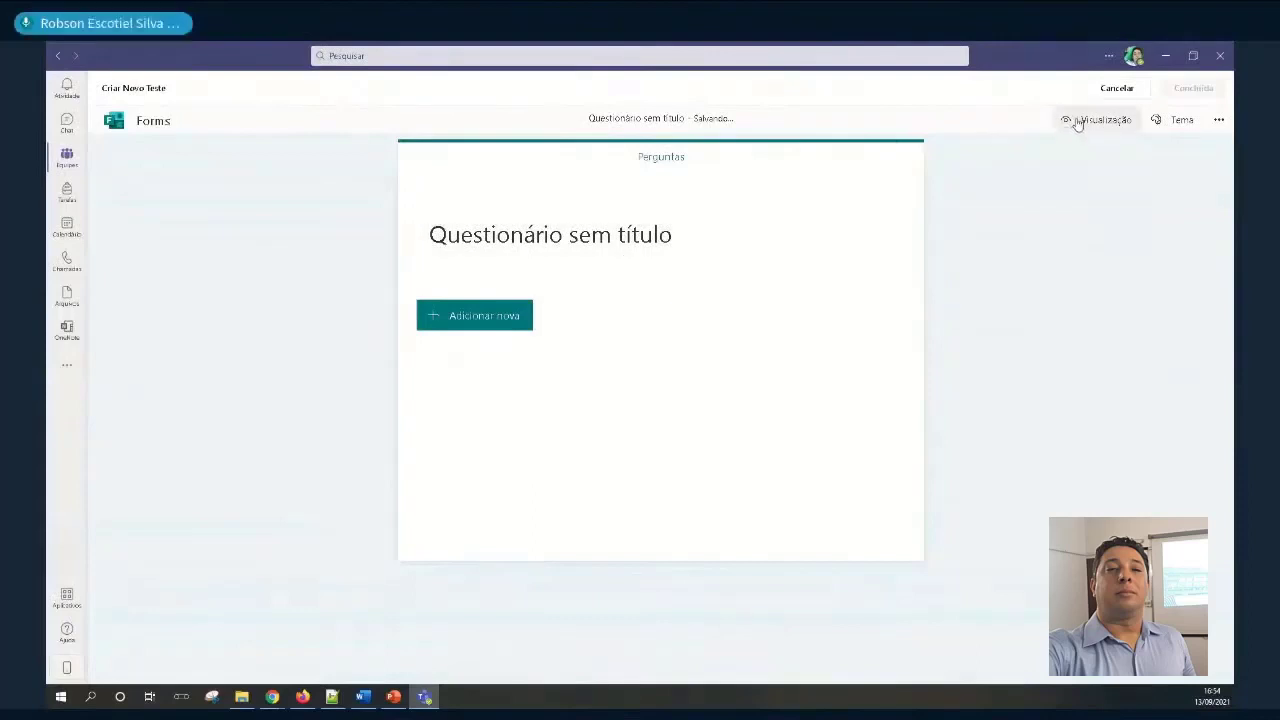
Try the light blue theme on the quiz, apply the snowy mountain snowboarder theme, and view the custom theme options
left_click(1178, 121)
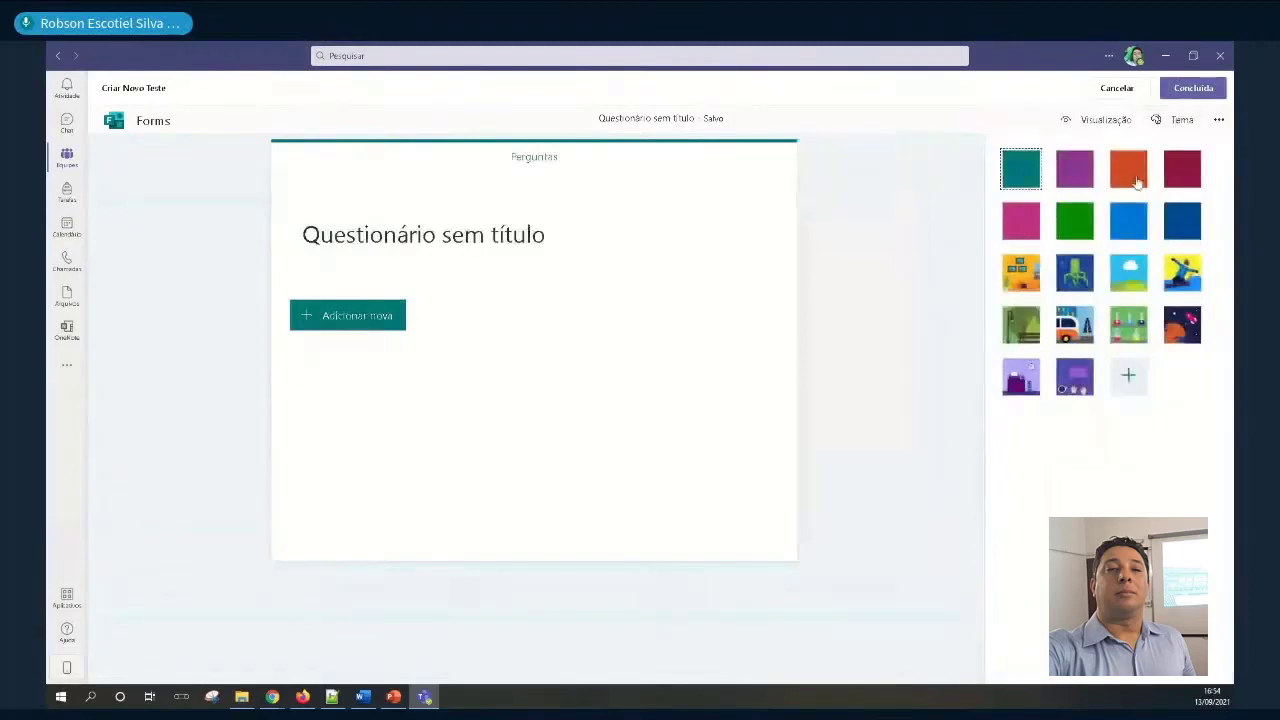
left_click(1129, 222)
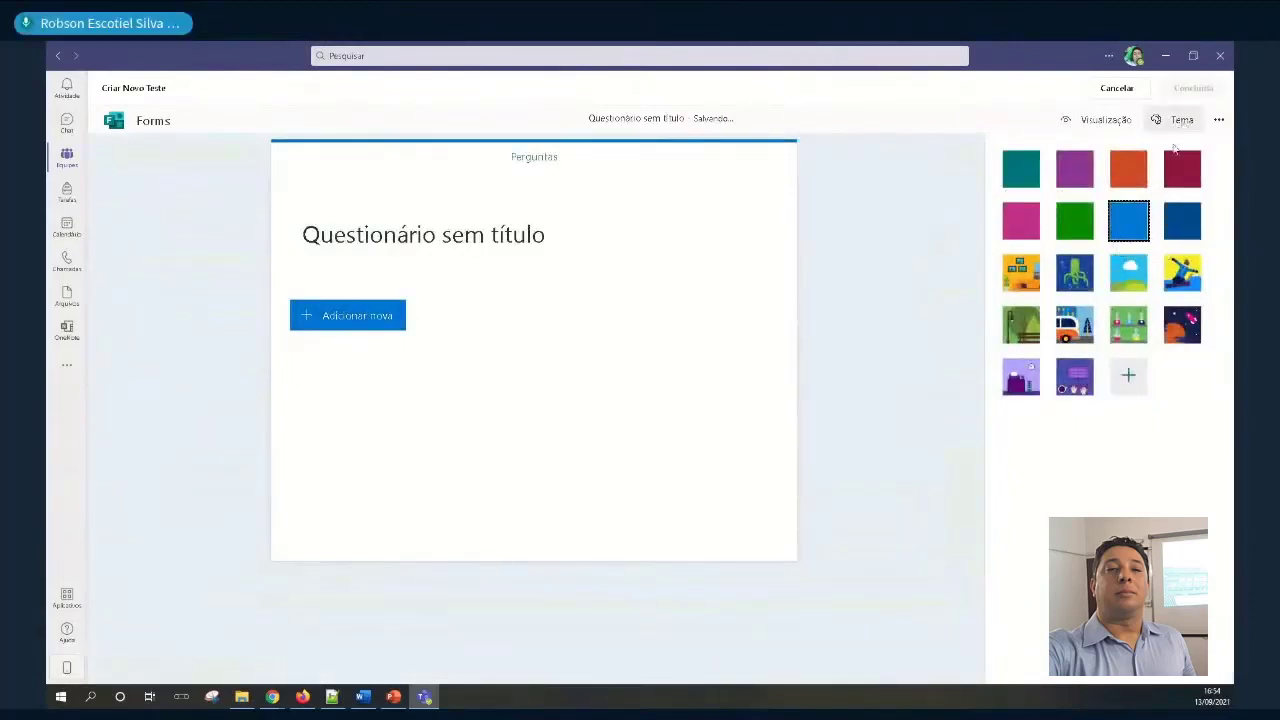
left_click(1174, 273)
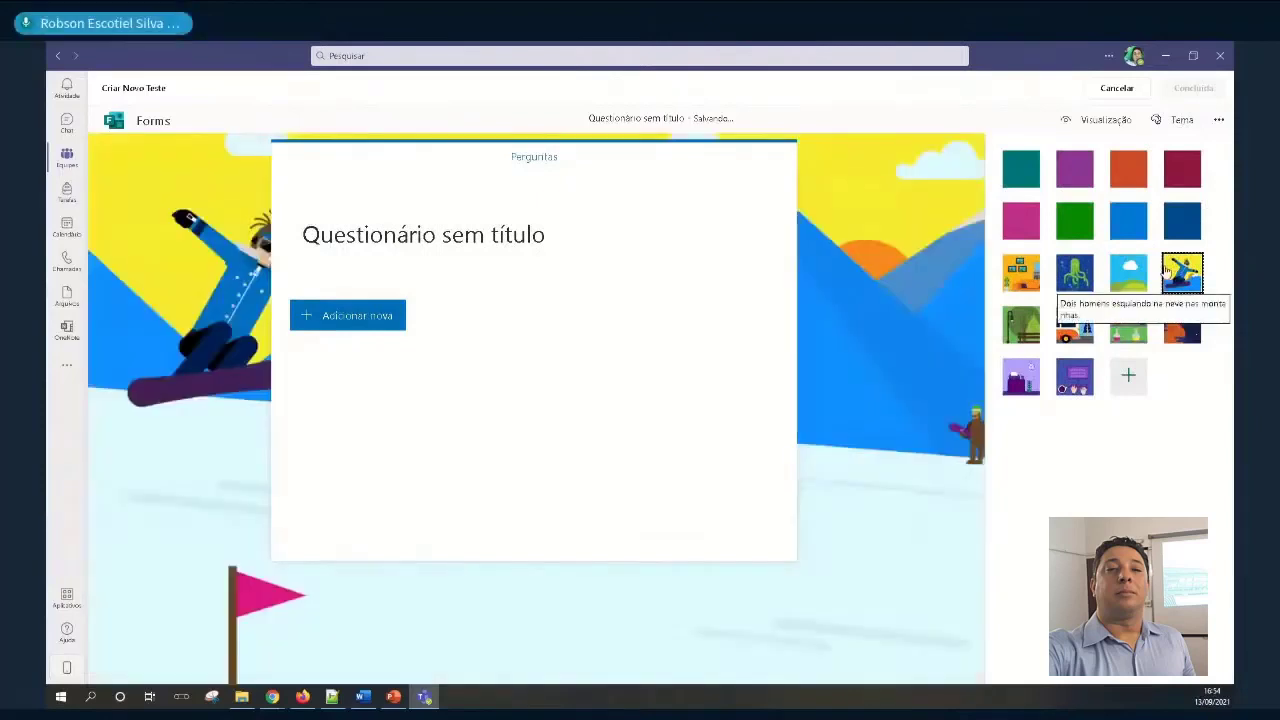
left_click(1128, 375)
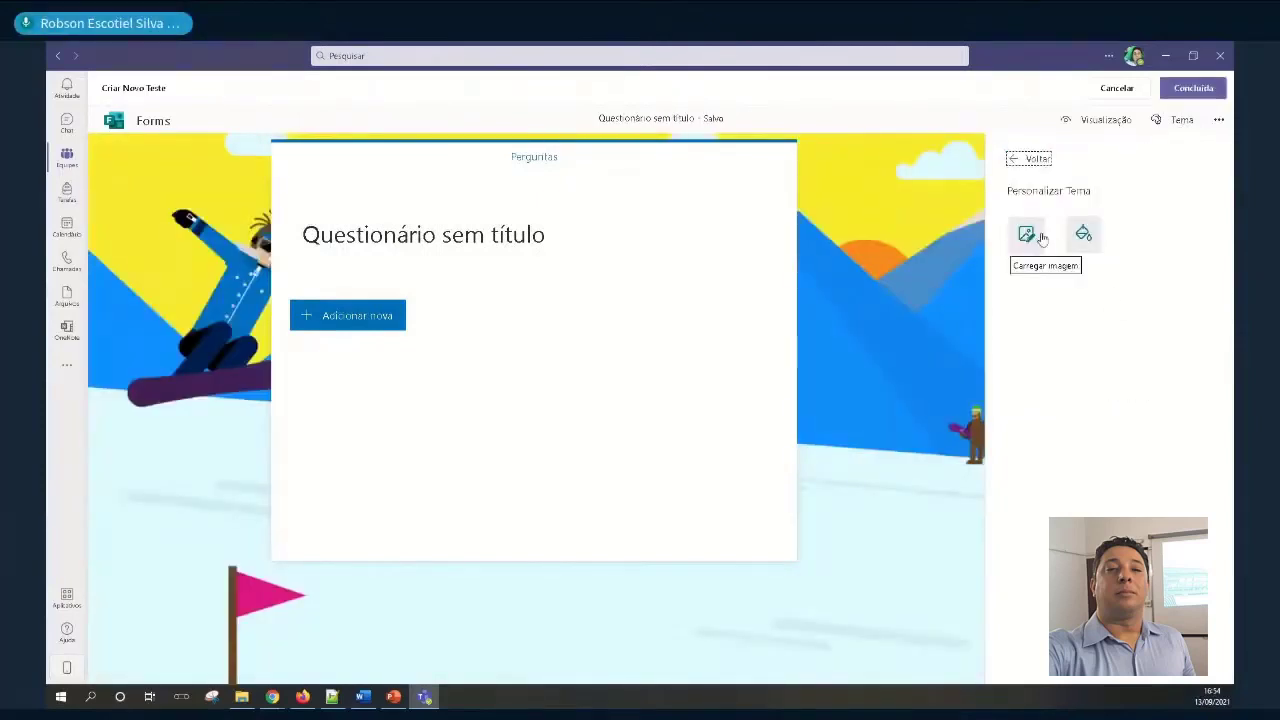
left_click(1031, 160)
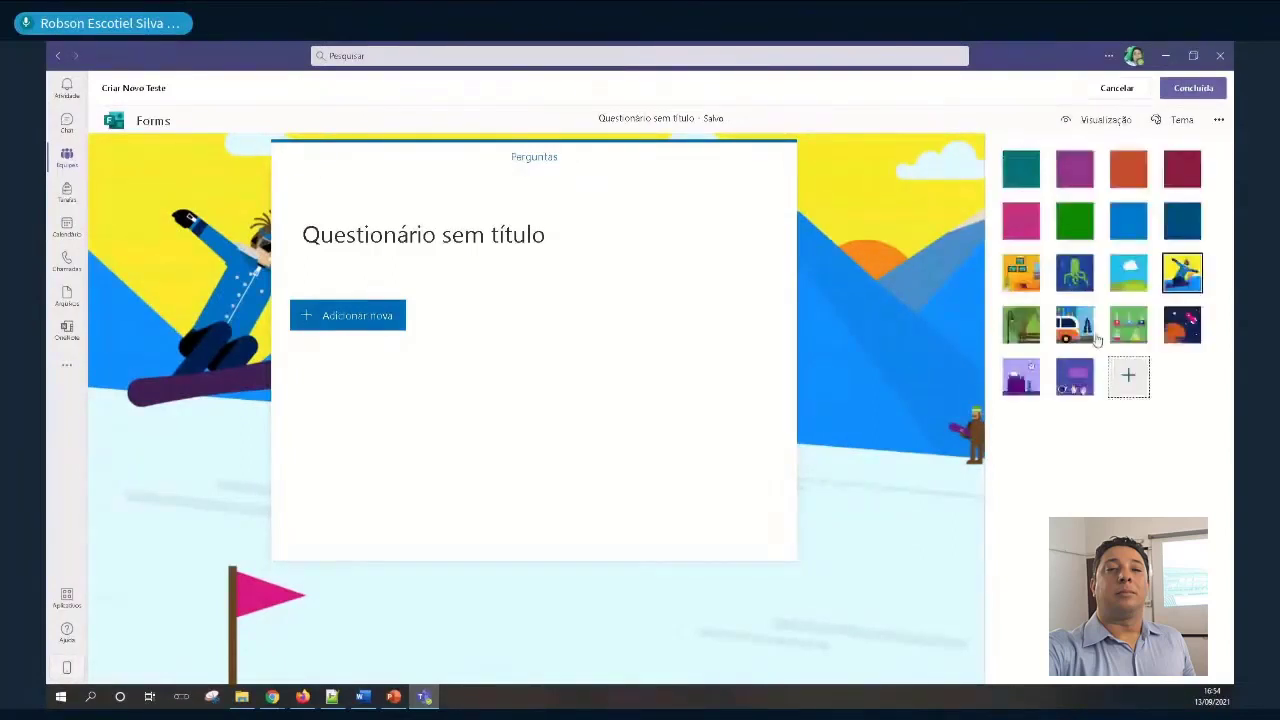
In the quiz settings, try allowing multiple responses per person, restore the one-response limit, and turn off showing results automatically
left_click(1217, 120)
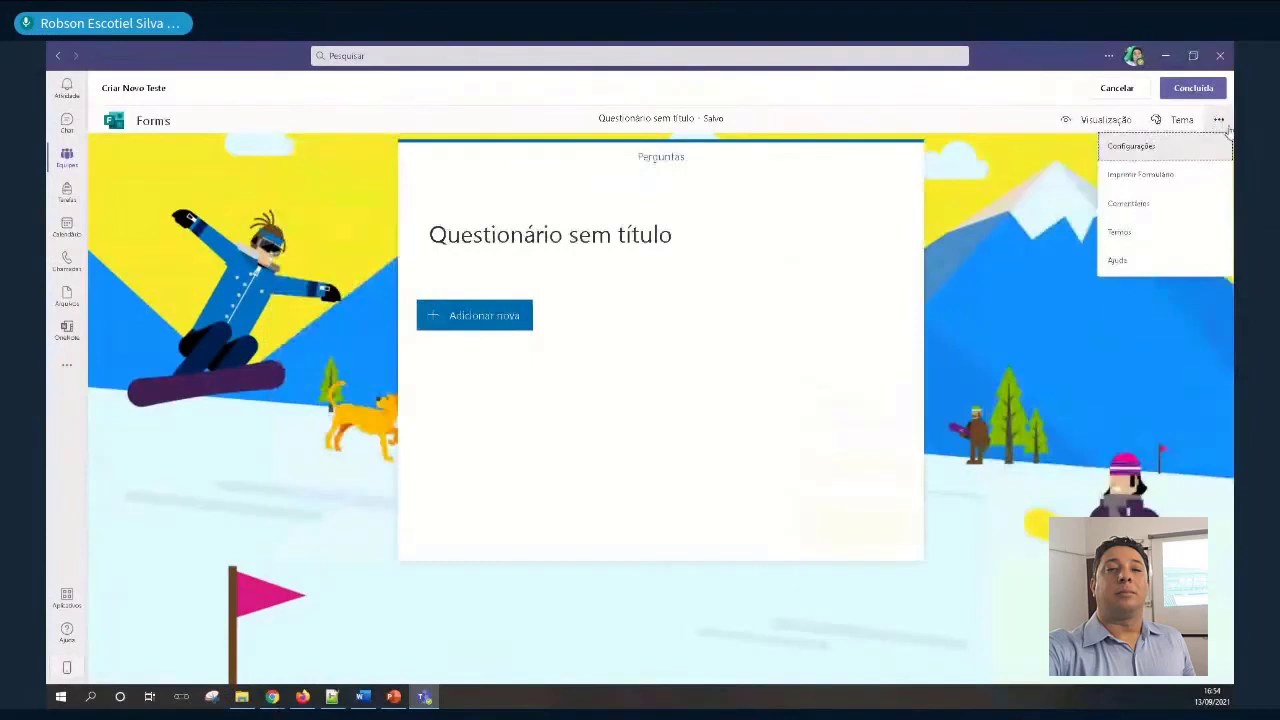
left_click(1178, 148)
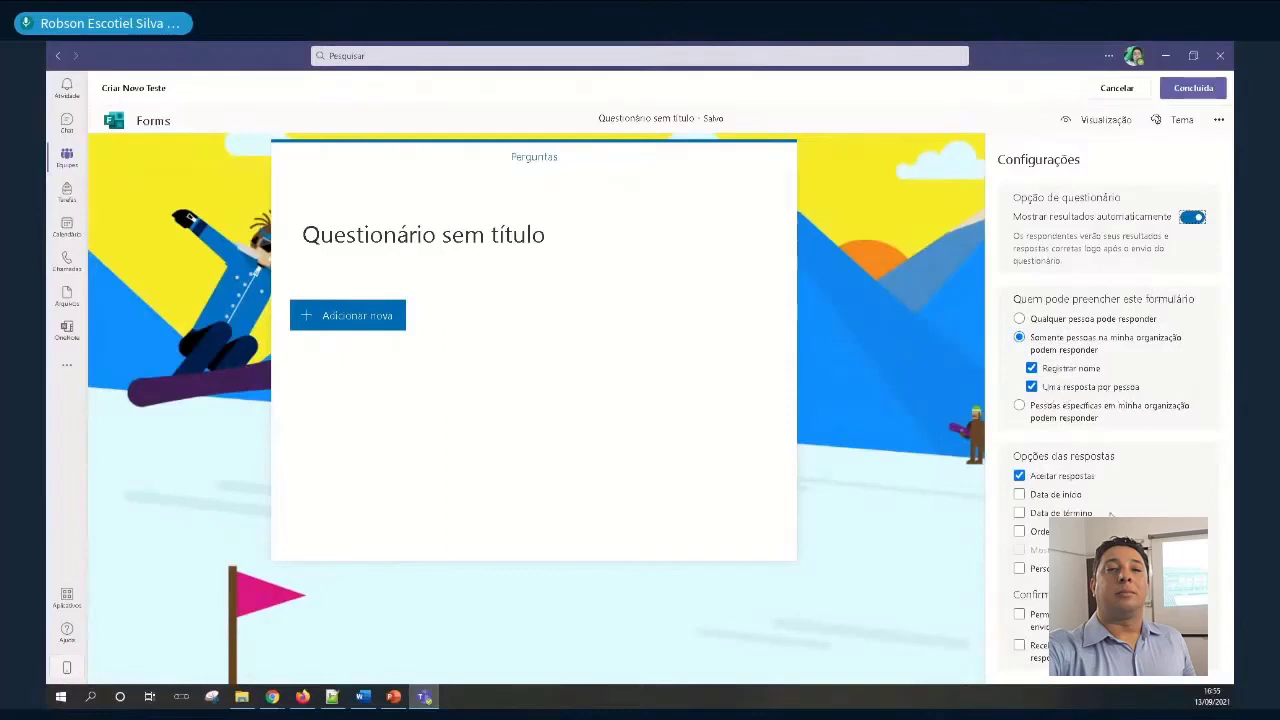
left_click(1032, 387)
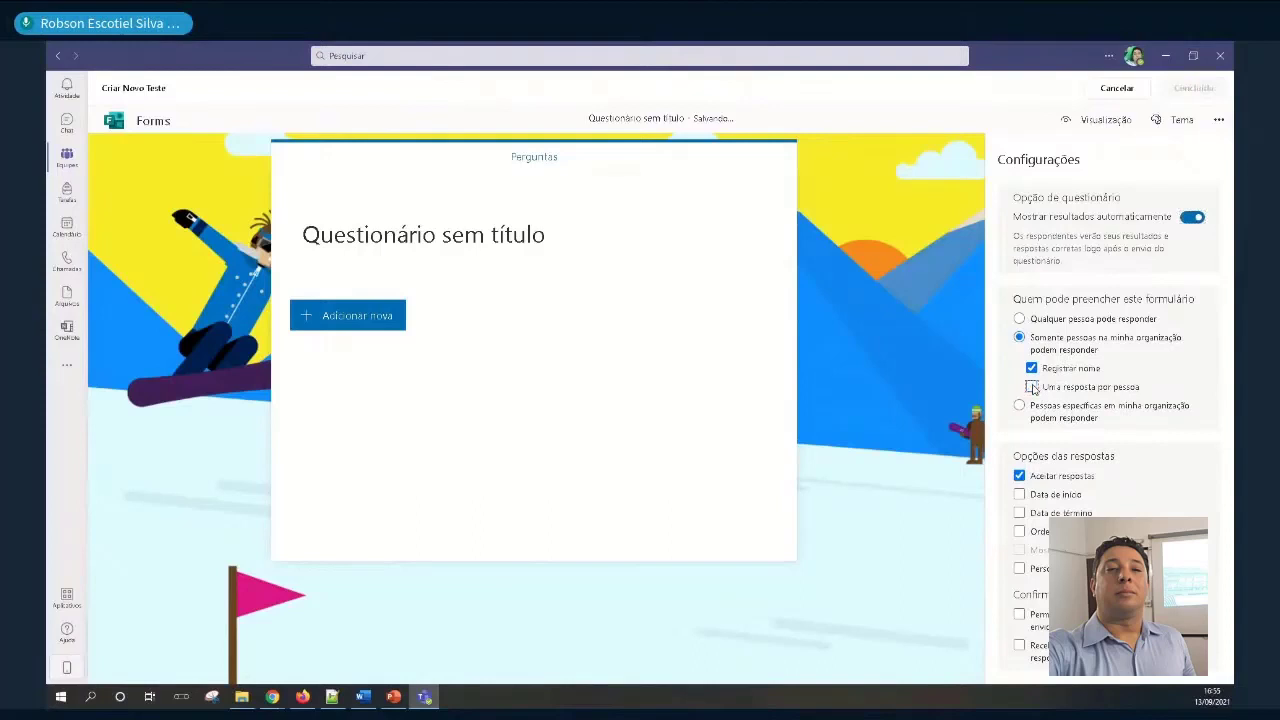
left_click(1032, 387)
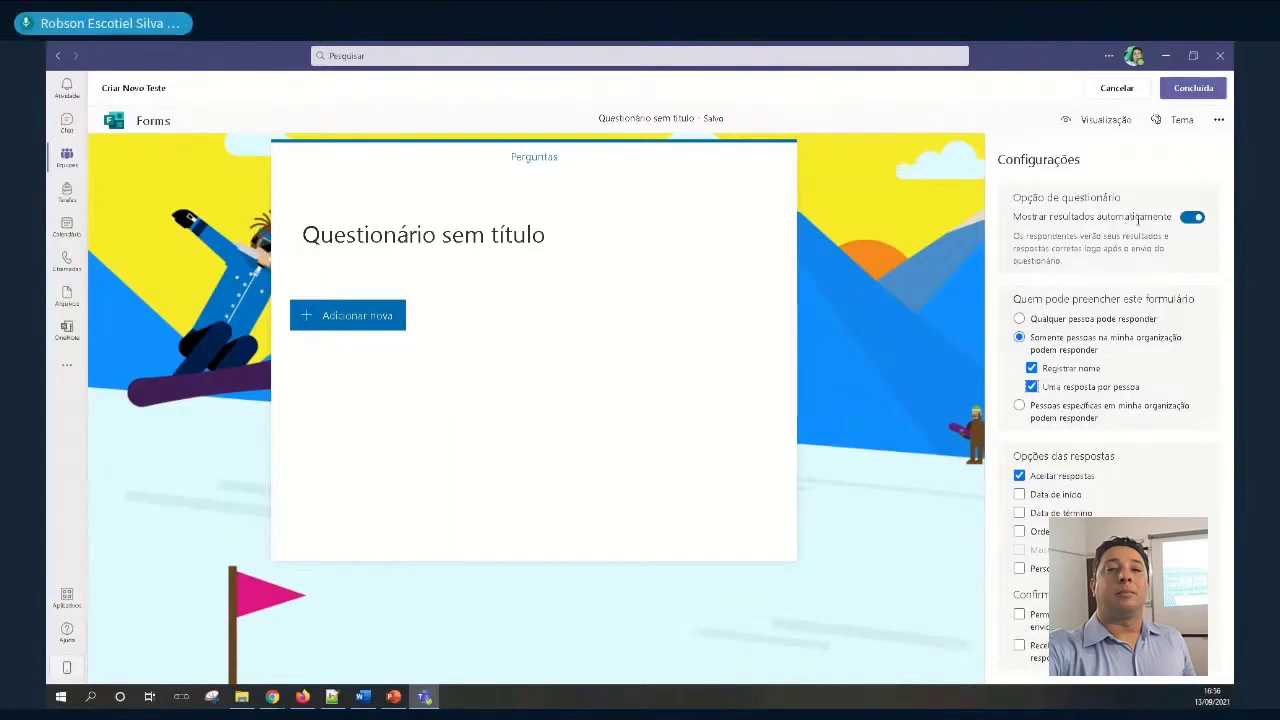
left_click(1183, 220)
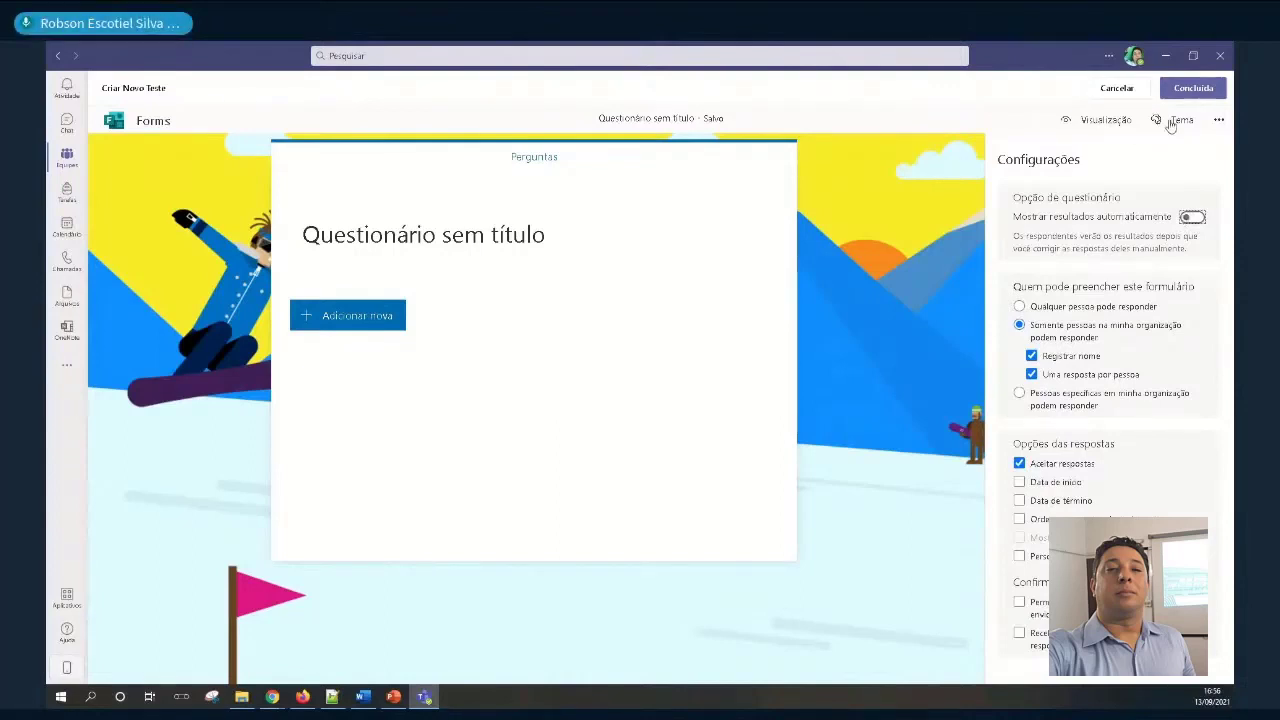
left_click(1219, 119)
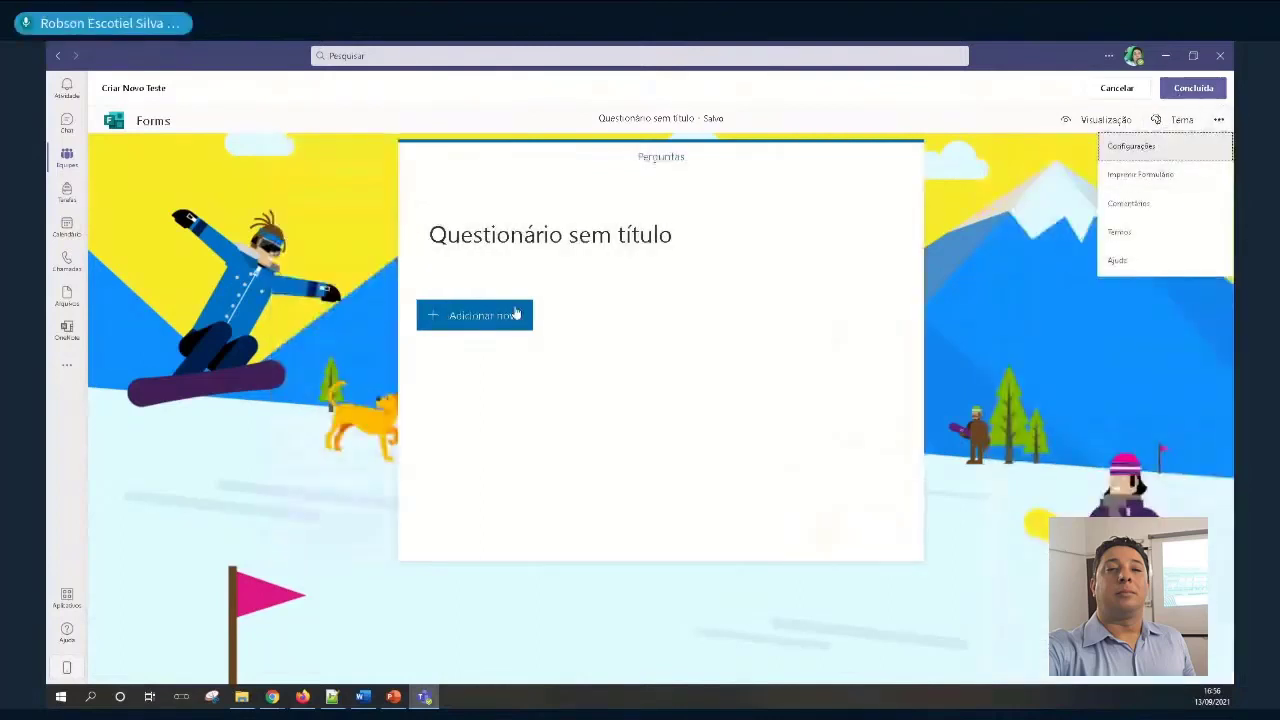
Title the quiz "Tarefa Julho" and enter "Descrição..." as its description
left_click(525, 238)
type("Tarefa")
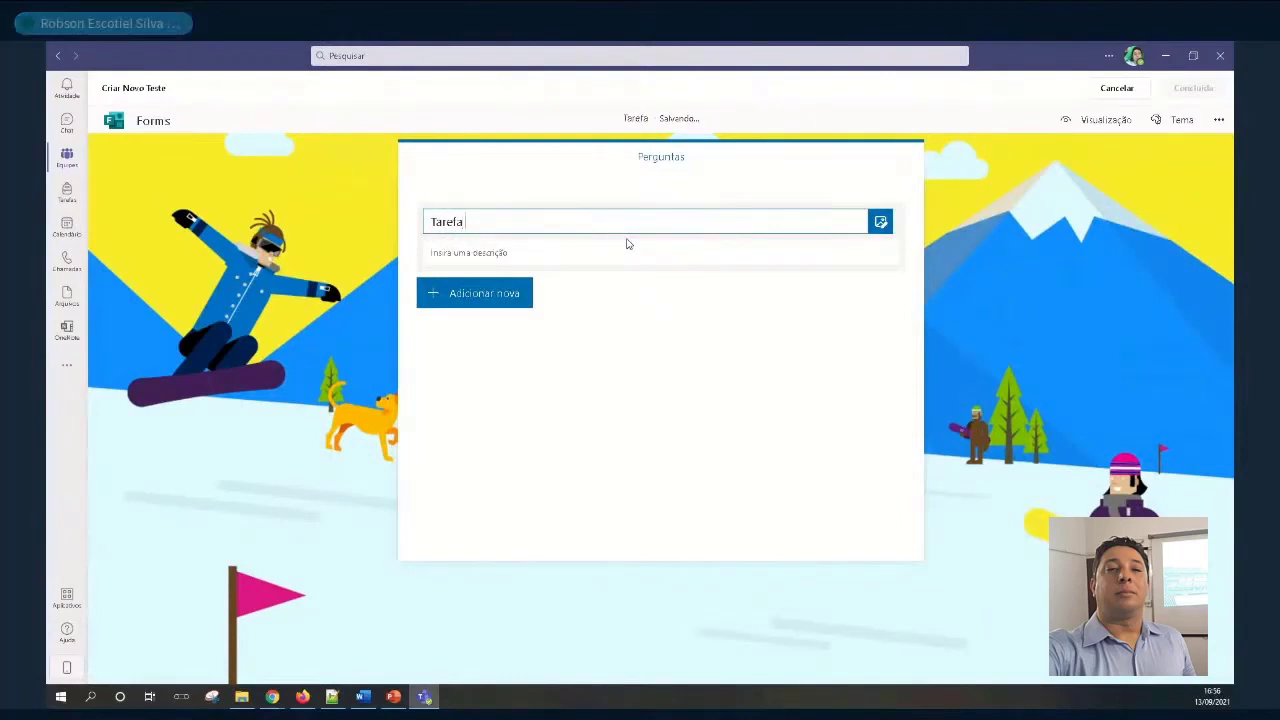
type(" Julho")
left_click(552, 253)
type("Descrição...")
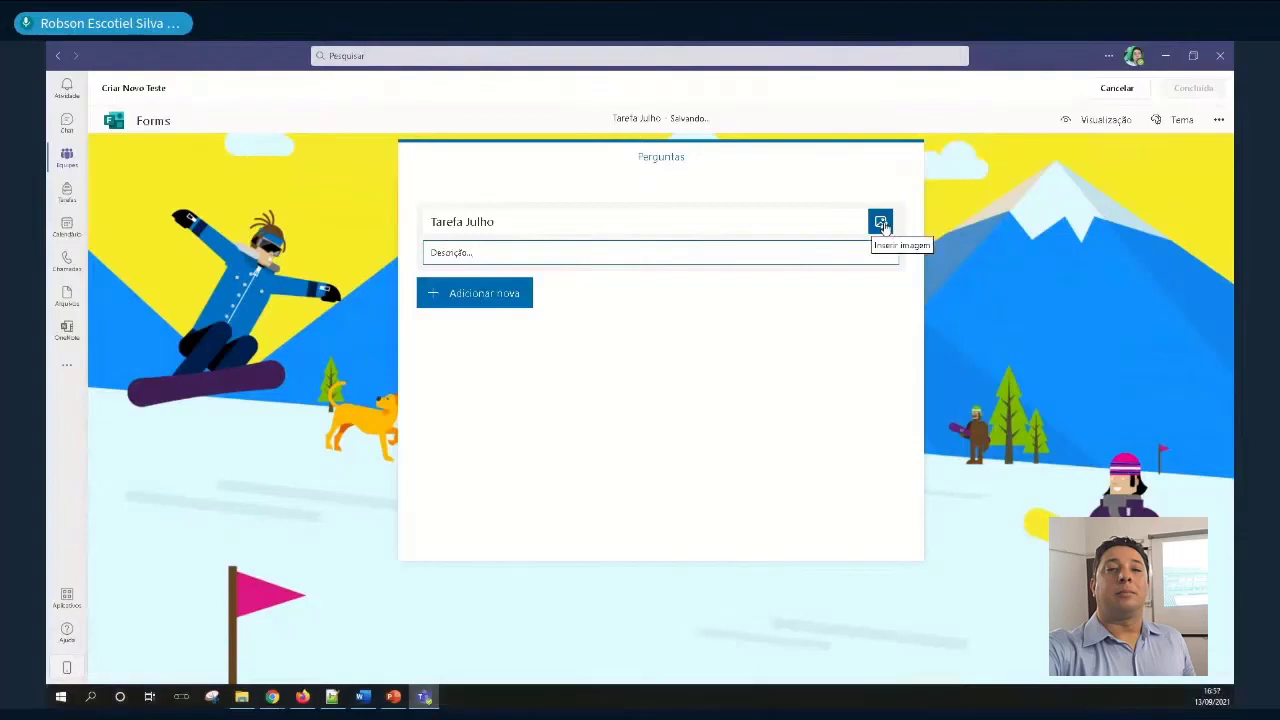
Add a choice question with four options and move Opção 4 directly below Opção 1
left_click(485, 296)
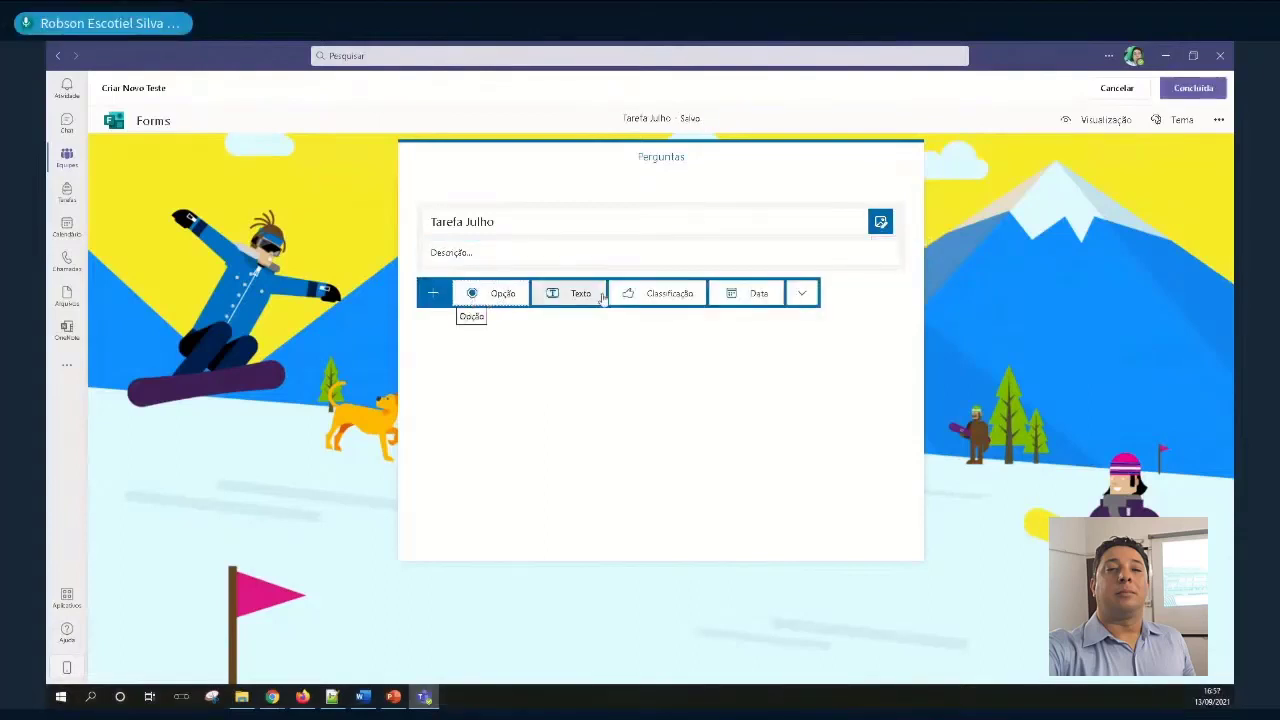
left_click(478, 294)
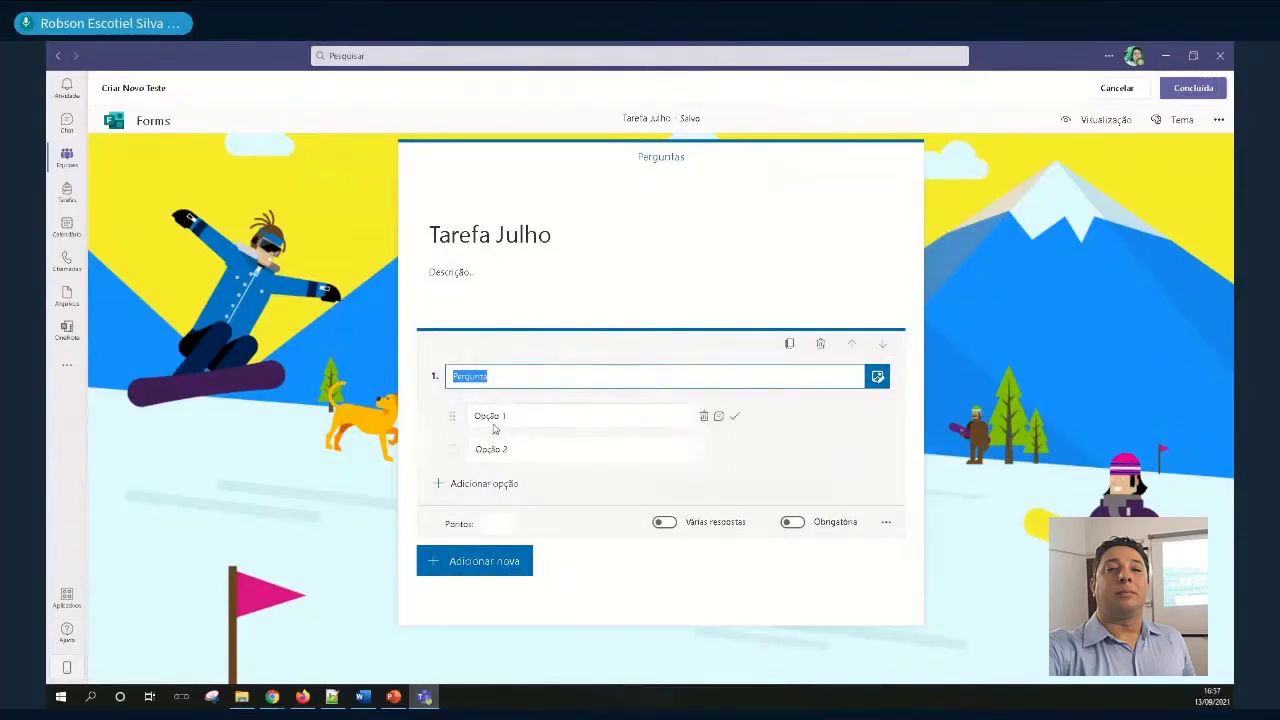
left_click(438, 486)
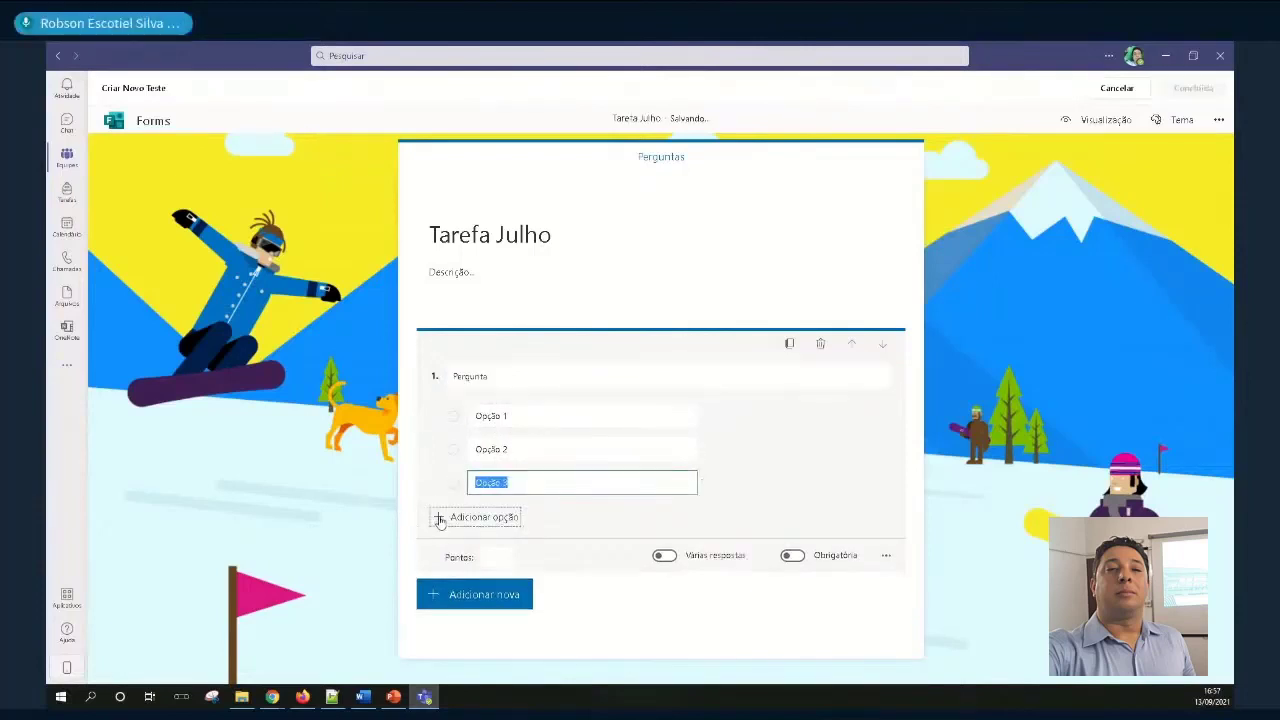
left_click(440, 519)
left_click_drag(452, 521, 471, 461)
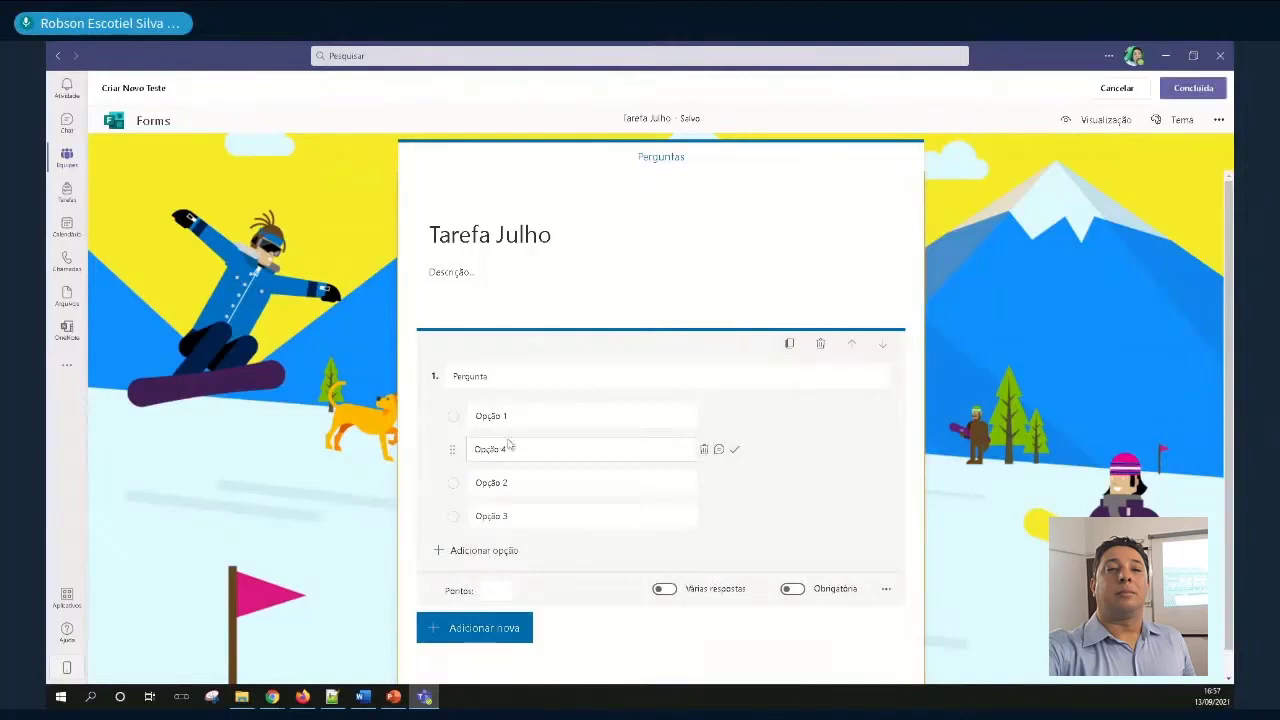
Mark Opção 4 as the correct answer and add a message for respondents who select it
left_click(733, 451)
left_click(719, 449)
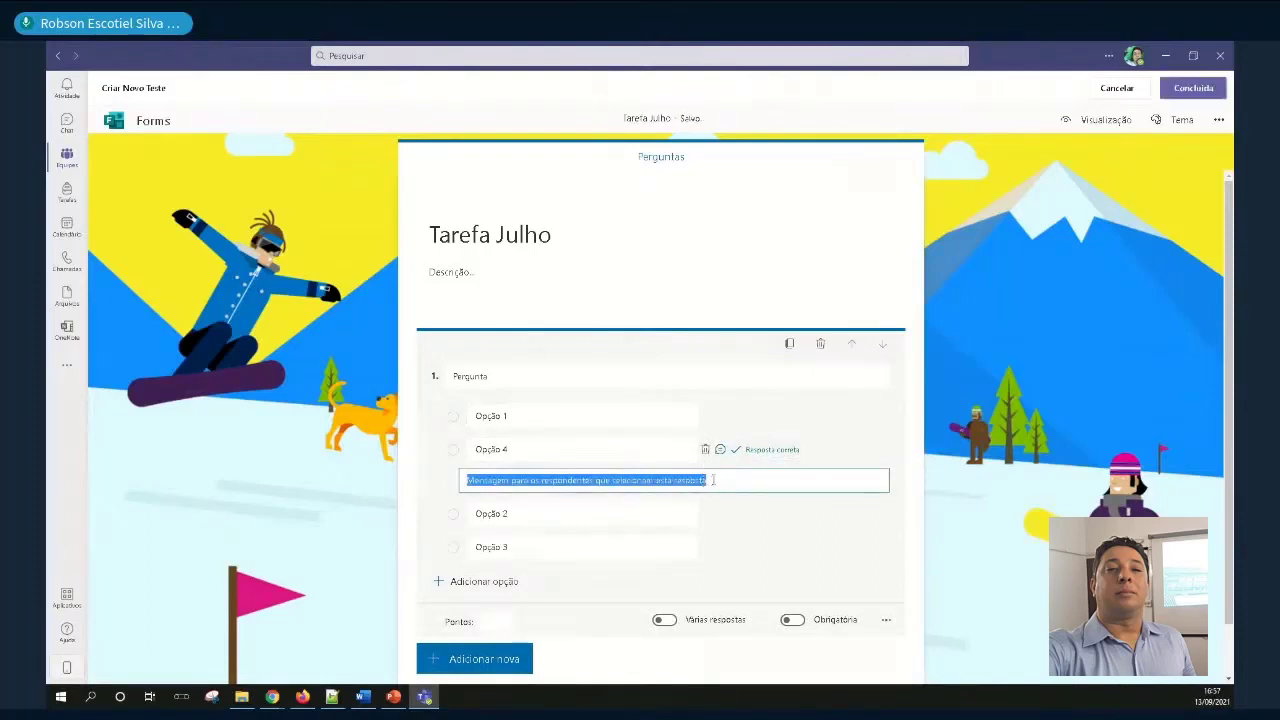
left_click(713, 480)
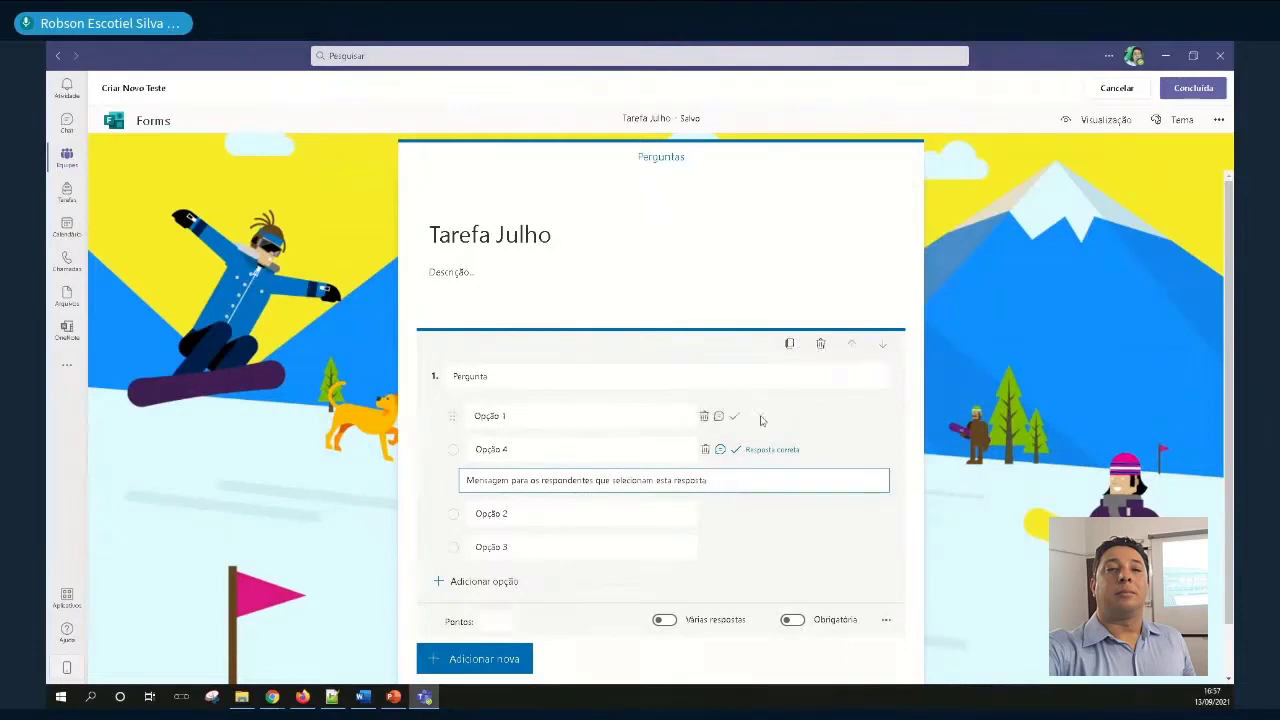
Make question 1 required, leaving its points blank
scroll(628, 536, "down", 1)
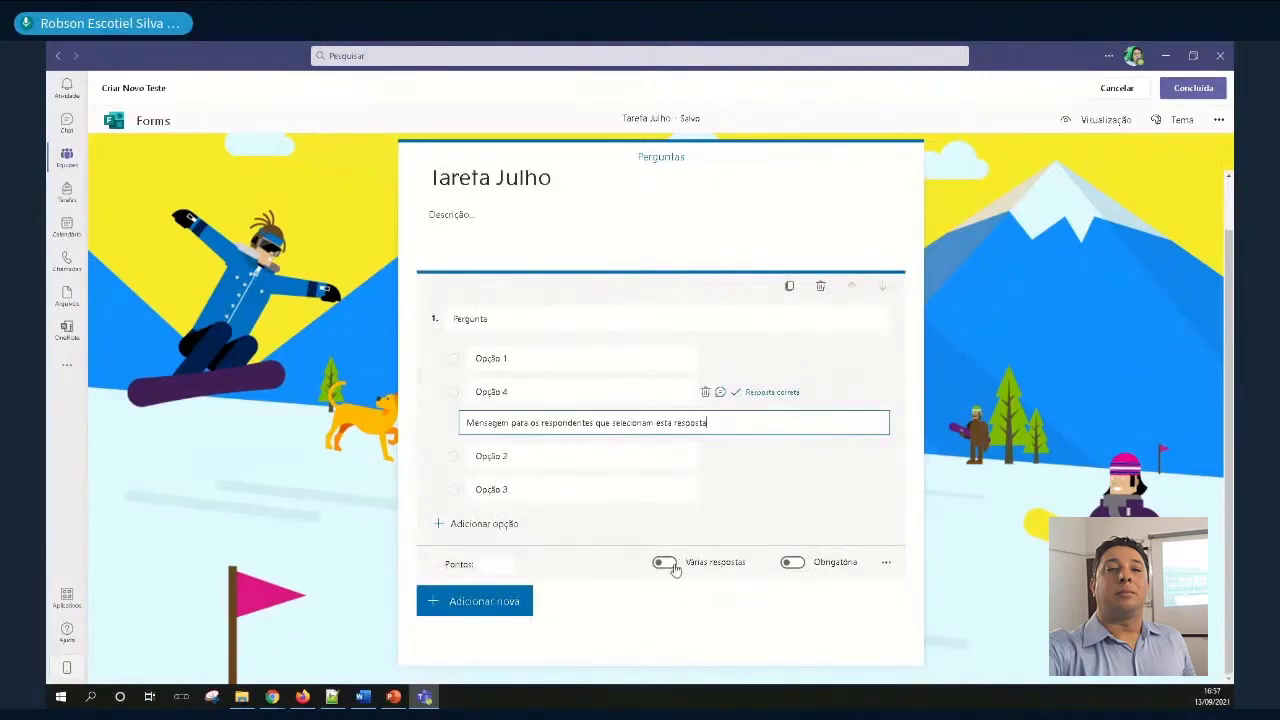
left_click(489, 562)
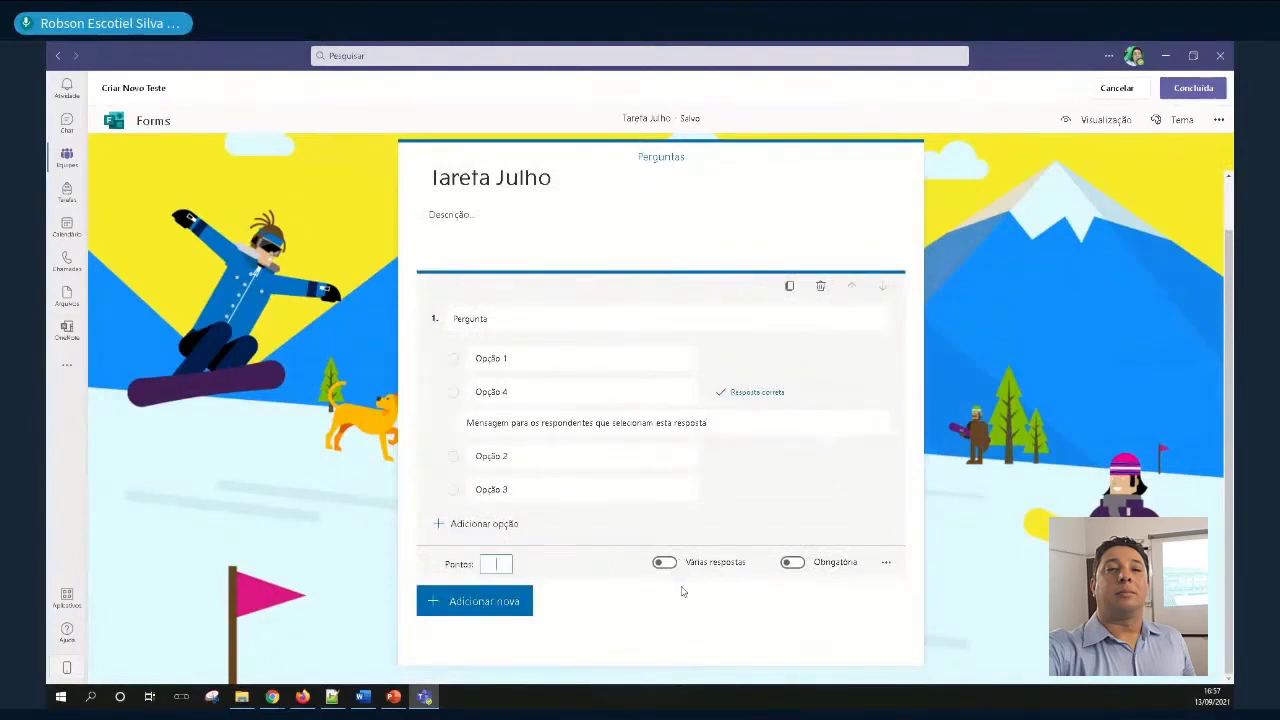
left_click(791, 563)
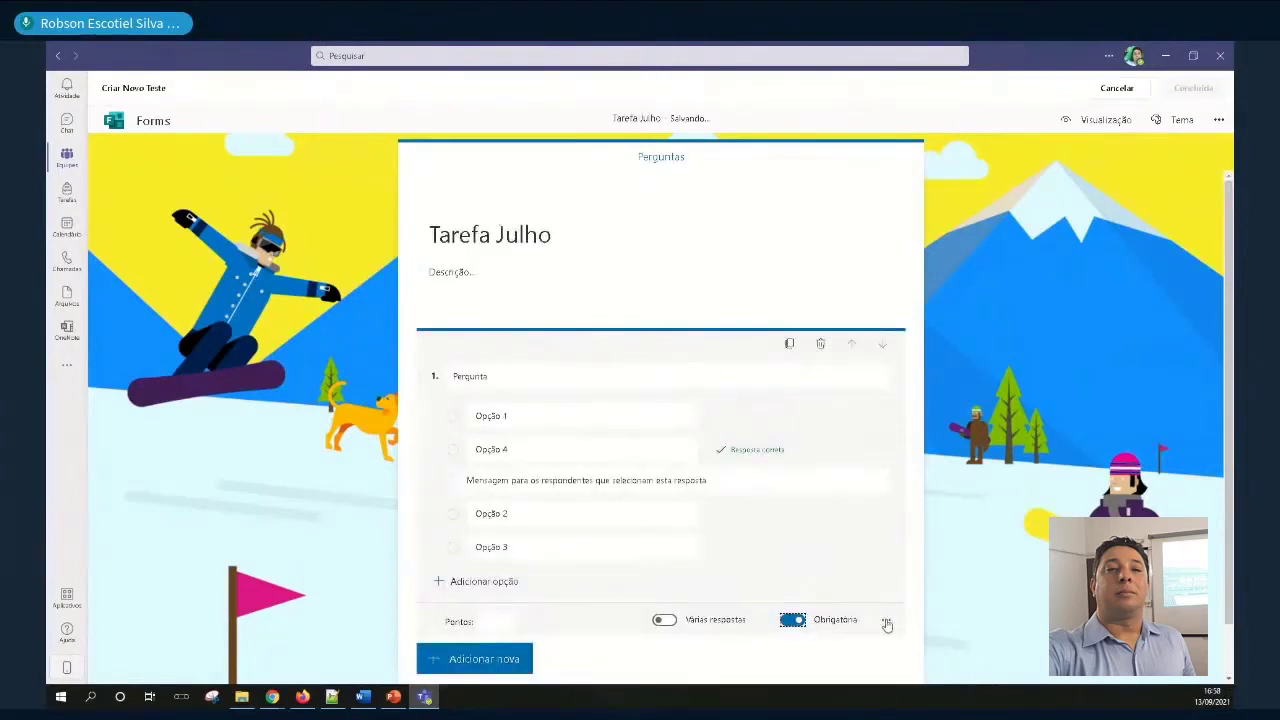
Try the dropdown format (Menu suspenso) on question 1, and switch the question to math format (Matemática)
left_click(885, 623)
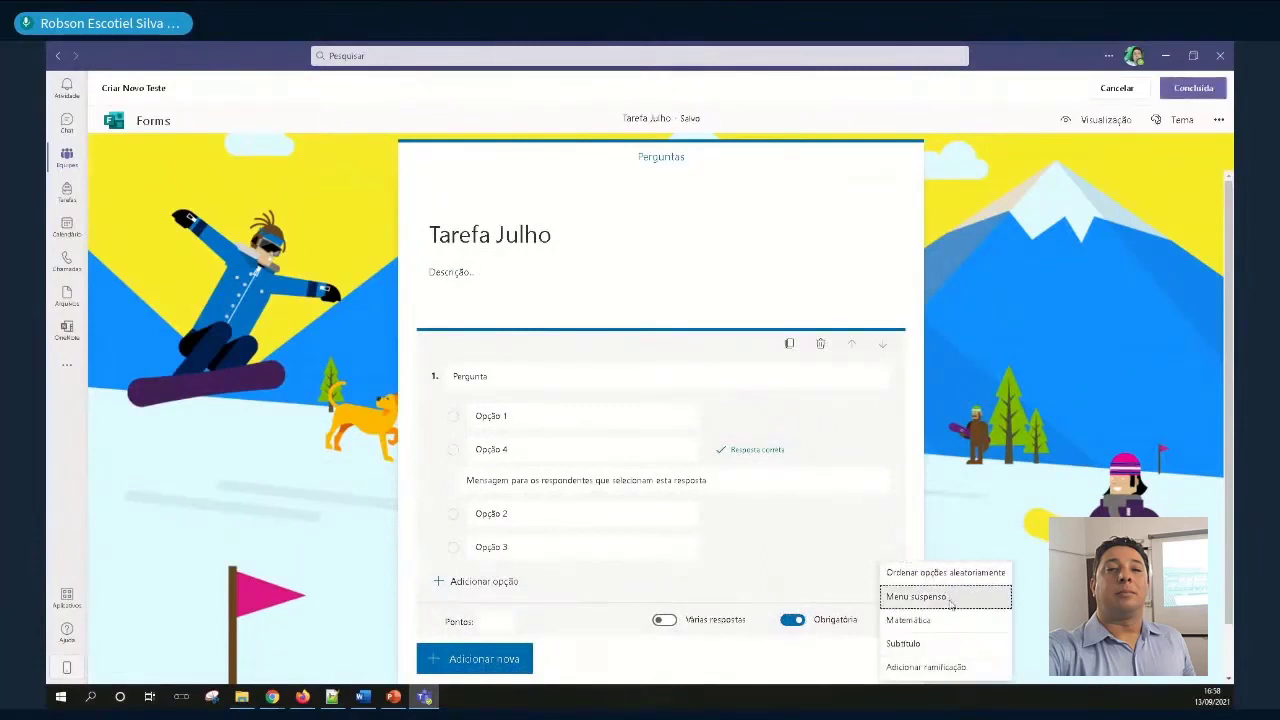
left_click(949, 598)
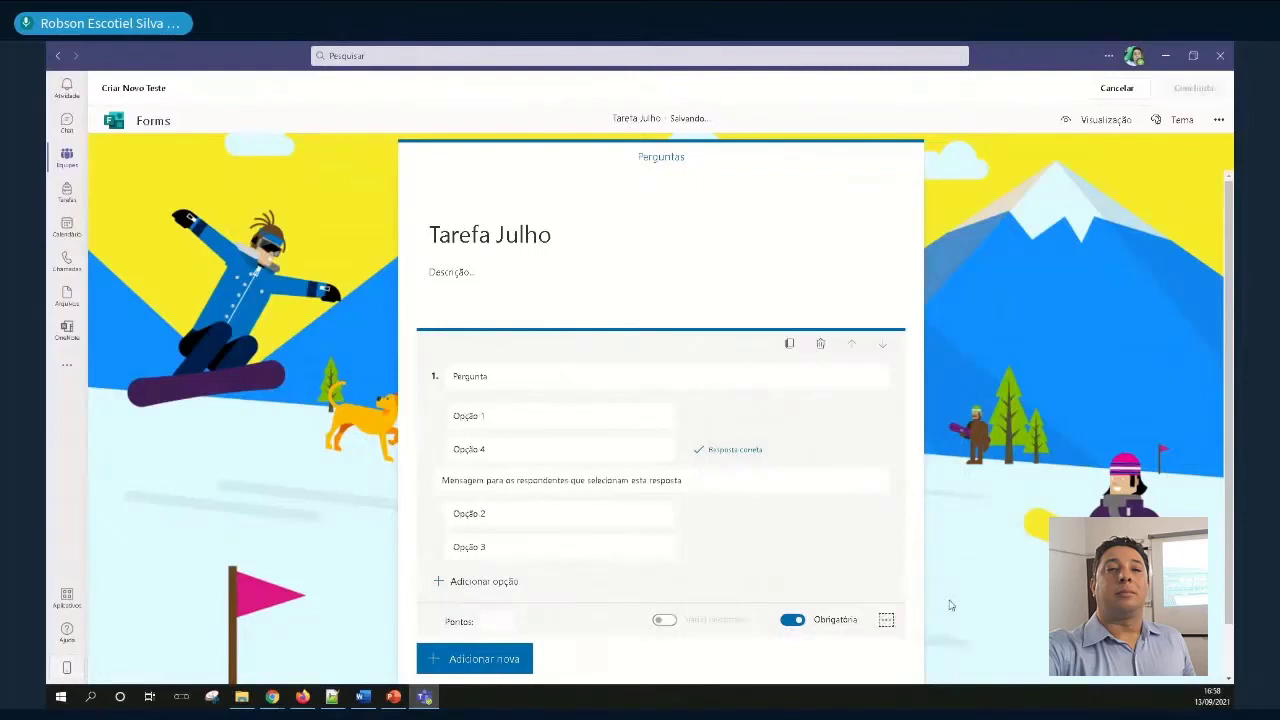
left_click(887, 620)
left_click(910, 621)
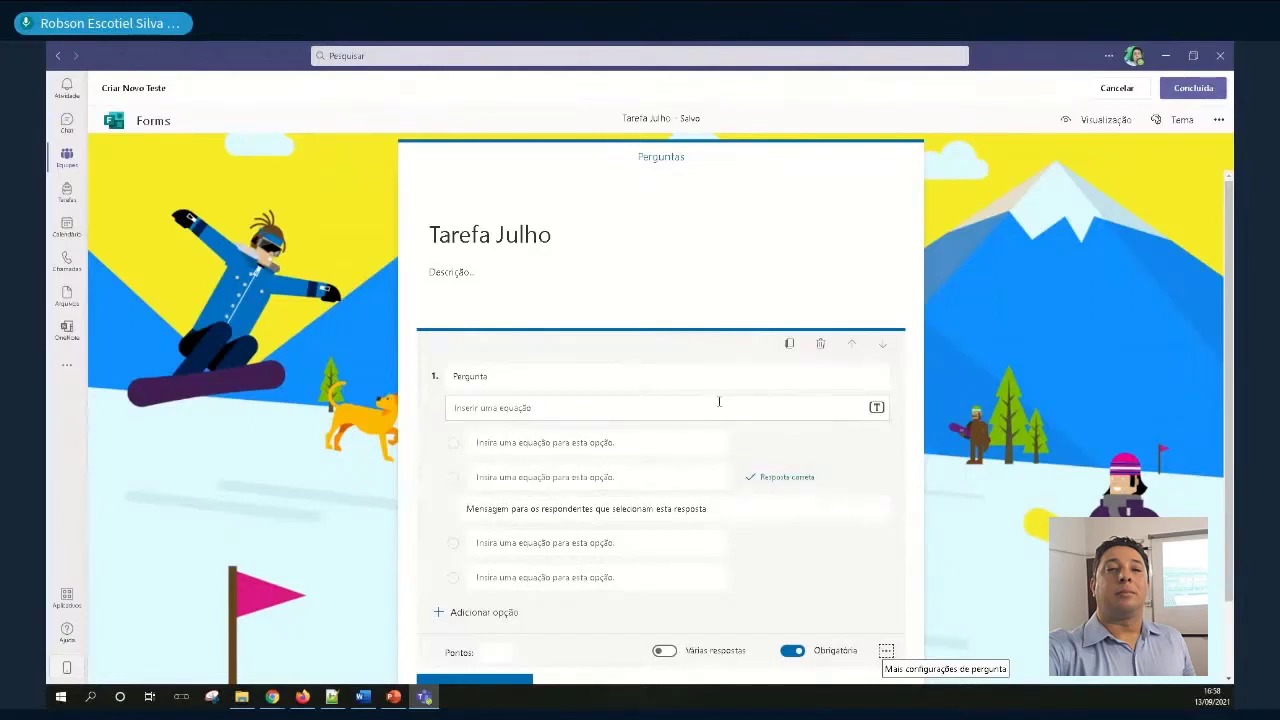
Switch question 1's subtitle from equation to text entry and check the question's additional settings
left_click(876, 407)
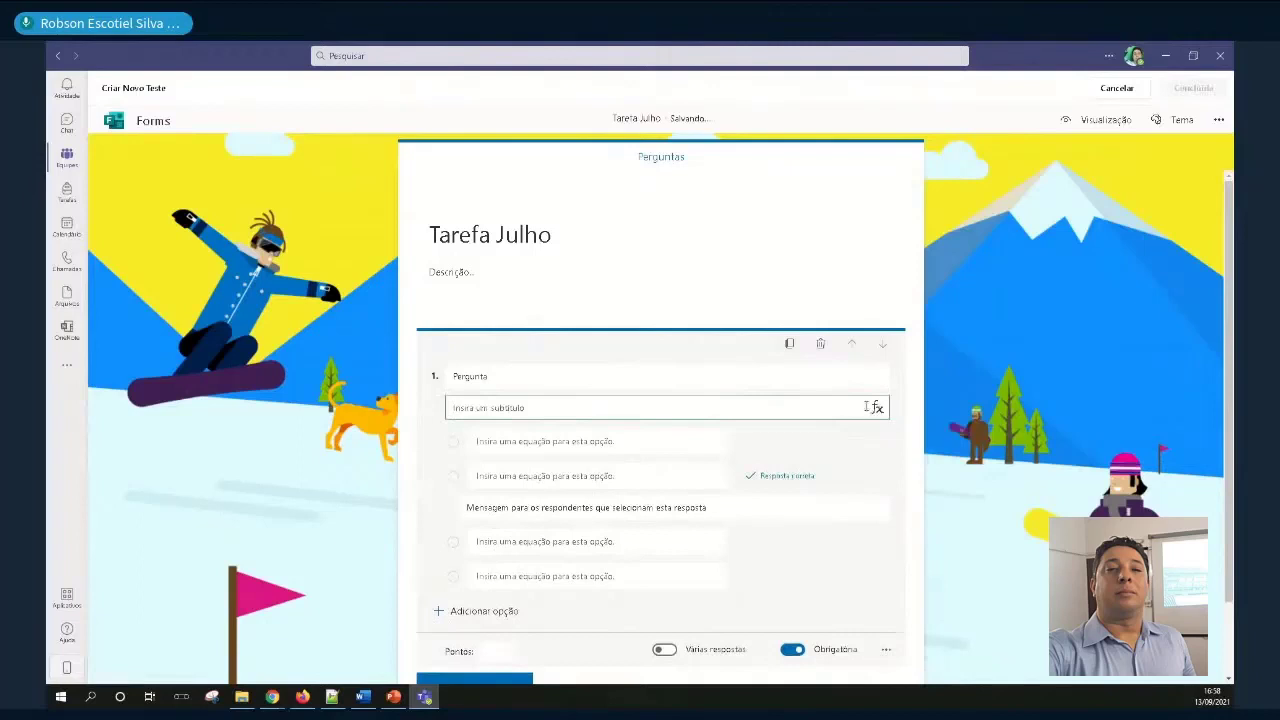
left_click(876, 409)
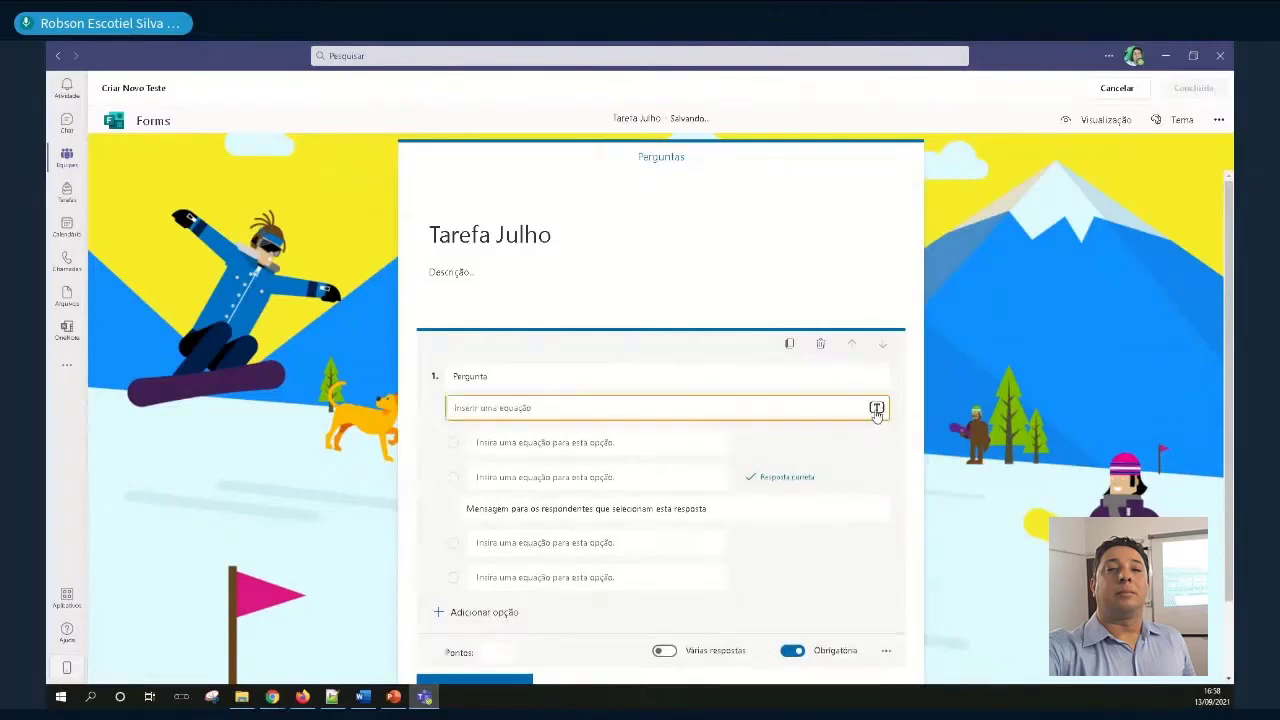
left_click(876, 409)
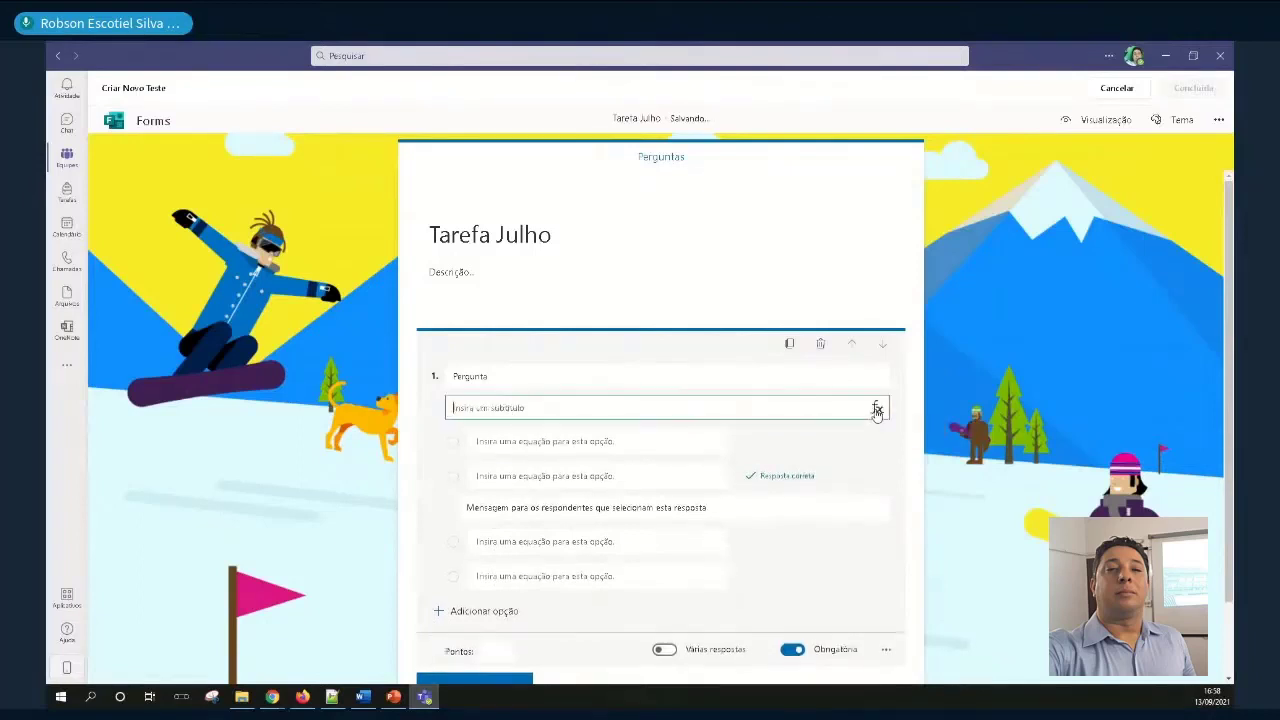
scroll(876, 649, "down", 1)
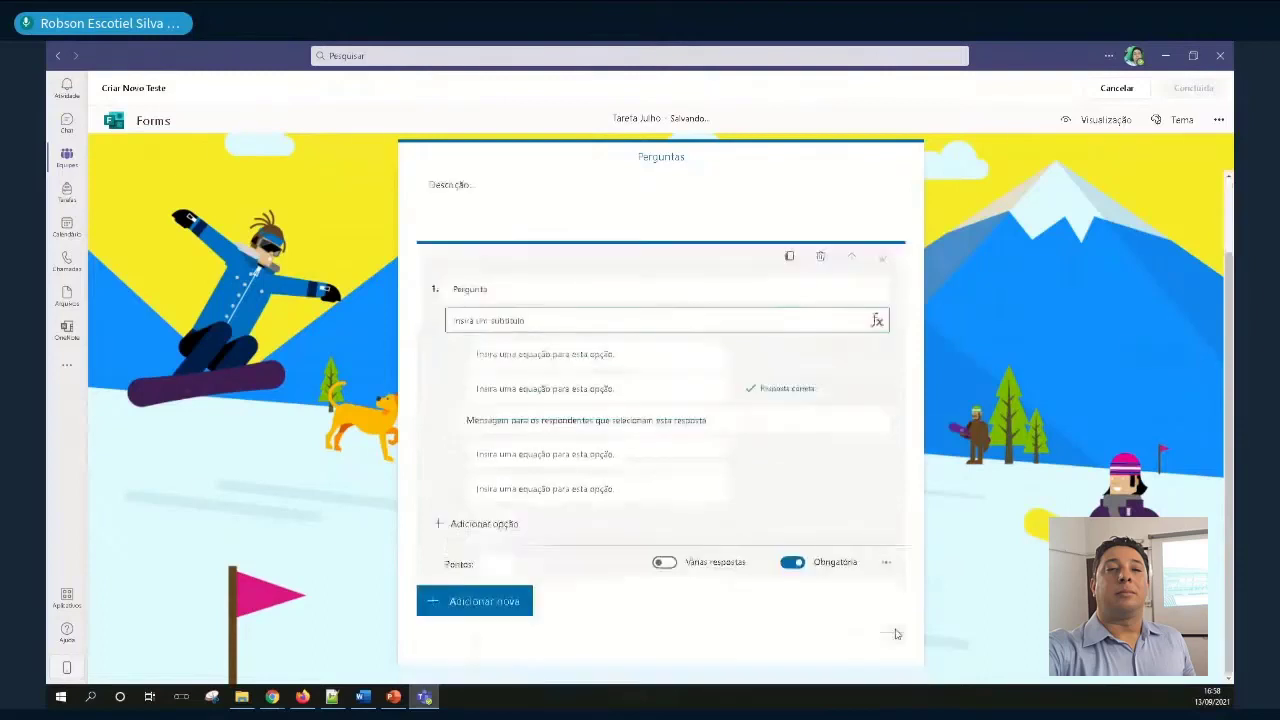
left_click(887, 564)
scroll(908, 646, "up", 1)
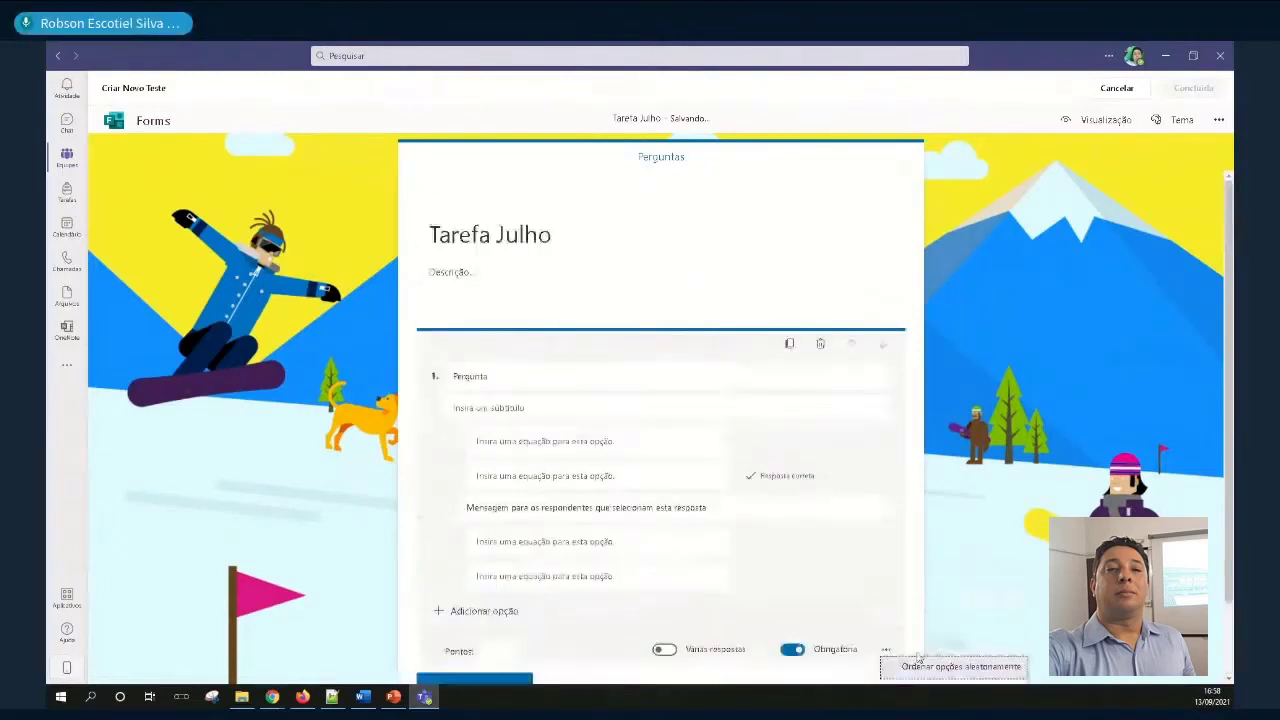
scroll(871, 531, "down", 1)
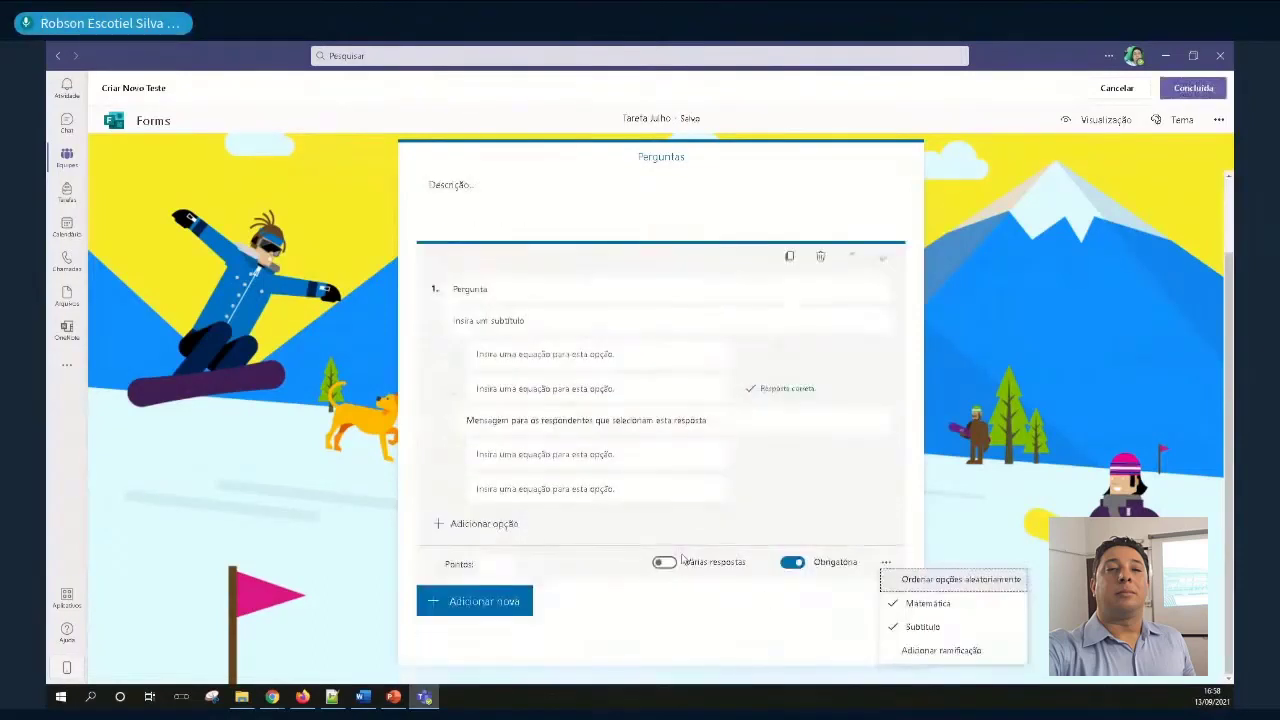
left_click(1014, 564)
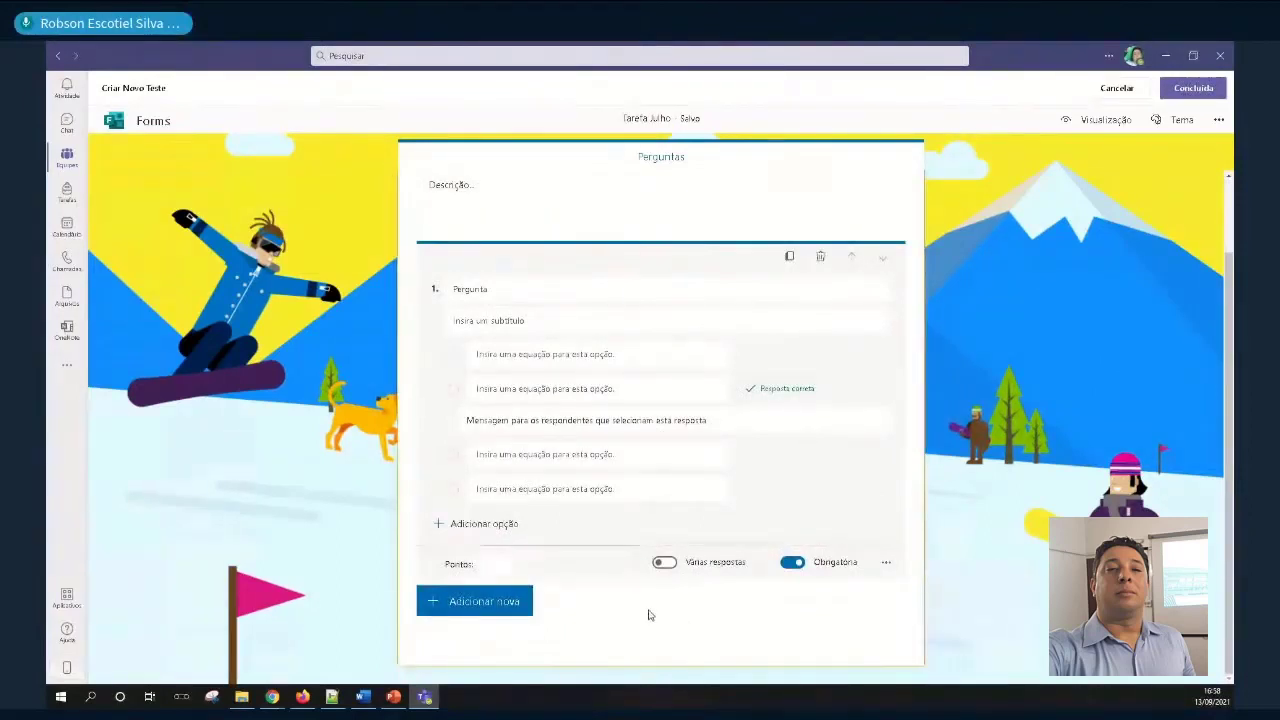
Add a text question as question 2 and turn off its Matemática and Subtítulo options
left_click(500, 603)
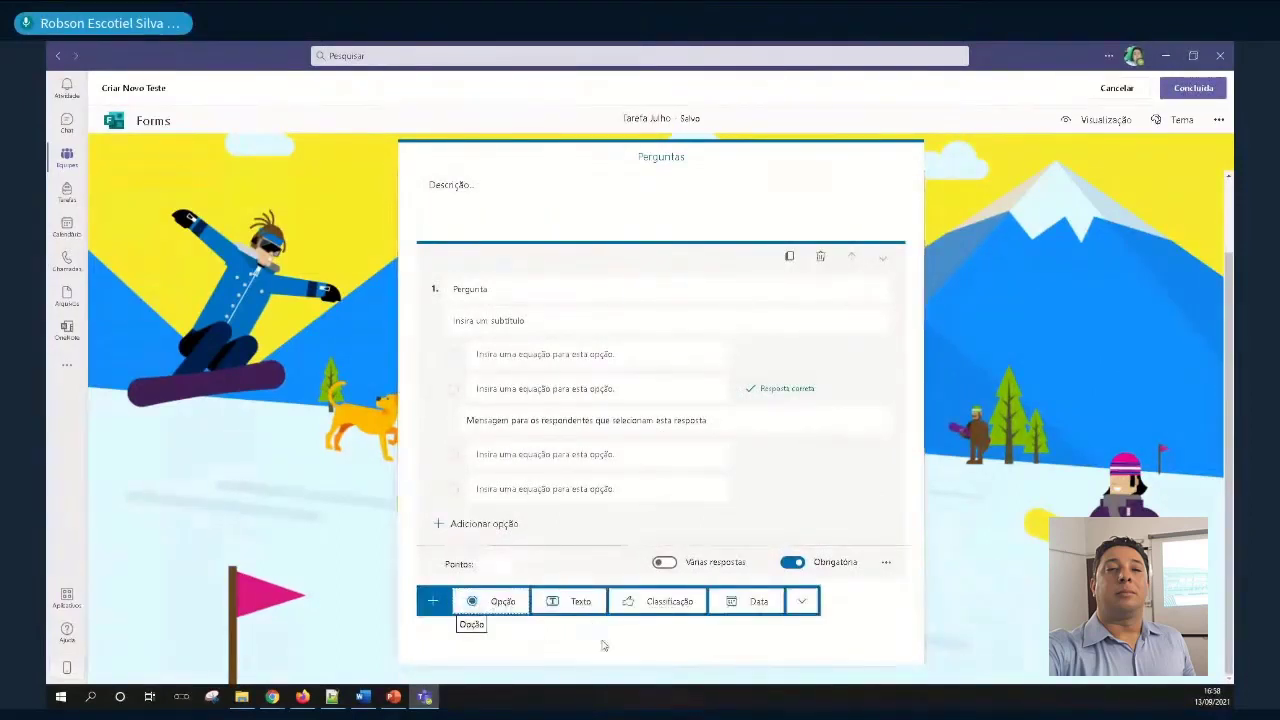
left_click(568, 604)
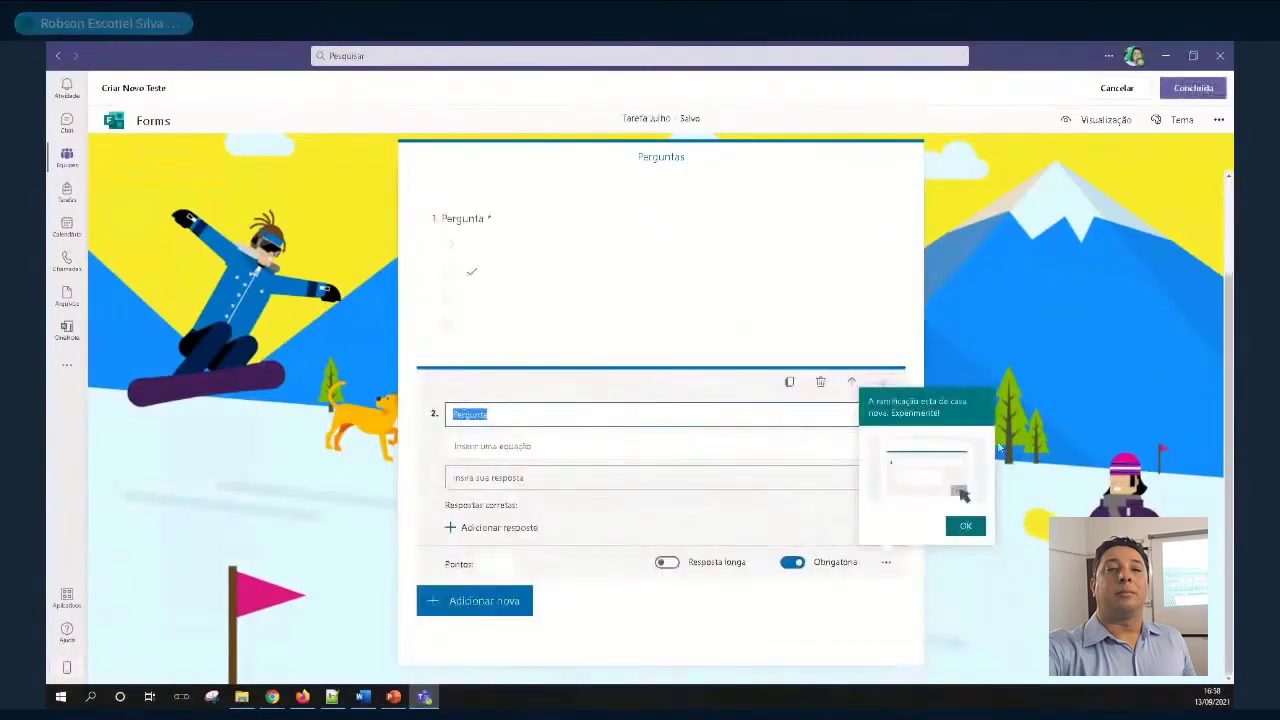
left_click(886, 563)
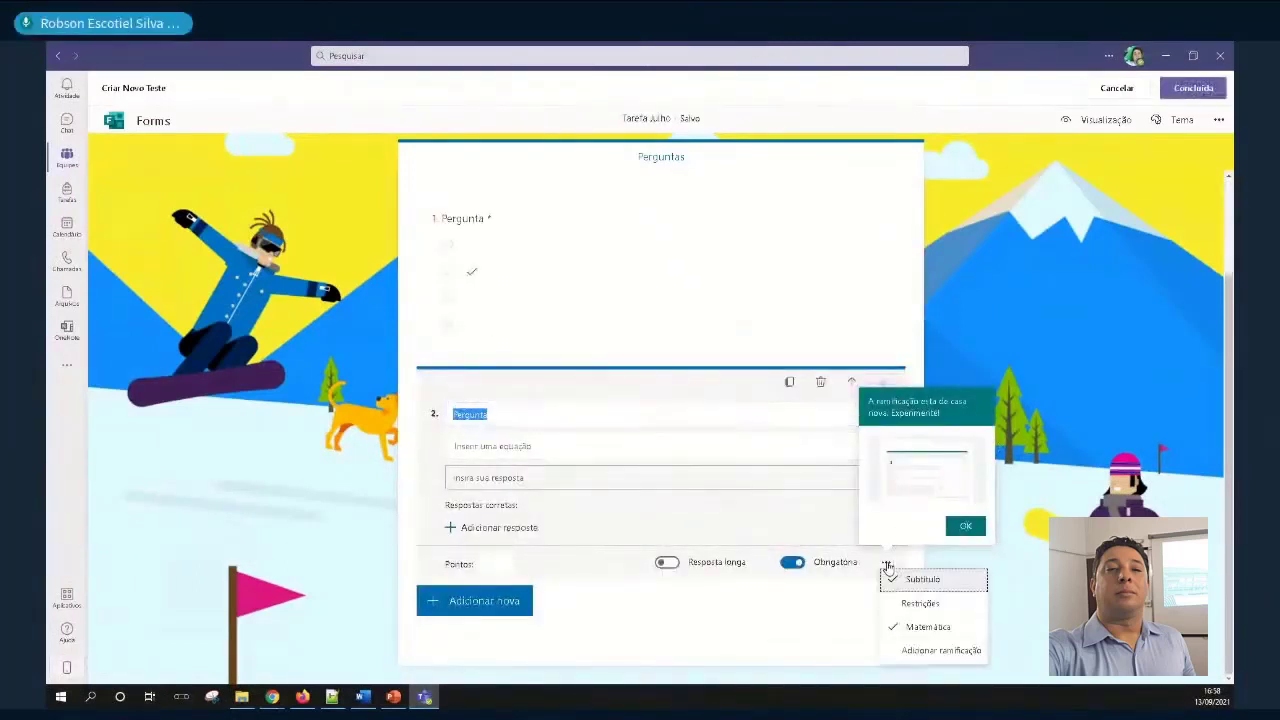
left_click(895, 627)
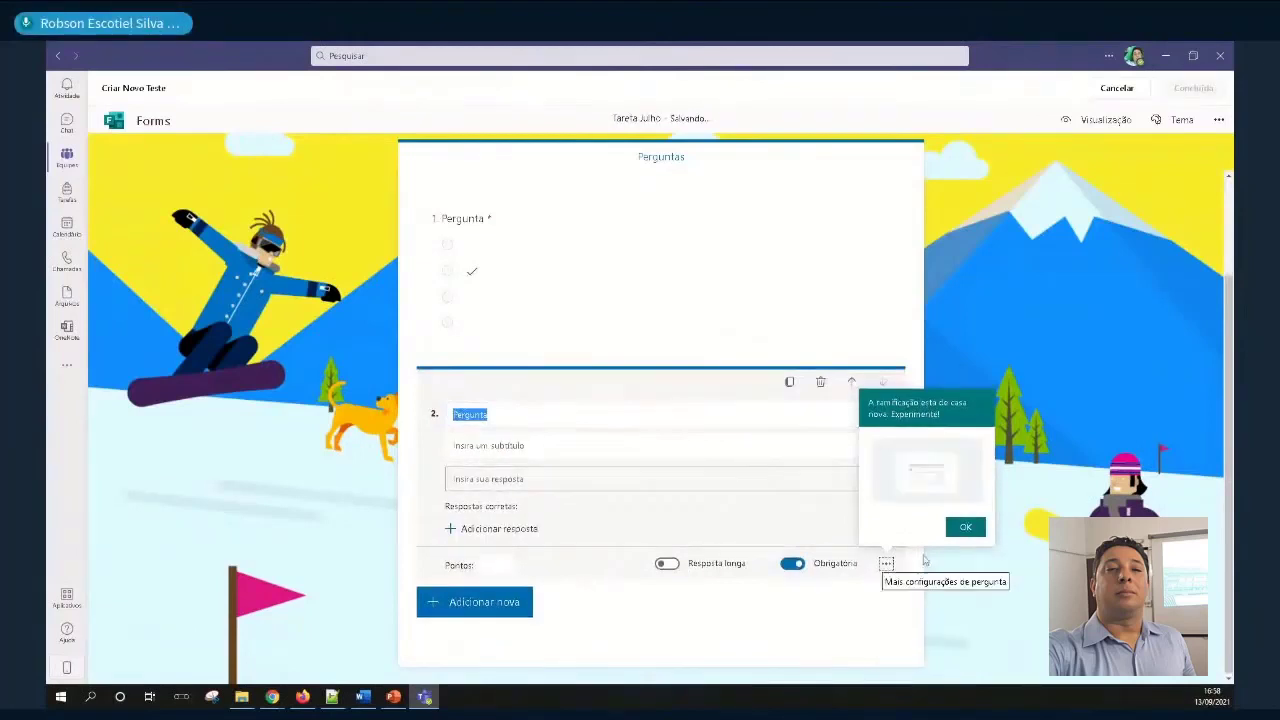
left_click(958, 529)
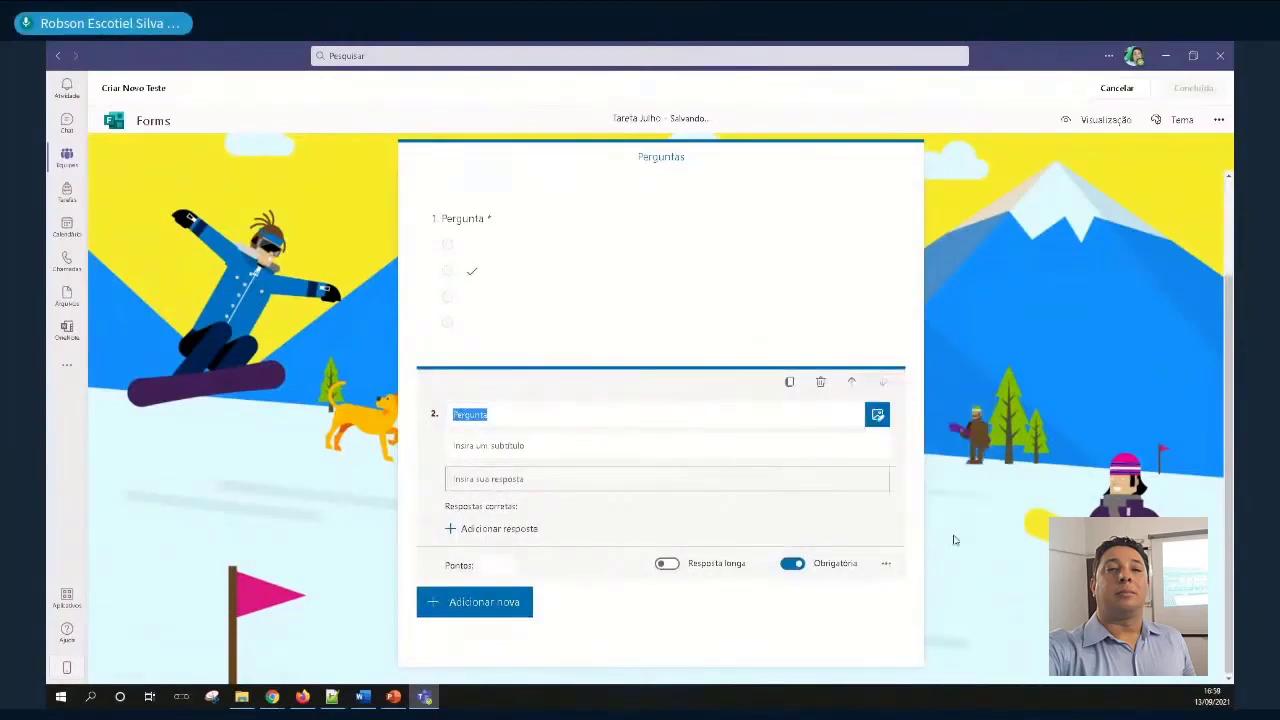
left_click(886, 563)
left_click(908, 581)
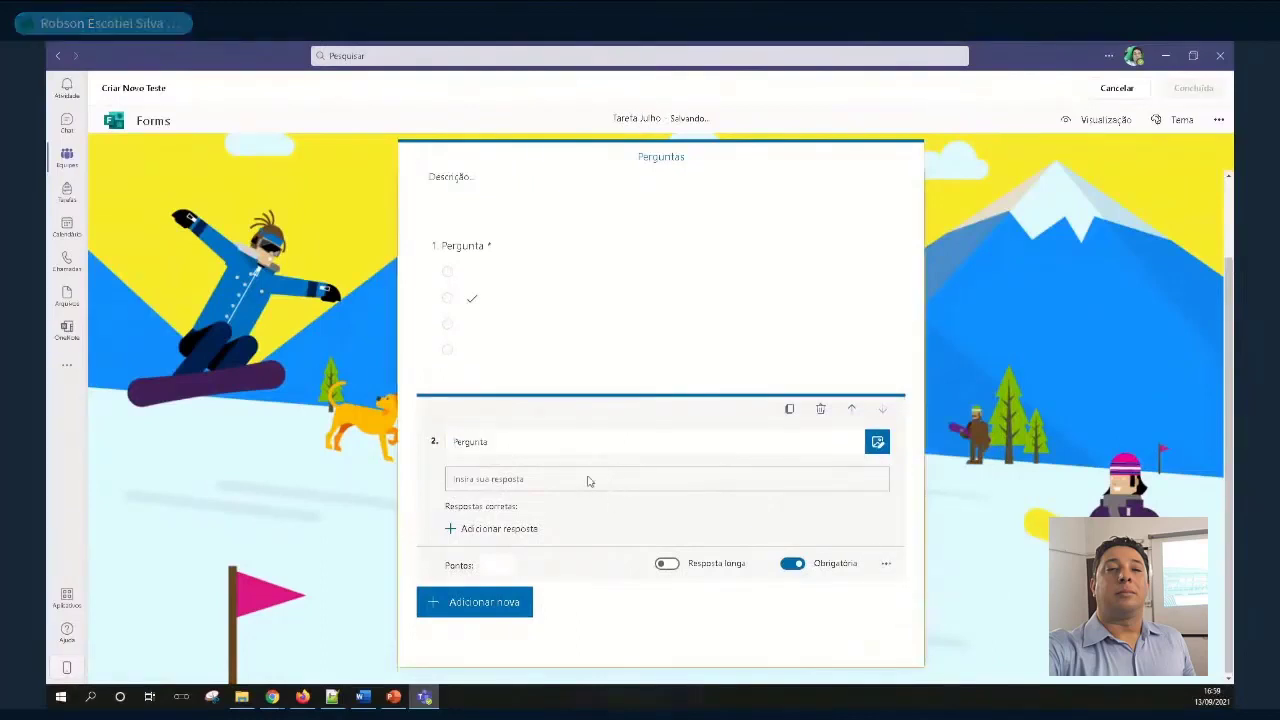
Add a correct-answer entry to question 2, leave it blank, and switch the question to a long answer (Resposta longa)
left_click(565, 442)
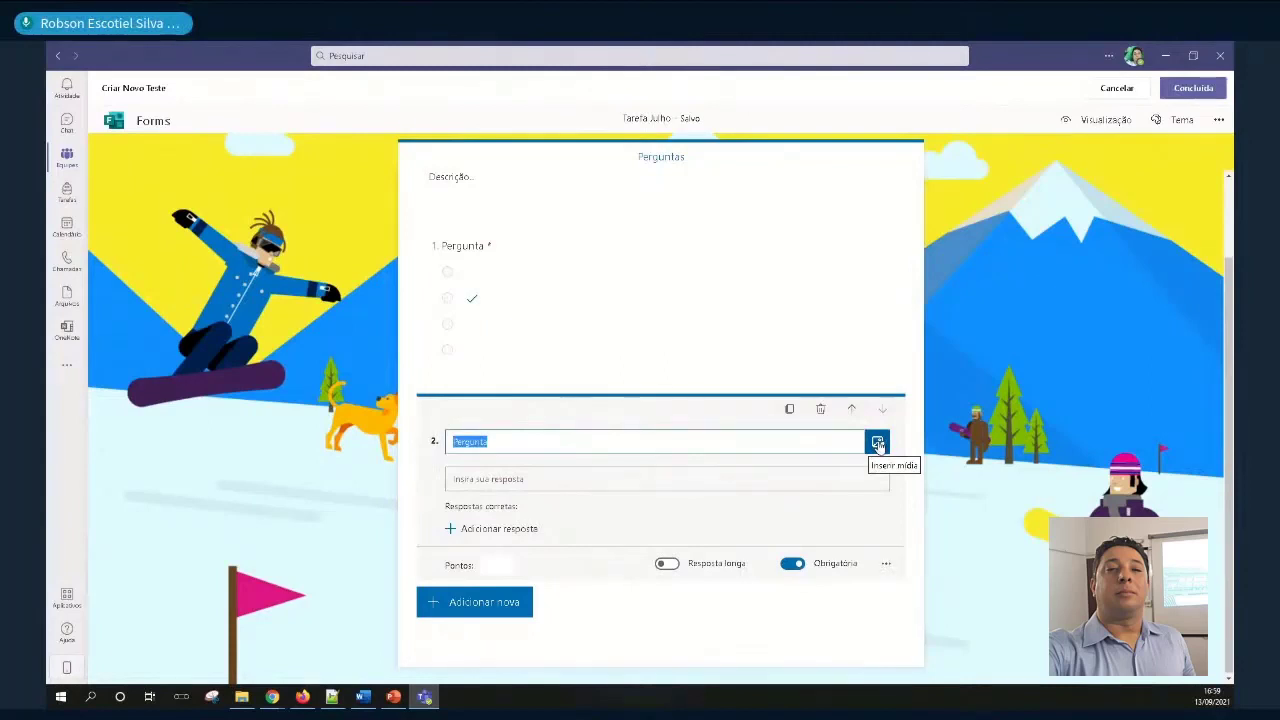
left_click(500, 530)
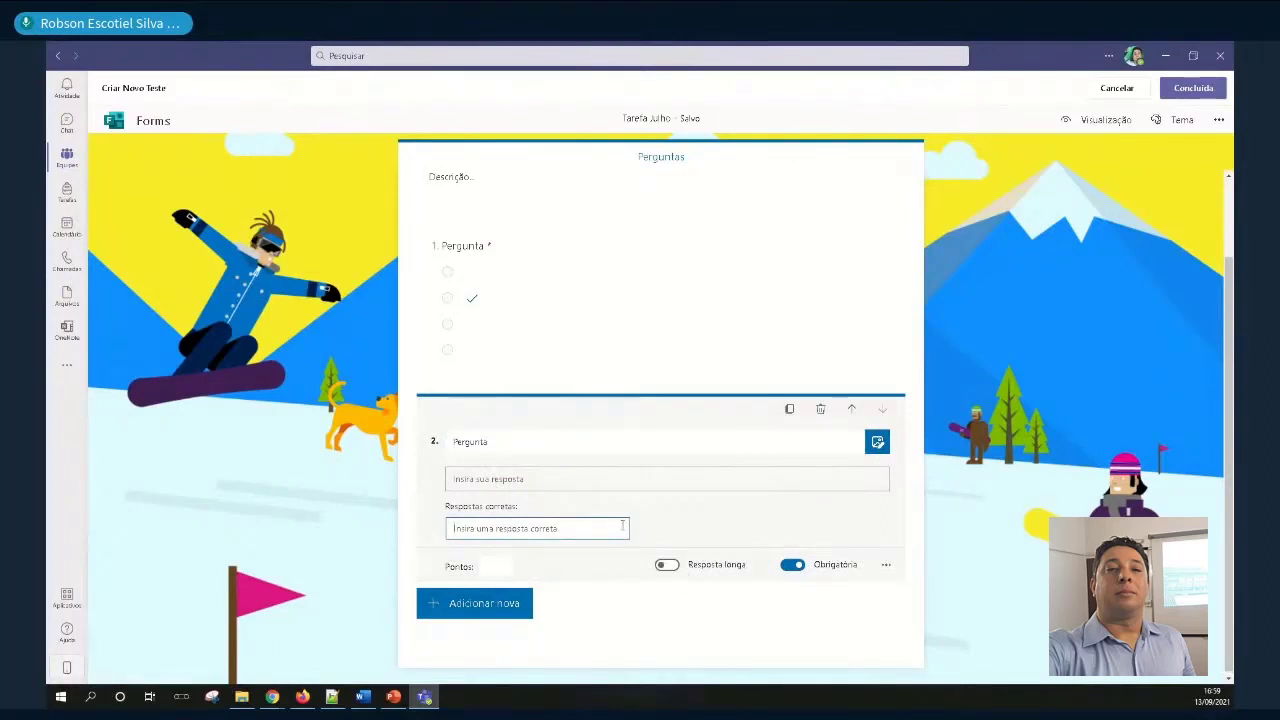
left_click(664, 565)
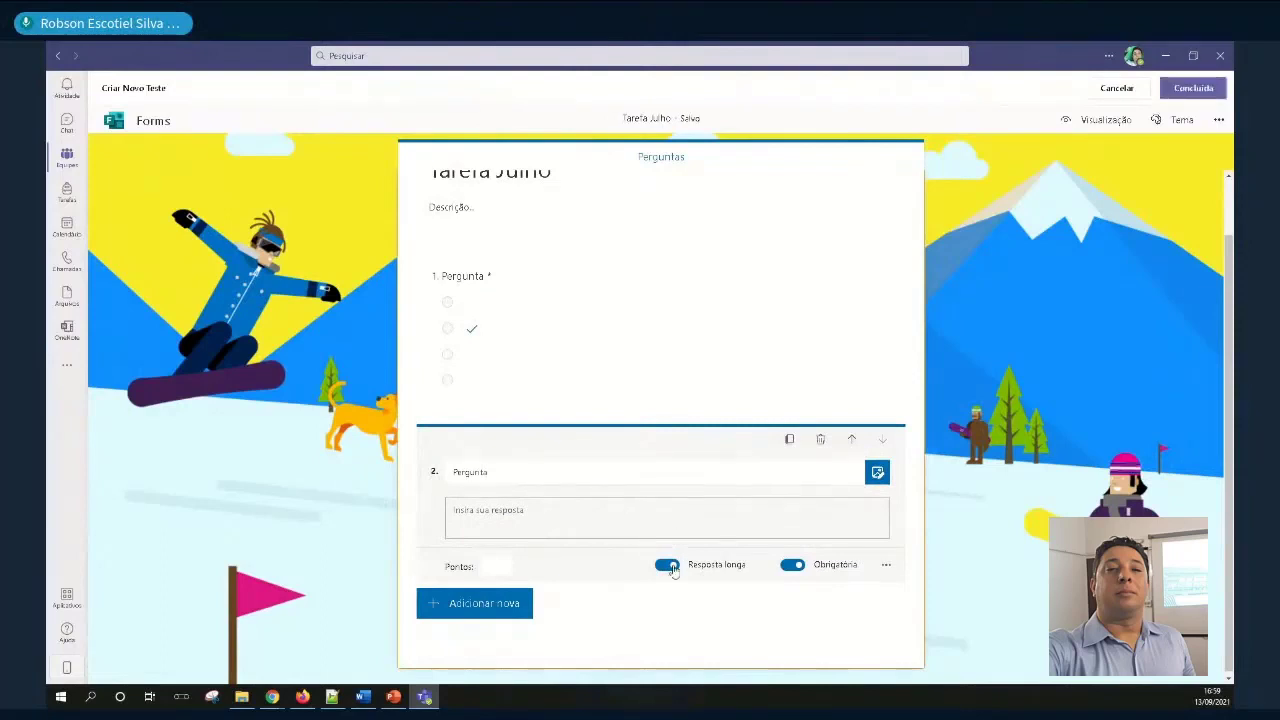
Add a rating question (Classificação) as question 3 and set it to 10 levels
left_click(490, 603)
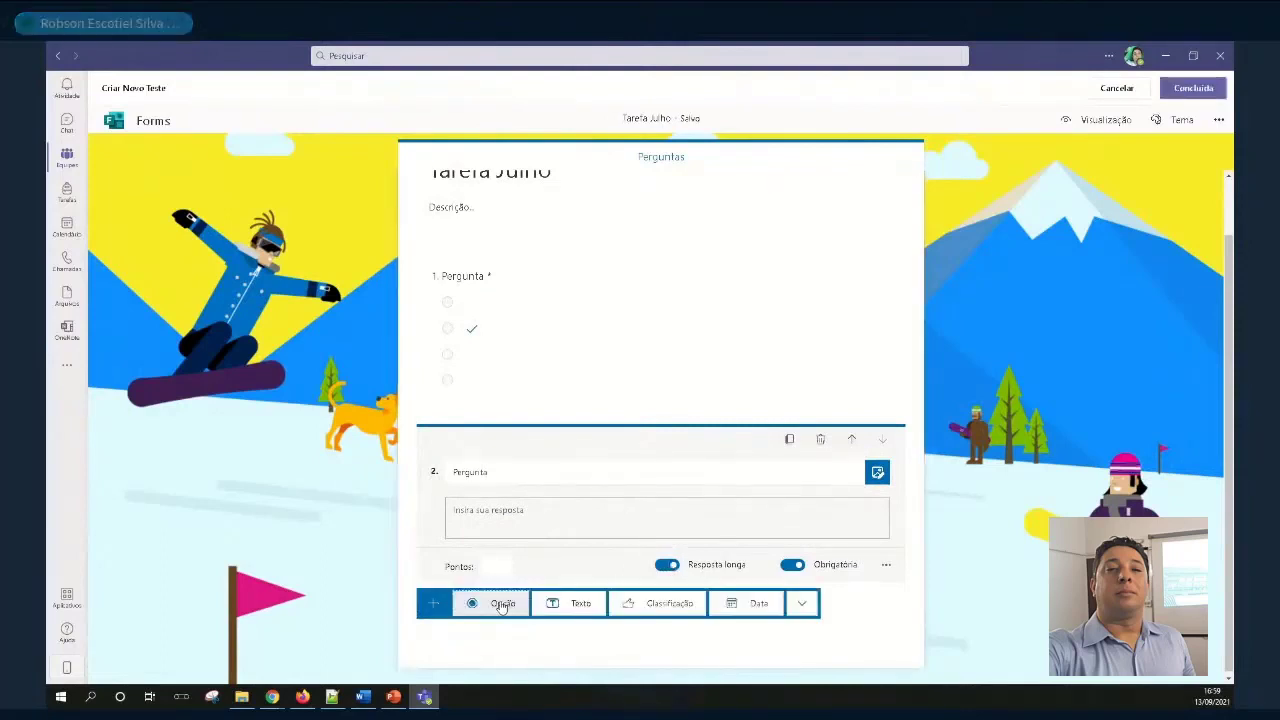
left_click(647, 606)
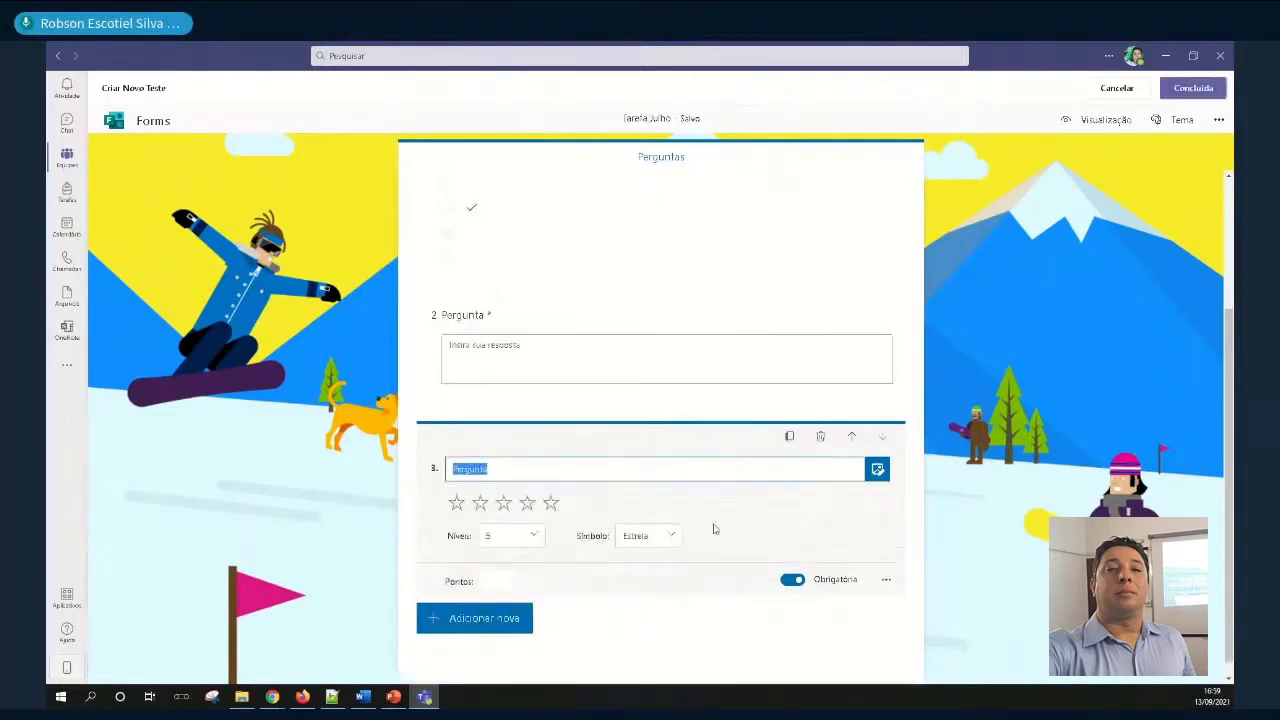
left_click(534, 537)
scroll(520, 630, "down", 2)
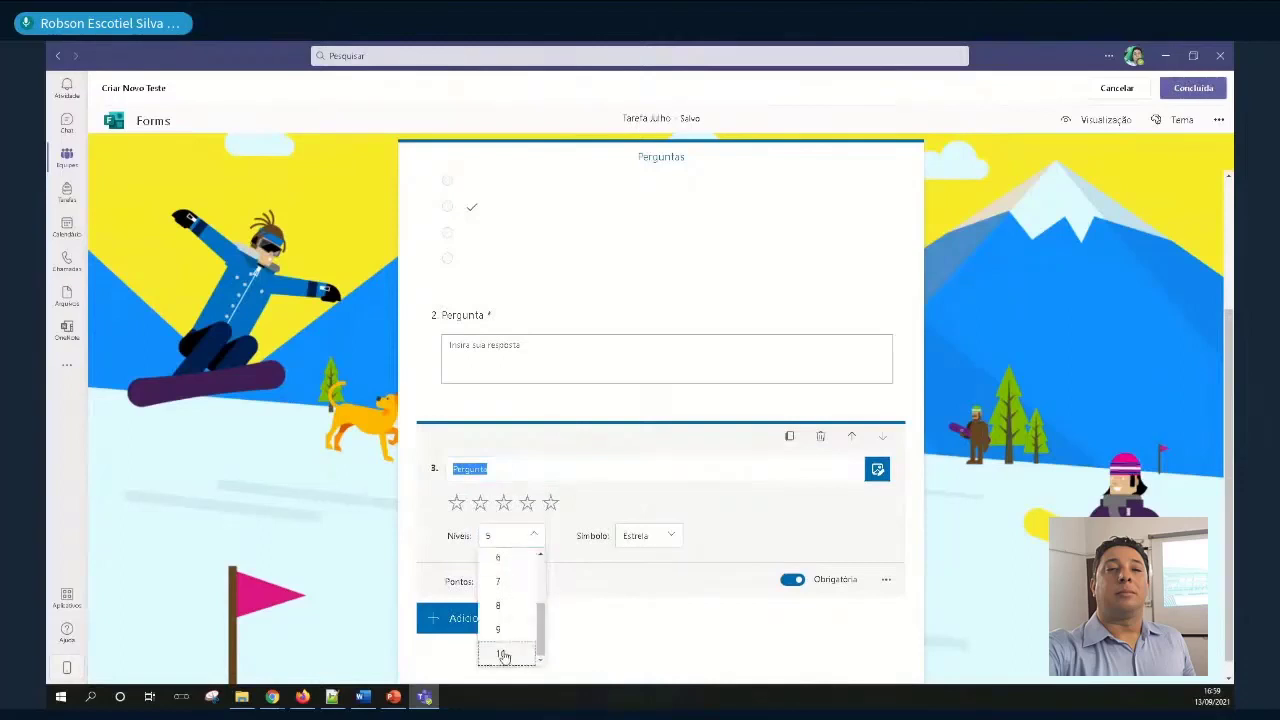
left_click(500, 652)
Try the Número symbol on question 3, restore Estrela, and set the rating to 7 levels
left_click(650, 537)
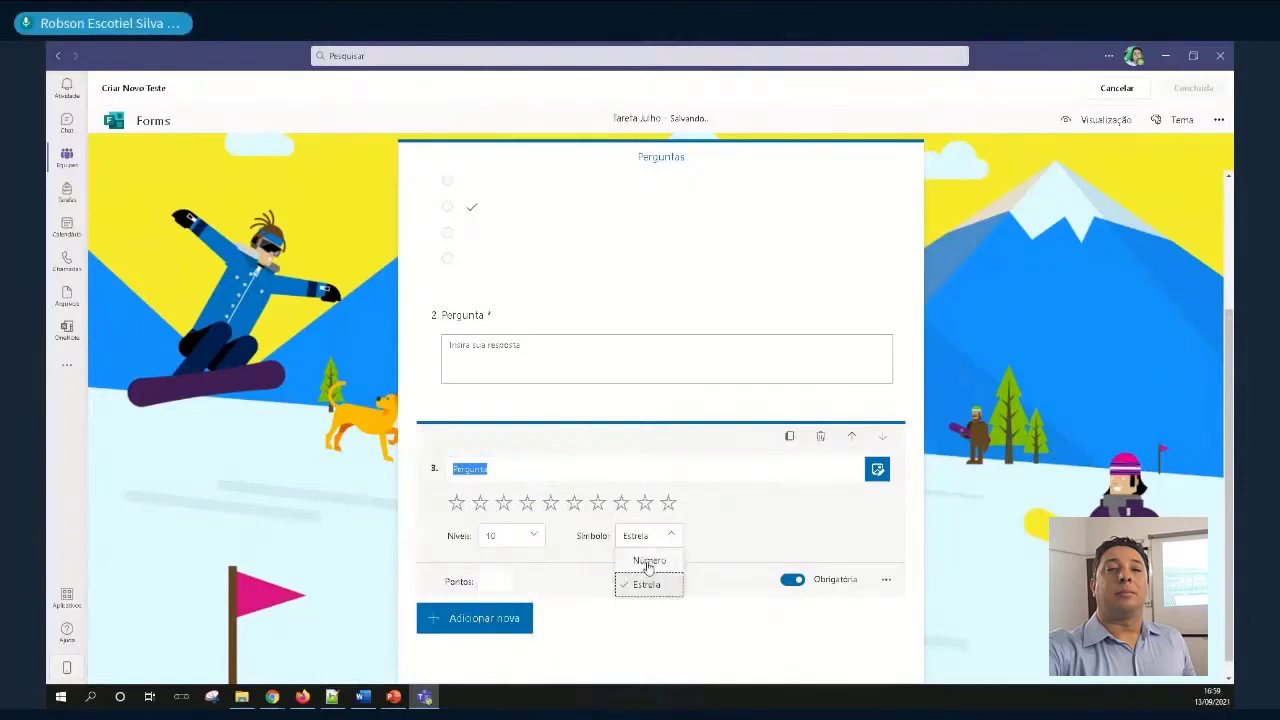
left_click(645, 564)
left_click(668, 551)
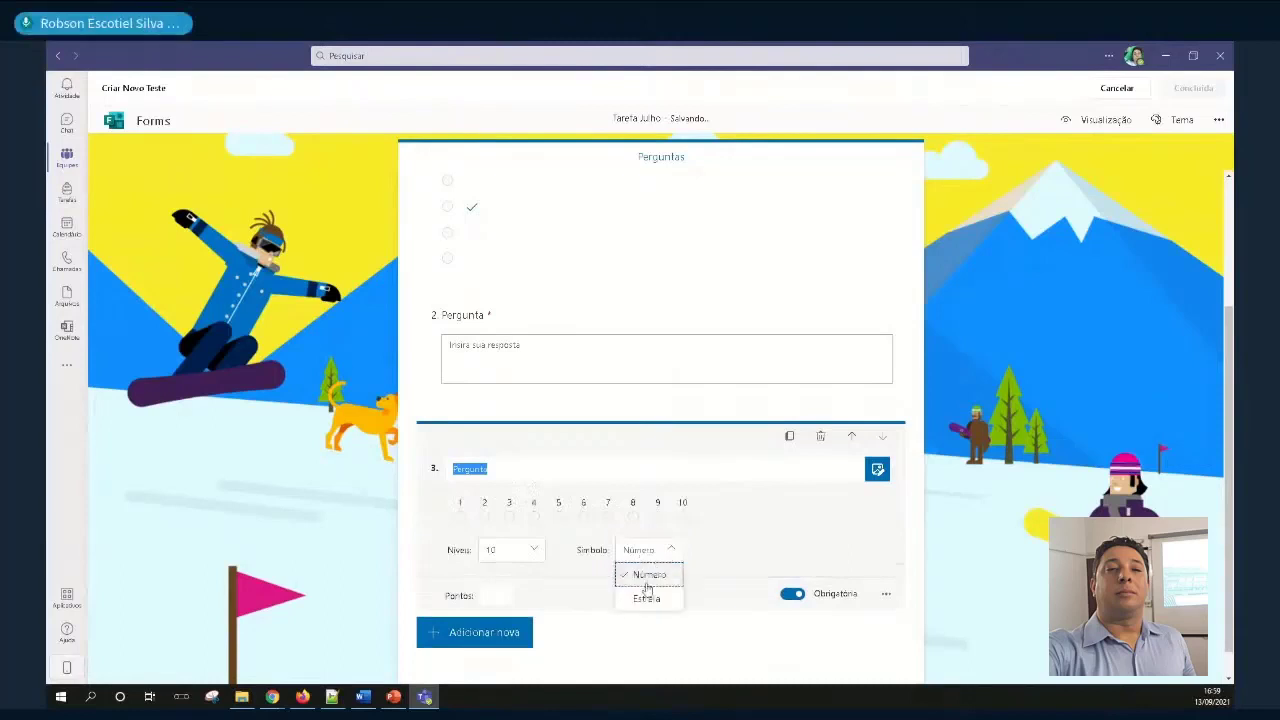
left_click(645, 598)
left_click(531, 517)
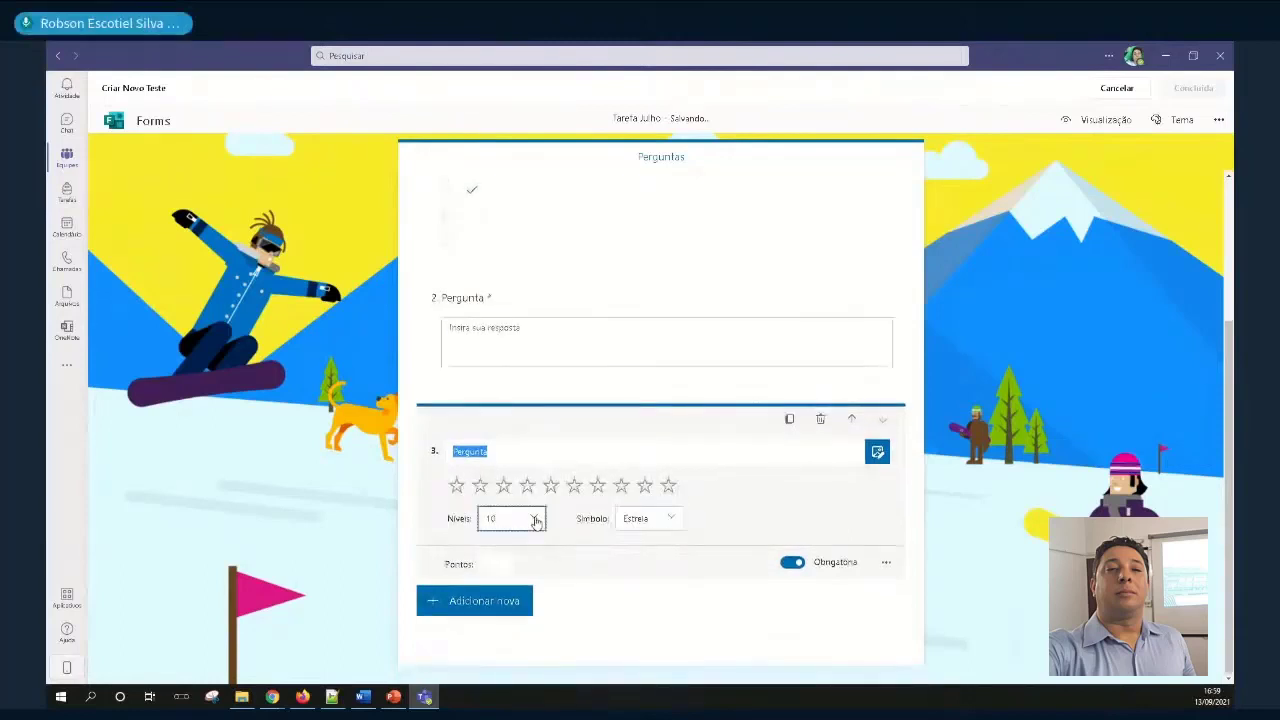
left_click(505, 564)
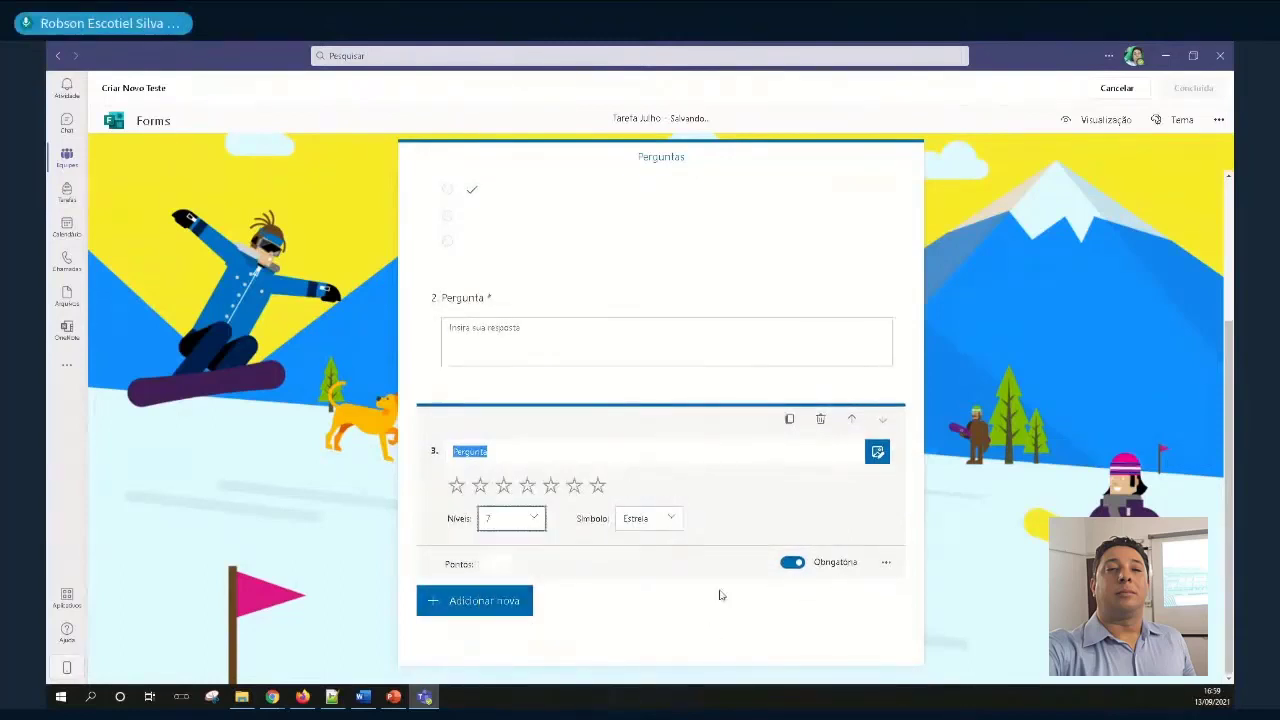
Add a date question (Data) as question 4 and a Likert question as question 5
left_click(514, 604)
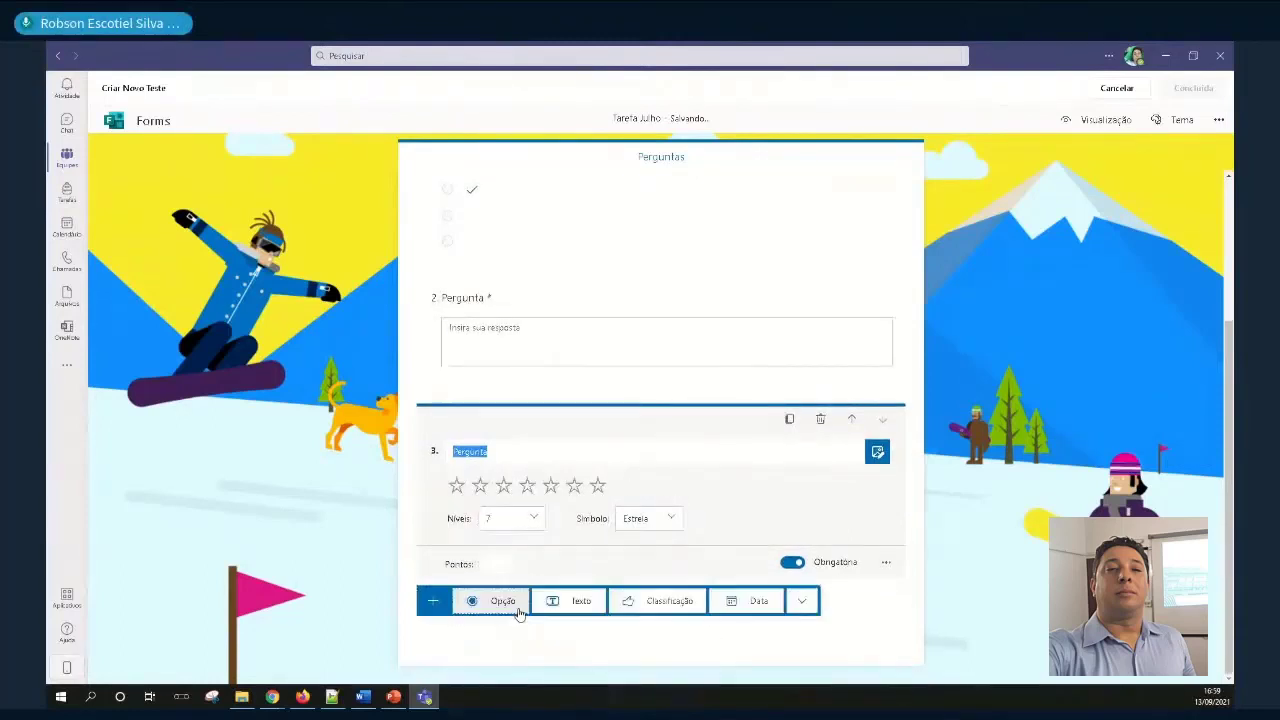
left_click(749, 602)
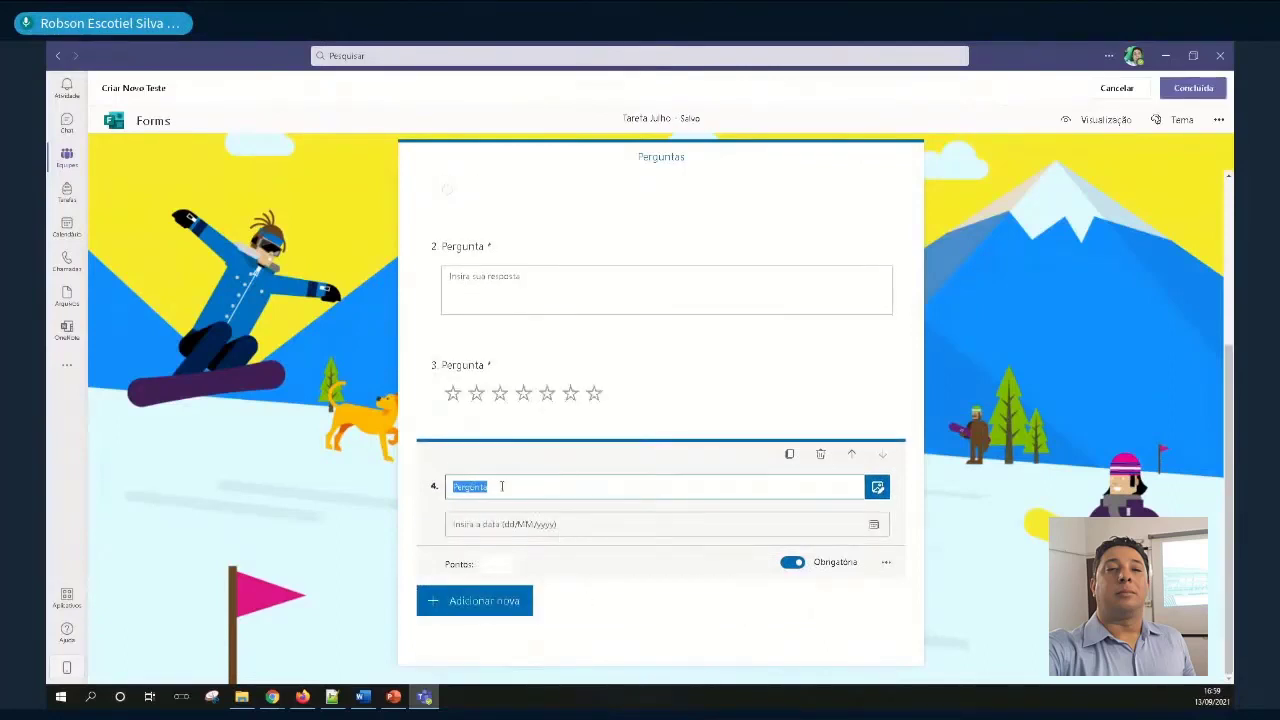
left_click(505, 606)
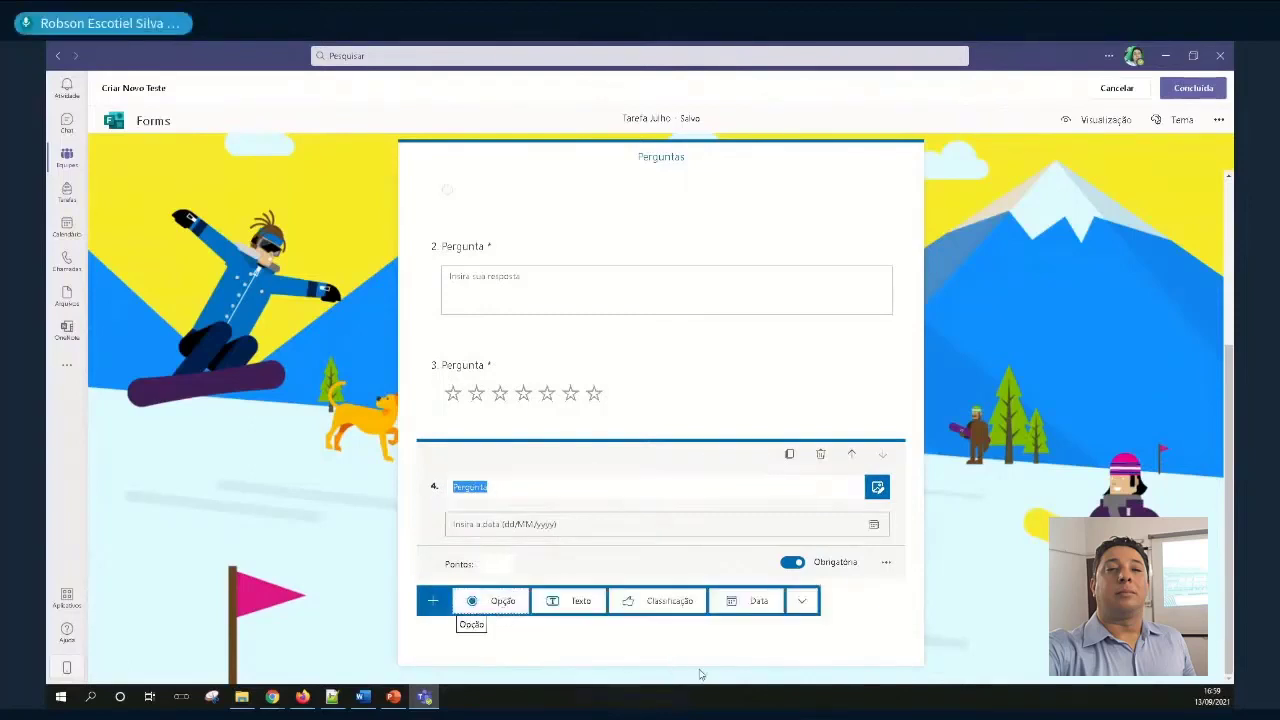
left_click(801, 601)
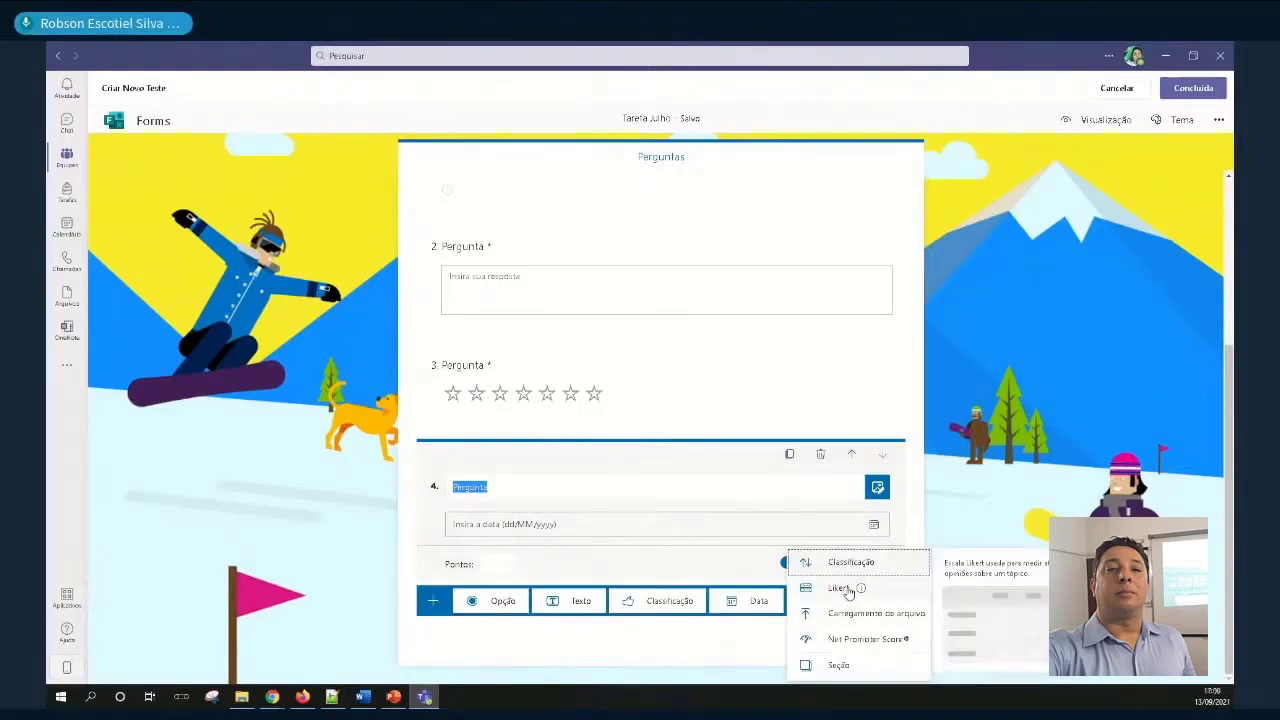
left_click(840, 588)
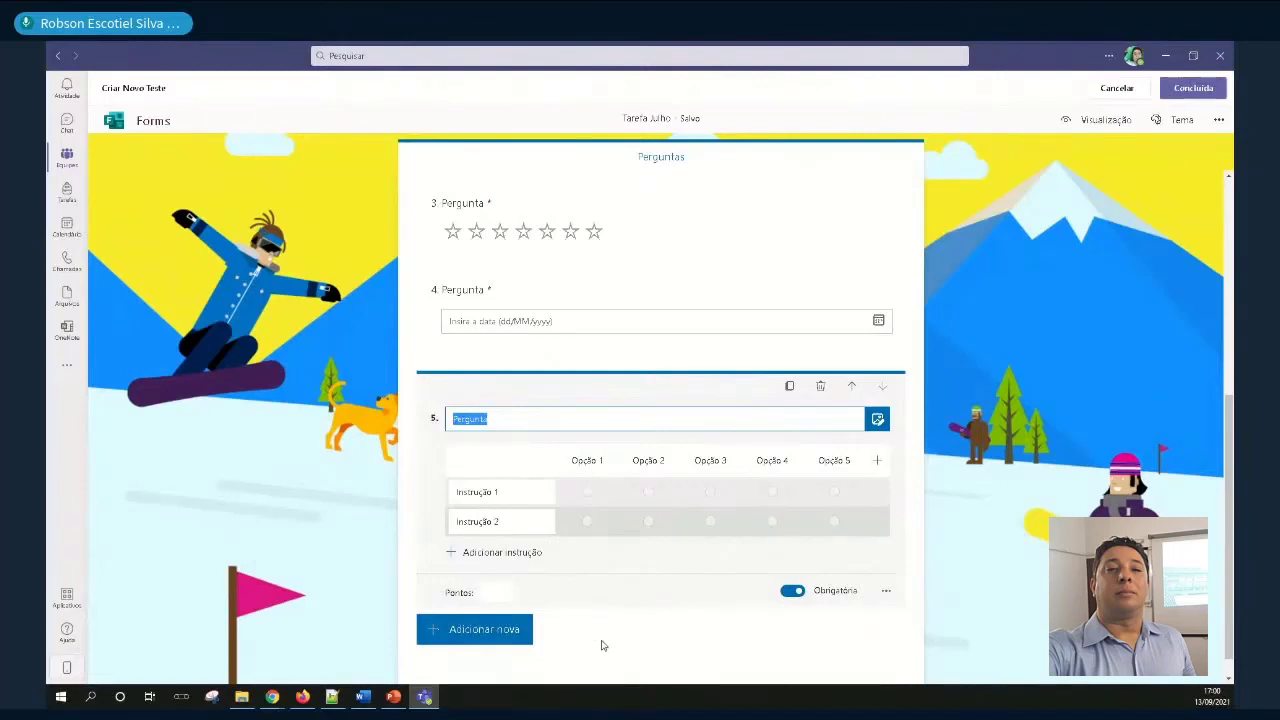
Check the additional question types without adding one, and finish the Tarefa Julho quiz to return to its assignment
left_click(480, 631)
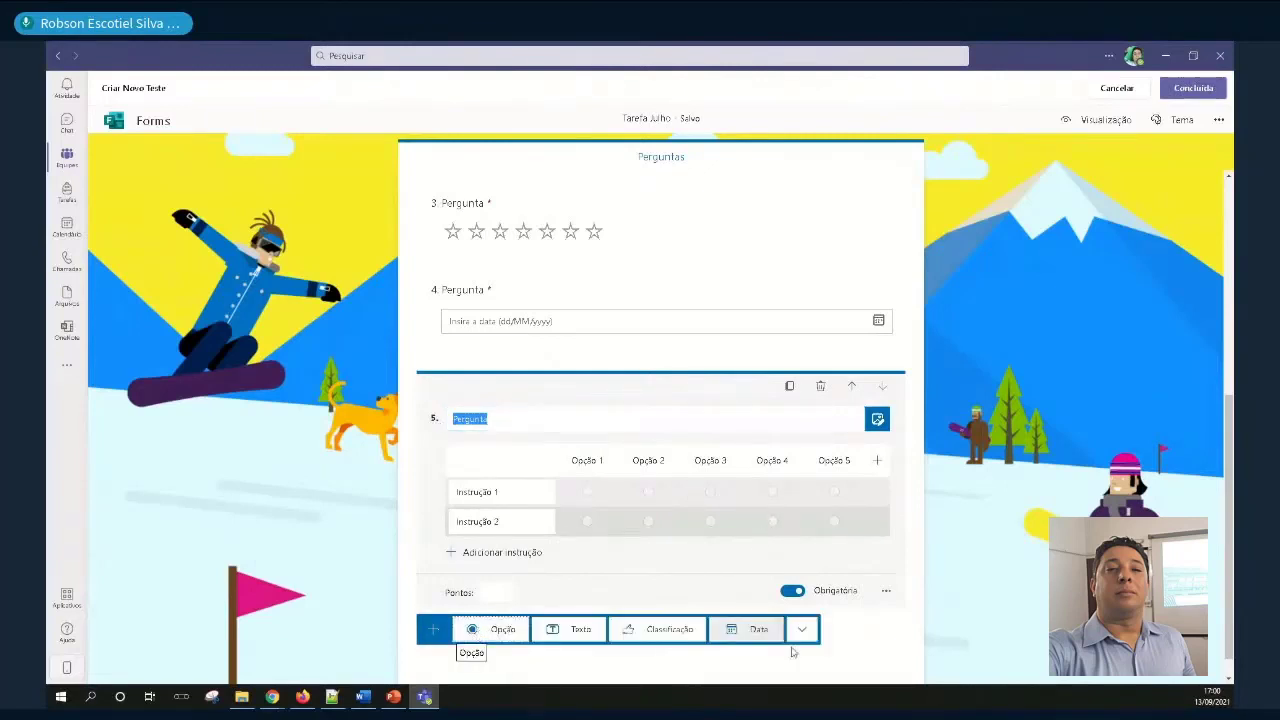
left_click(802, 638)
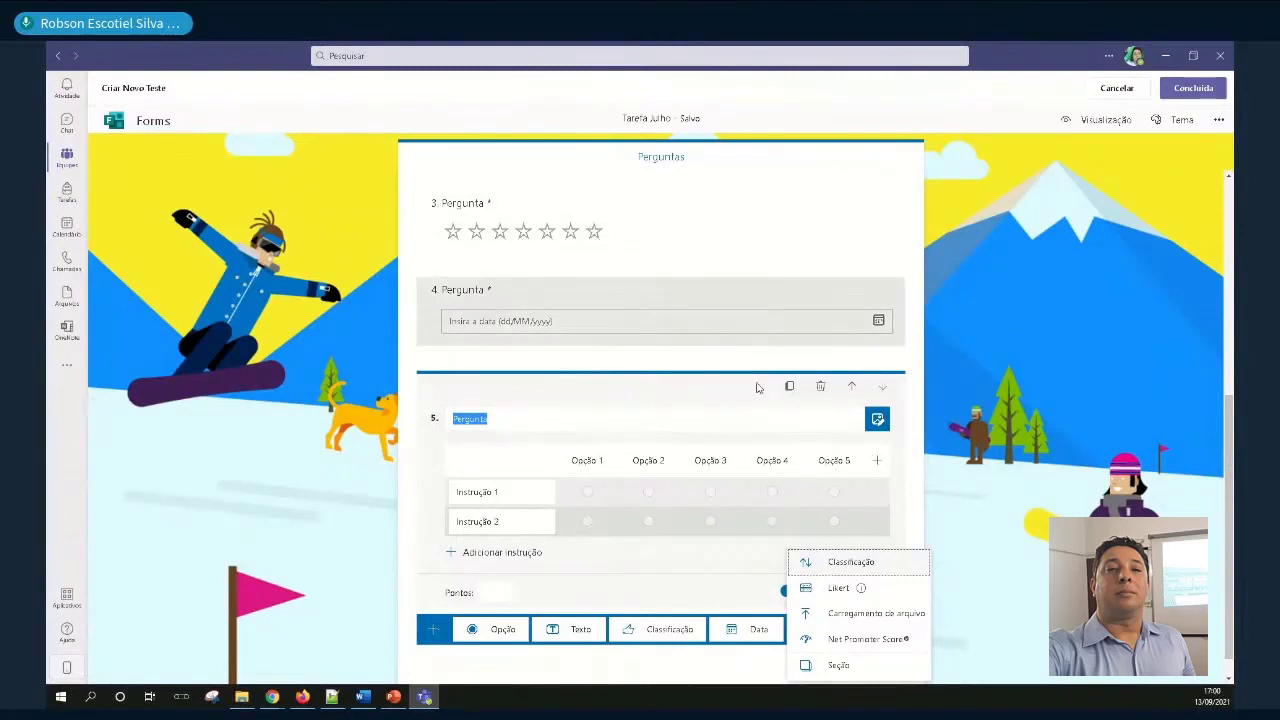
left_click(1026, 308)
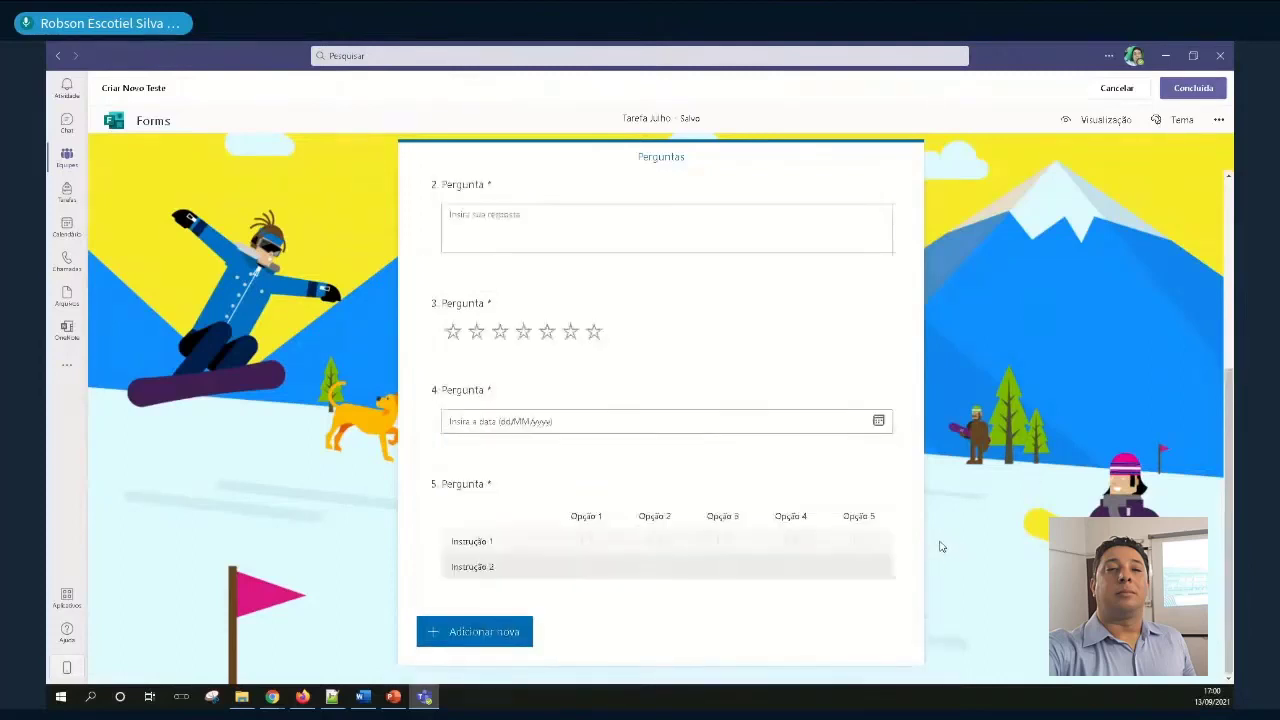
scroll(886, 371, "up", 5)
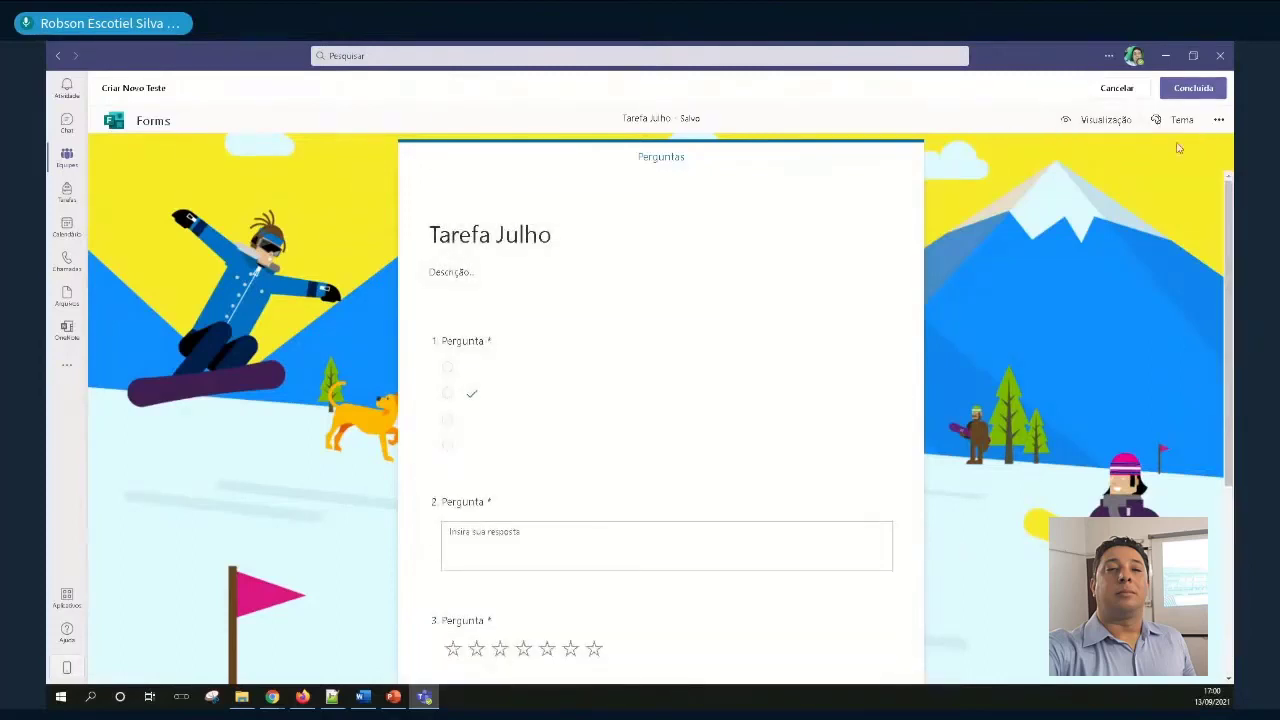
left_click(1197, 89)
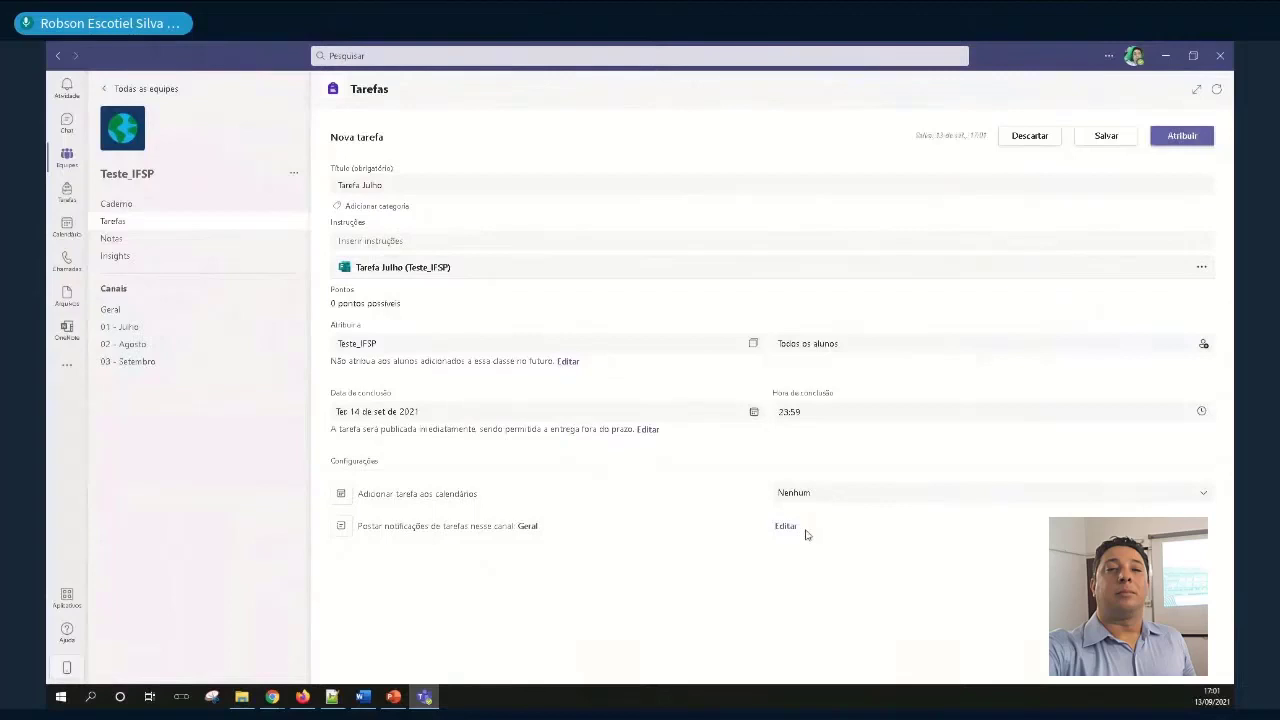
Set the assignment to be added to the calendars of Estudantes e proprietários da equipe and post its notifications in the 01 - Julho channel
left_click(797, 495)
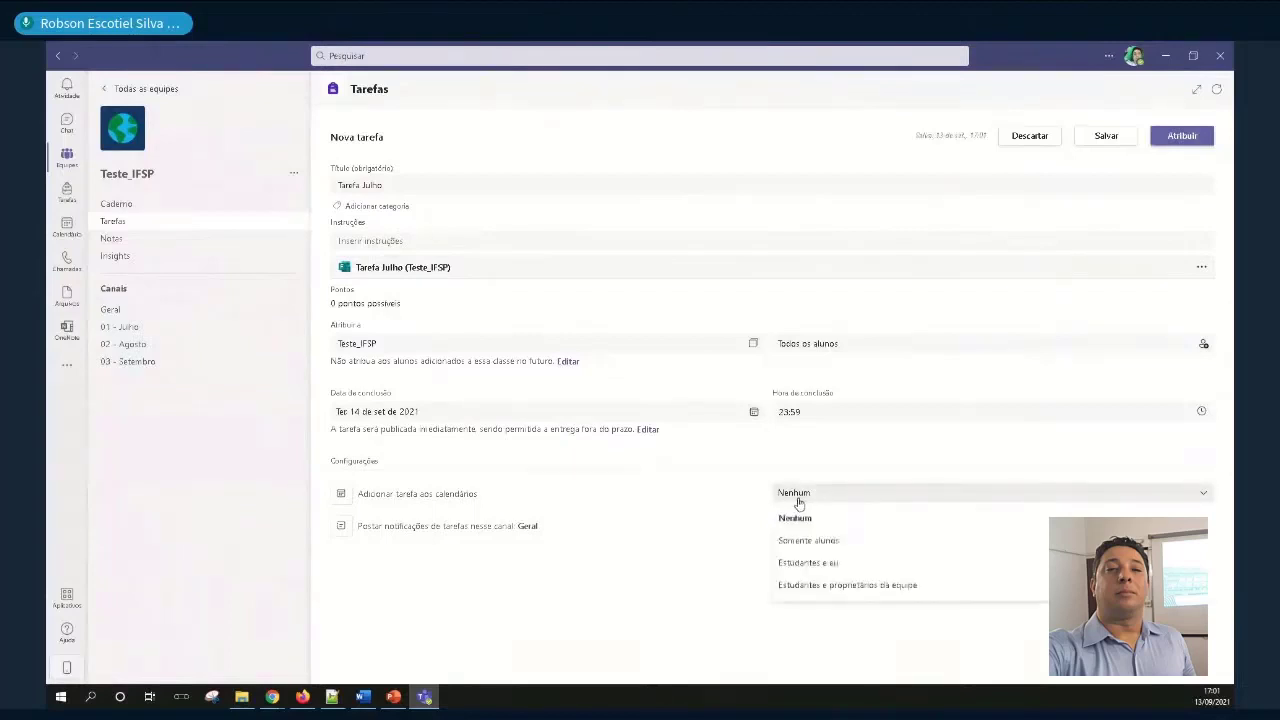
left_click(805, 588)
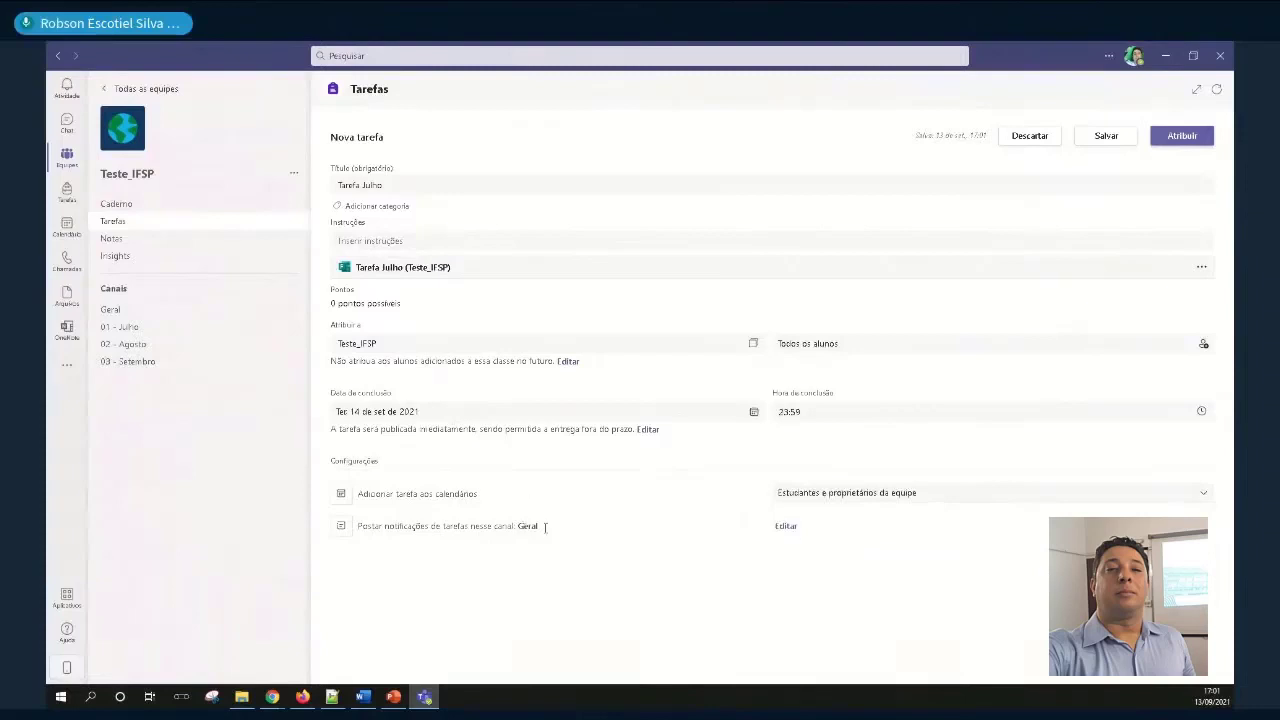
left_click(782, 527)
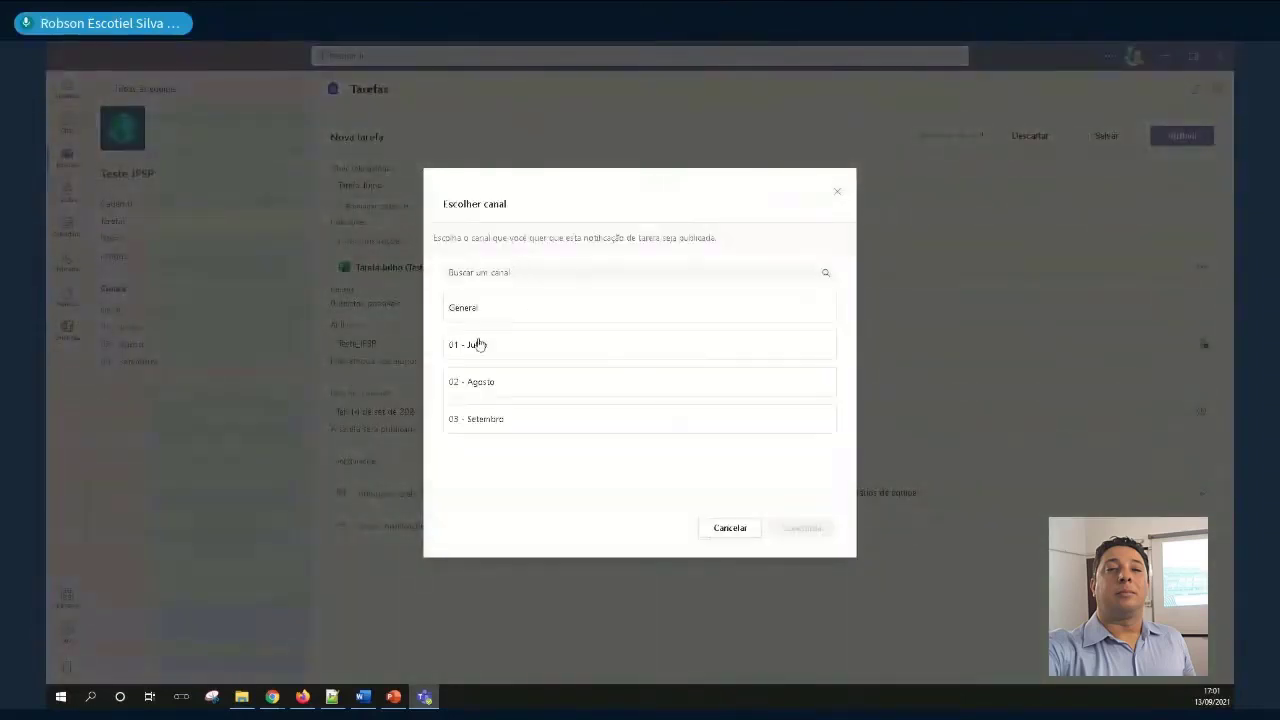
left_click(519, 344)
left_click(790, 528)
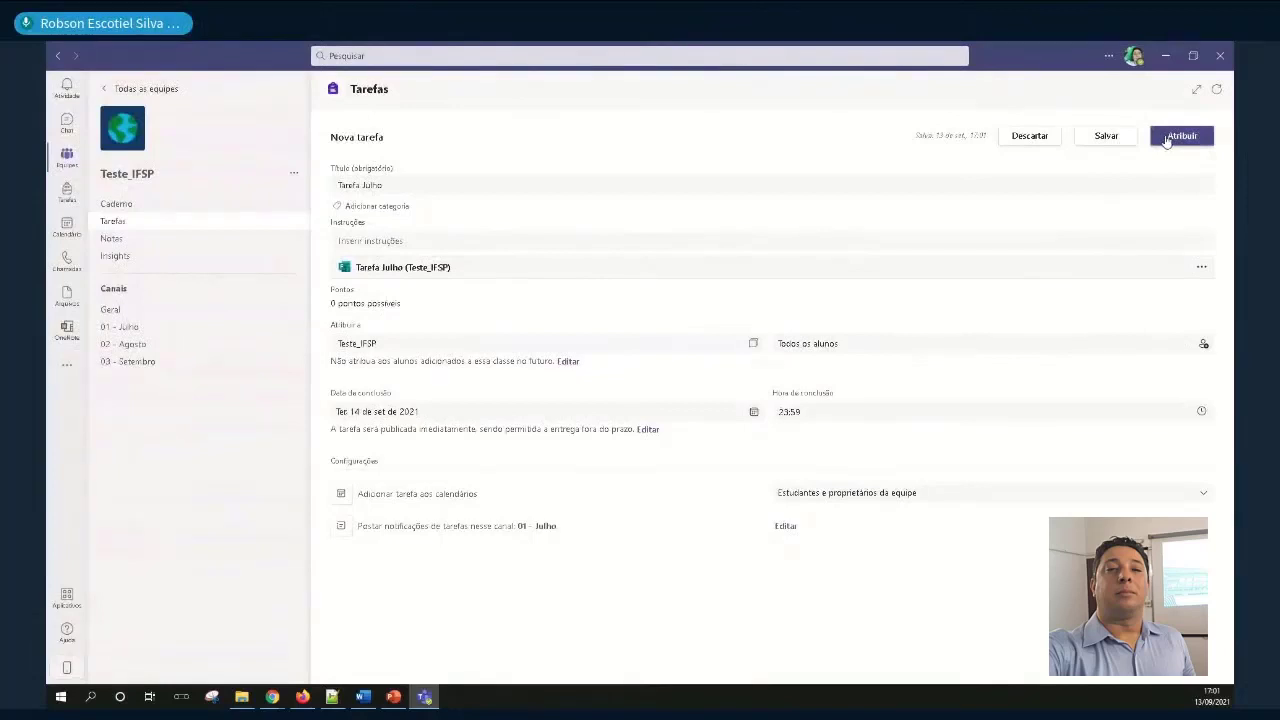
Save the Tarefa Julho assignment as a draft and display the team's draft assignments (Rascunhos)
left_click(1099, 142)
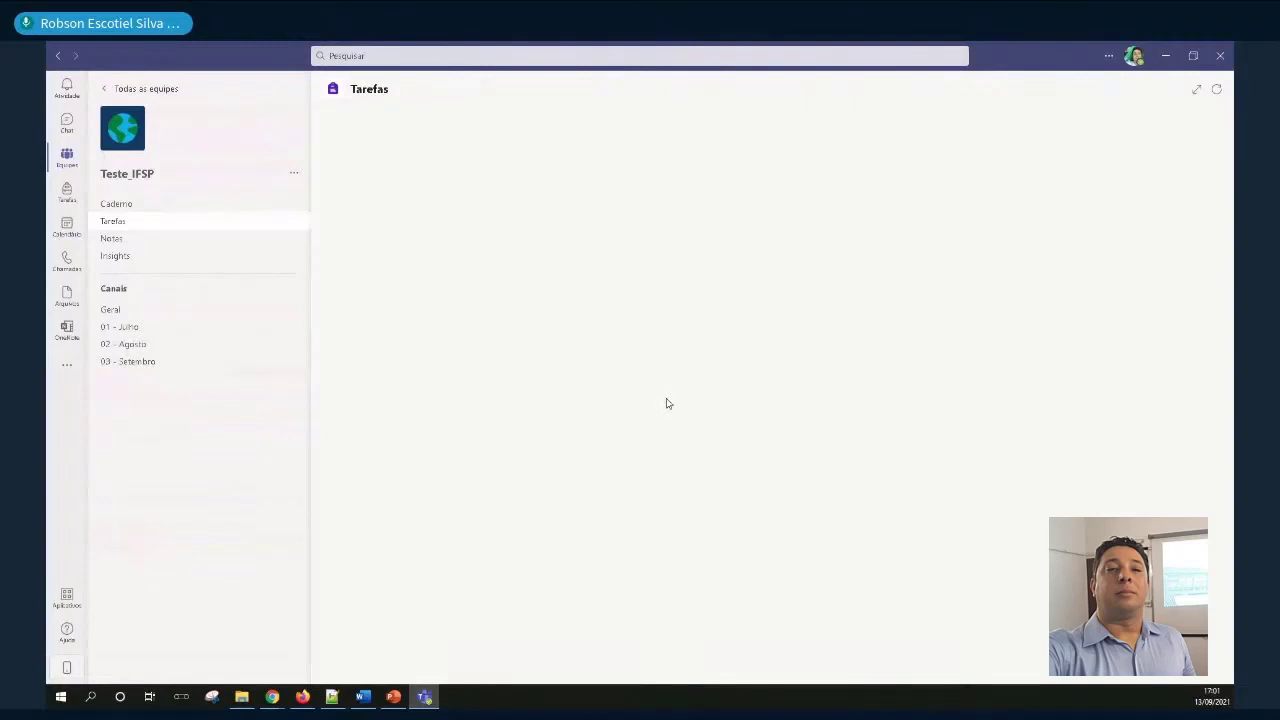
left_click(120, 208)
left_click(112, 224)
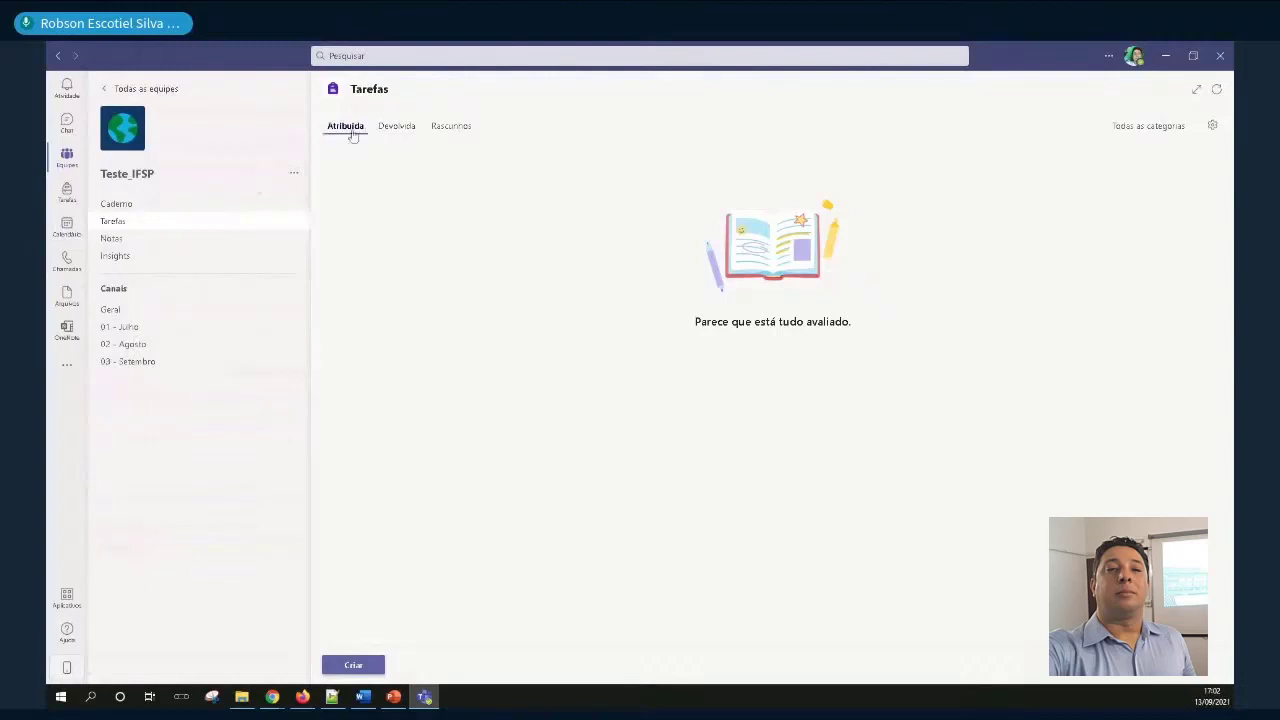
left_click(452, 128)
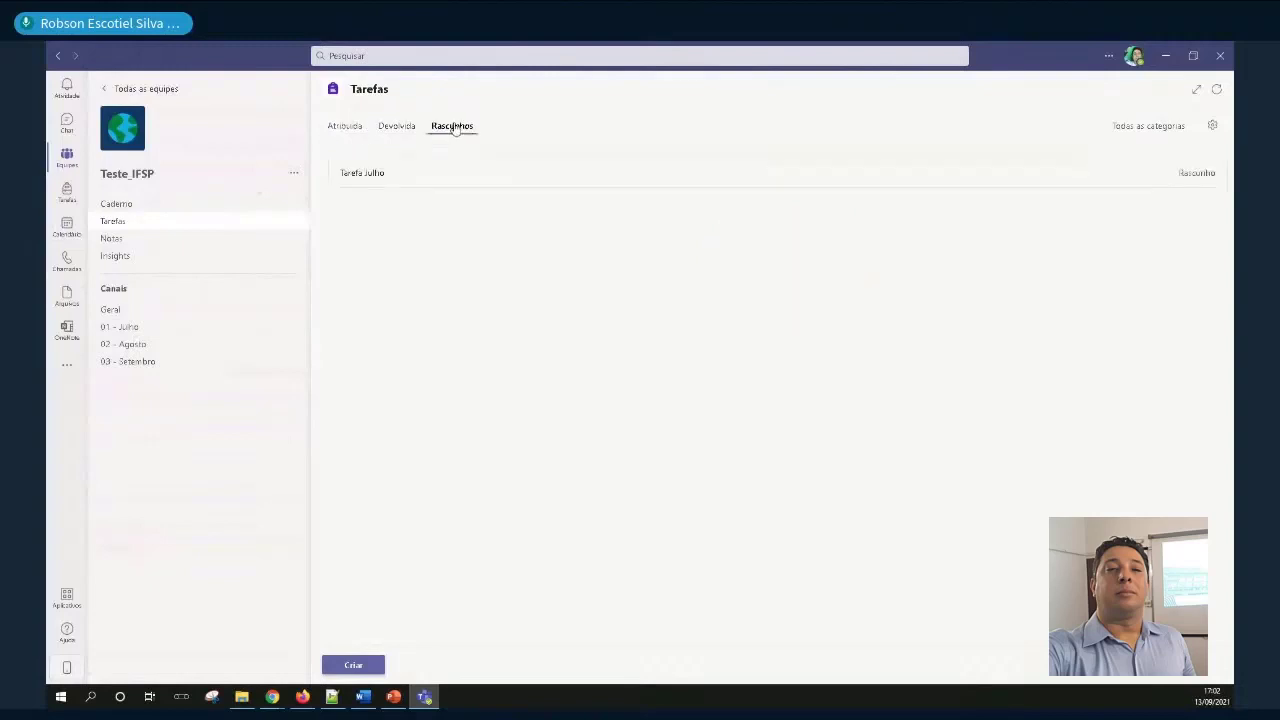
Open the Tarefa Julho draft, assign it to the class, and display the assigned tasks (Atribuída)
left_click(413, 173)
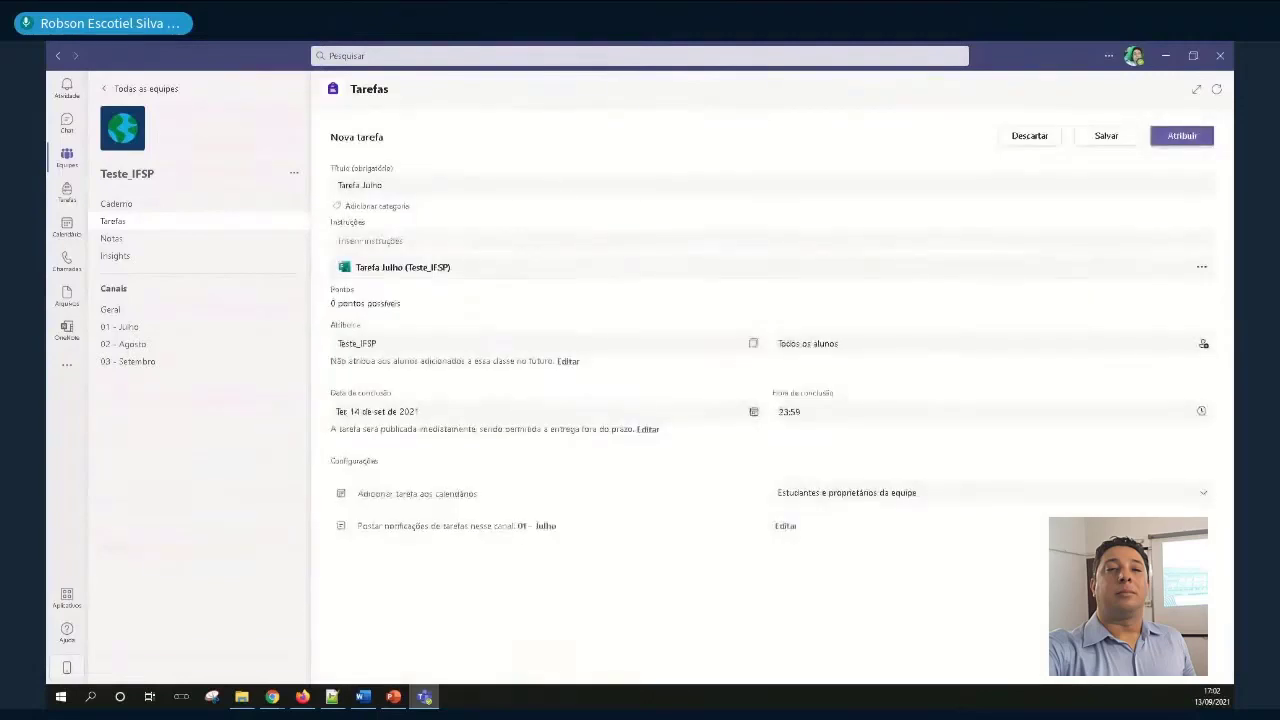
left_click(1185, 136)
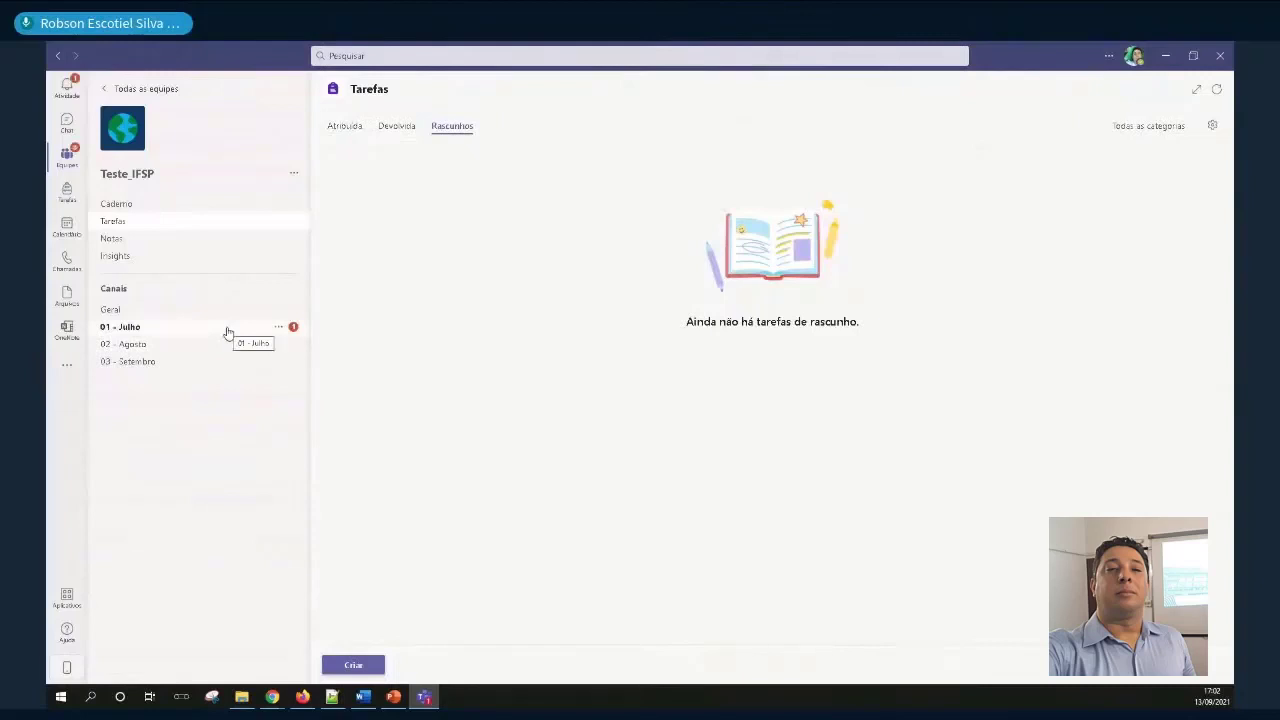
left_click(350, 130)
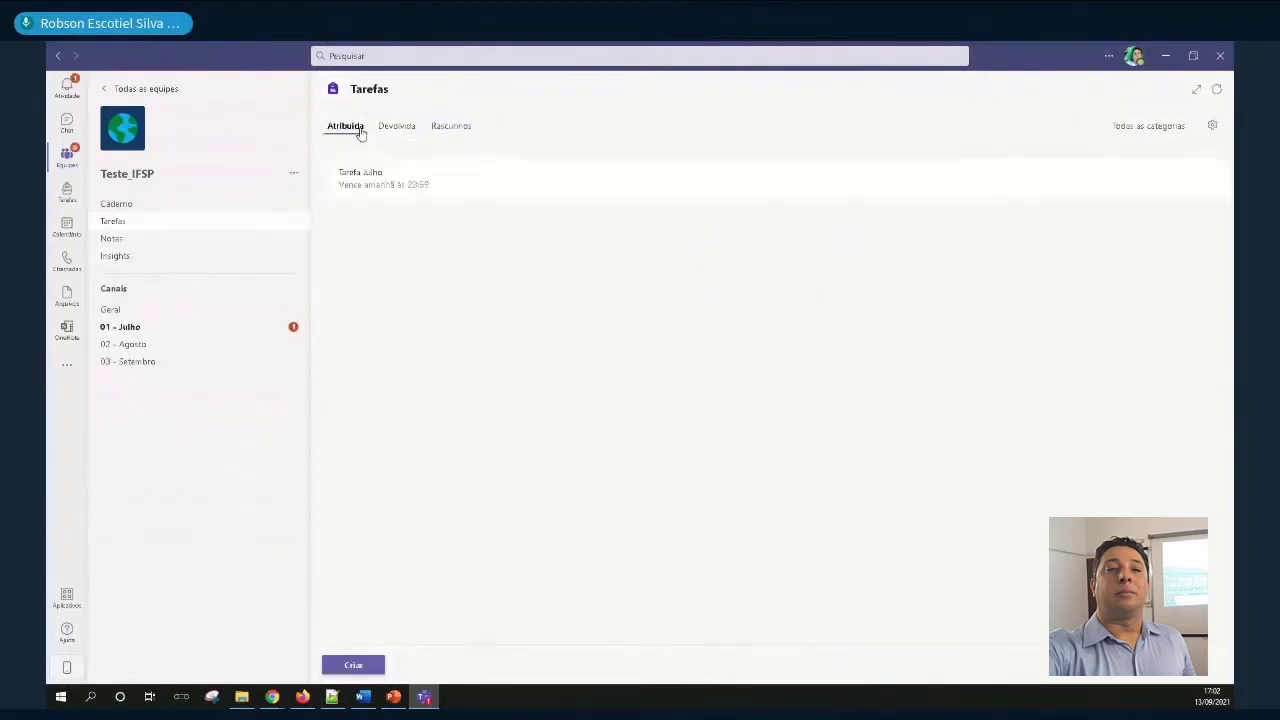
Open the assigned Tarefa Julho and preview it in student view (Exibição de aluno)
left_click(456, 189)
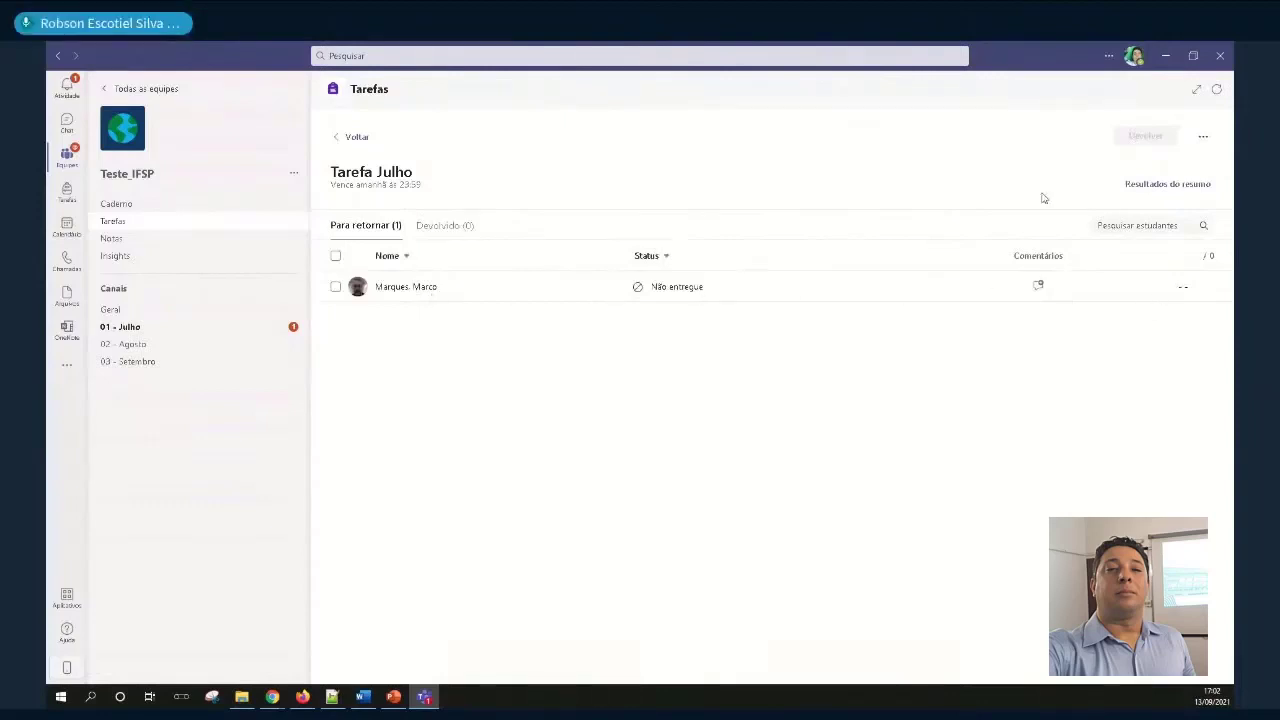
left_click(1202, 138)
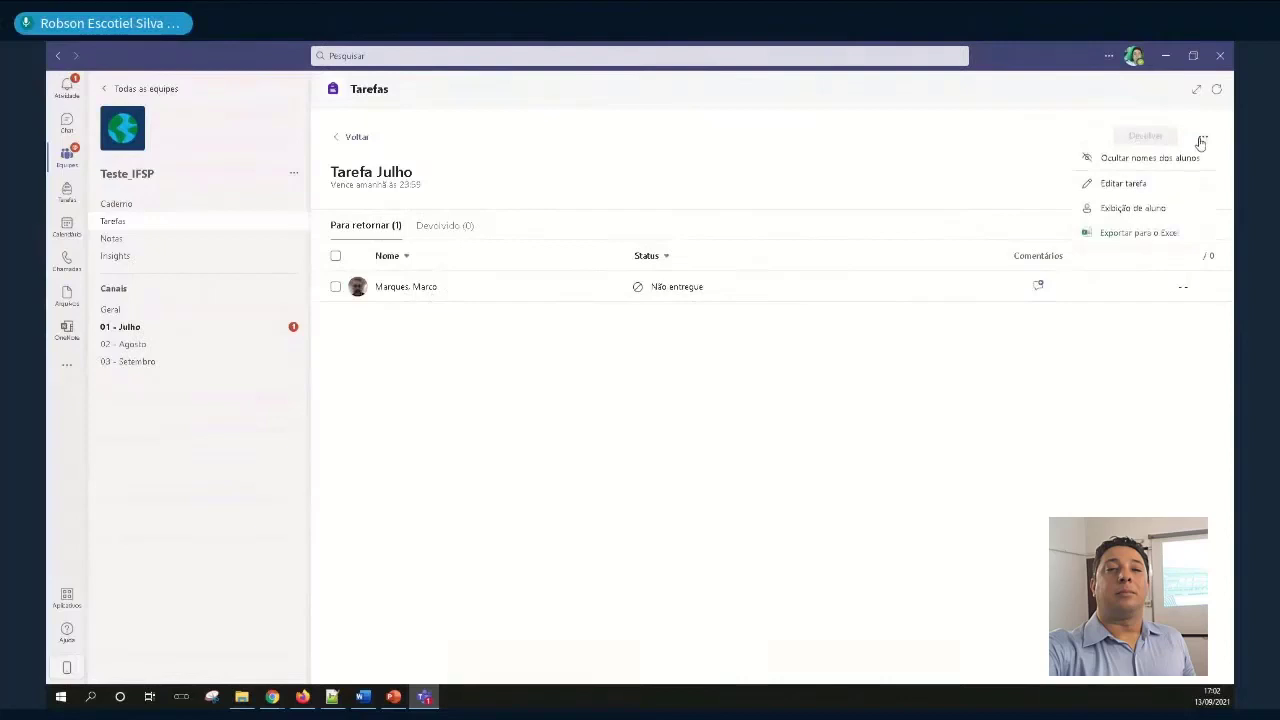
left_click(1184, 210)
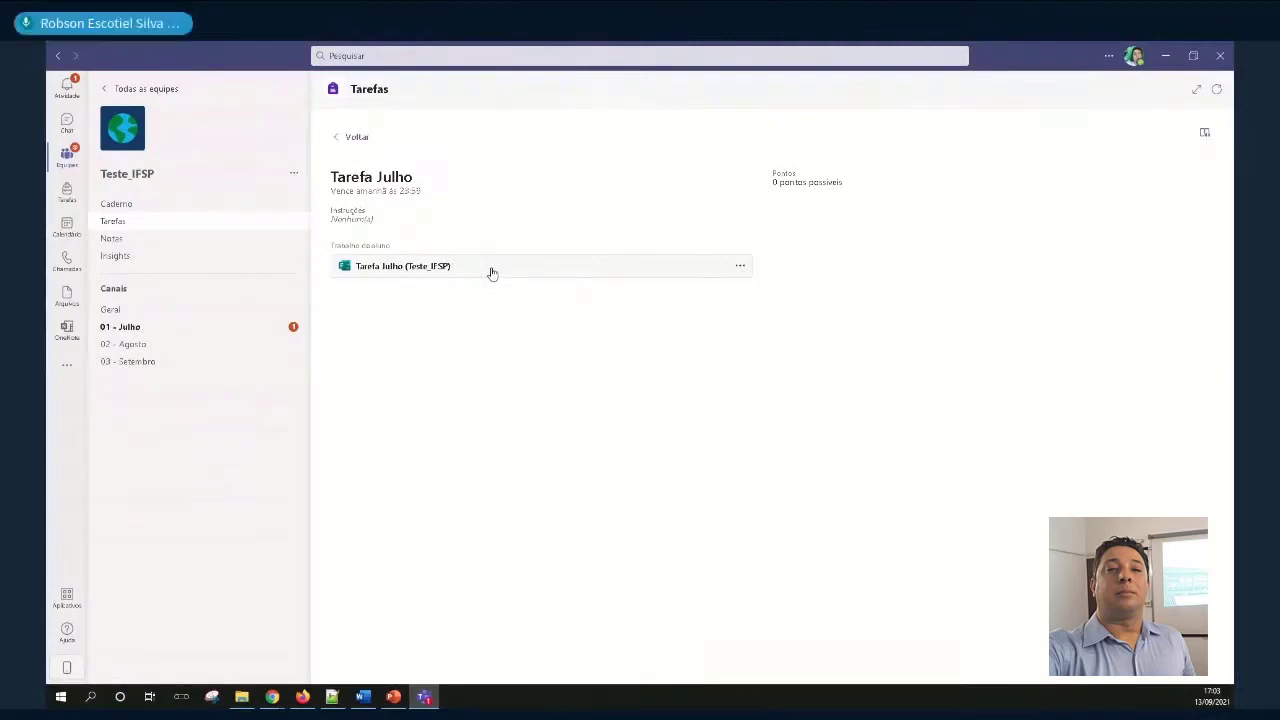
Check the assignment notification among the 01 - Julho channel posts, and compare with the posts in Geral
left_click(157, 330)
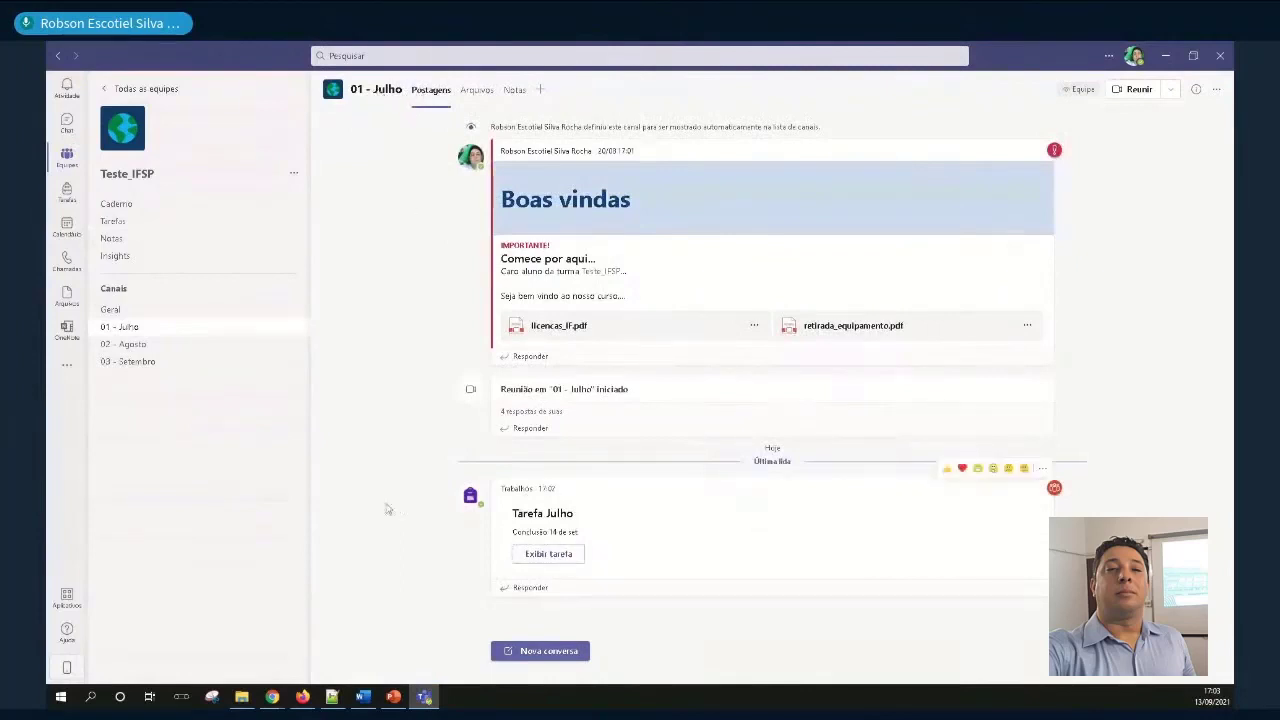
left_click(118, 311)
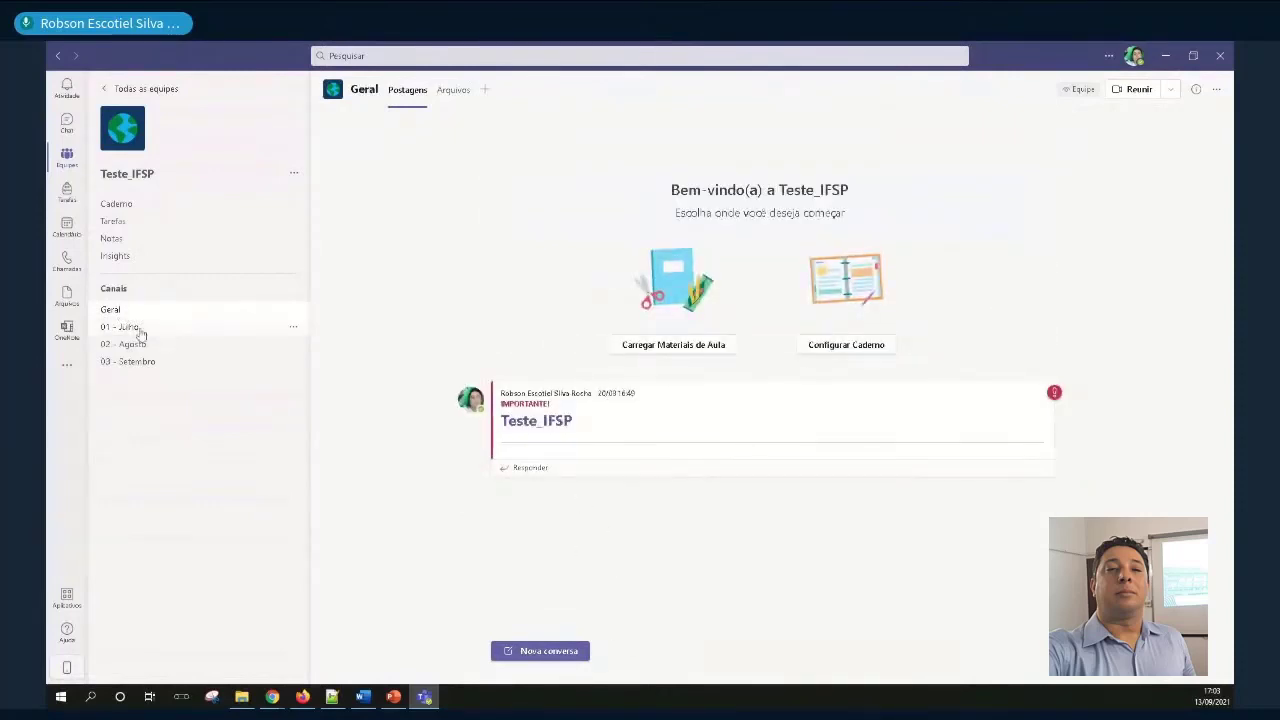
Check the posts of the 01 - Julho, 02 - Agosto and 03 - Setembro channels for assignment notifications
left_click(131, 329)
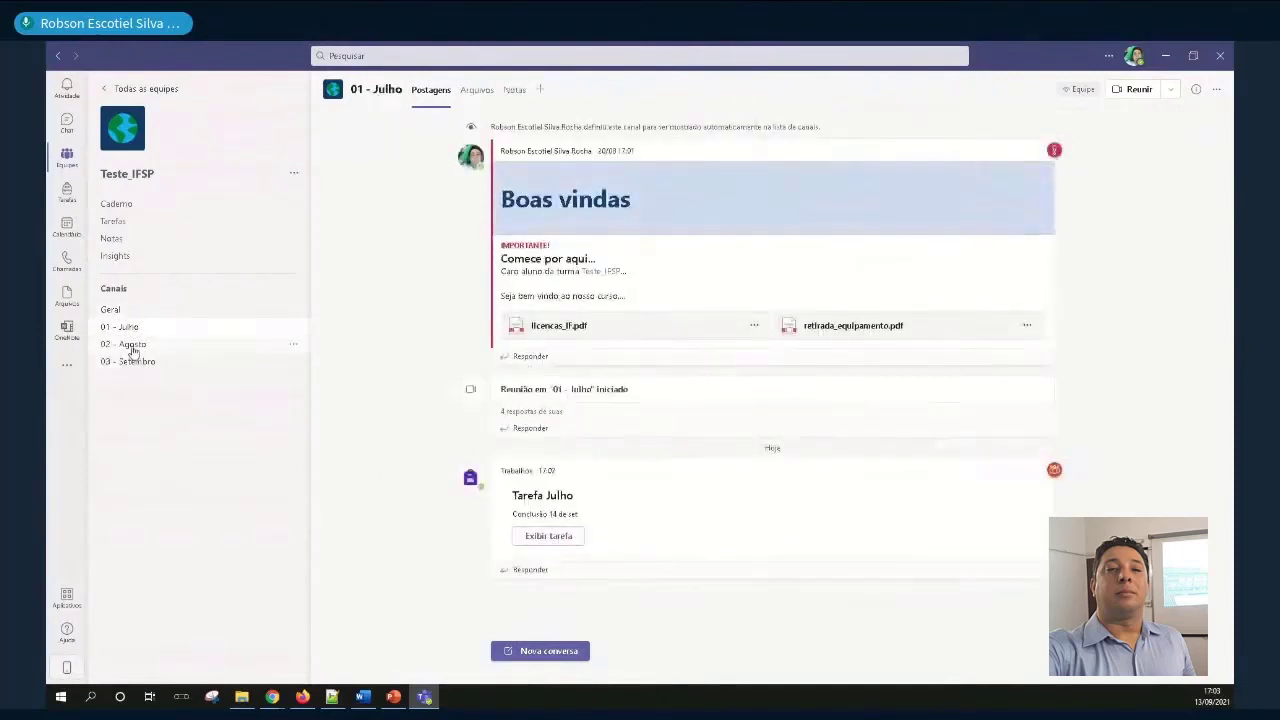
left_click(130, 348)
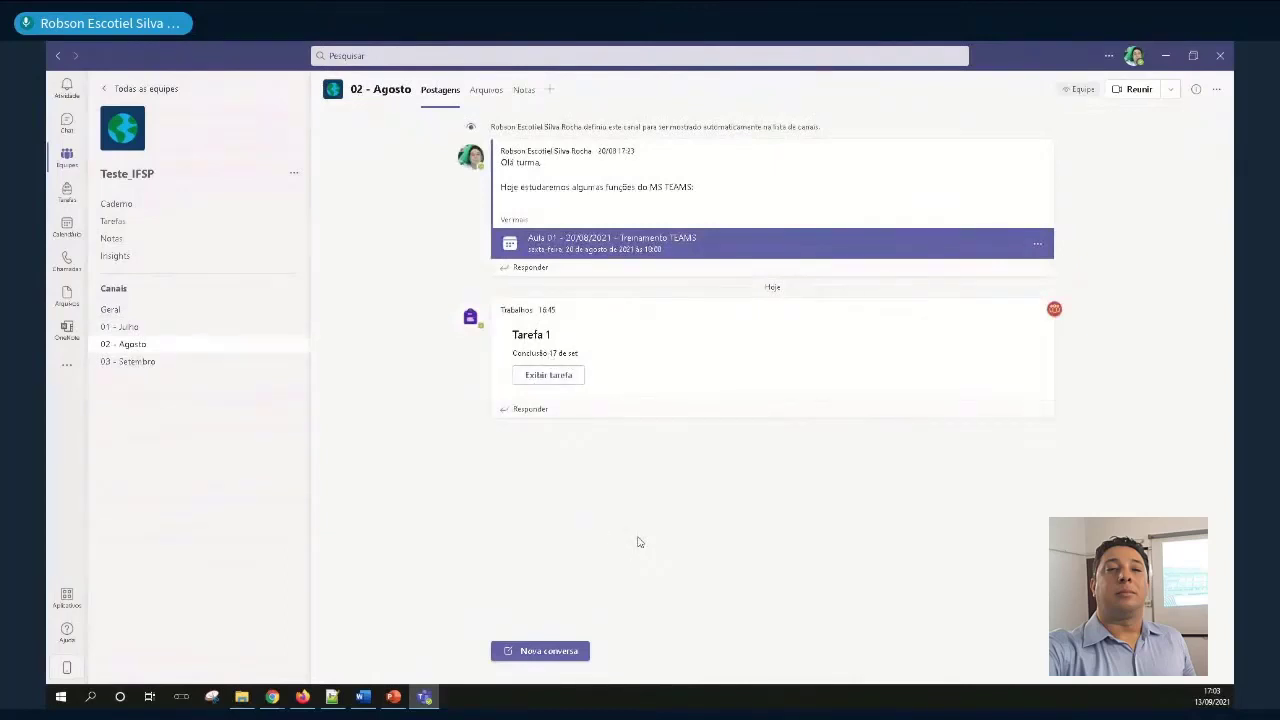
key("alt+Tab")
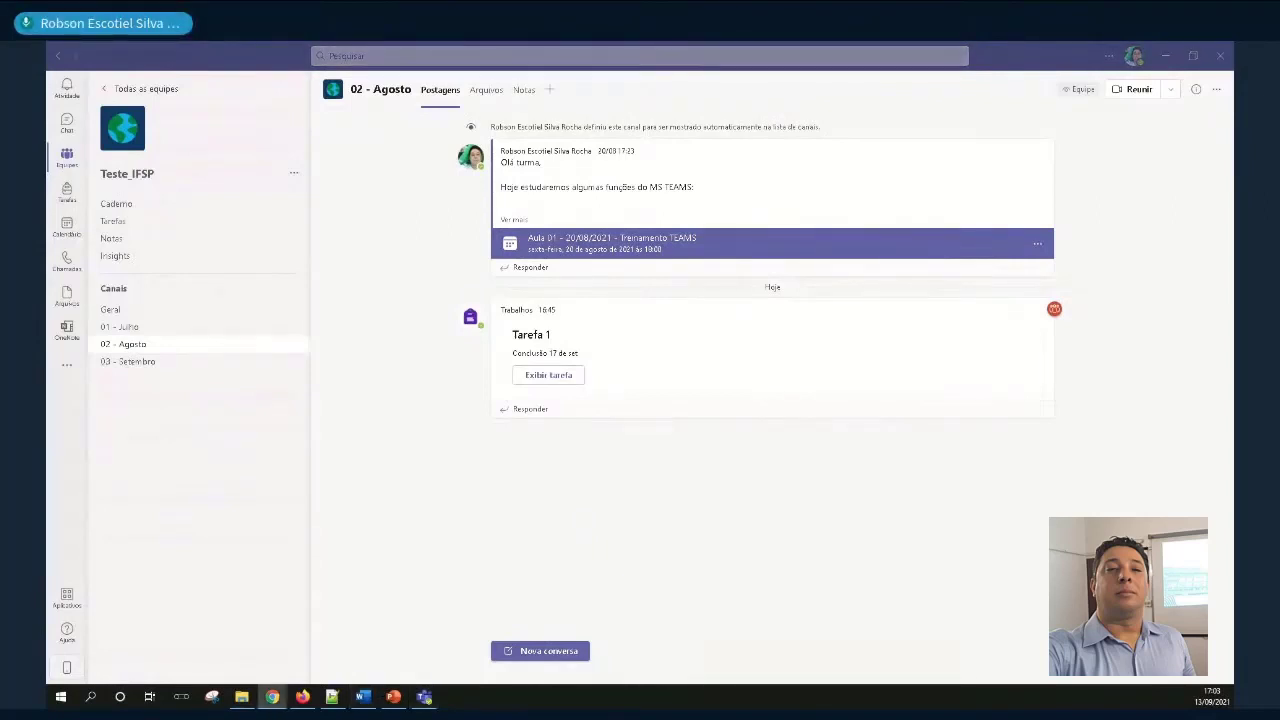
left_click(143, 362)
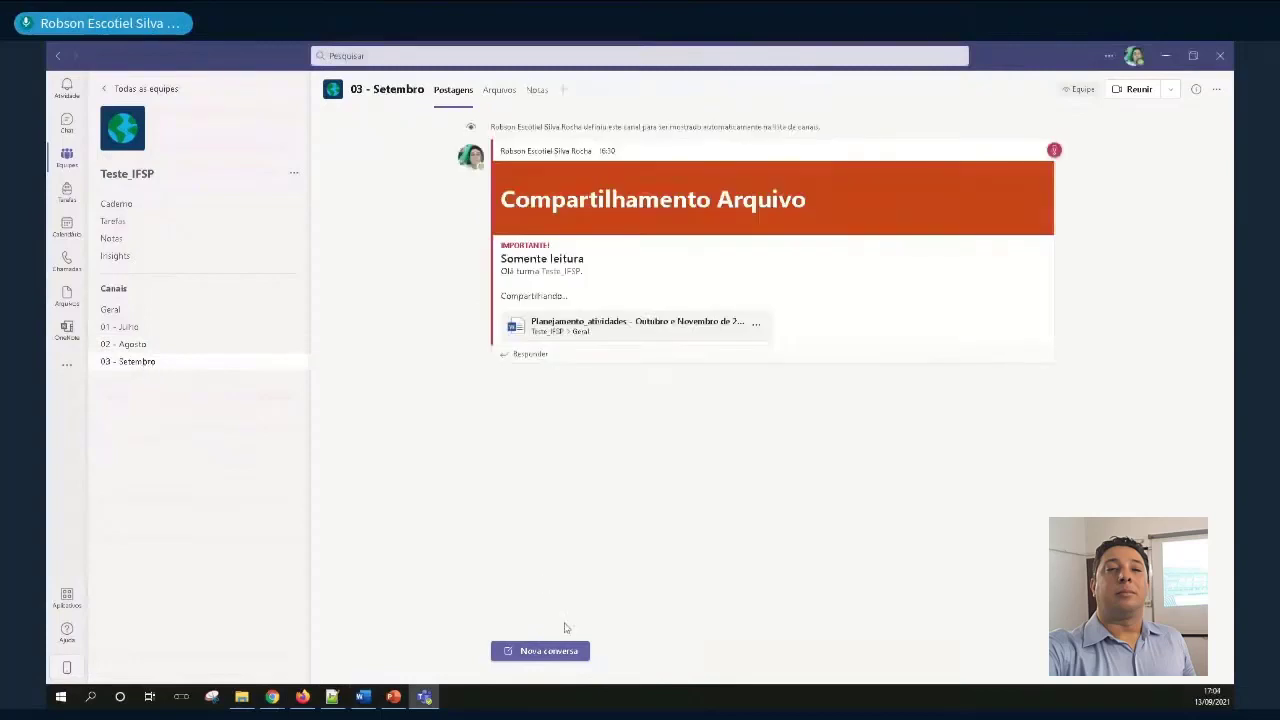
Review the team's task creation options and its returned (Devolvida) and assigned (Atribuída) tasks
left_click(112, 226)
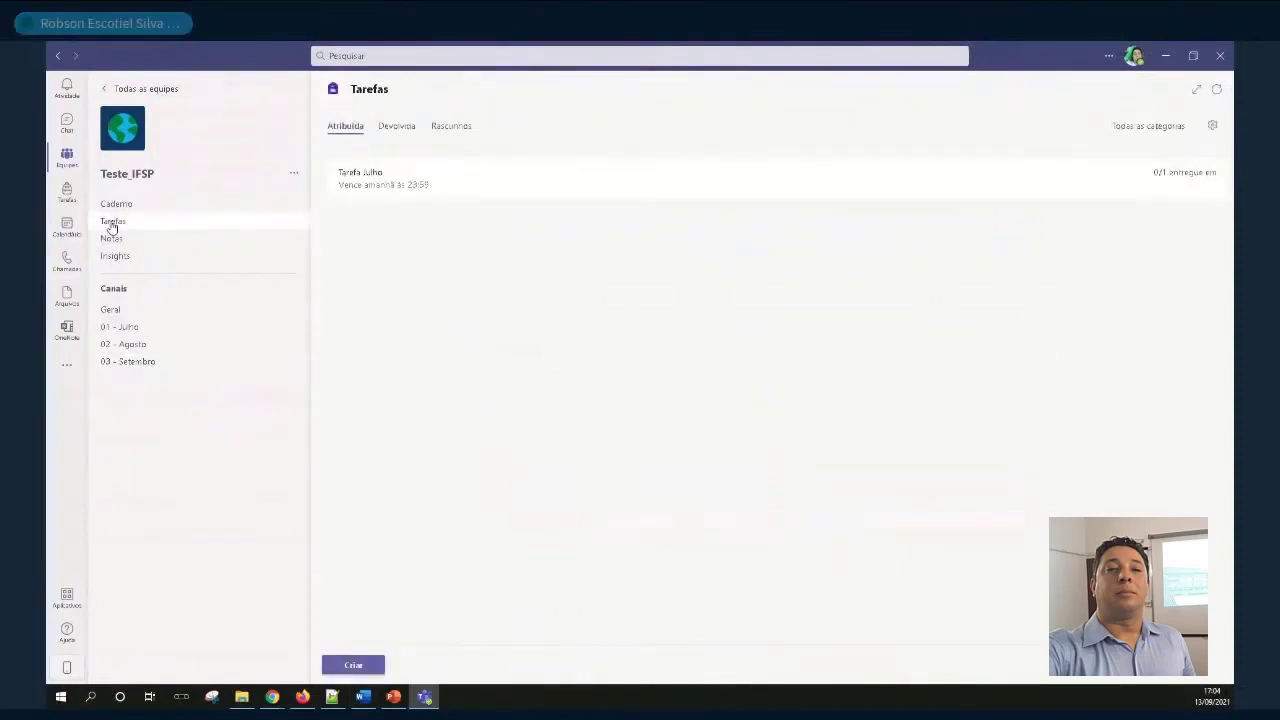
left_click(356, 666)
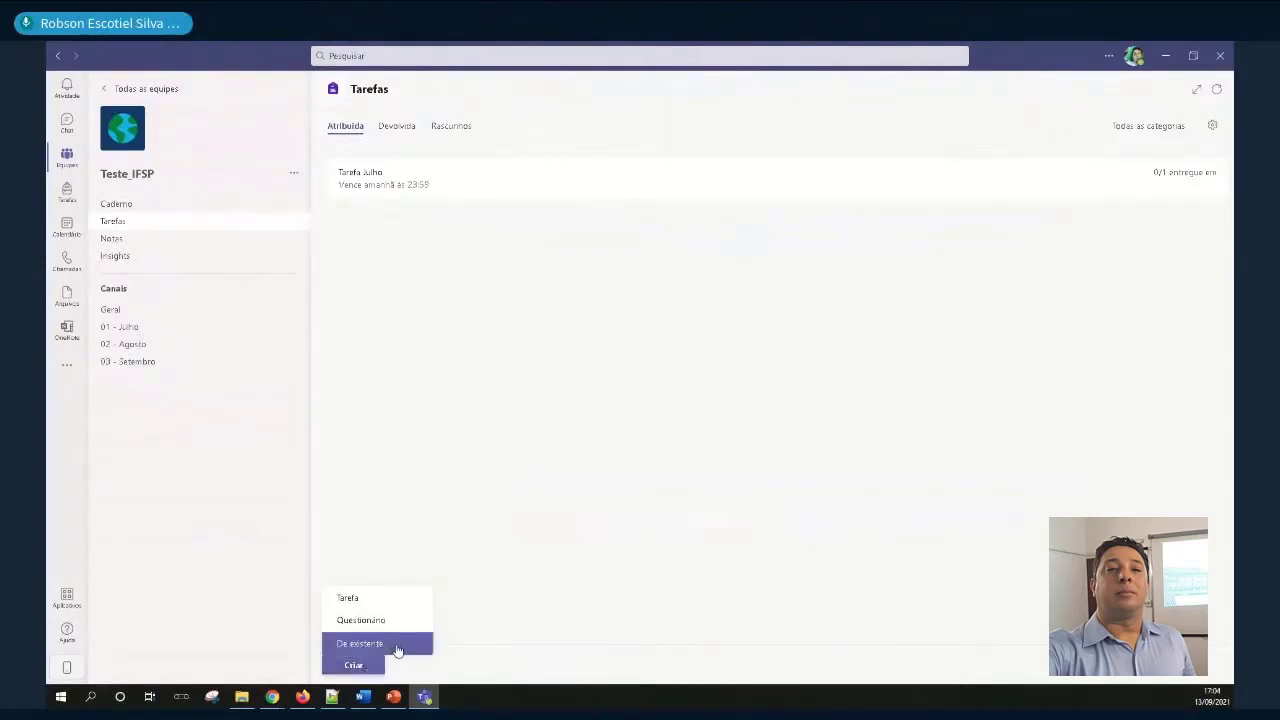
left_click(370, 238)
left_click(390, 127)
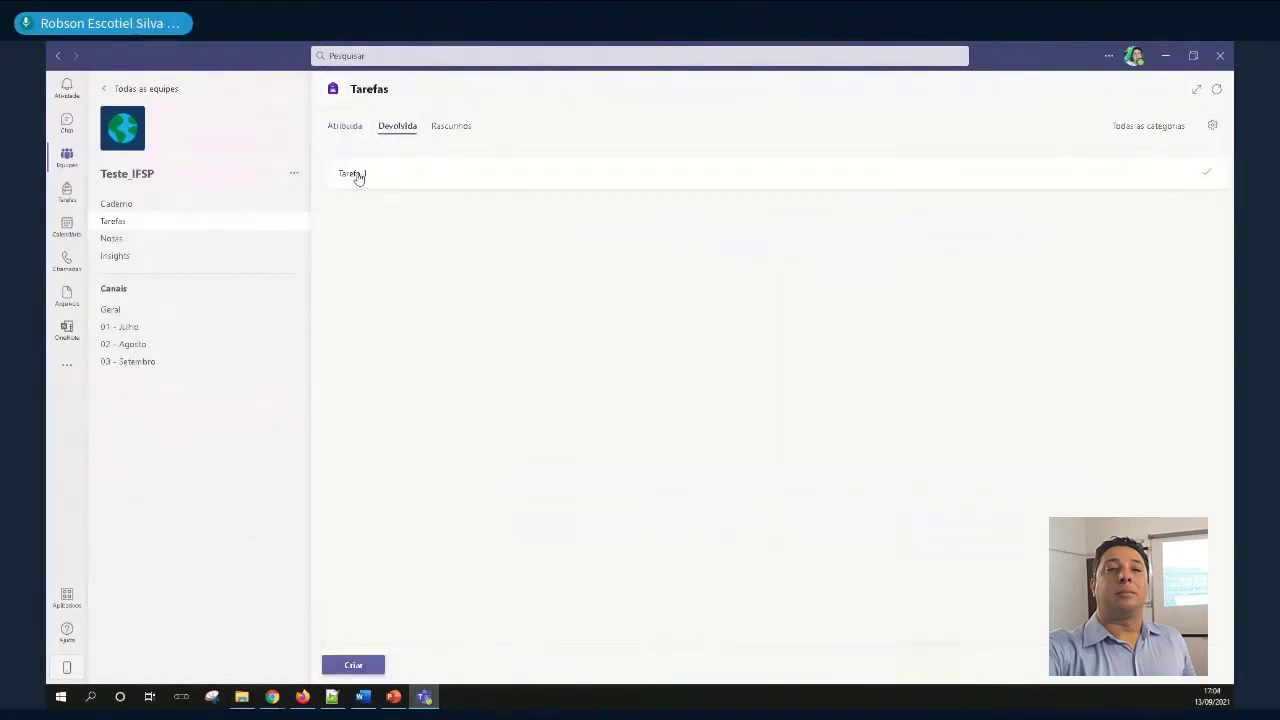
left_click(348, 128)
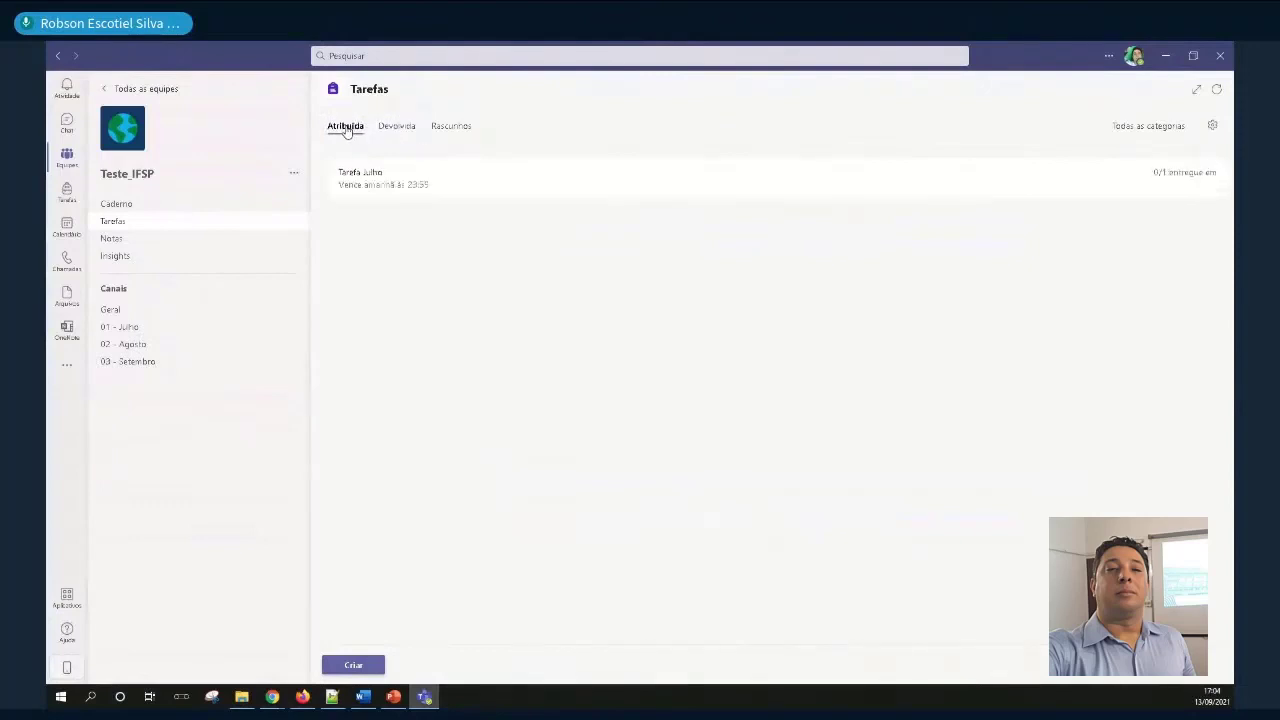
Return the assigned Tarefa Julho to its student and display the team's returned tasks (Devolvida)
left_click(387, 180)
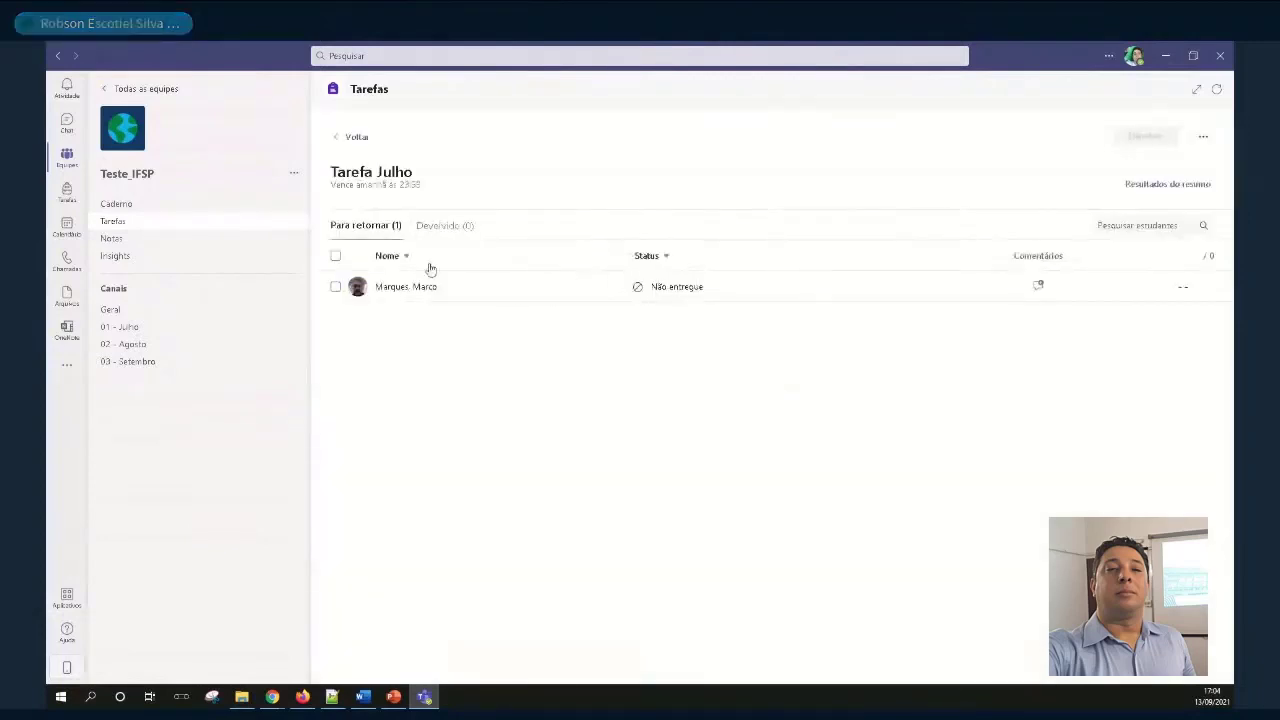
left_click(1038, 290)
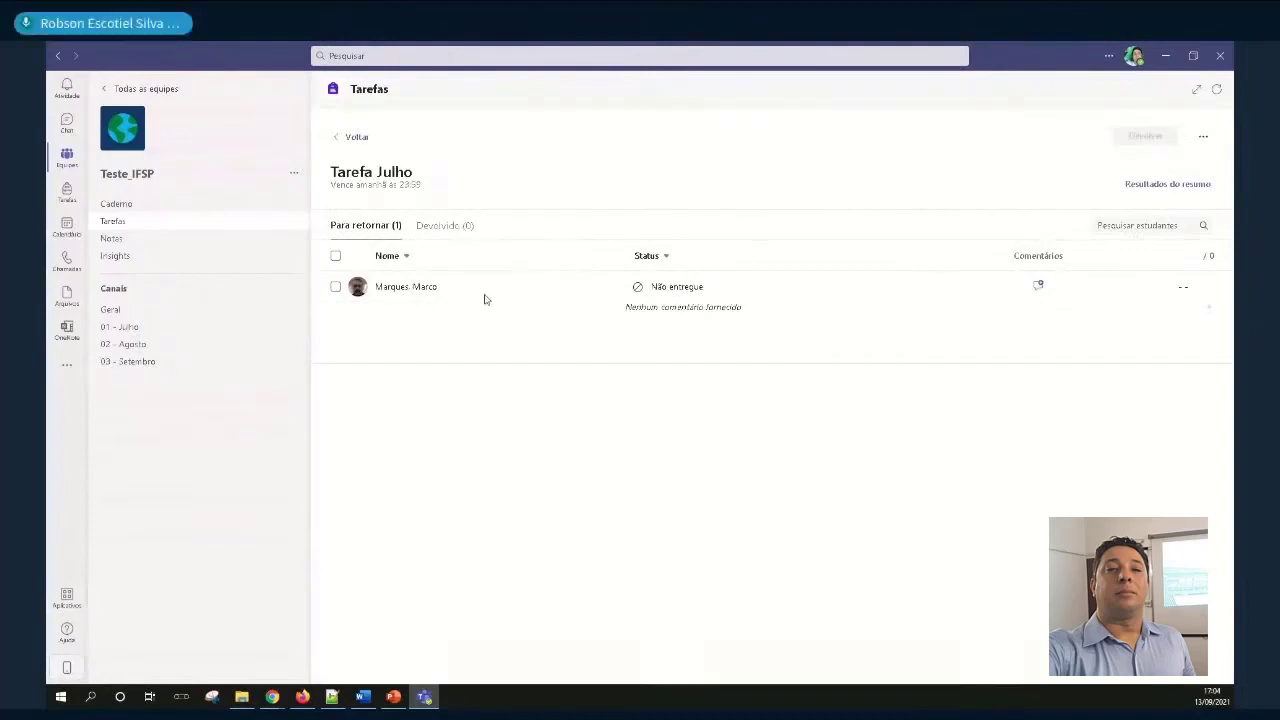
left_click(1039, 289)
left_click(1039, 289)
left_click(336, 287)
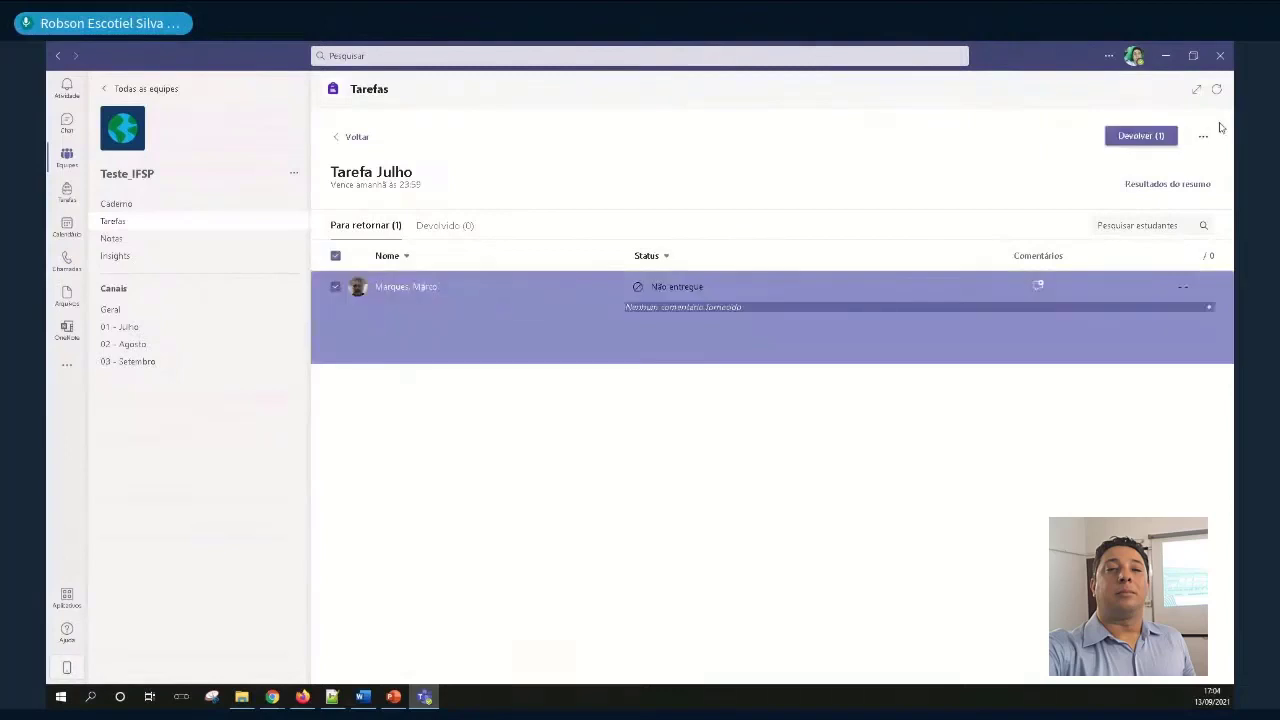
left_click(1146, 137)
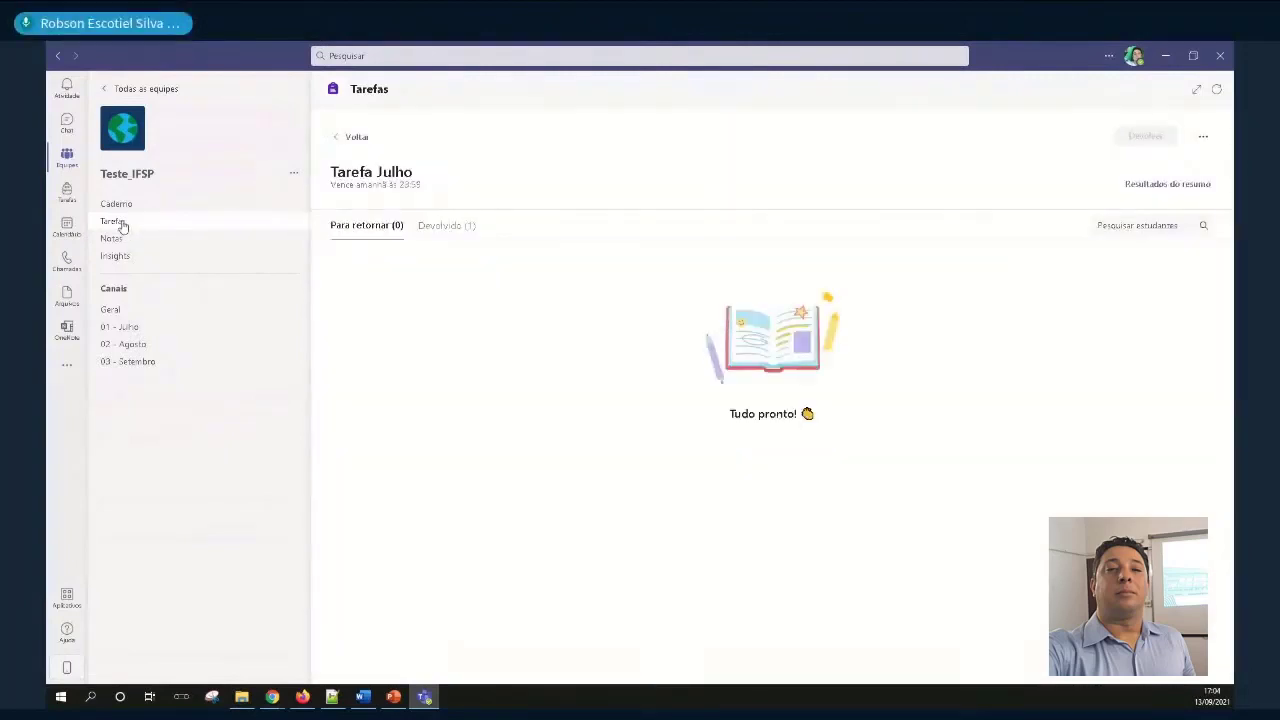
left_click(335, 141)
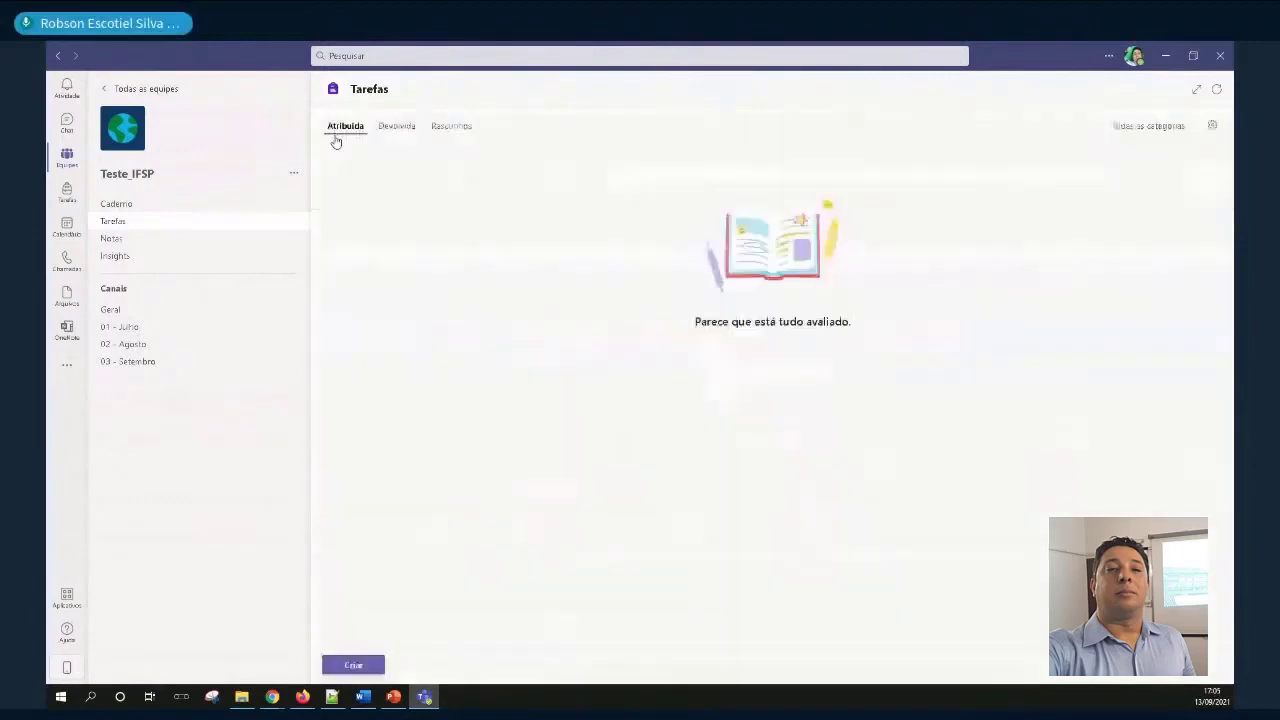
left_click(406, 132)
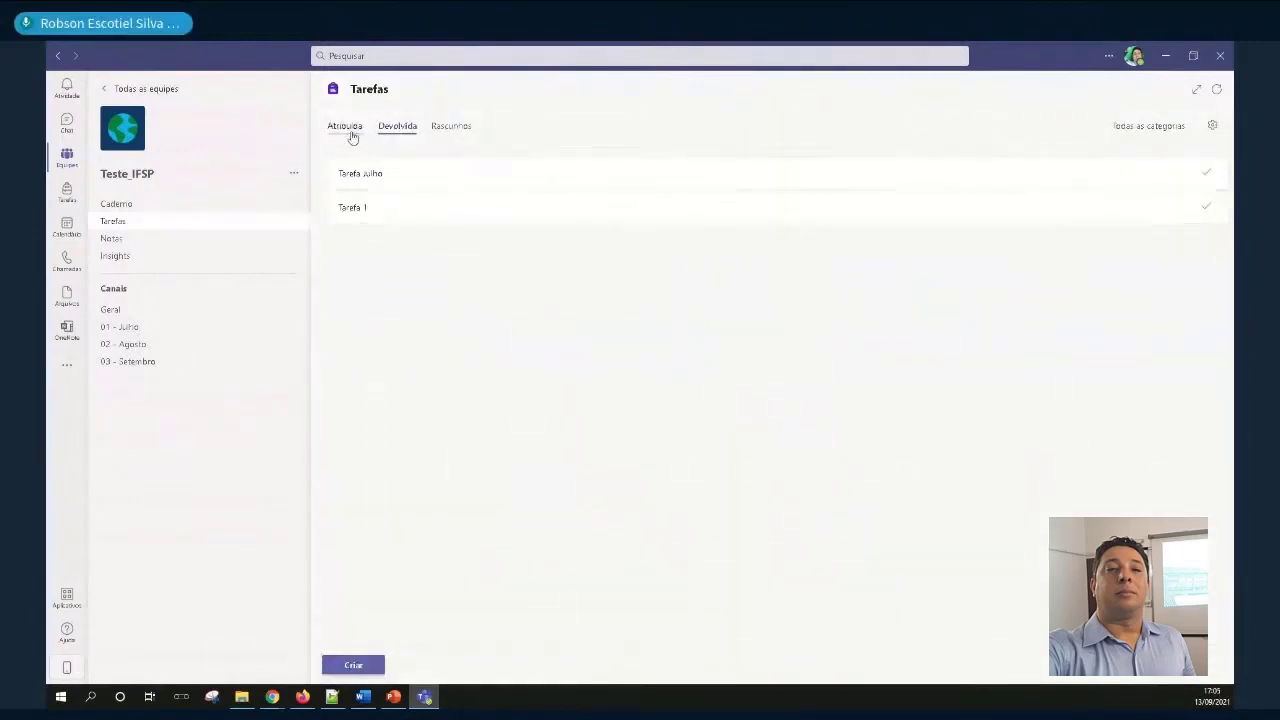
Create a new assignment from an existing one, reusing Tarefa 1 of the Teste_IFSP class
left_click(357, 666)
left_click(379, 648)
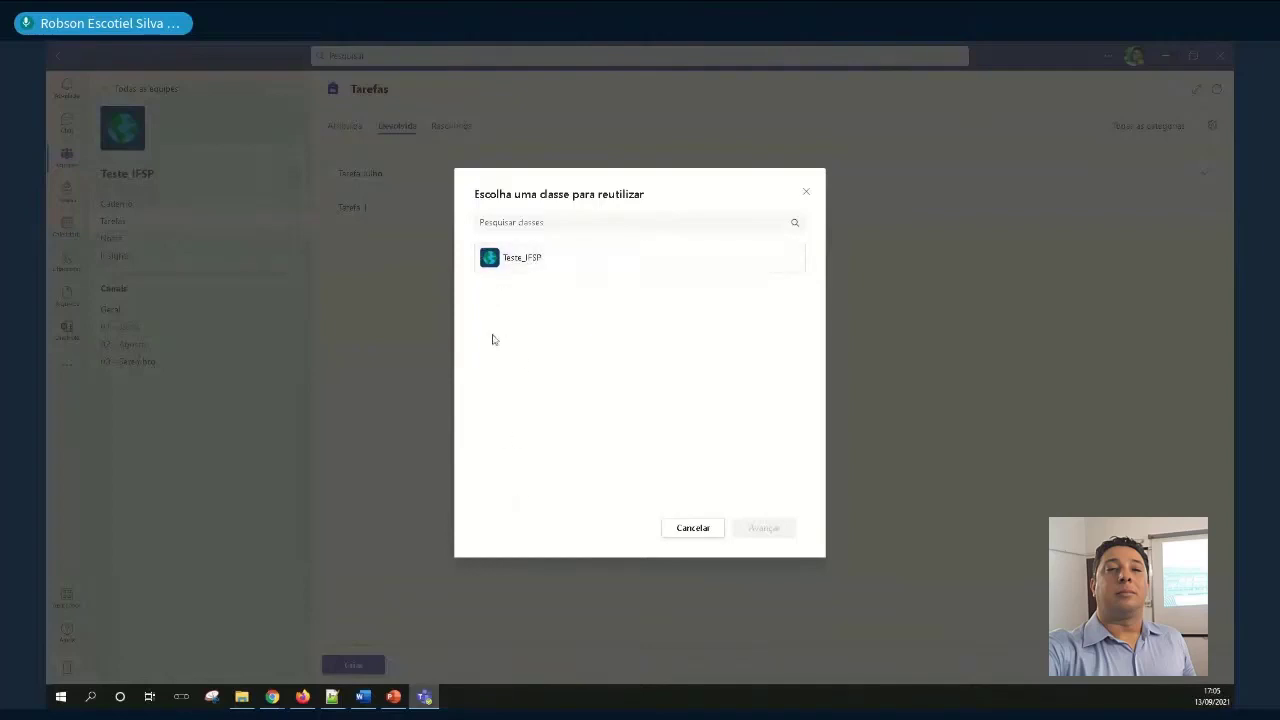
left_click(547, 265)
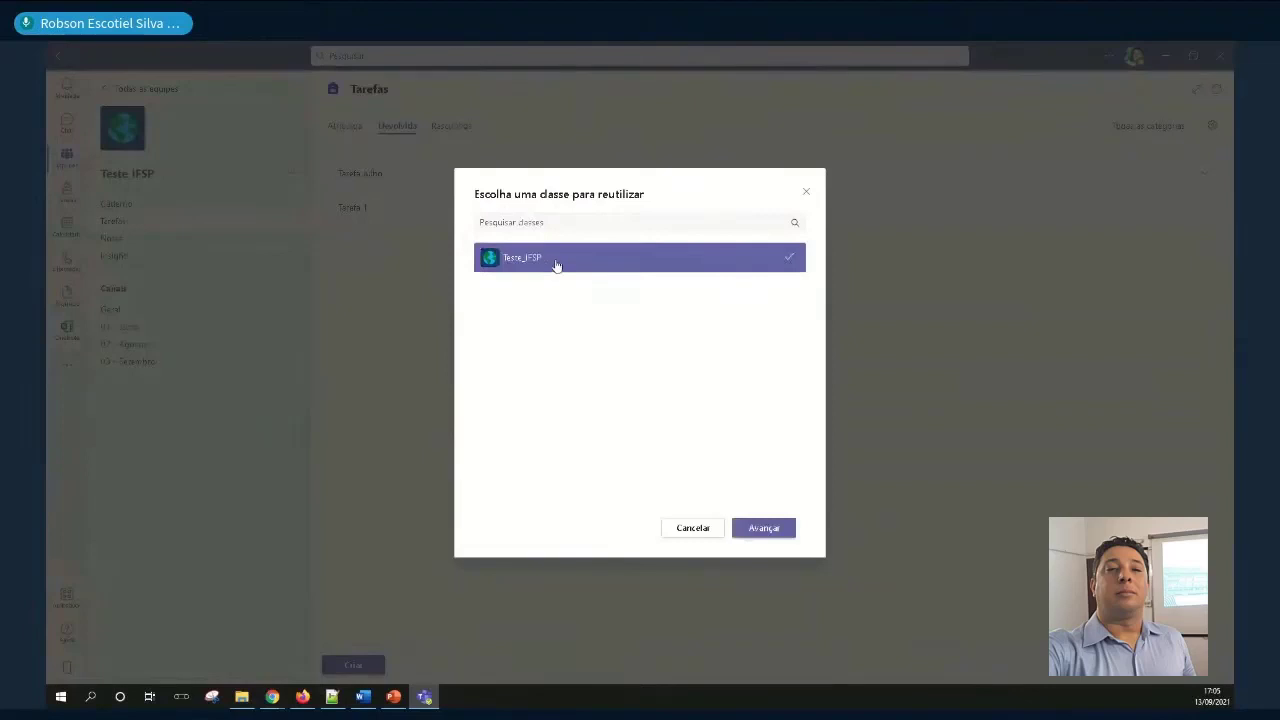
left_click(763, 528)
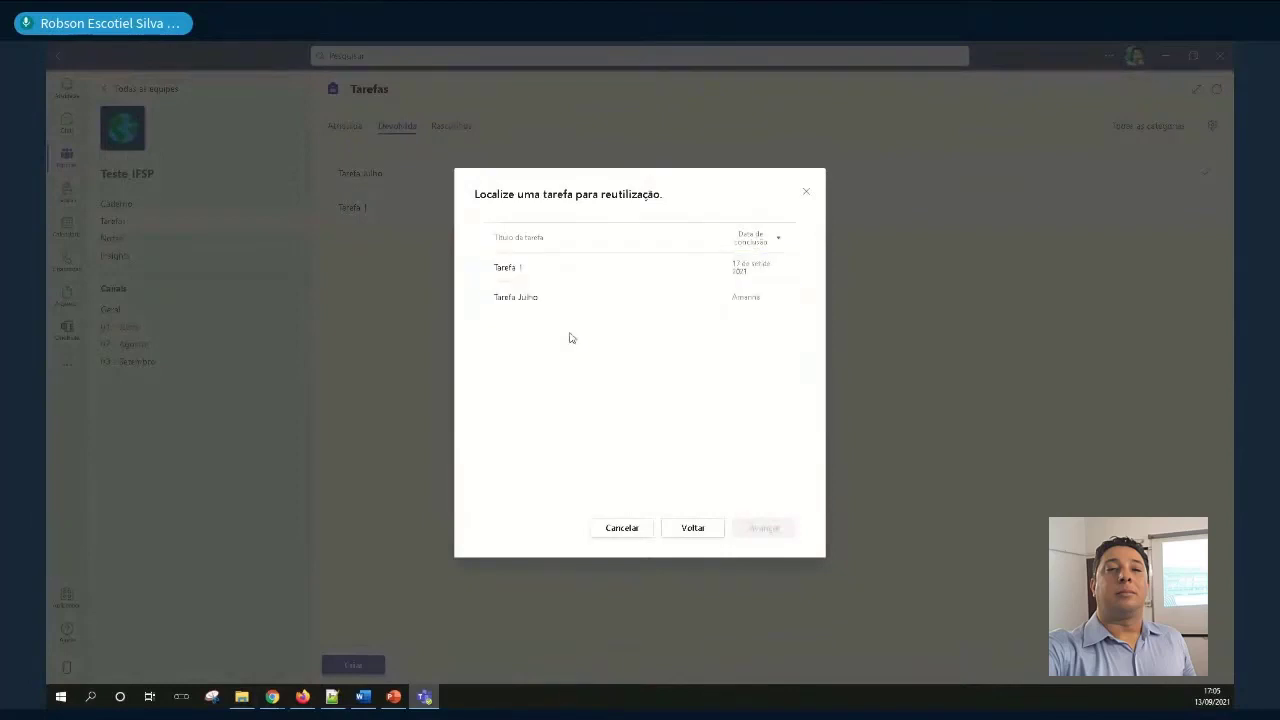
left_click(642, 272)
left_click(620, 302)
left_click(626, 270)
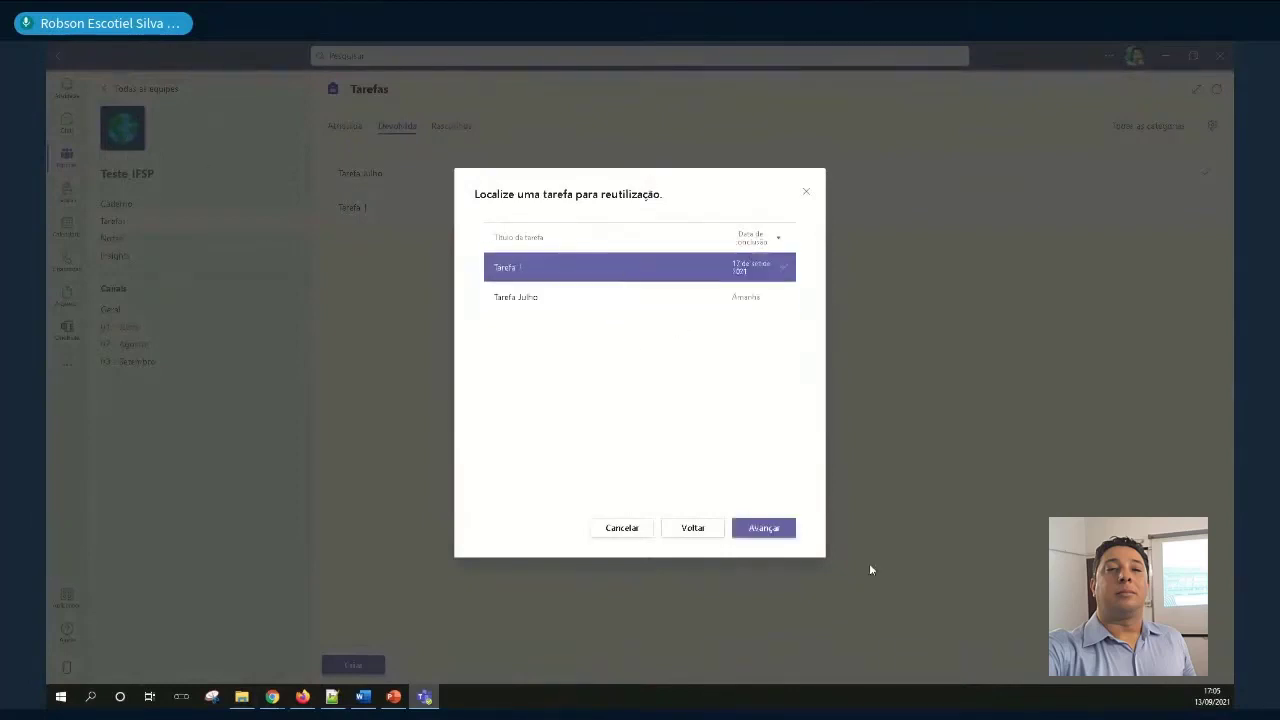
left_click(764, 528)
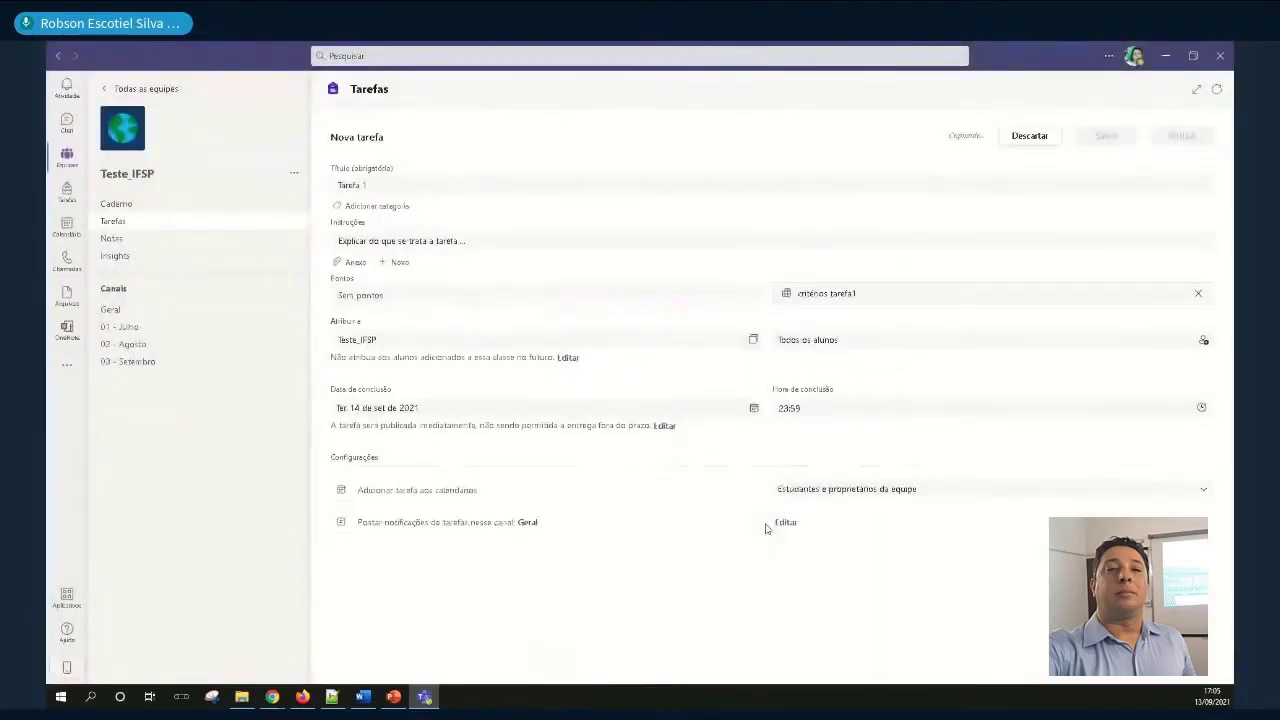
Title the new assignment Tarefa Setembro and set its notification to be posted in the 03 - Setembro channel
left_click(401, 181)
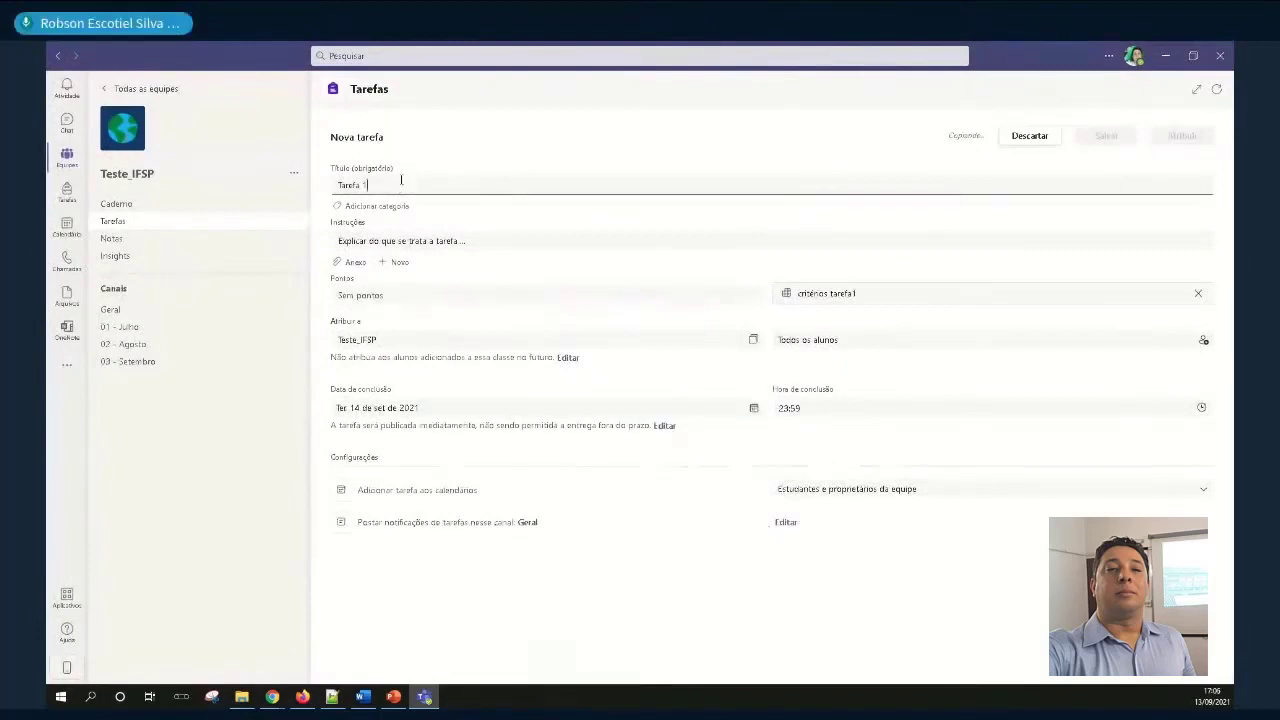
type("Setembro")
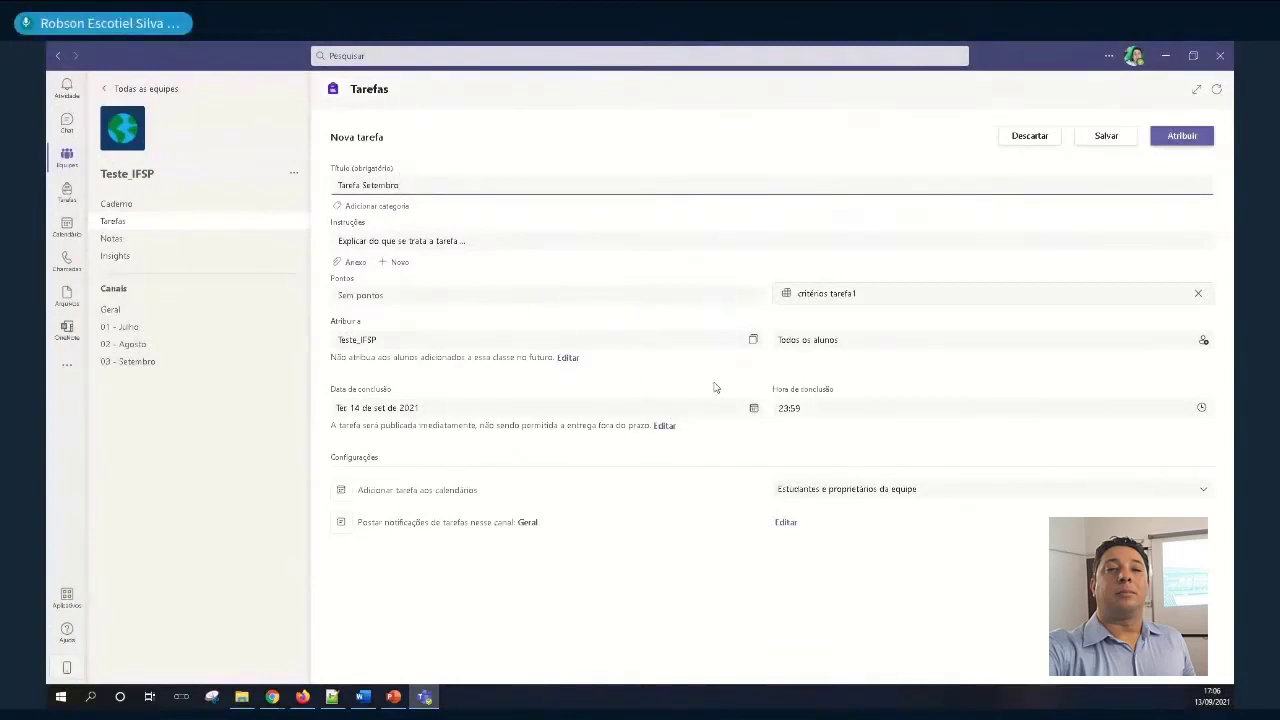
left_click(788, 529)
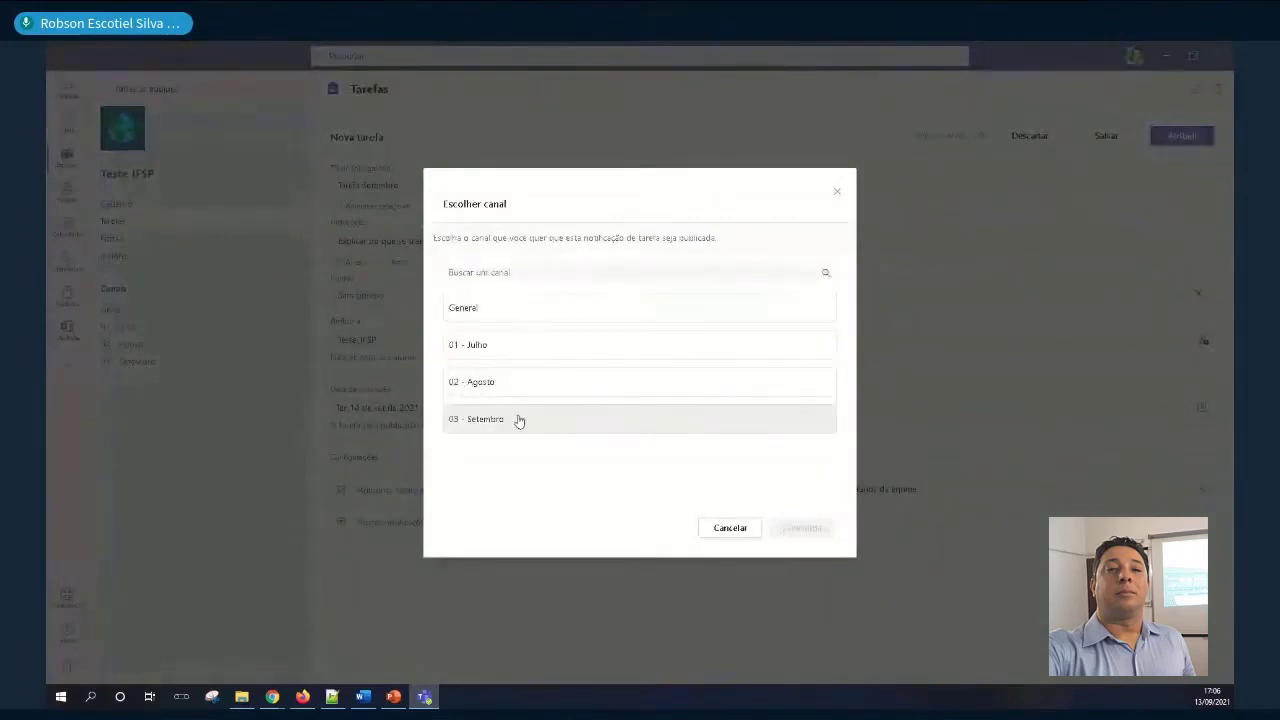
left_click(519, 421)
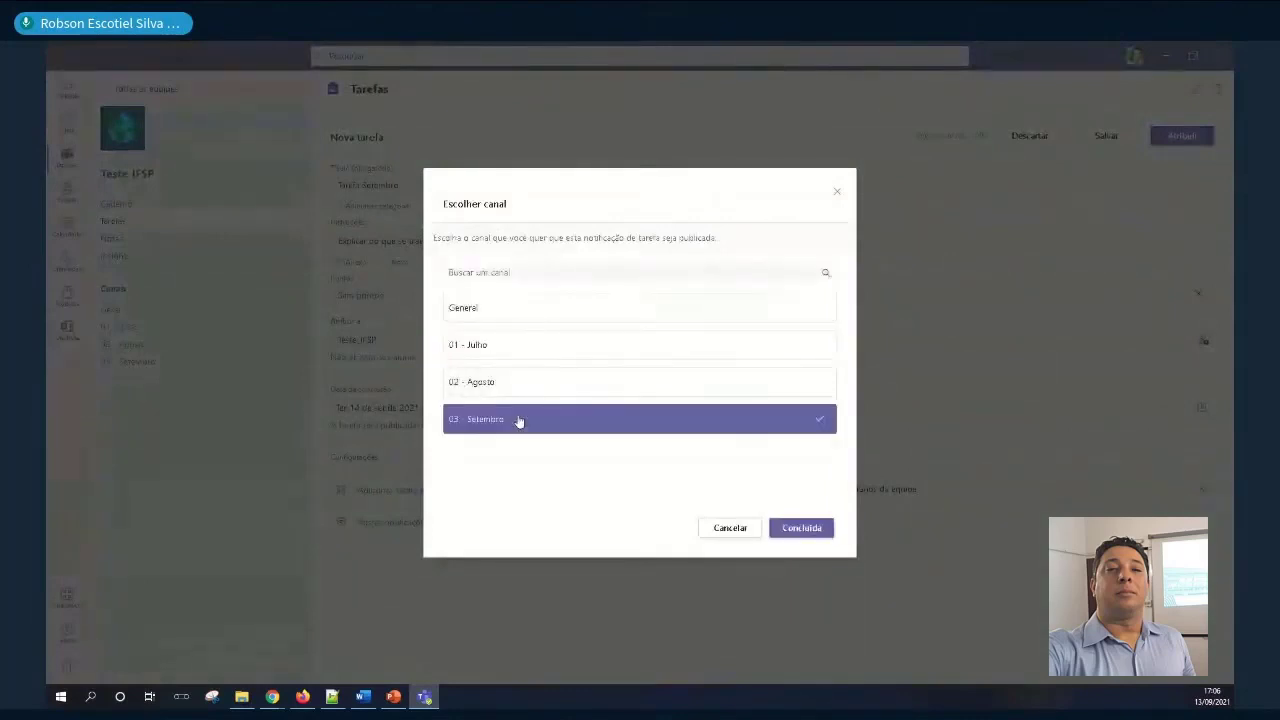
left_click(806, 528)
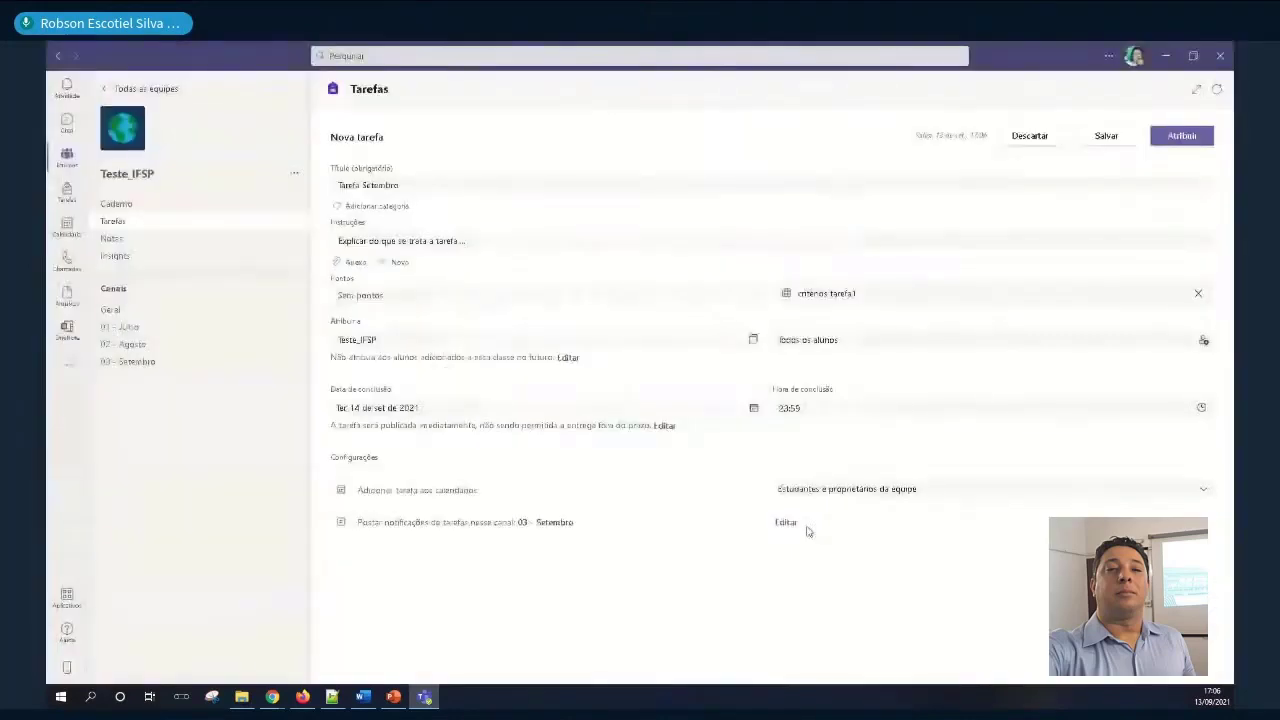
Assign Tarefa Setembro to the class and check it among the assigned tasks and the 03 - Setembro posts
left_click(1166, 137)
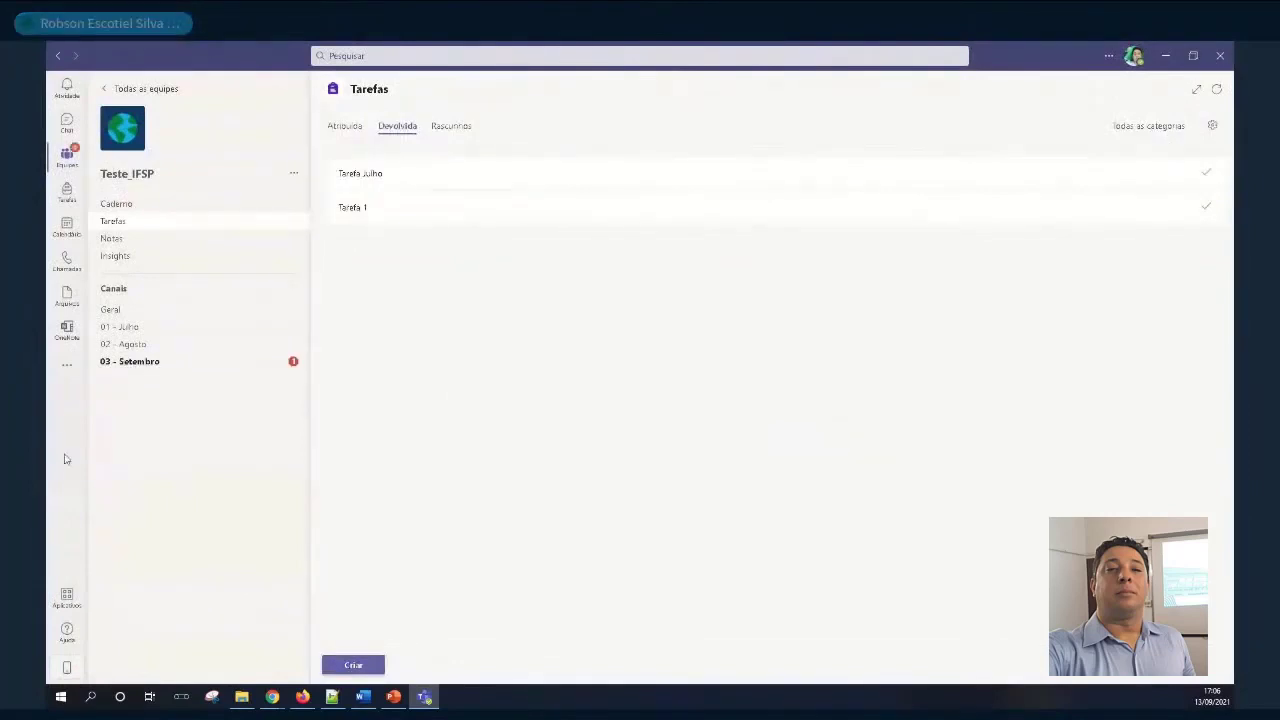
left_click(343, 126)
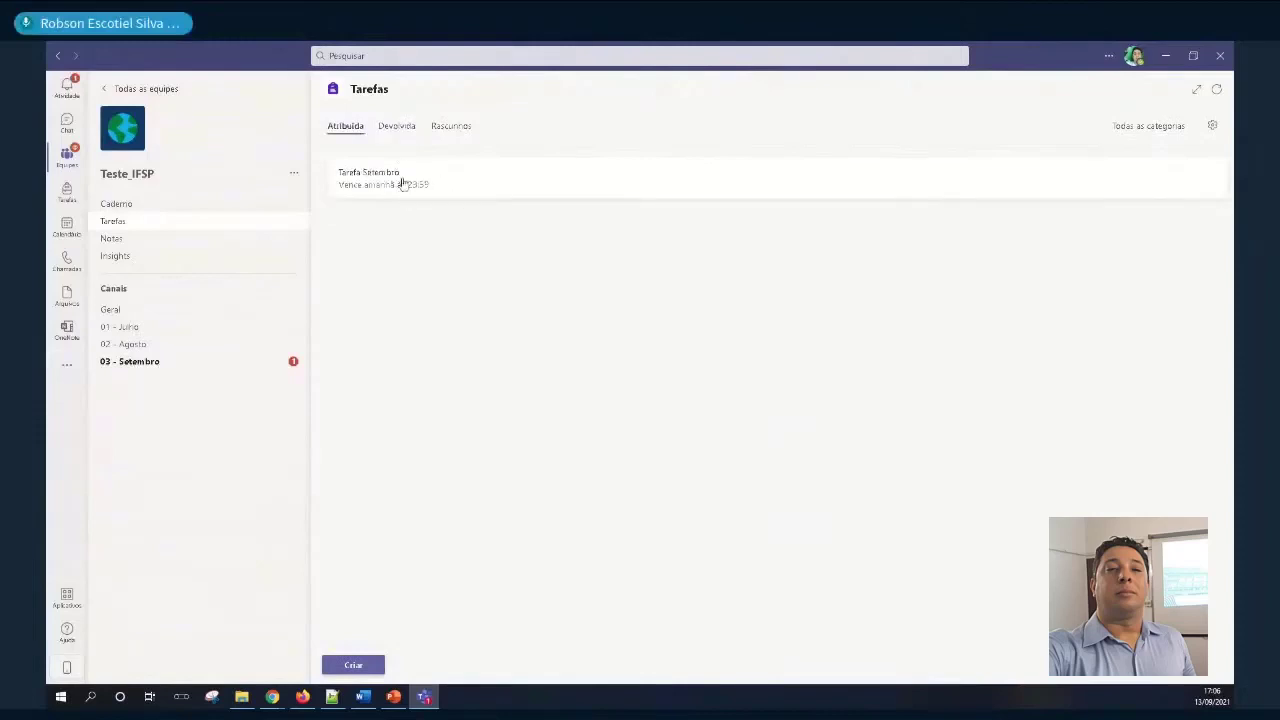
left_click(172, 363)
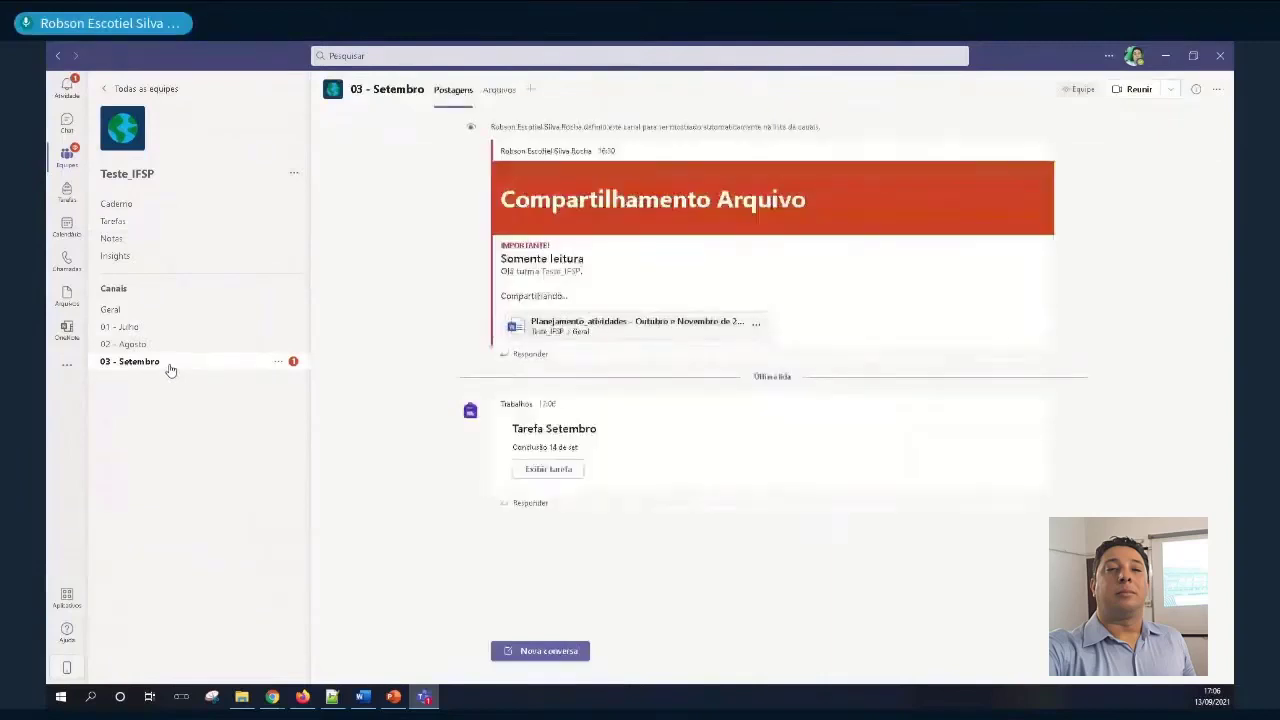
Open Tarefa Setembro from its channel post, preview it in student view and go back to the task list
left_click(552, 470)
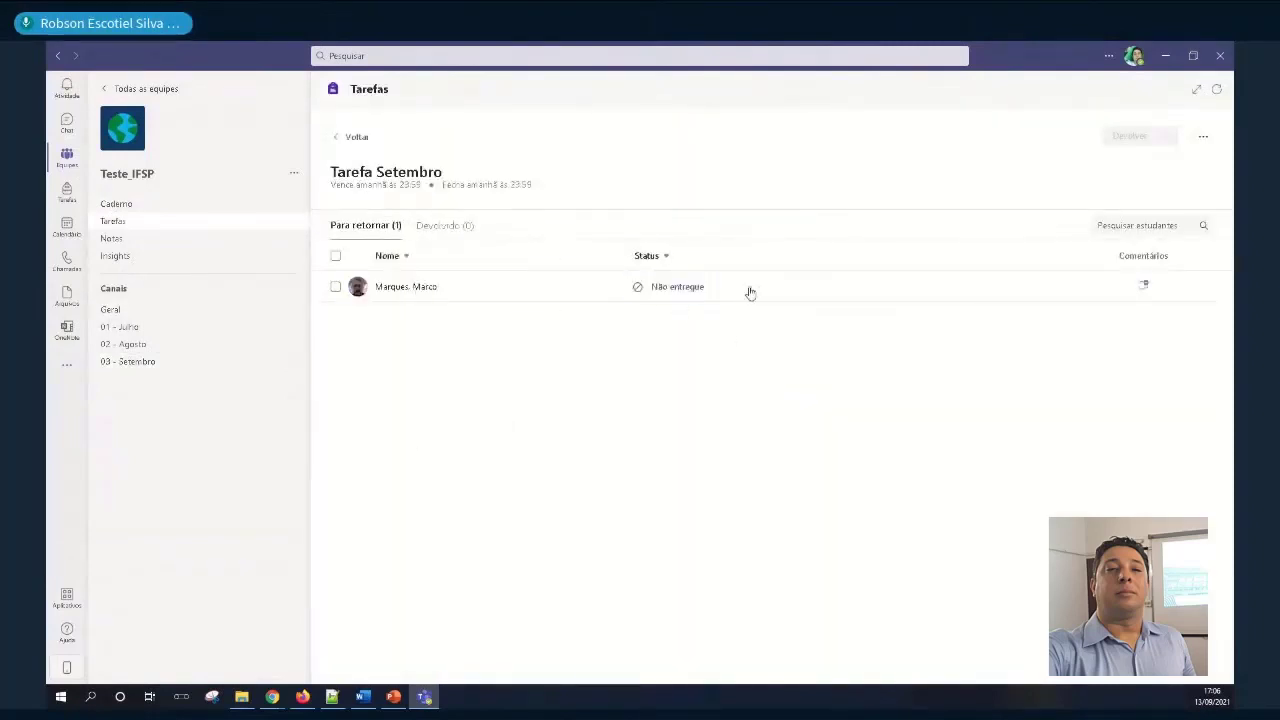
left_click(1203, 136)
left_click(1143, 210)
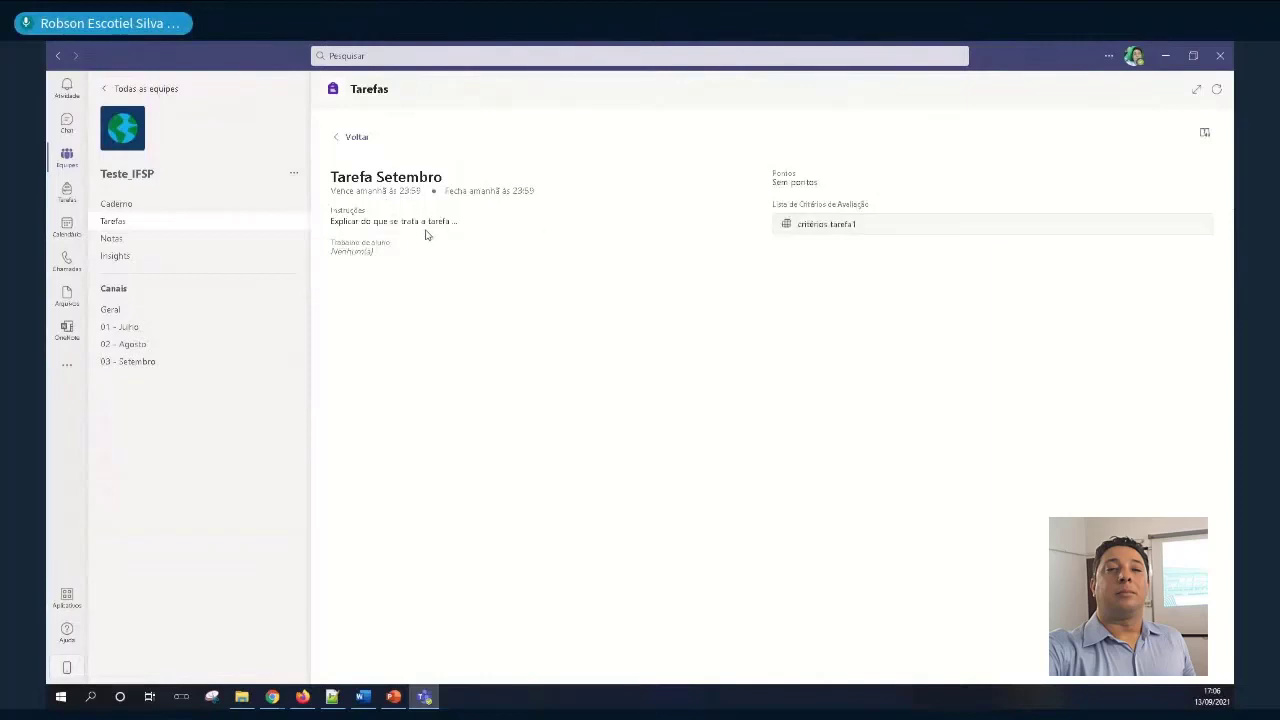
left_click(336, 141)
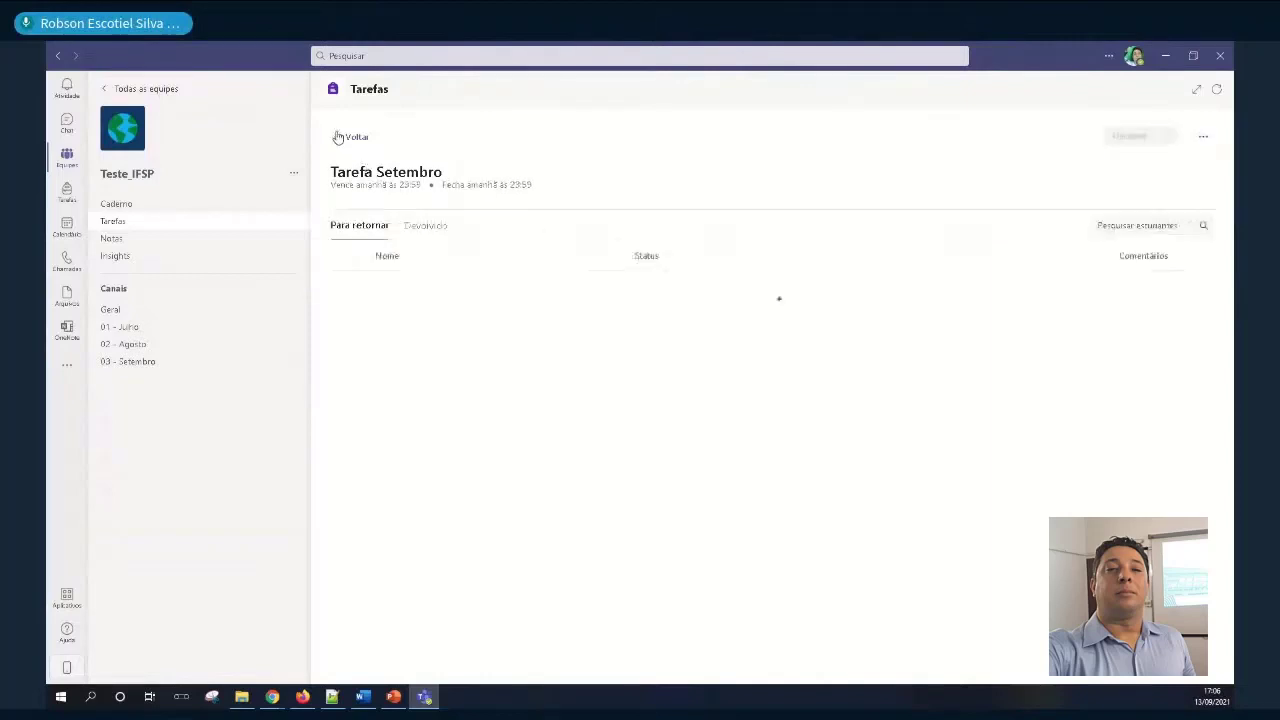
left_click(337, 137)
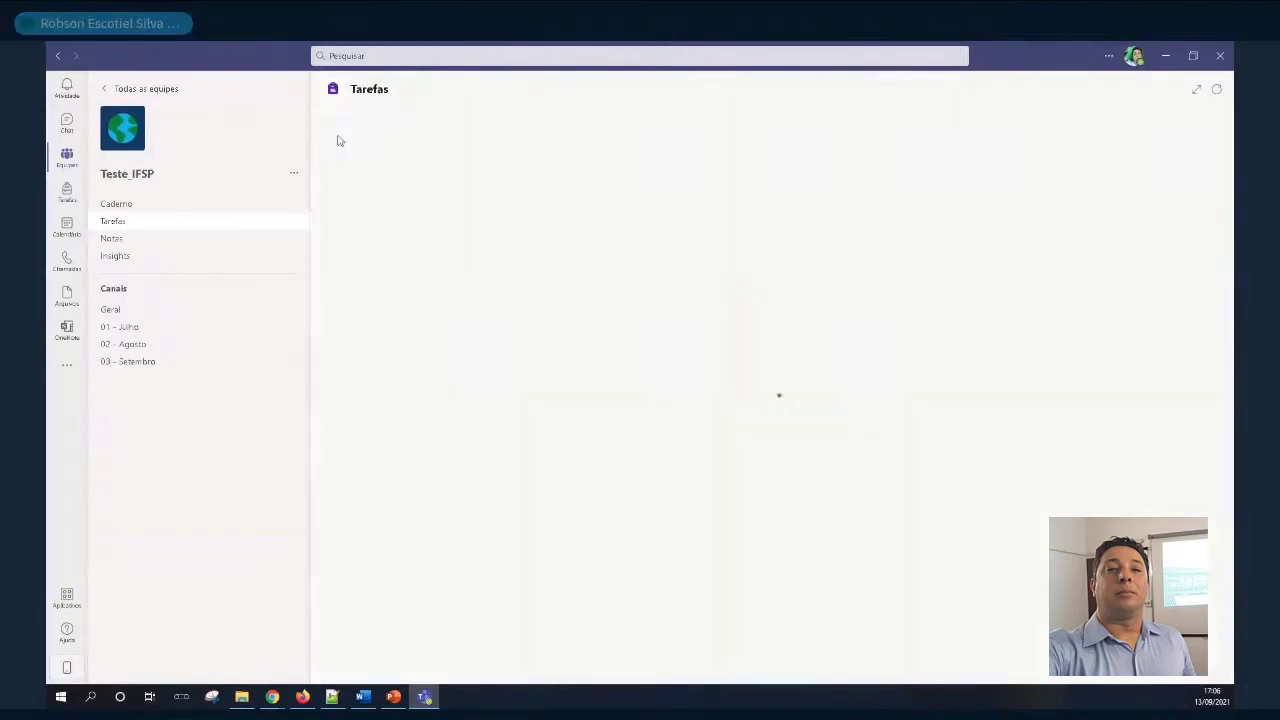
Display the team's returned tasks (Devolvida) and open Tarefa Julho
left_click(379, 128)
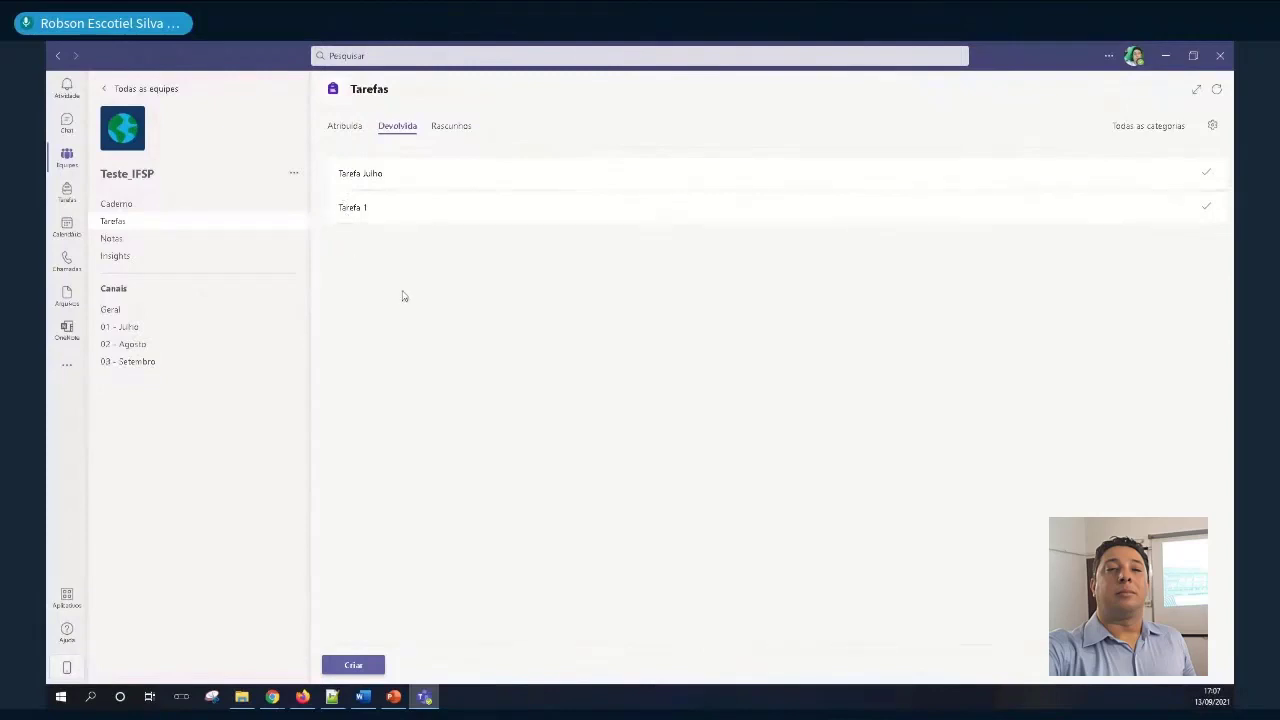
key("alt+Tab")
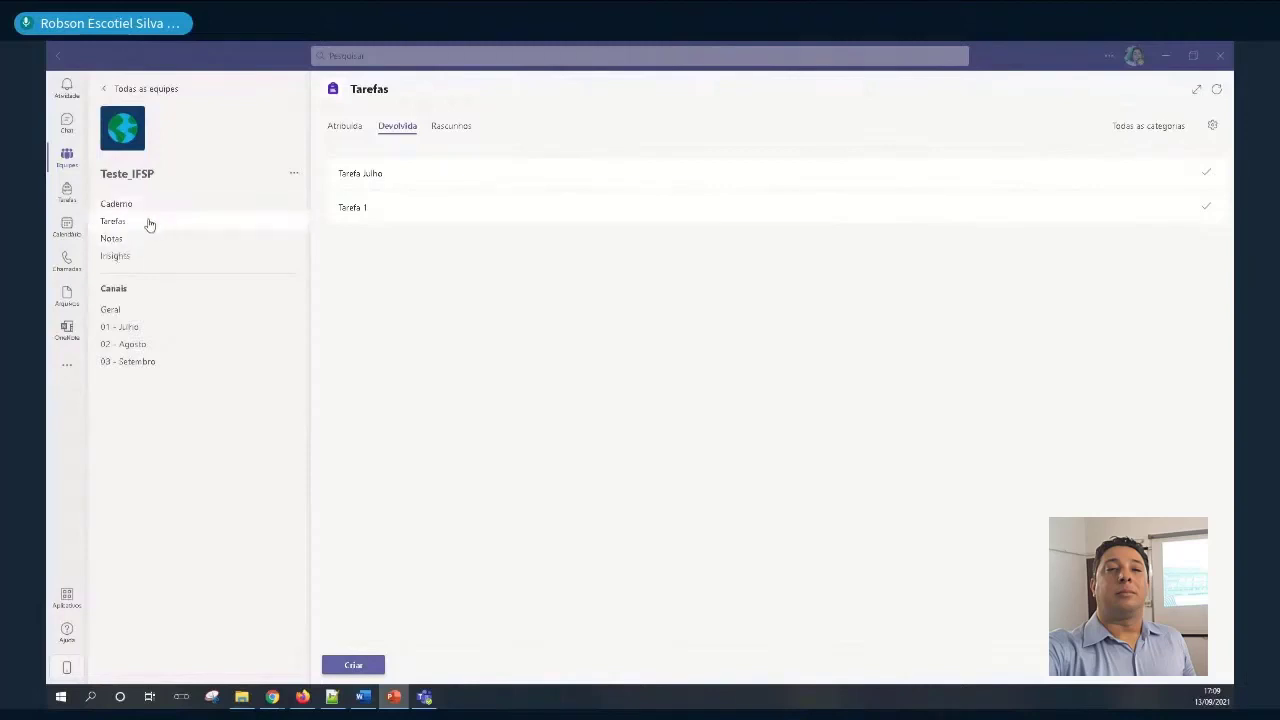
left_click(149, 224)
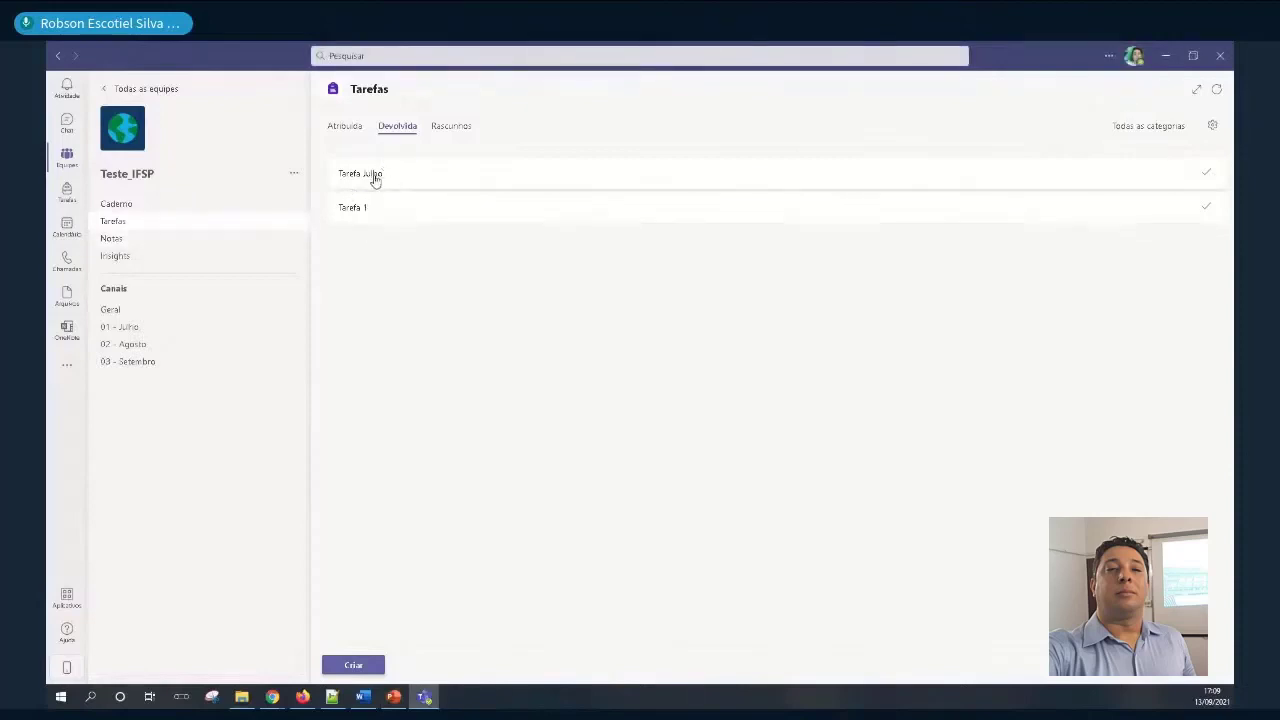
left_click(375, 179)
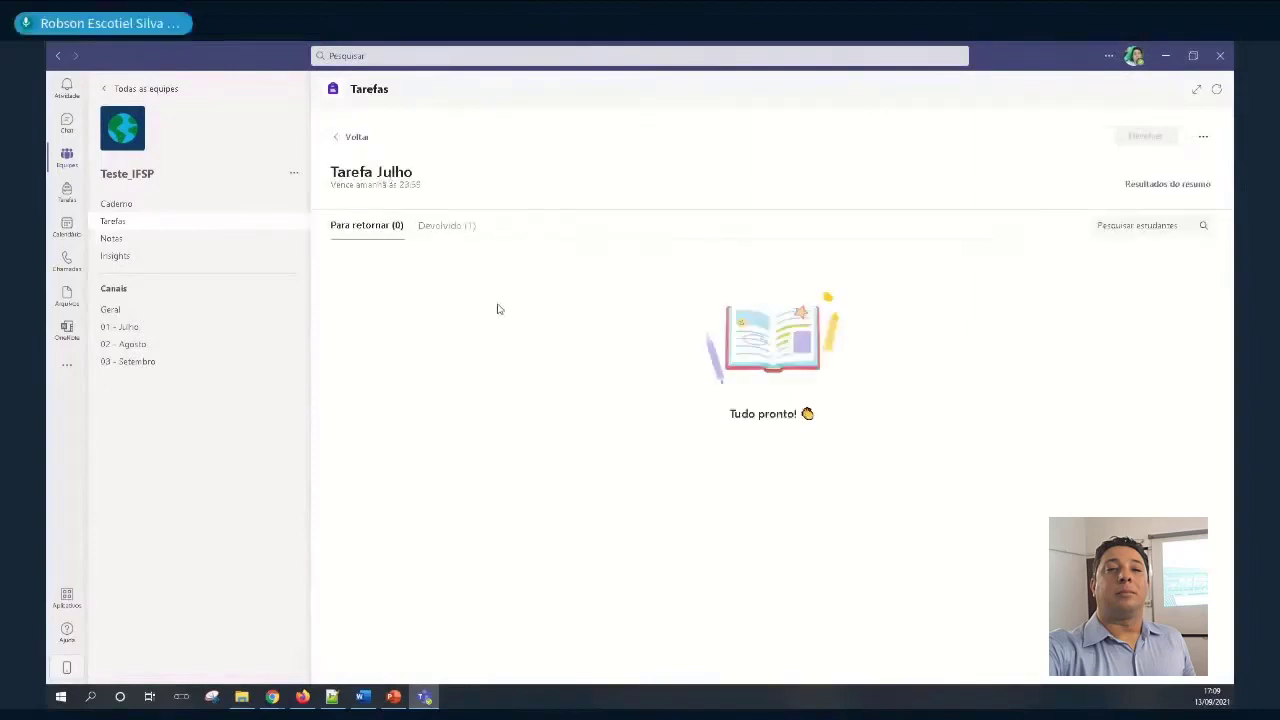
Check the feedback on the returned submission of Tarefa Julho, go back to the task list and open Tarefa 1
left_click(458, 230)
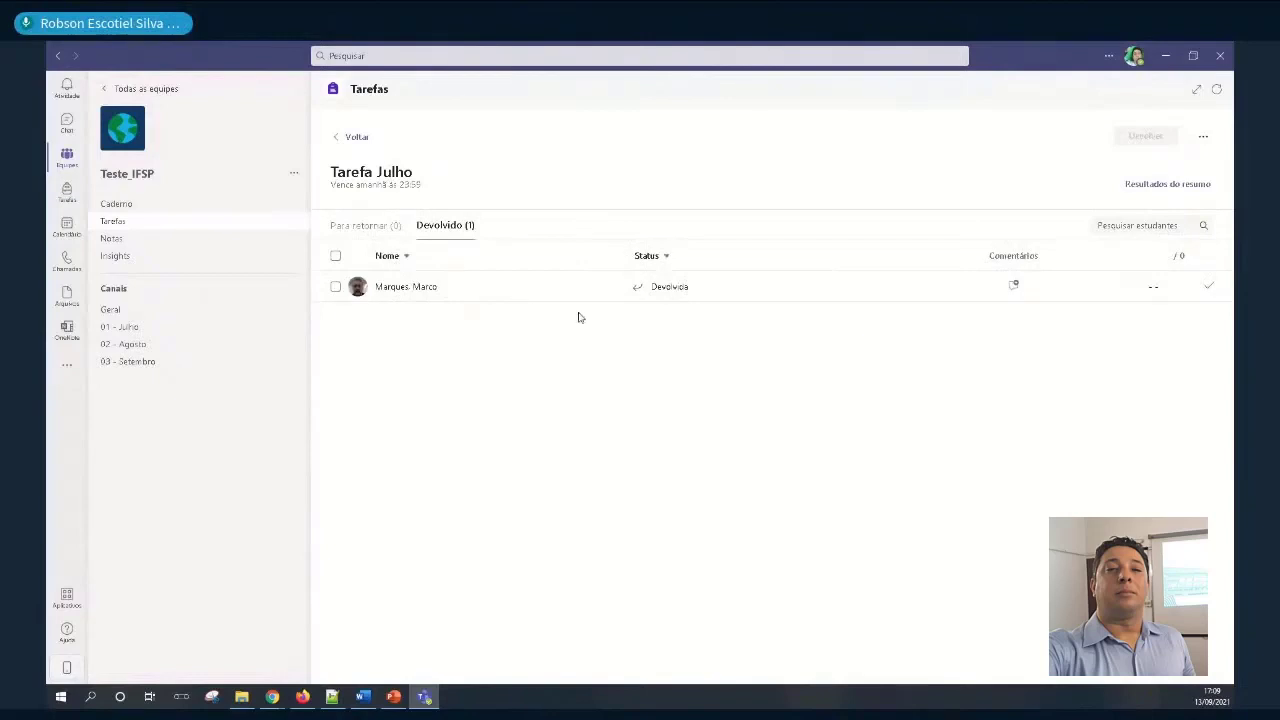
left_click(1013, 286)
left_click(1014, 287)
left_click(337, 139)
left_click(363, 211)
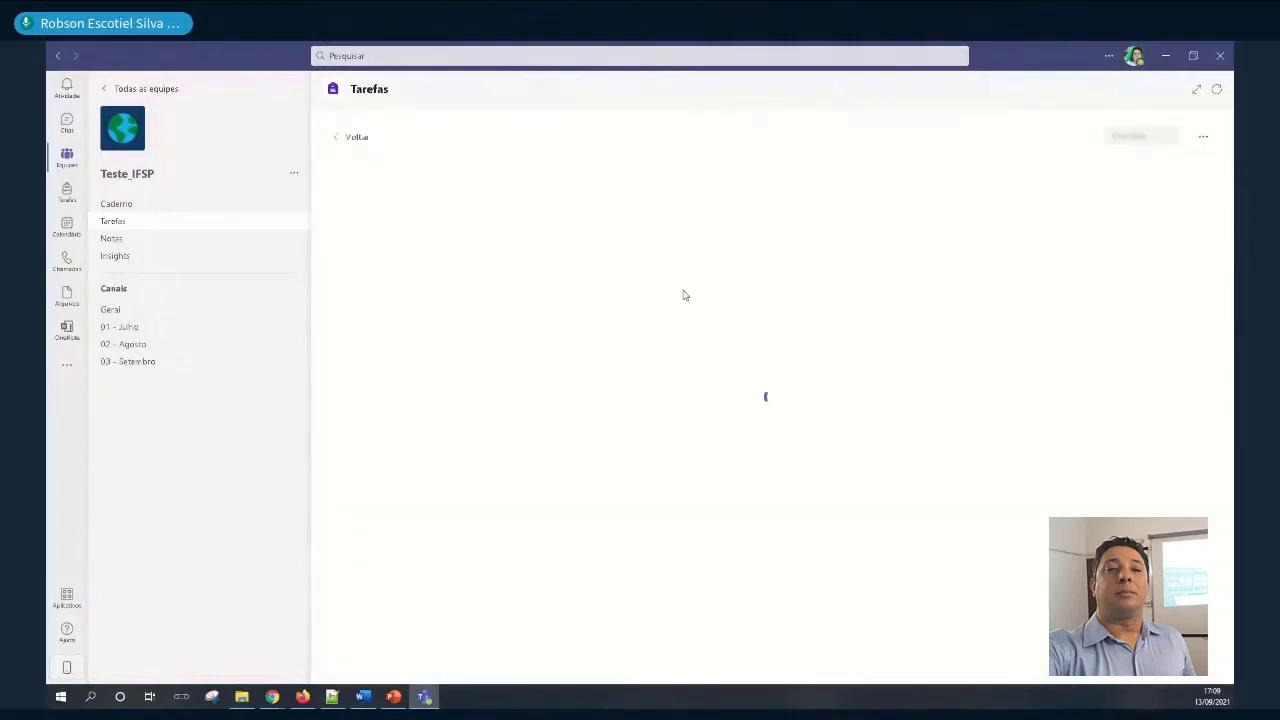
Display the returned submissions of Tarefa 1 and open the student's feedback comment for editing
left_click(447, 228)
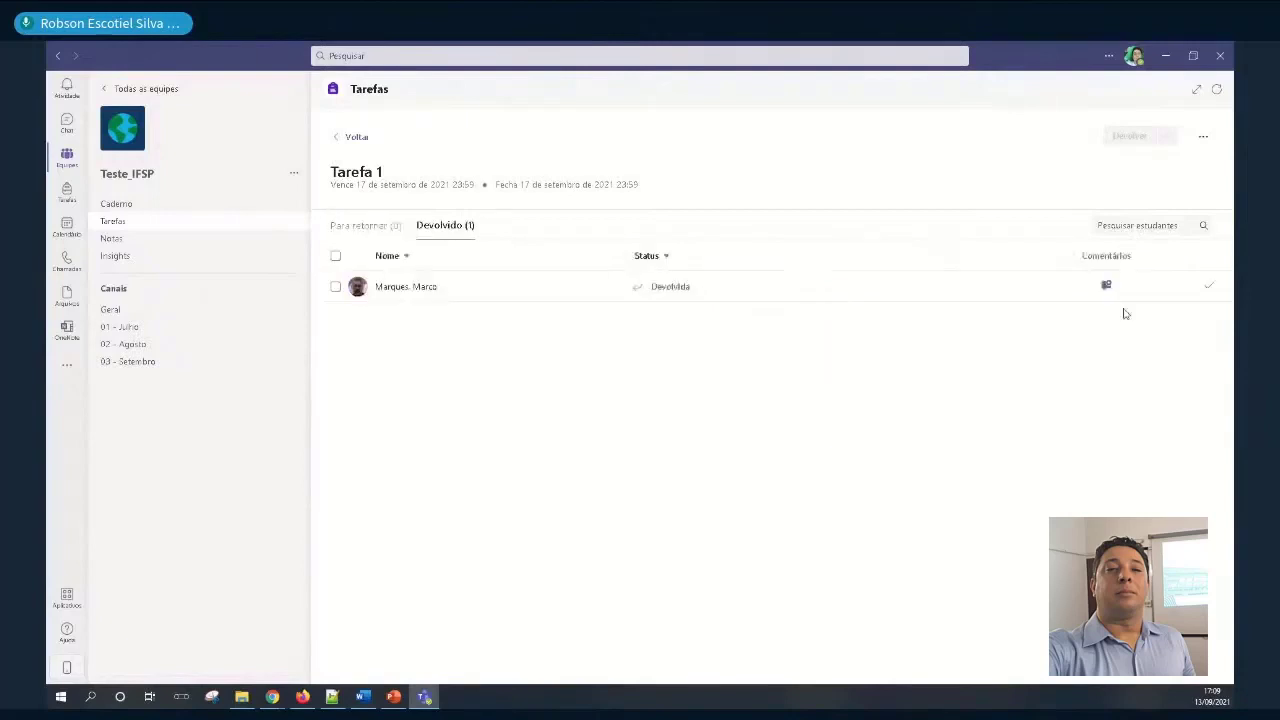
left_click(1104, 288)
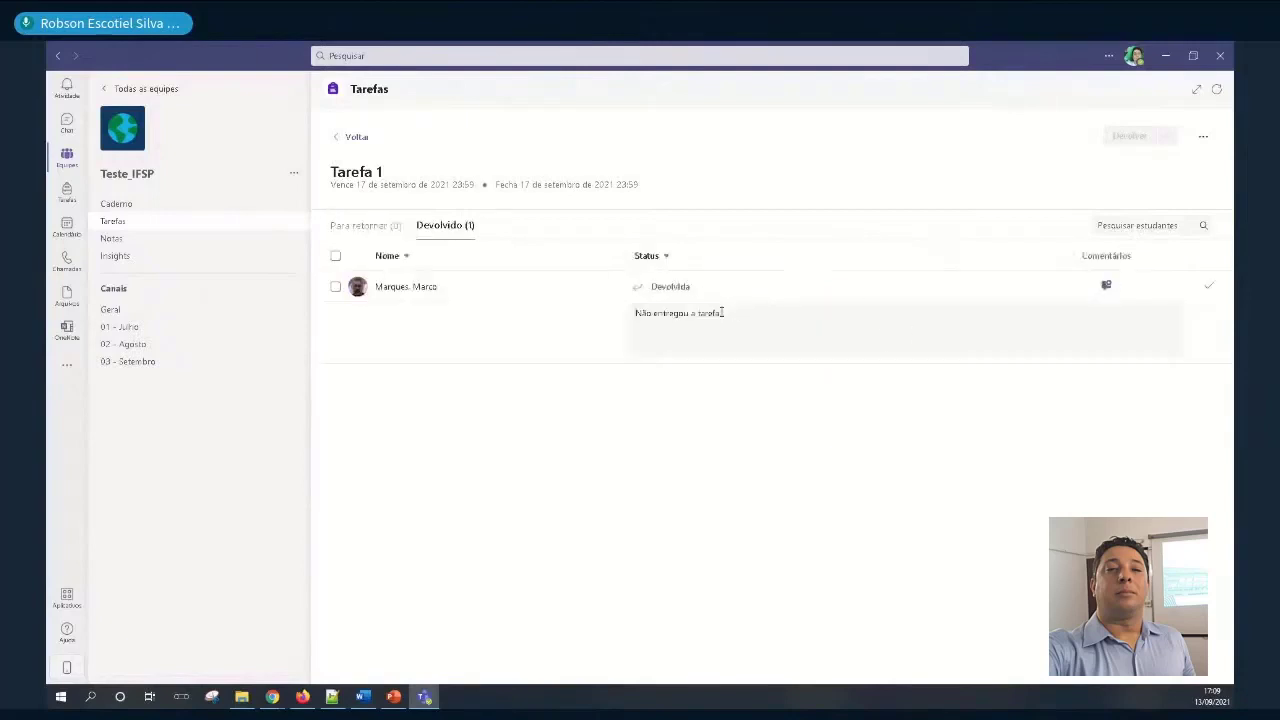
left_click_drag(636, 313, 751, 325)
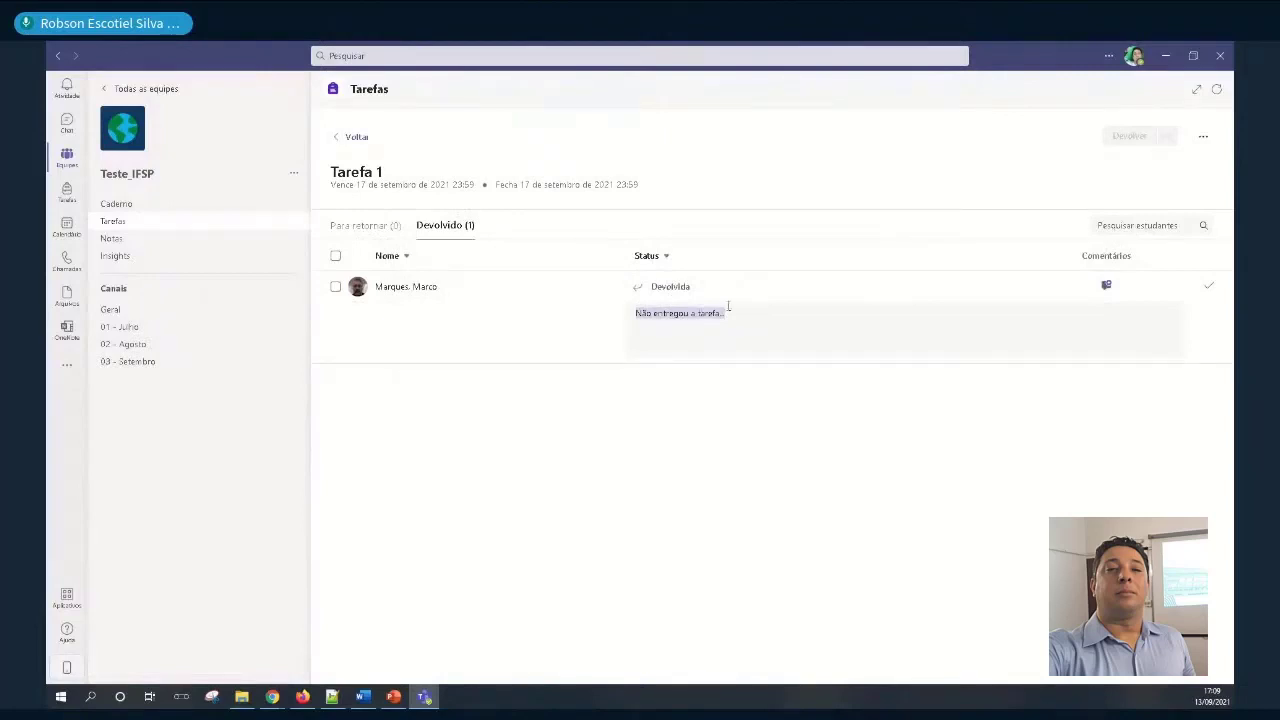
left_click_drag(741, 315, 635, 313)
left_click(771, 349)
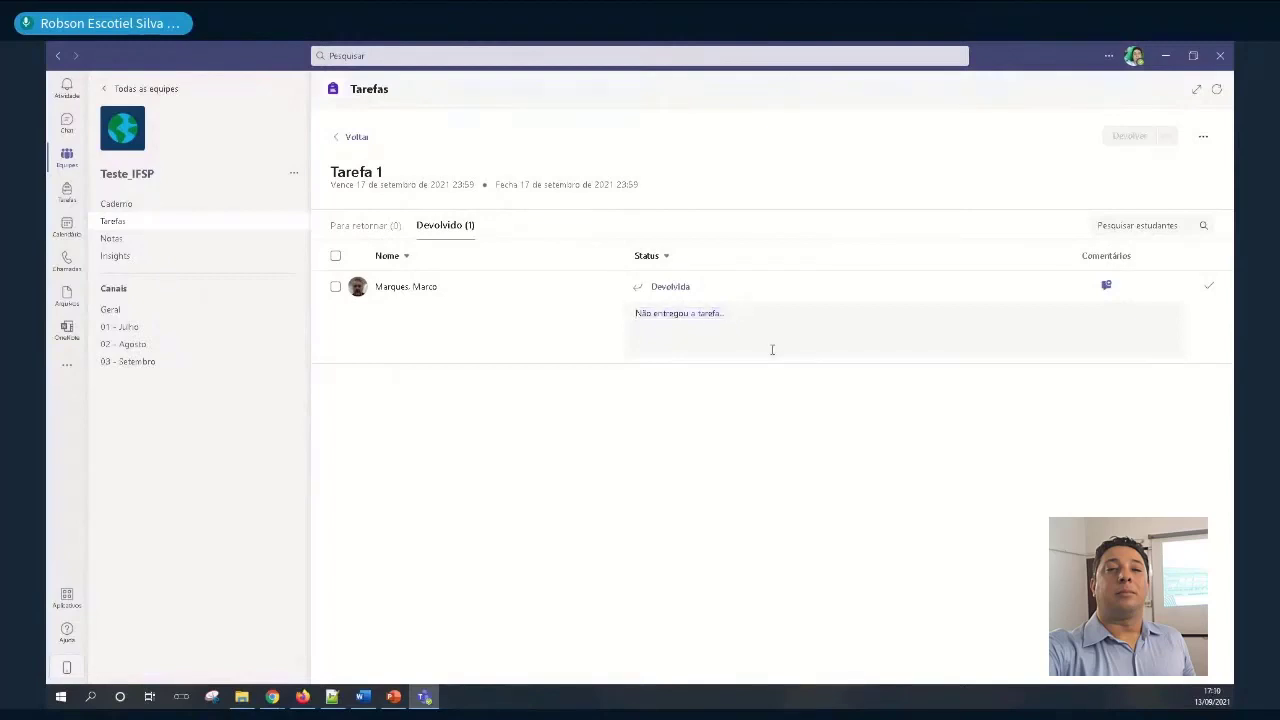
Change the student's feedback to "Menção I. Não entregou a tarefa (N/A)..." and return Tarefa 1 again
type("Menção I")
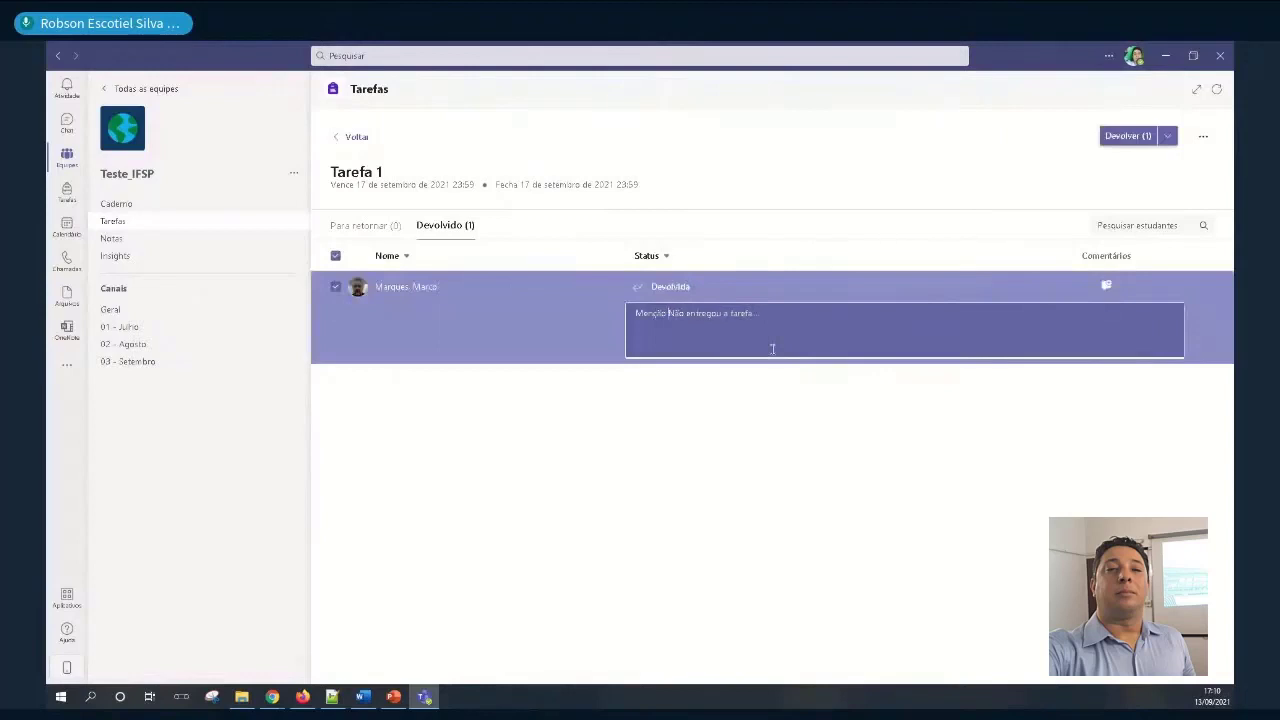
type(": ")
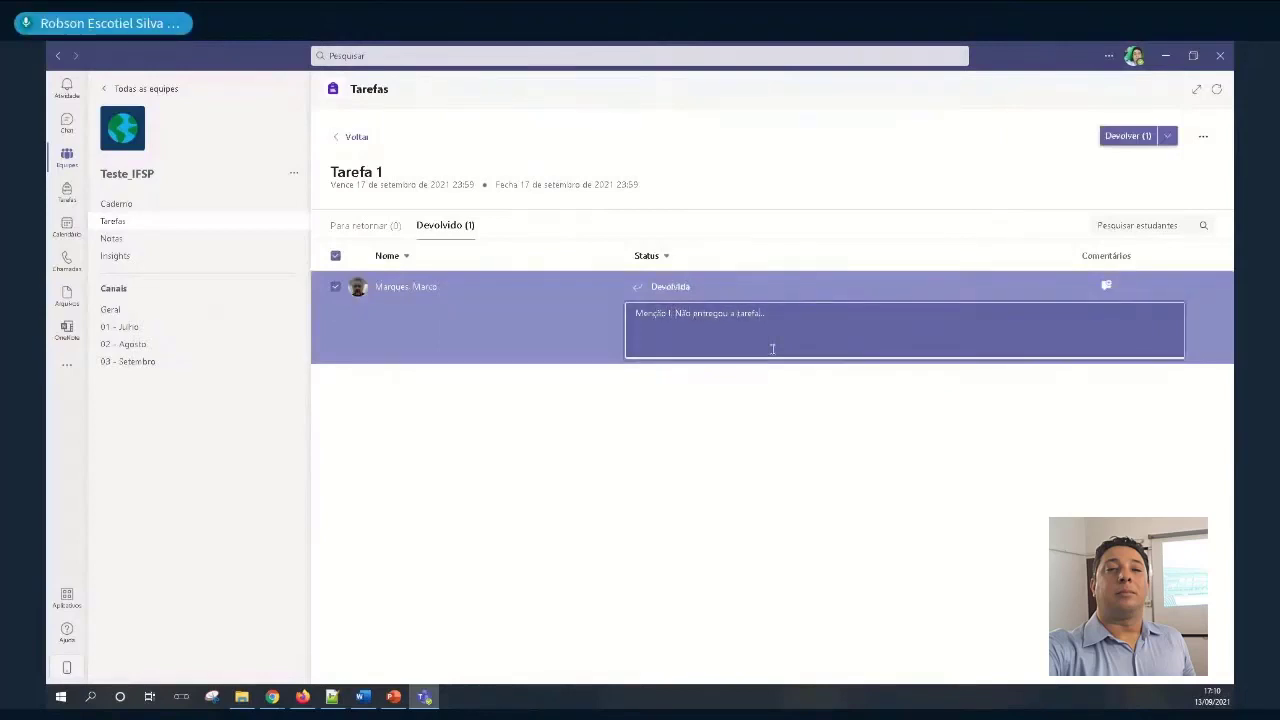
type(" (N/A)")
key("Delete")
left_click(1127, 137)
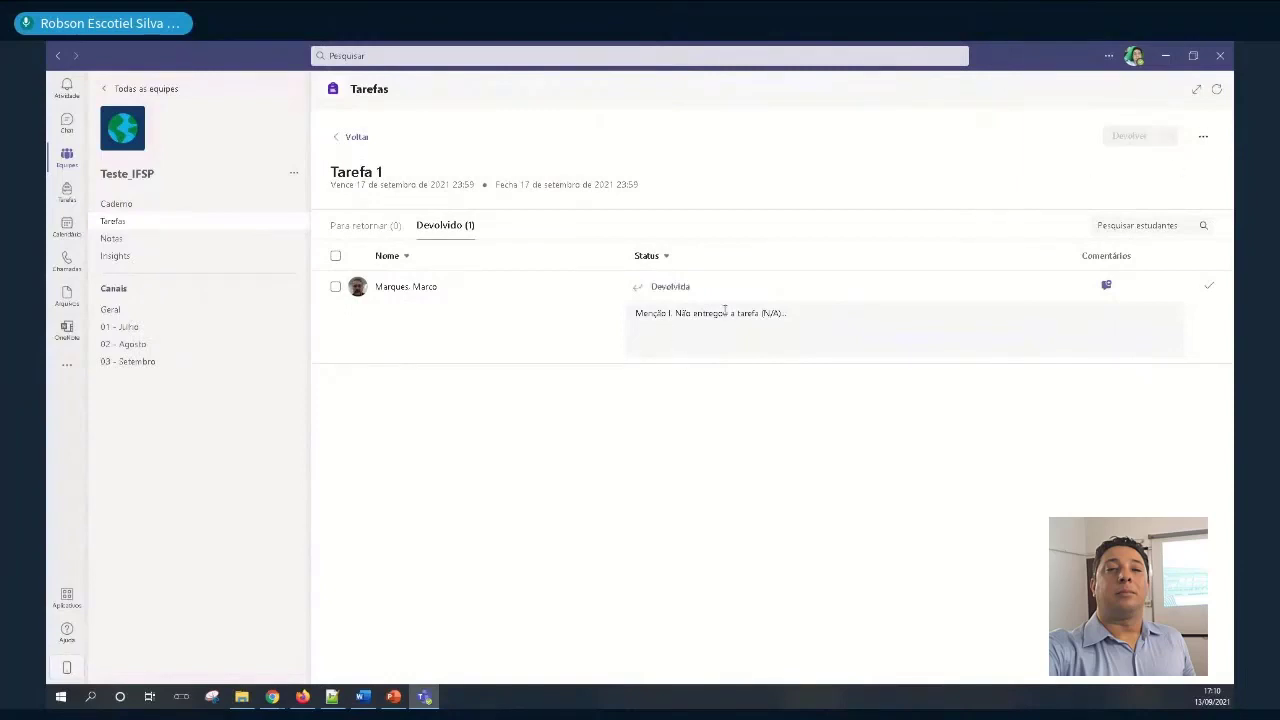
Export the Tarefa 1 grades to Excel, then clear the open windows to reach the exported file on the desktop
left_click(1205, 142)
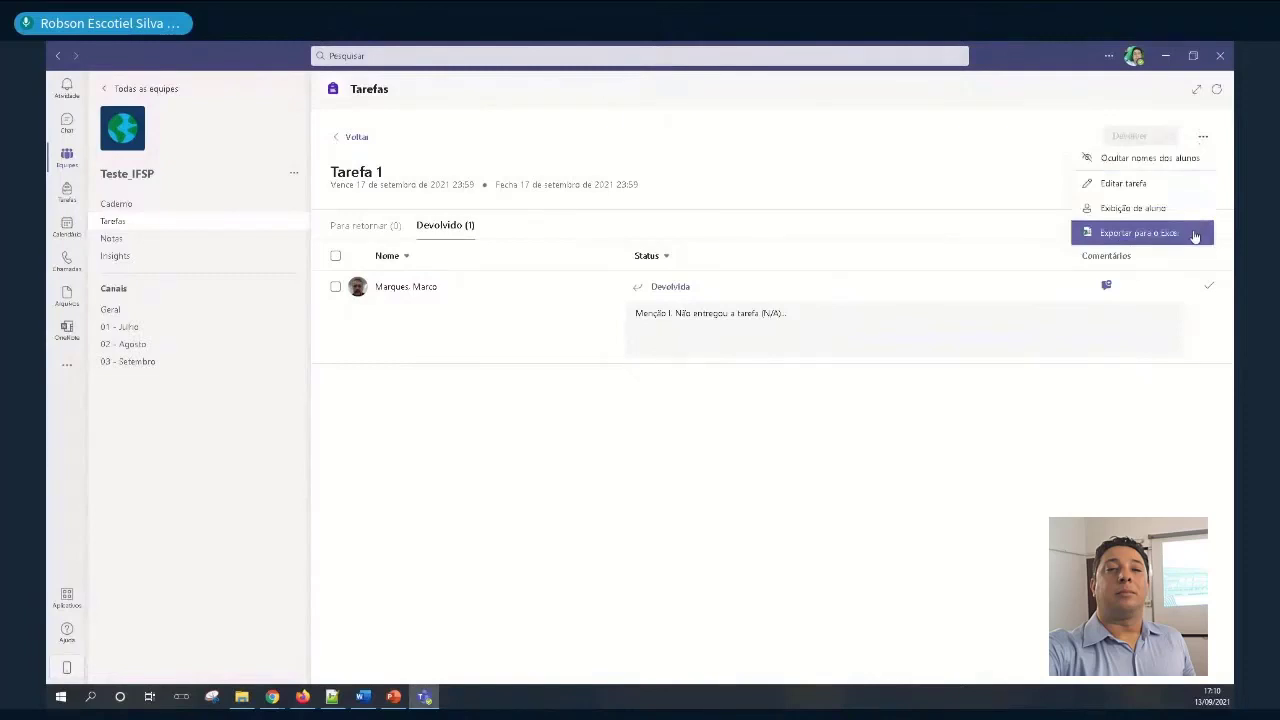
left_click(1140, 233)
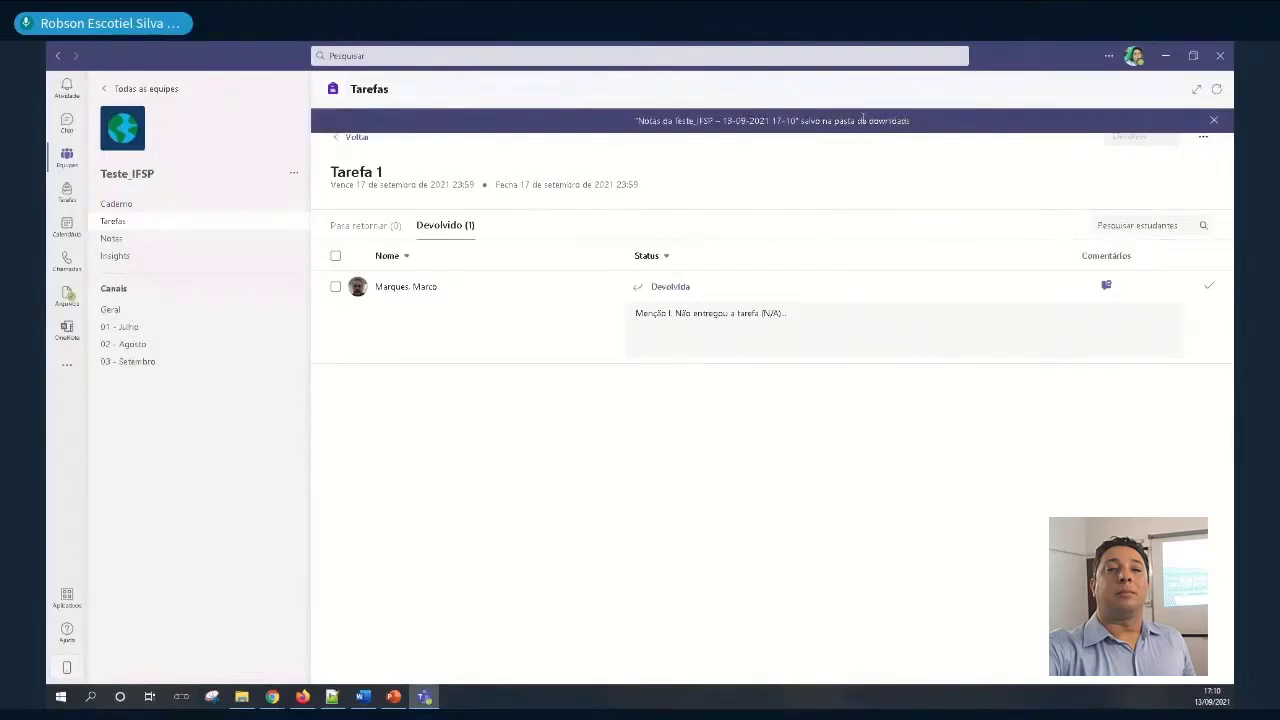
left_click(241, 696)
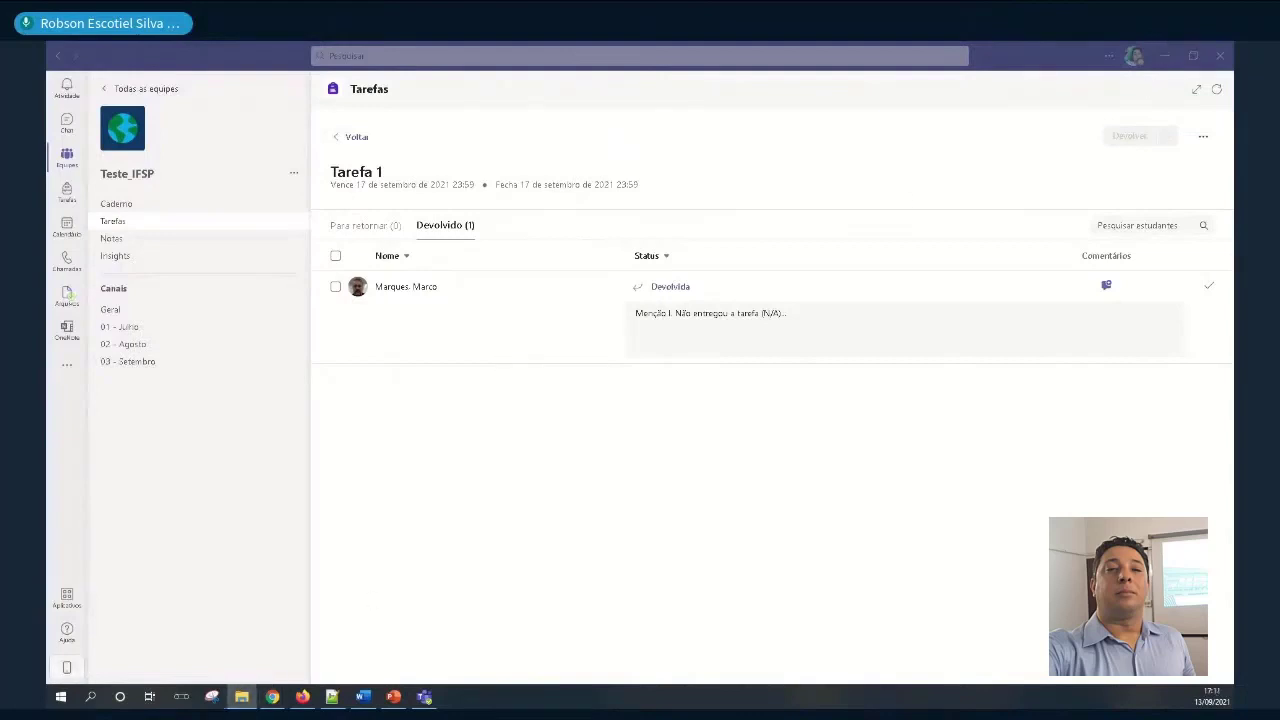
left_click(1170, 60)
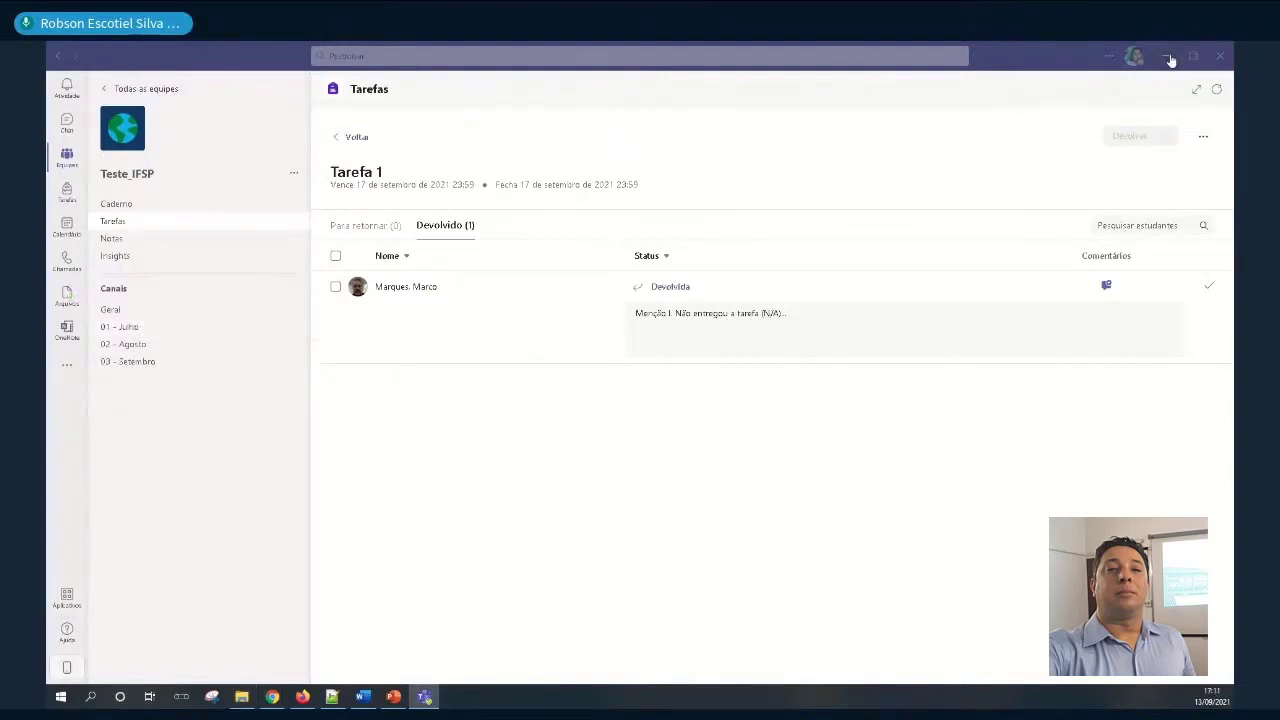
left_click(1170, 60)
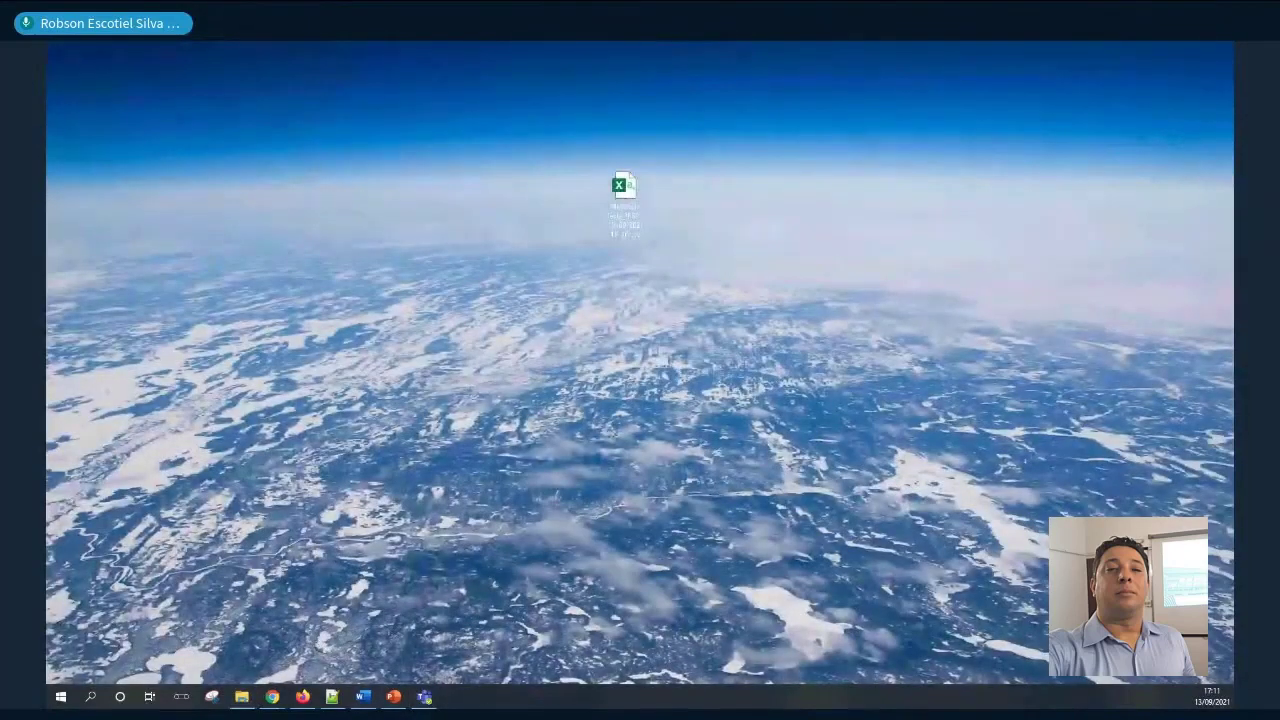
Switch the desktop to its next background image and move the exported grades CSV file to a free spot
left_click(627, 240)
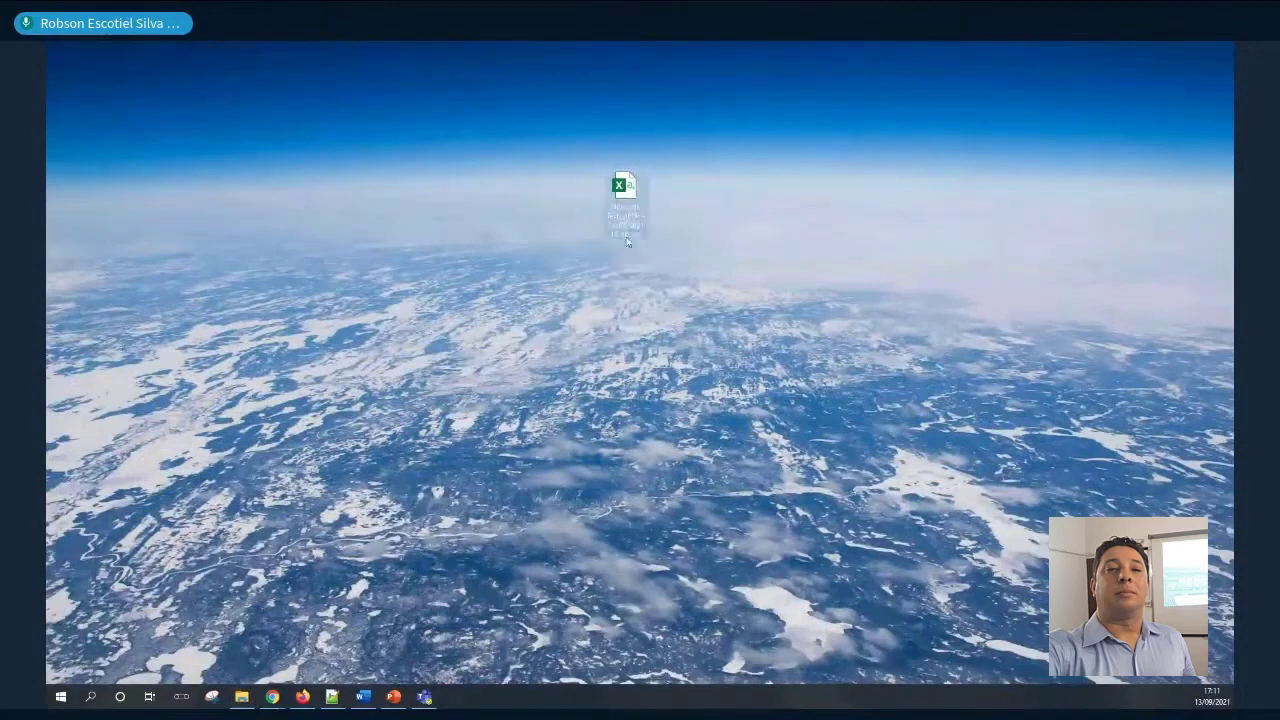
left_click(630, 237)
right_click(730, 238)
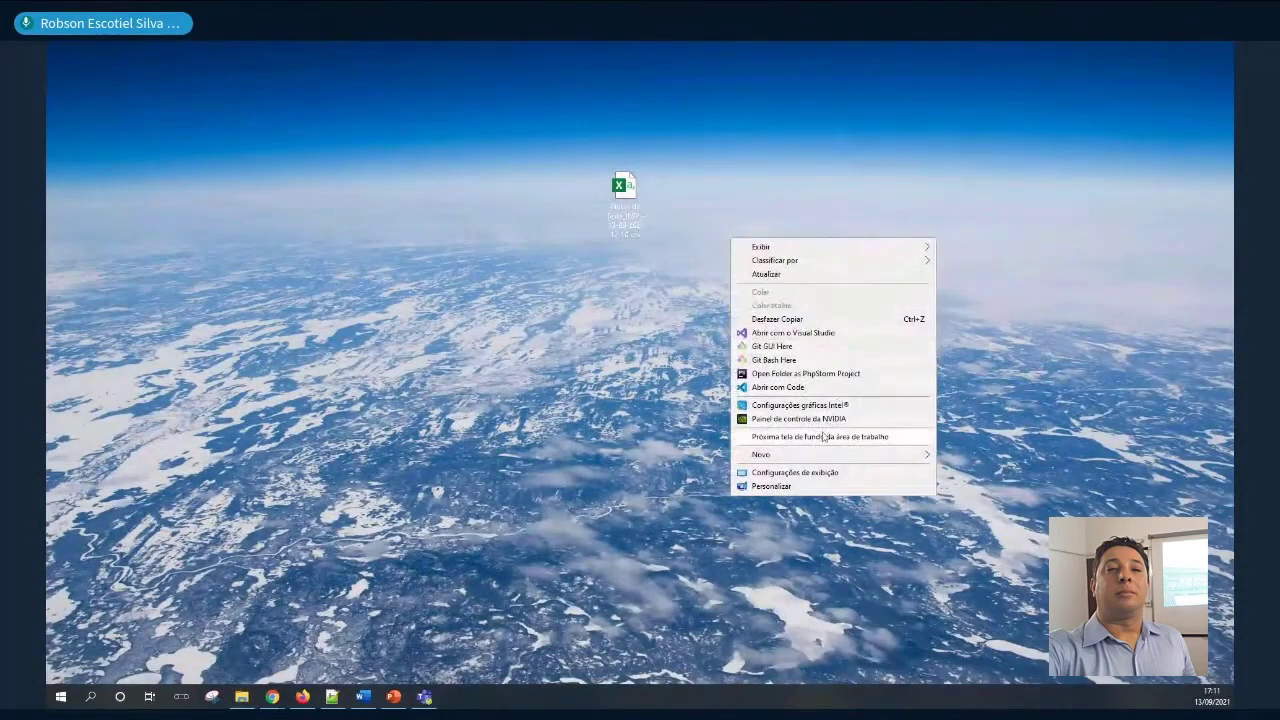
left_click(826, 436)
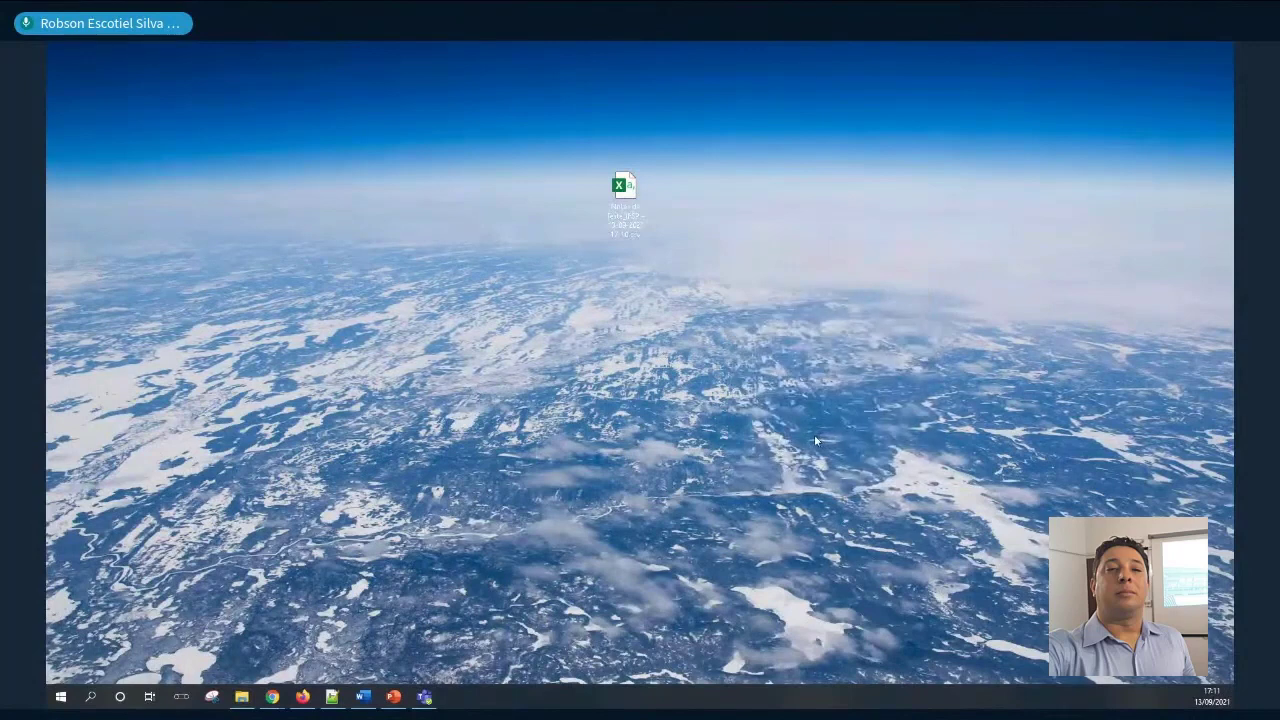
left_click_drag(618, 203, 480, 135)
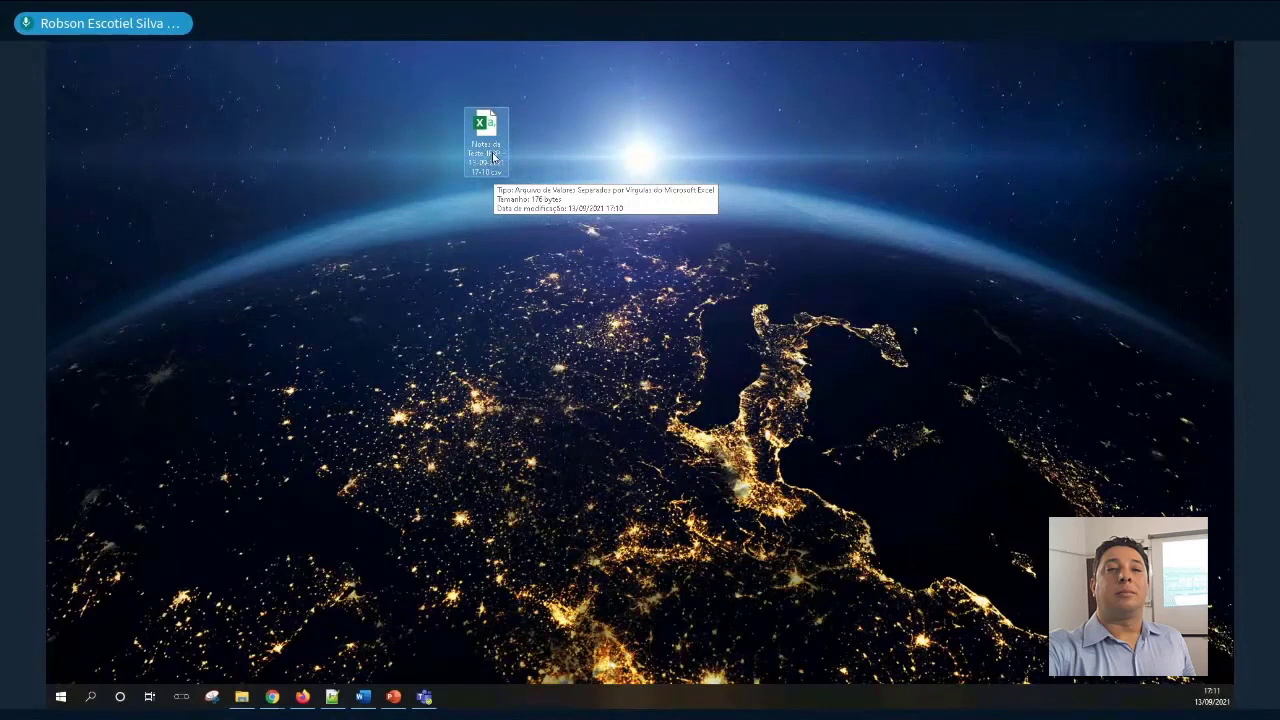
Open the exported grades CSV file in Excel and fit column A to its contents
double_click(489, 145)
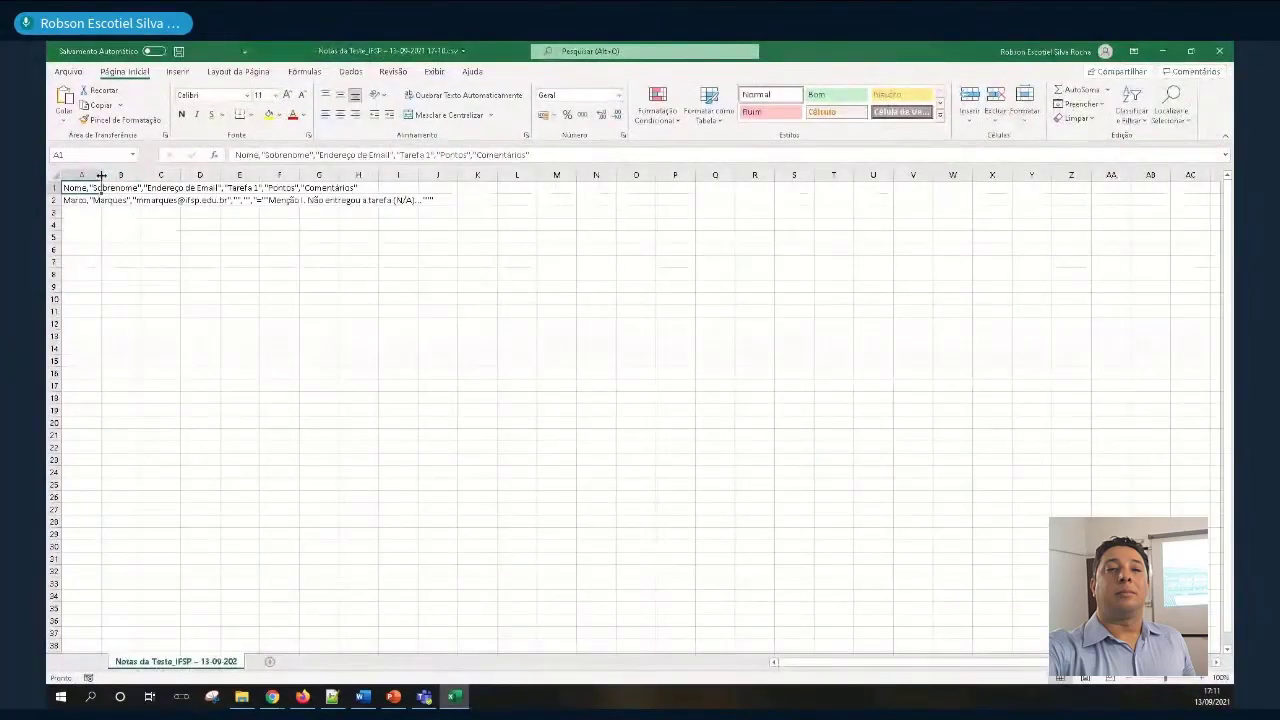
double_click(101, 175)
left_click(287, 175)
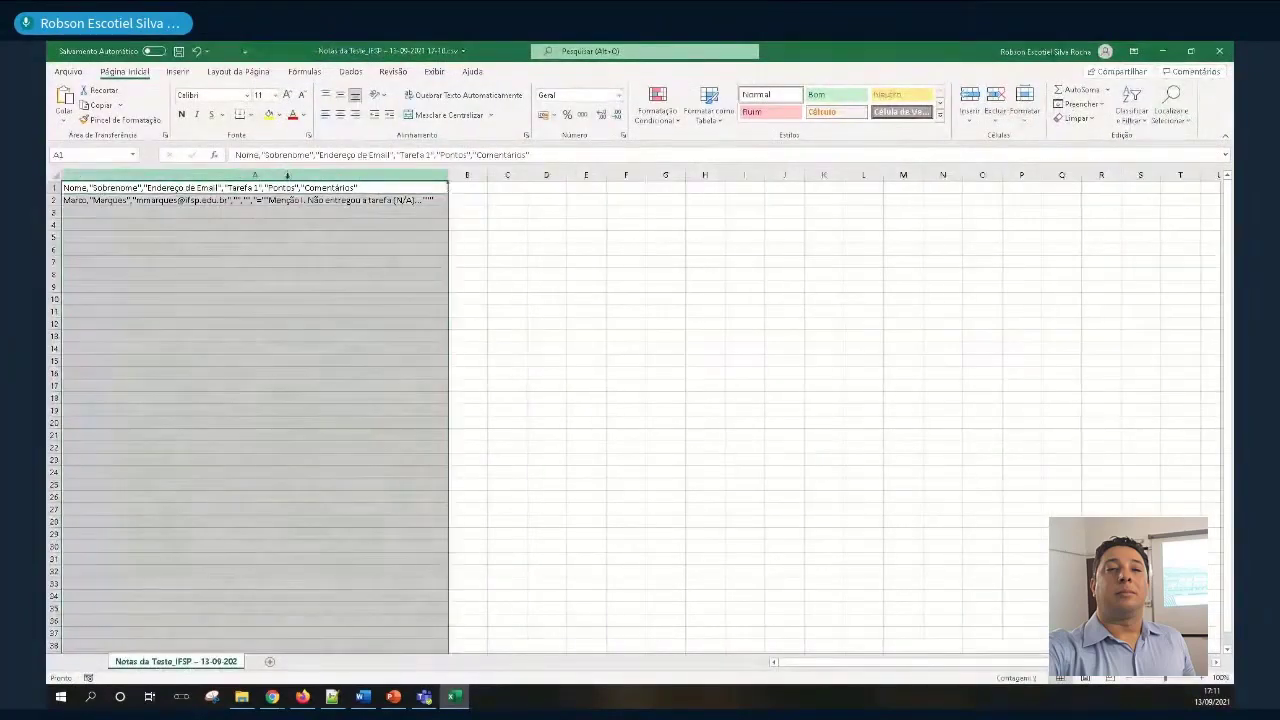
left_click(280, 190)
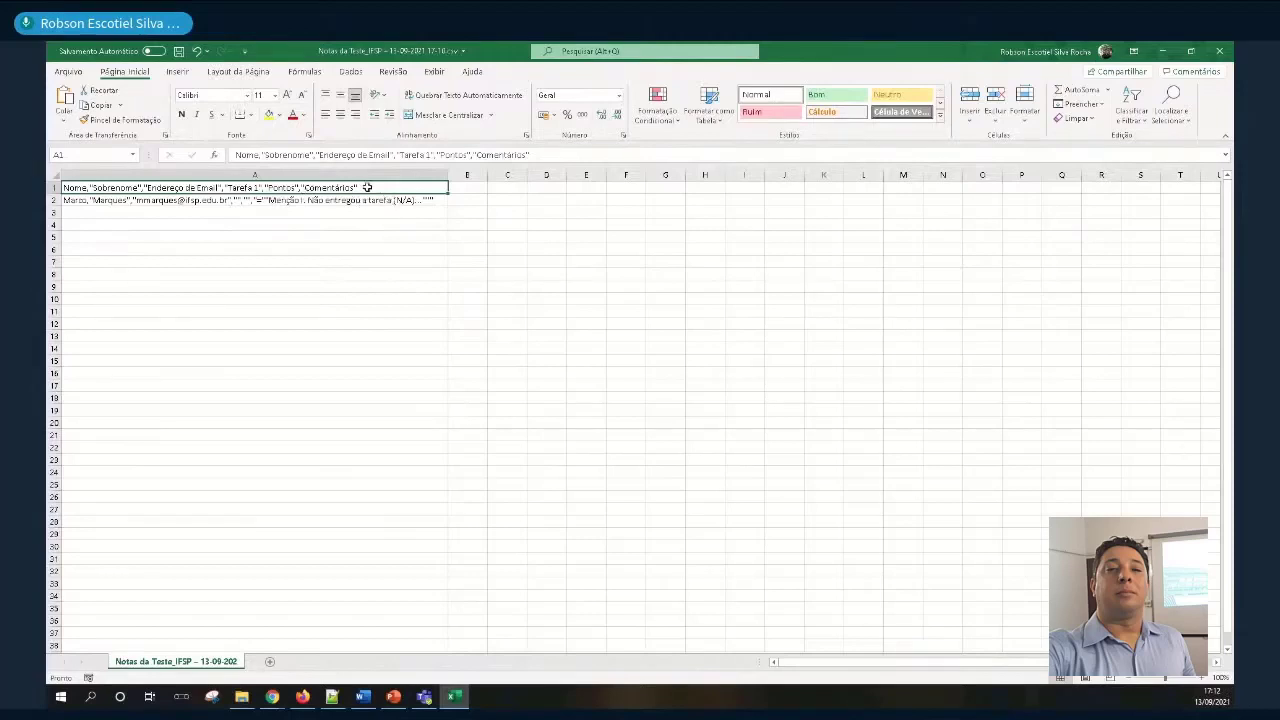
Split the text in column A into separate columns, using delimited data with comma (Vírgula) instead of tab as the delimiter
left_click(292, 175)
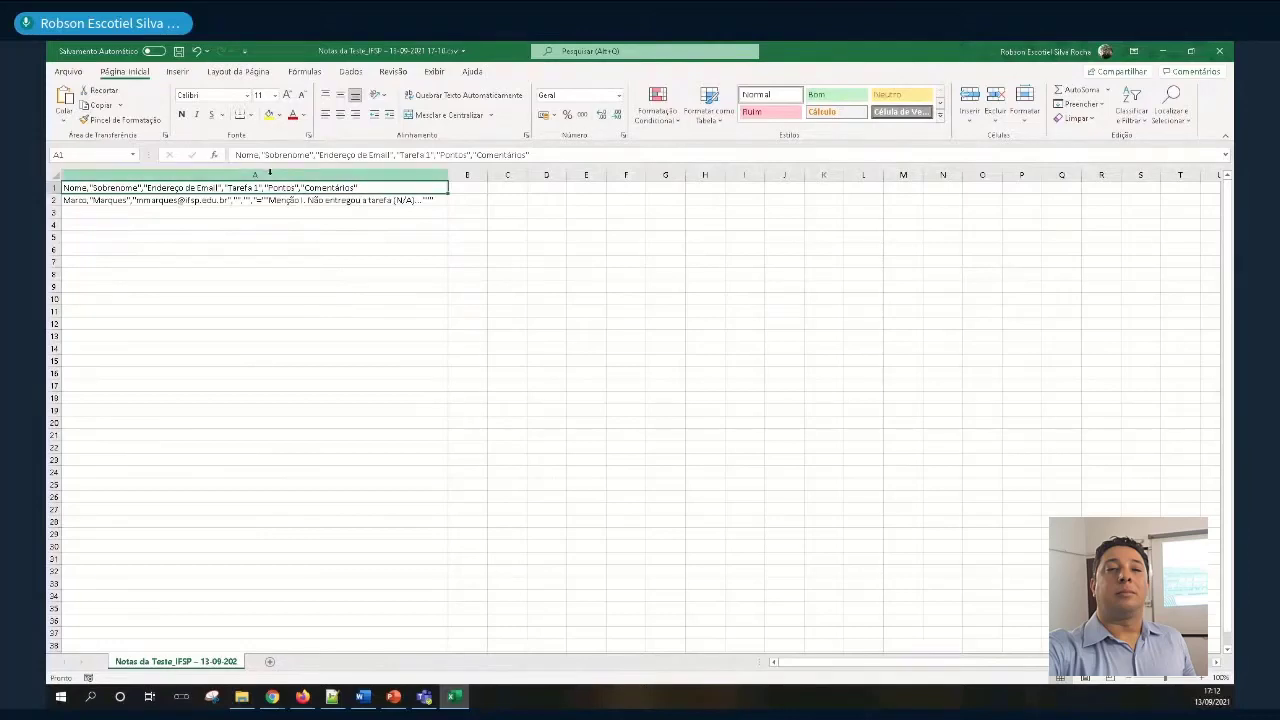
left_click(269, 172)
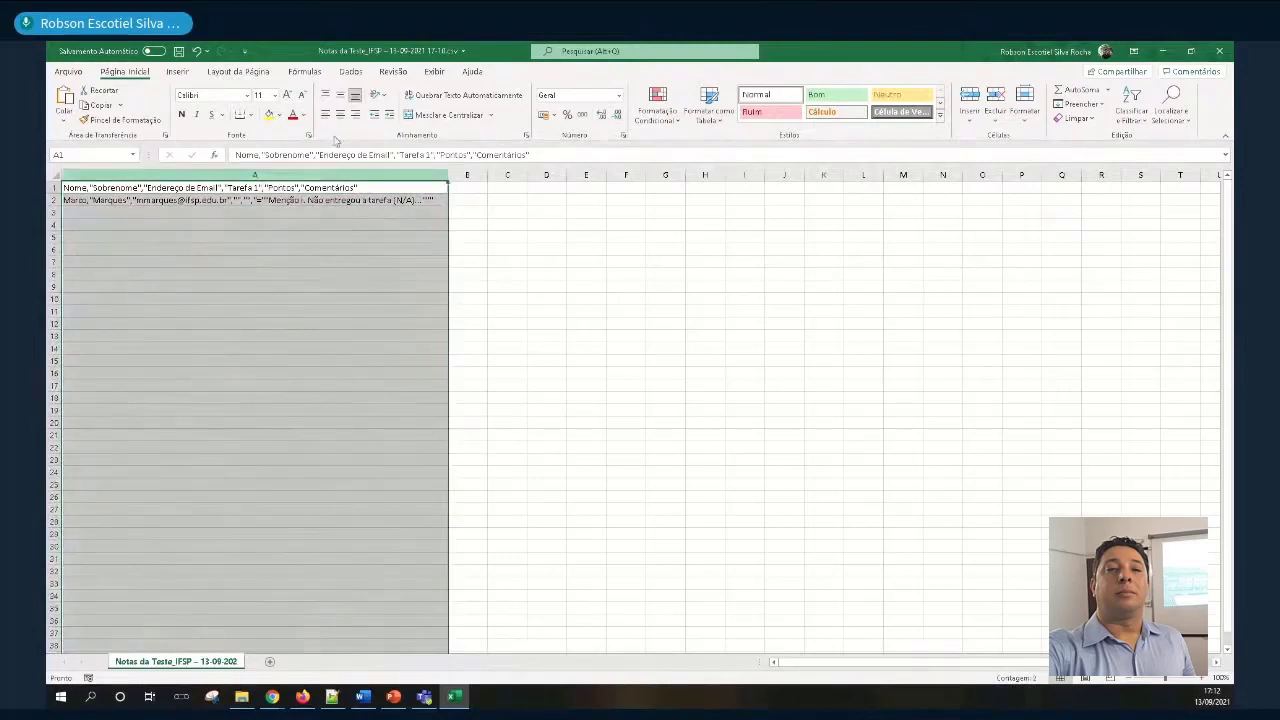
left_click(349, 72)
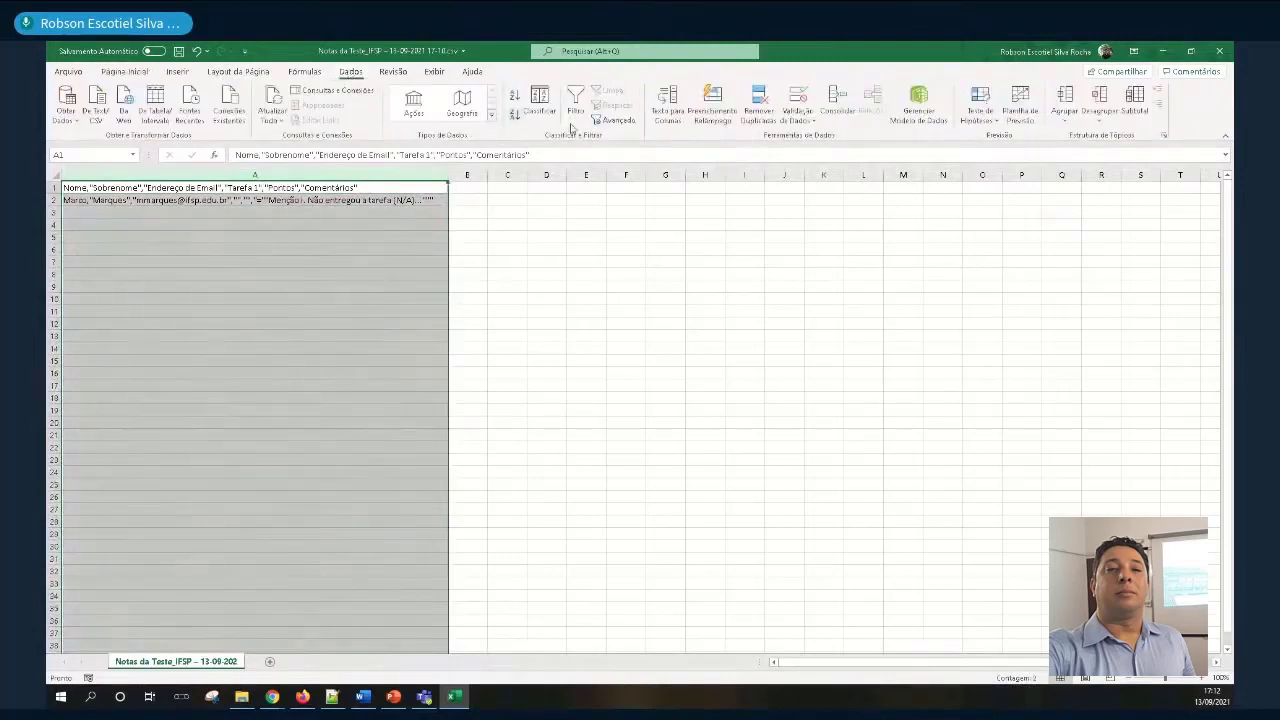
left_click(666, 116)
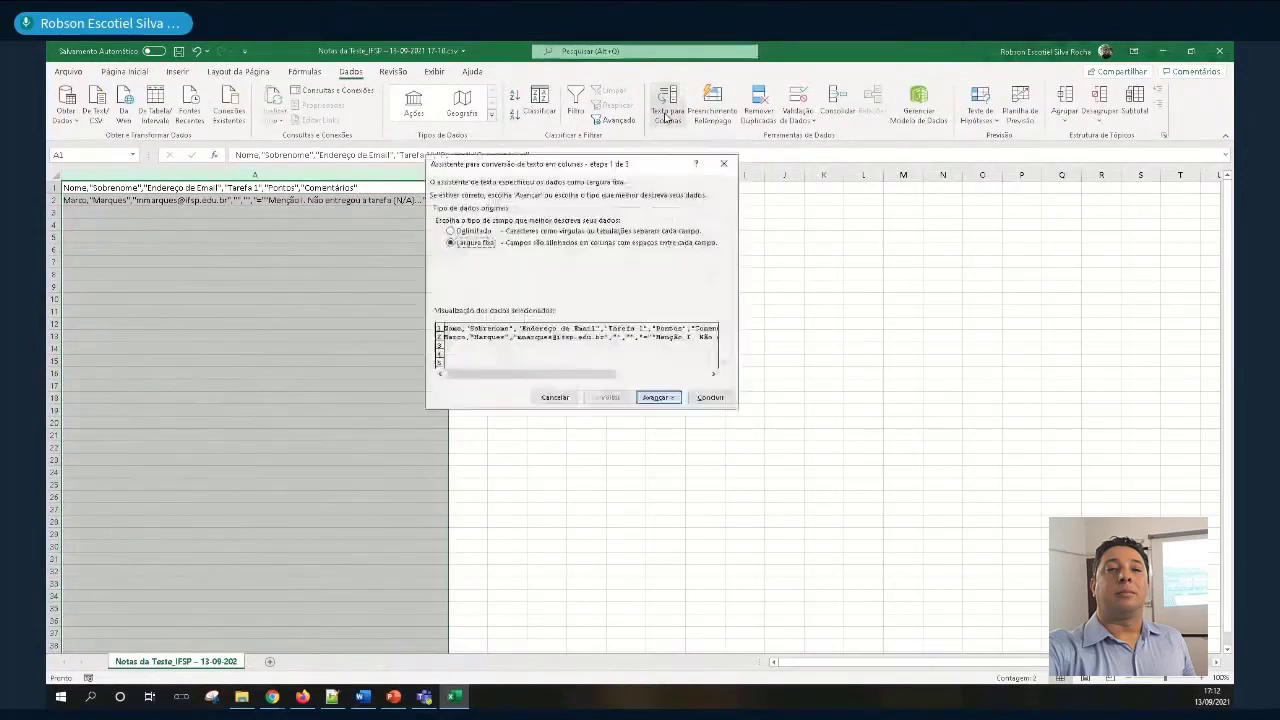
left_click_drag(640, 163, 673, 160)
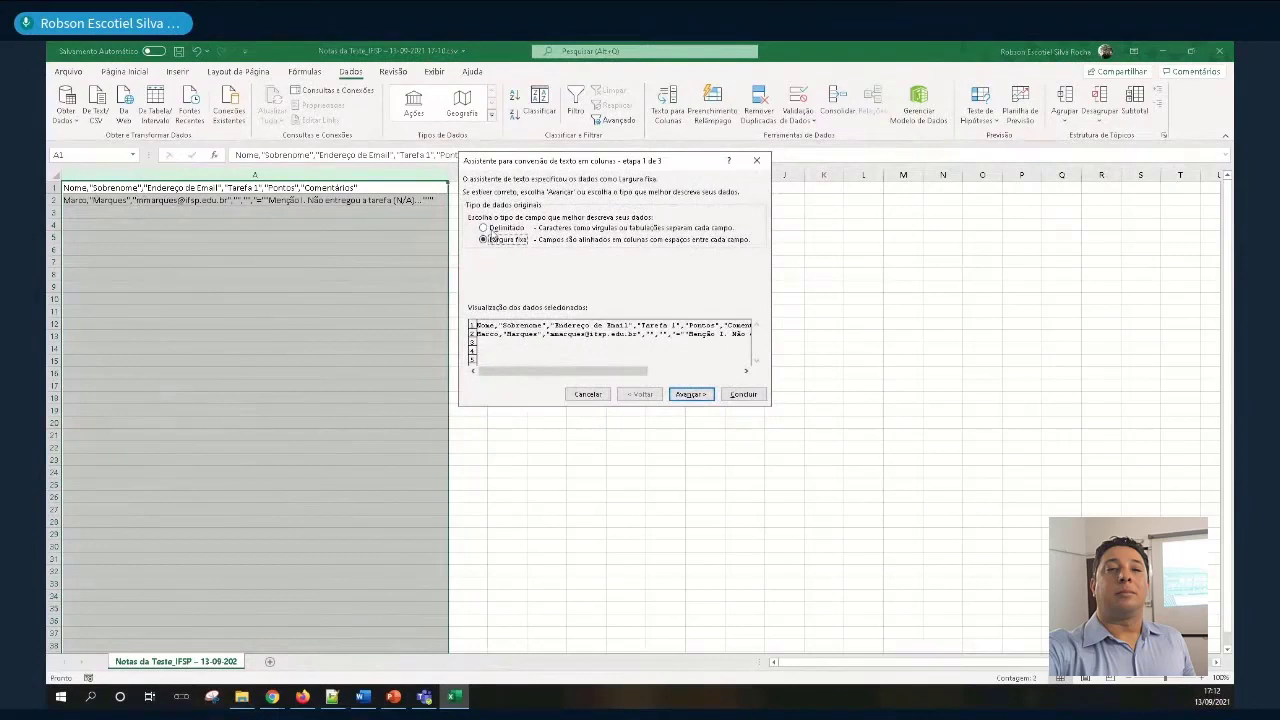
left_click(489, 228)
left_click(688, 394)
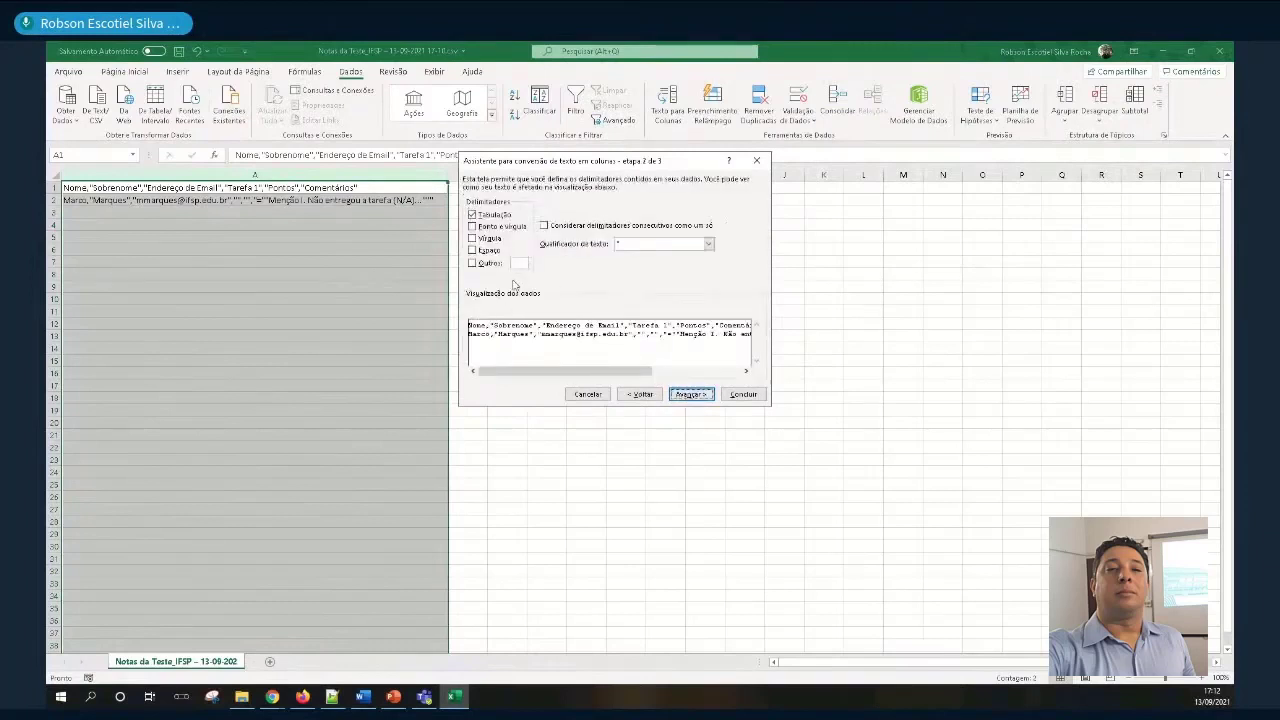
left_click(472, 215)
left_click(472, 238)
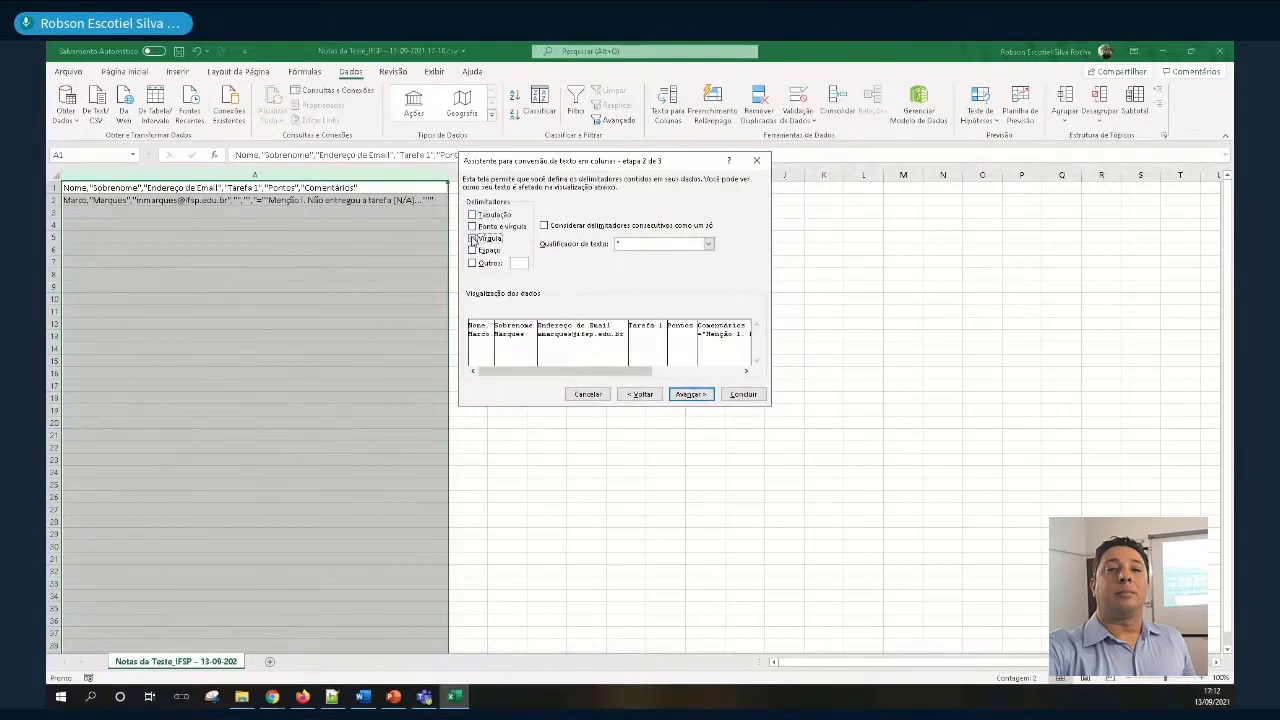
left_click(690, 395)
left_click(741, 395)
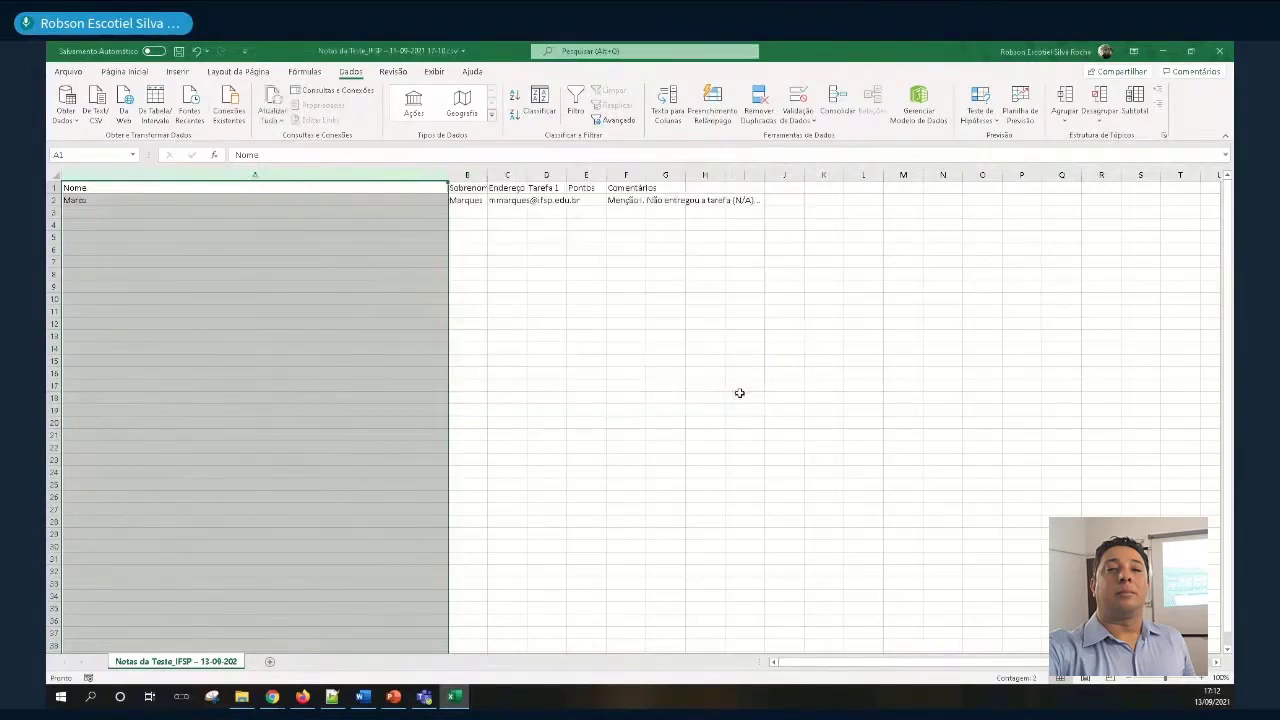
Fit the width of all the grade sheet's columns to their contents
left_click(665, 386)
double_click(447, 174)
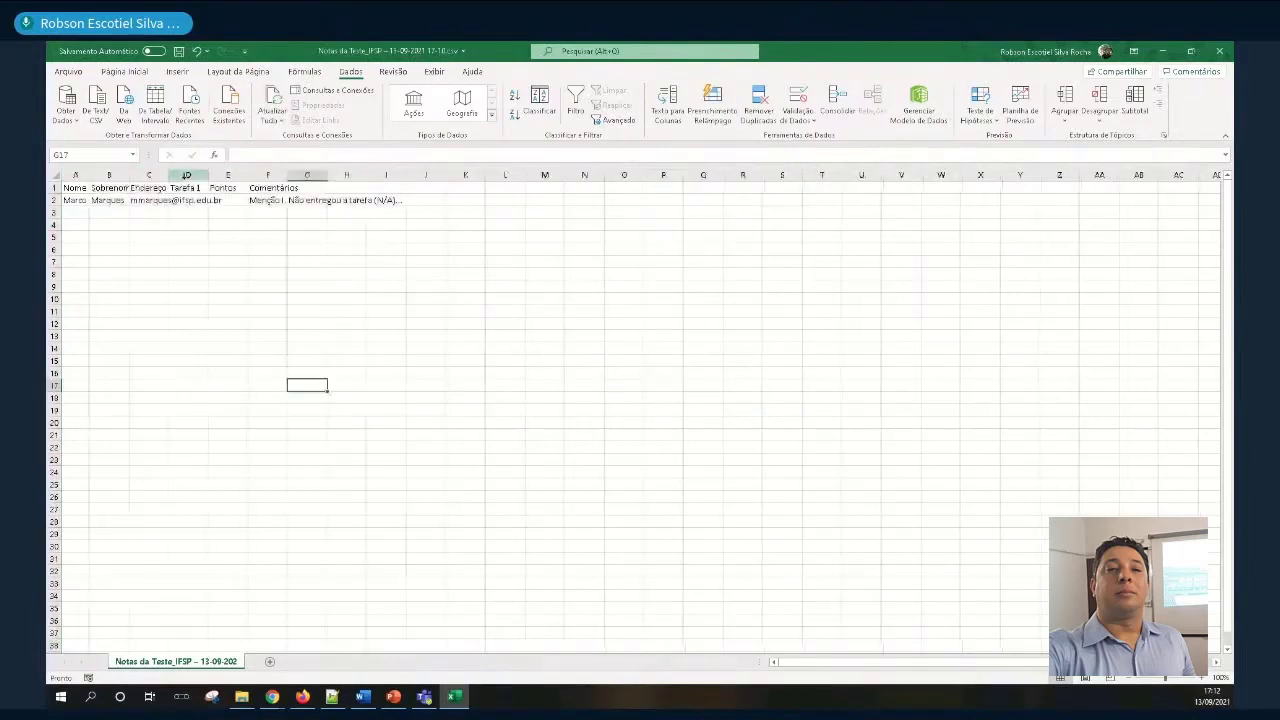
left_click(48, 175)
double_click(89, 175)
left_click(397, 332)
Review the sheet's name, surname, e-mail, Tarefa 1, Pontos and Comentários columns one by one
left_click(75, 175)
left_click(114, 175)
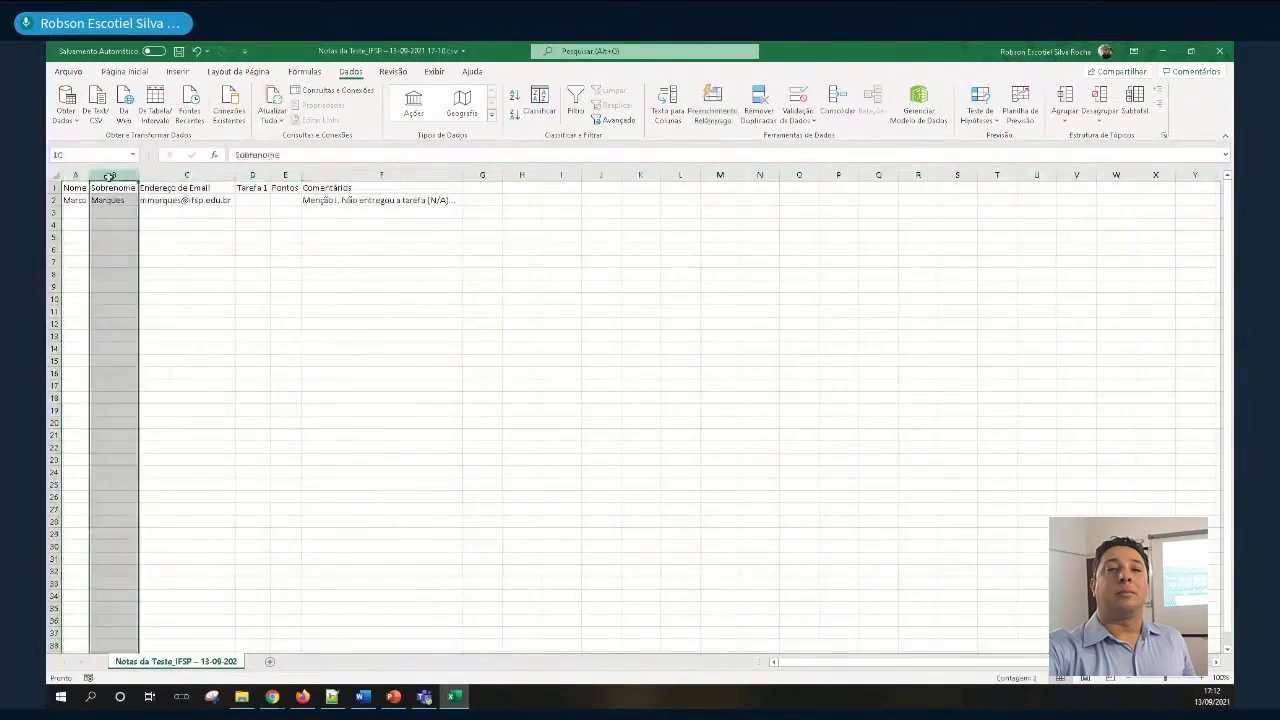
left_click(186, 175)
left_click(254, 175)
left_click(285, 175)
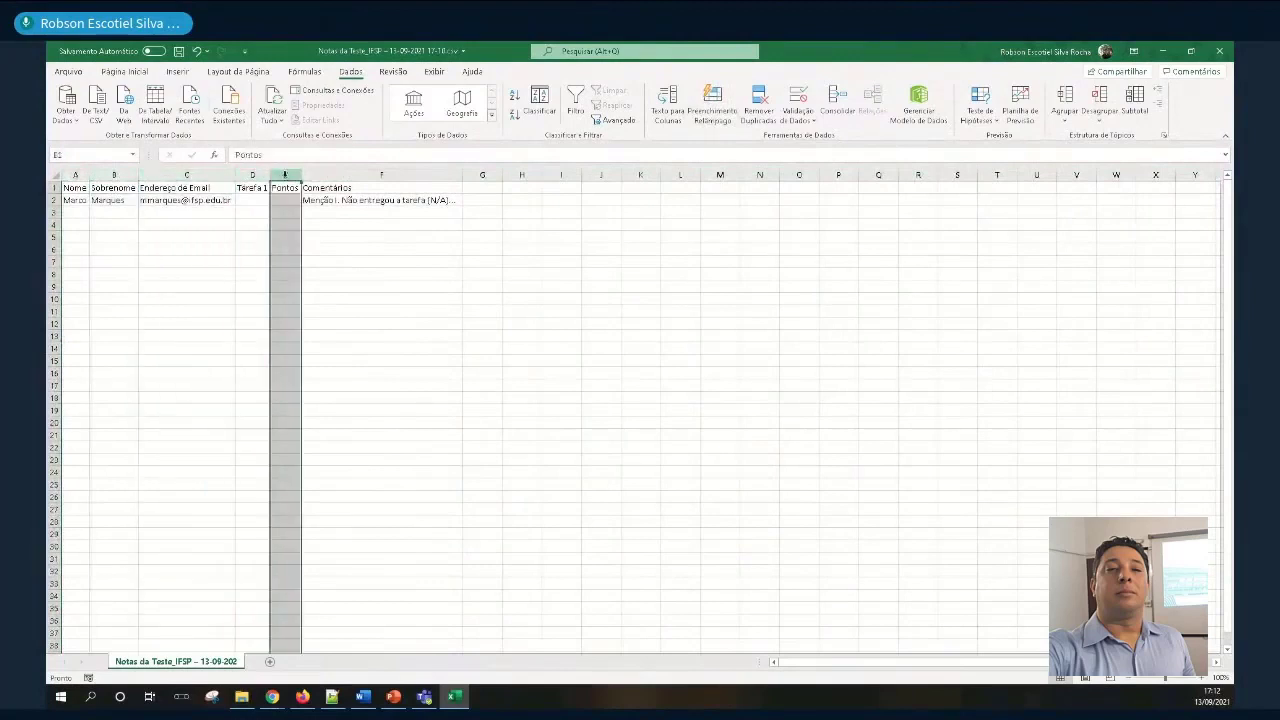
left_click(440, 175)
left_click(490, 273)
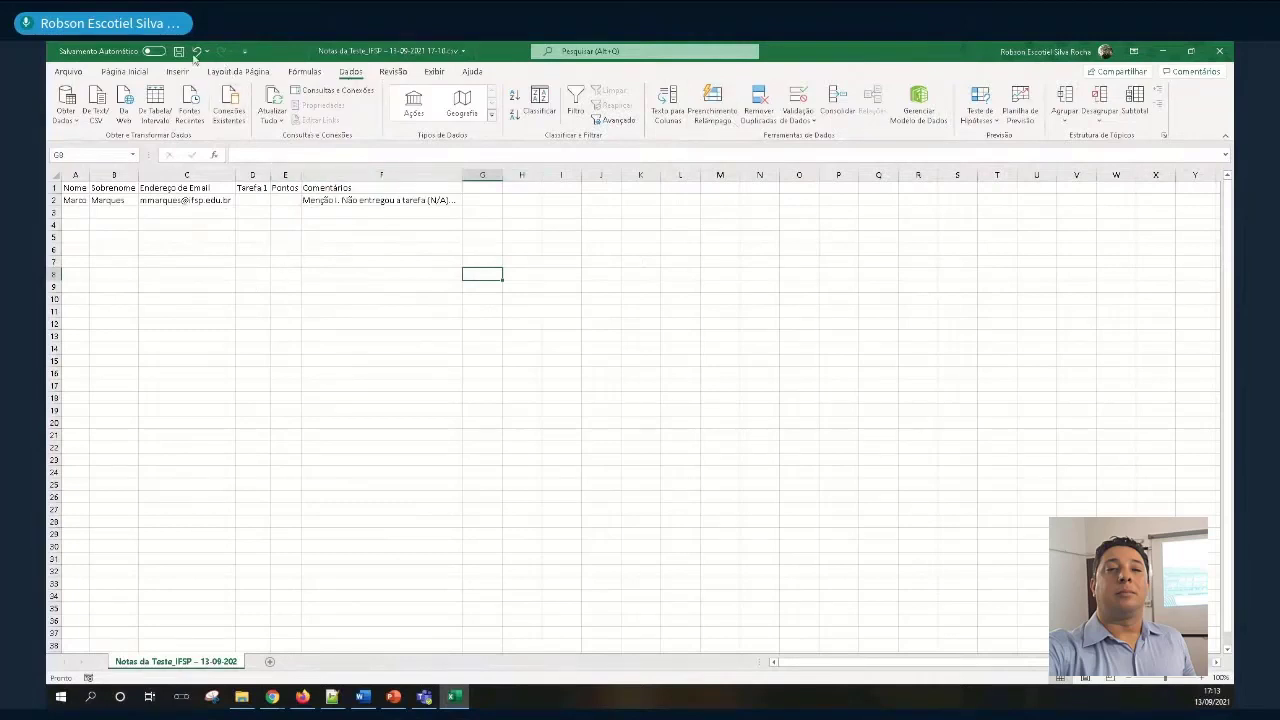
Save the grades CSV file, select Pasta de Trabalho do Excel (*.xlsx) as the format for a copy, and close the file
left_click(178, 51)
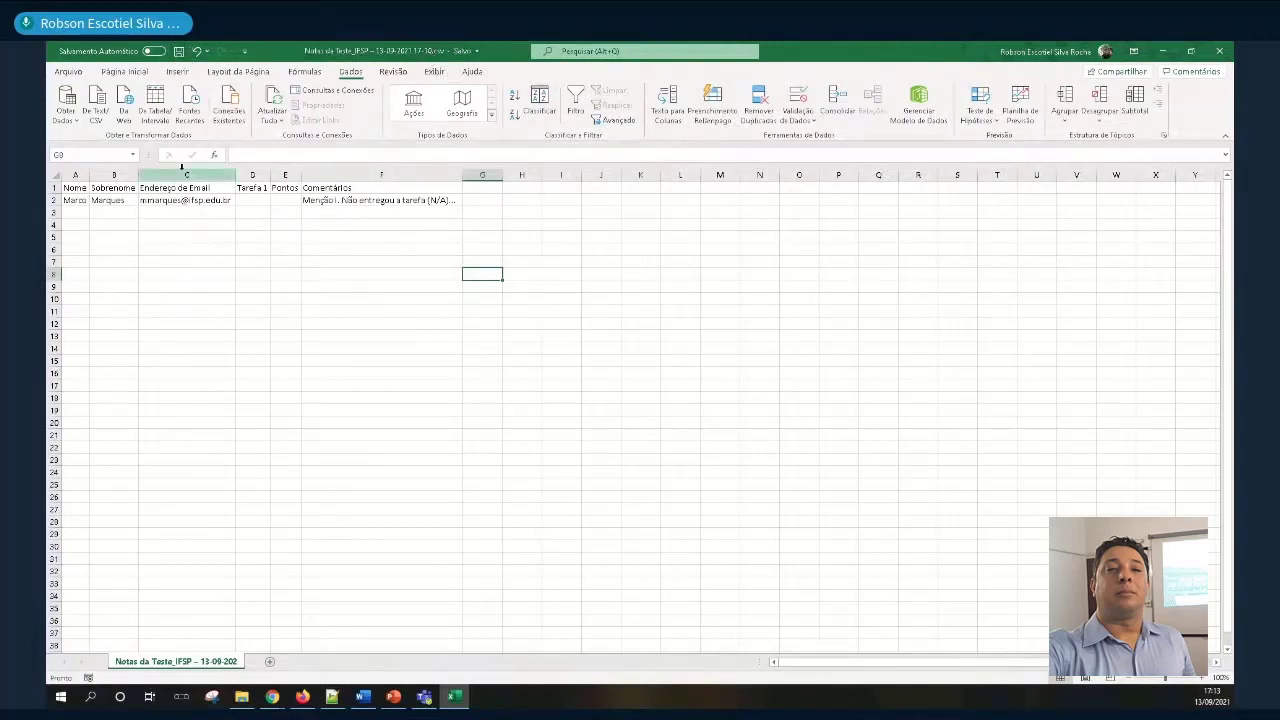
left_click(69, 72)
left_click(93, 239)
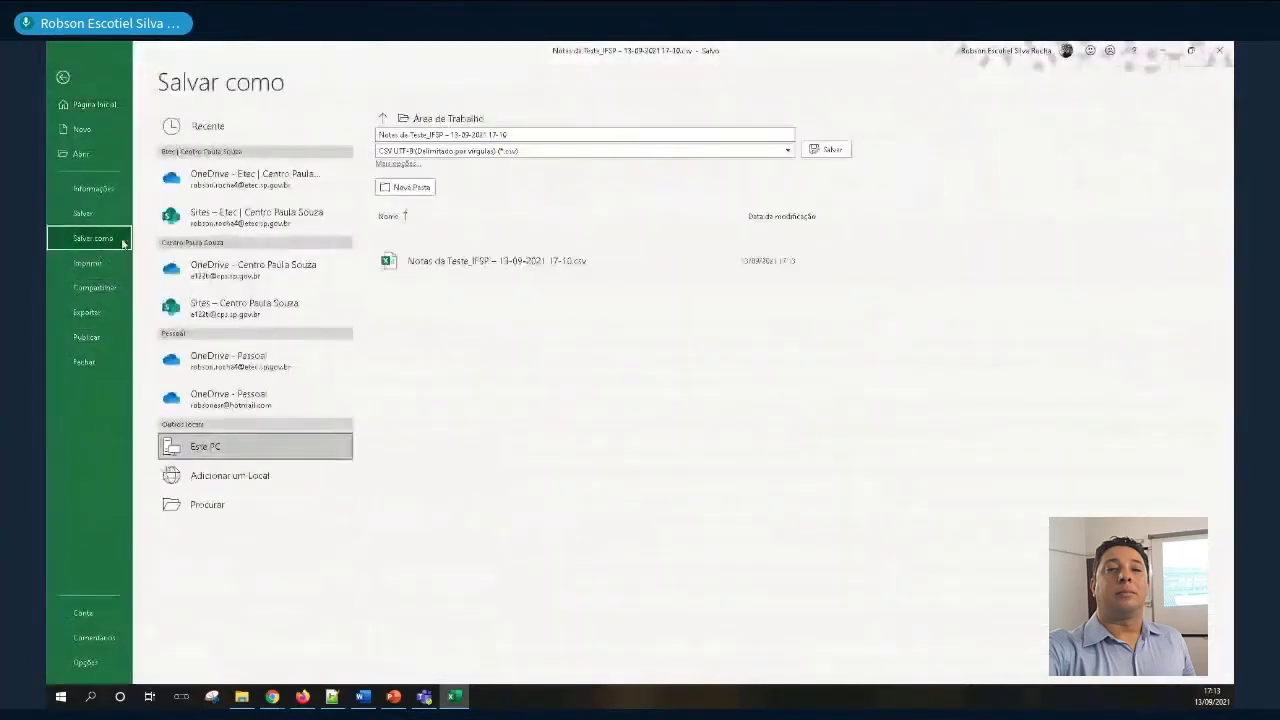
left_click(418, 152)
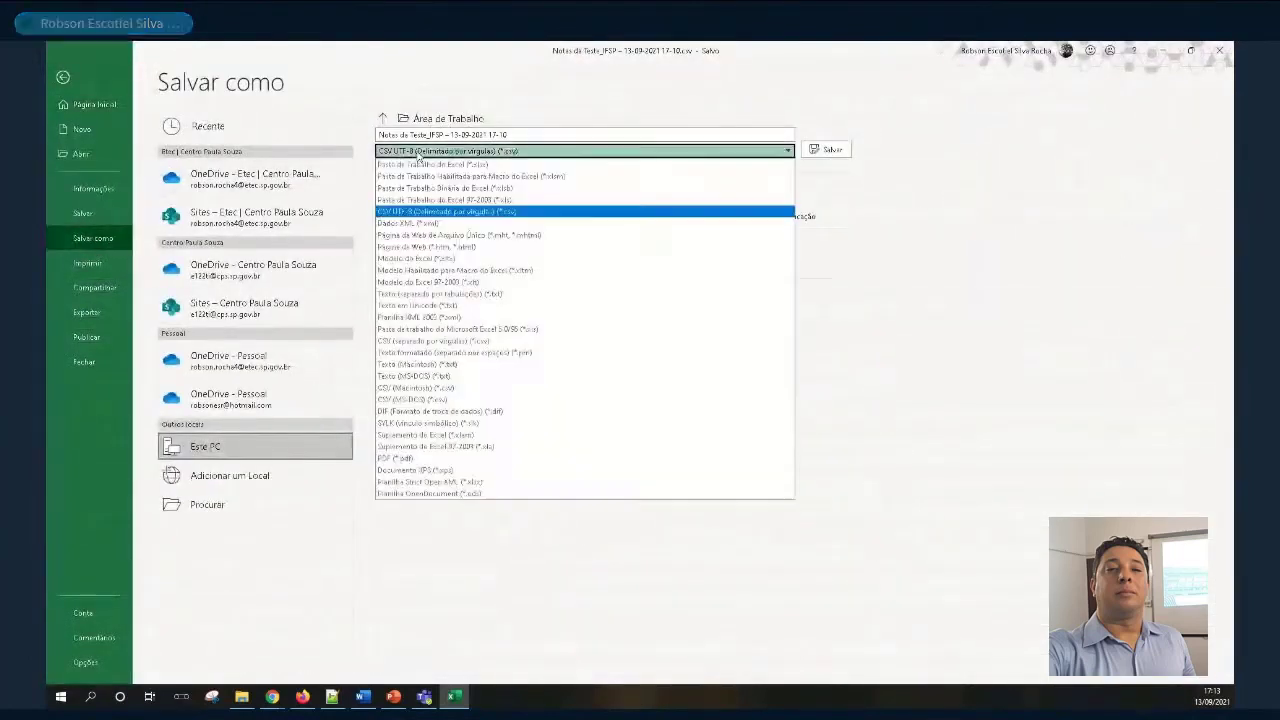
left_click(437, 166)
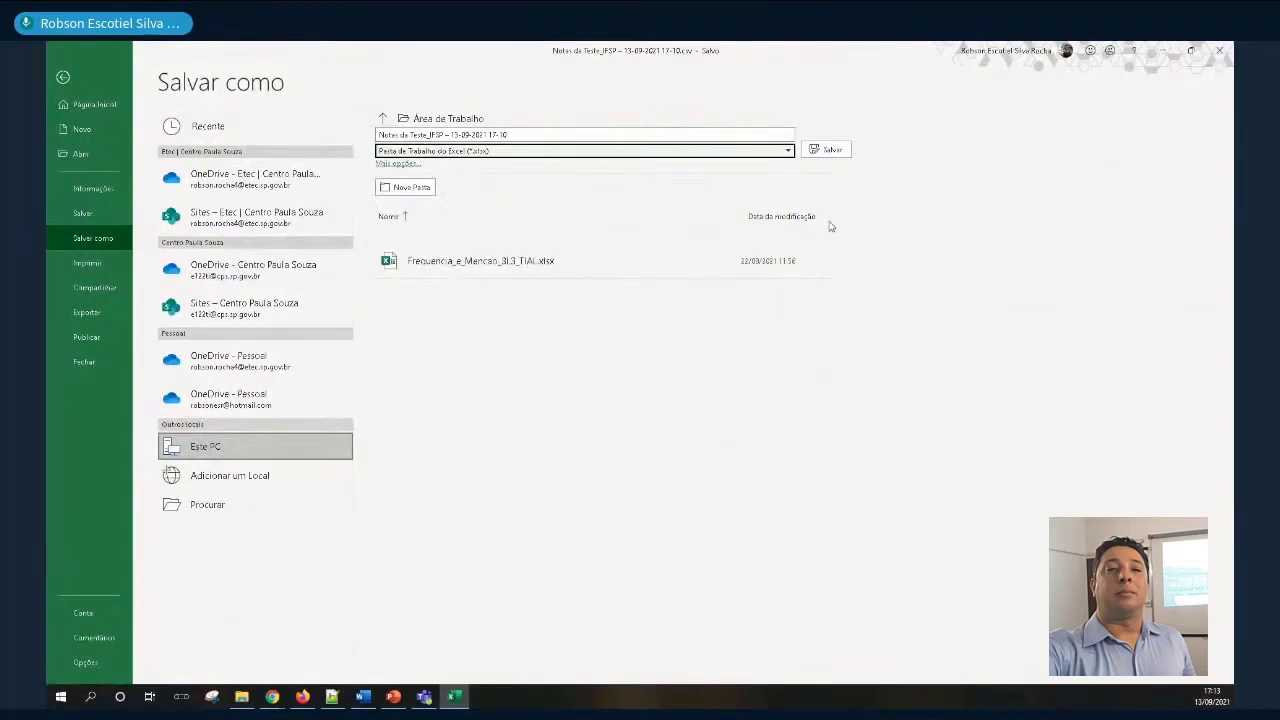
left_click(1216, 49)
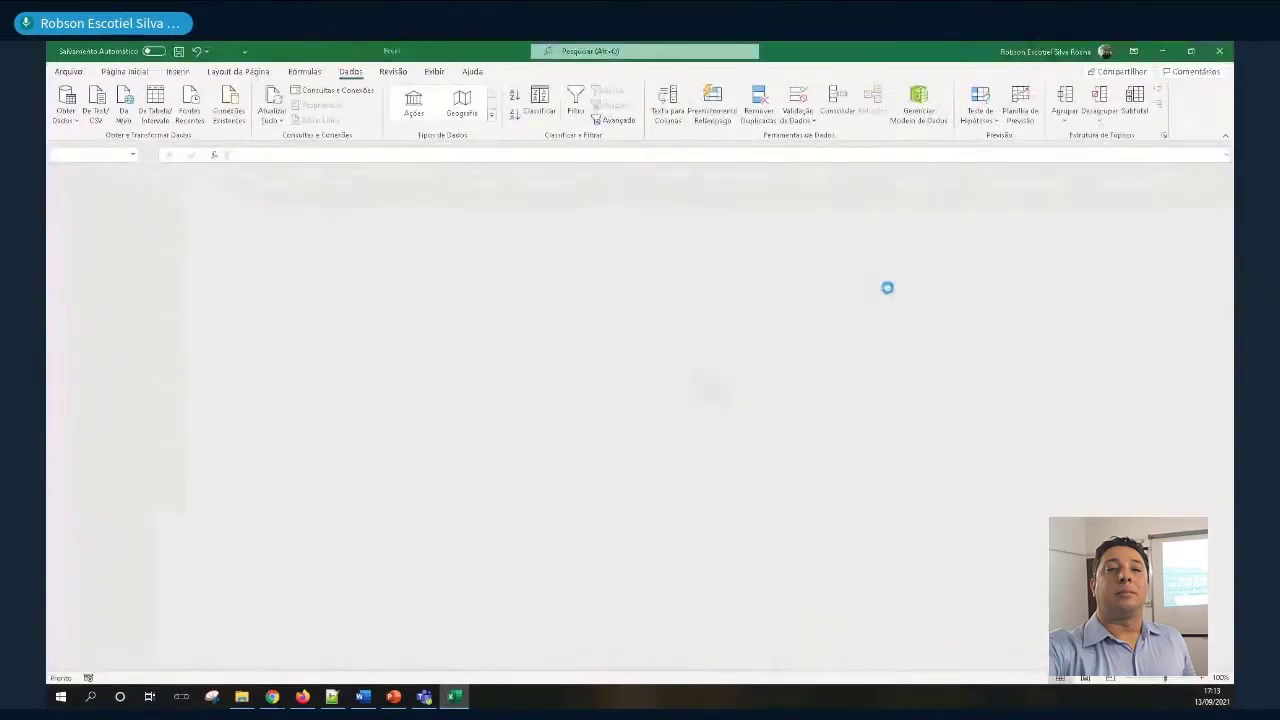
Switch to Teams, open the Teste_IFSP team's Notas and check the options of the student's Tarefa 1 and Tarefa Julho entries
key("alt+Tab")
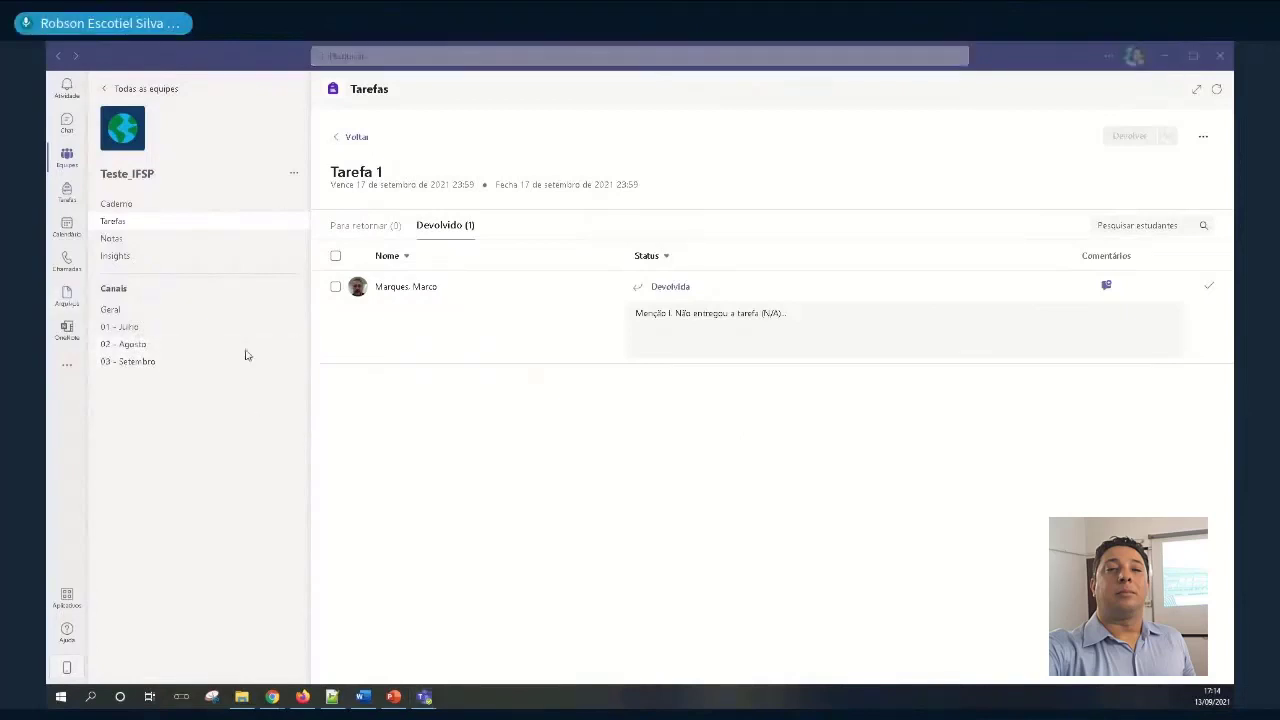
left_click(136, 242)
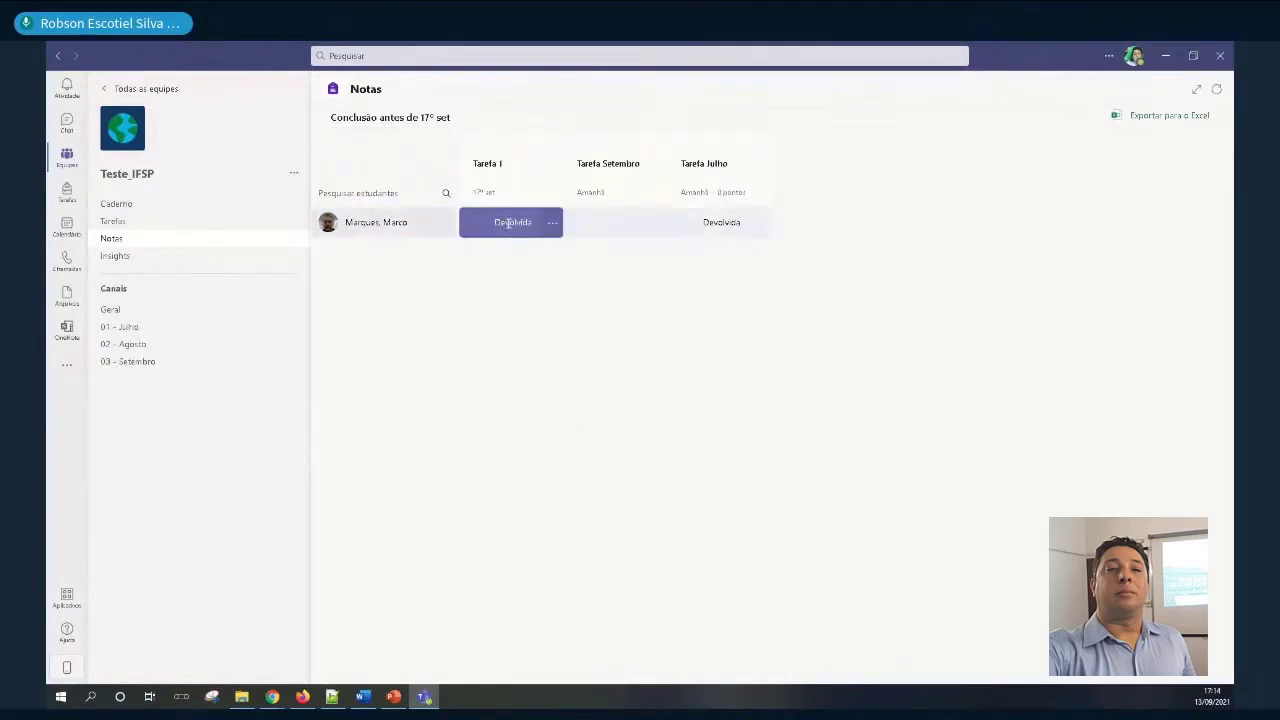
left_click(551, 224)
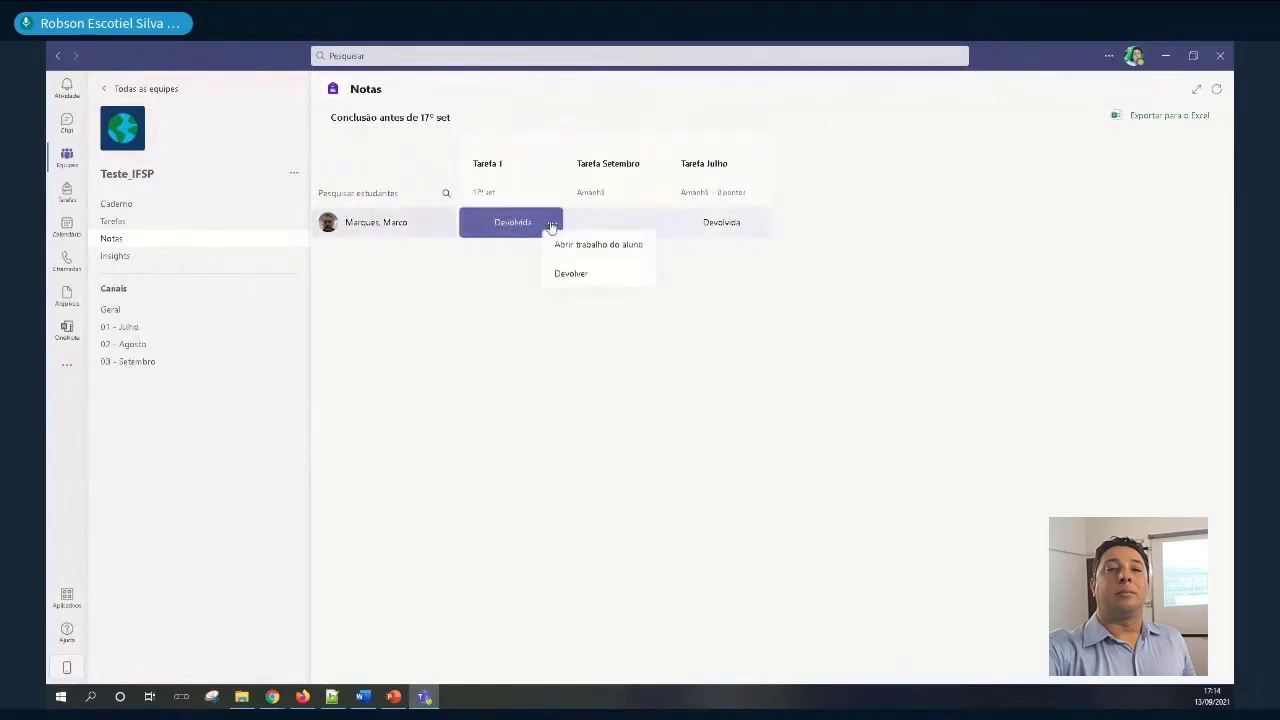
left_click(584, 249)
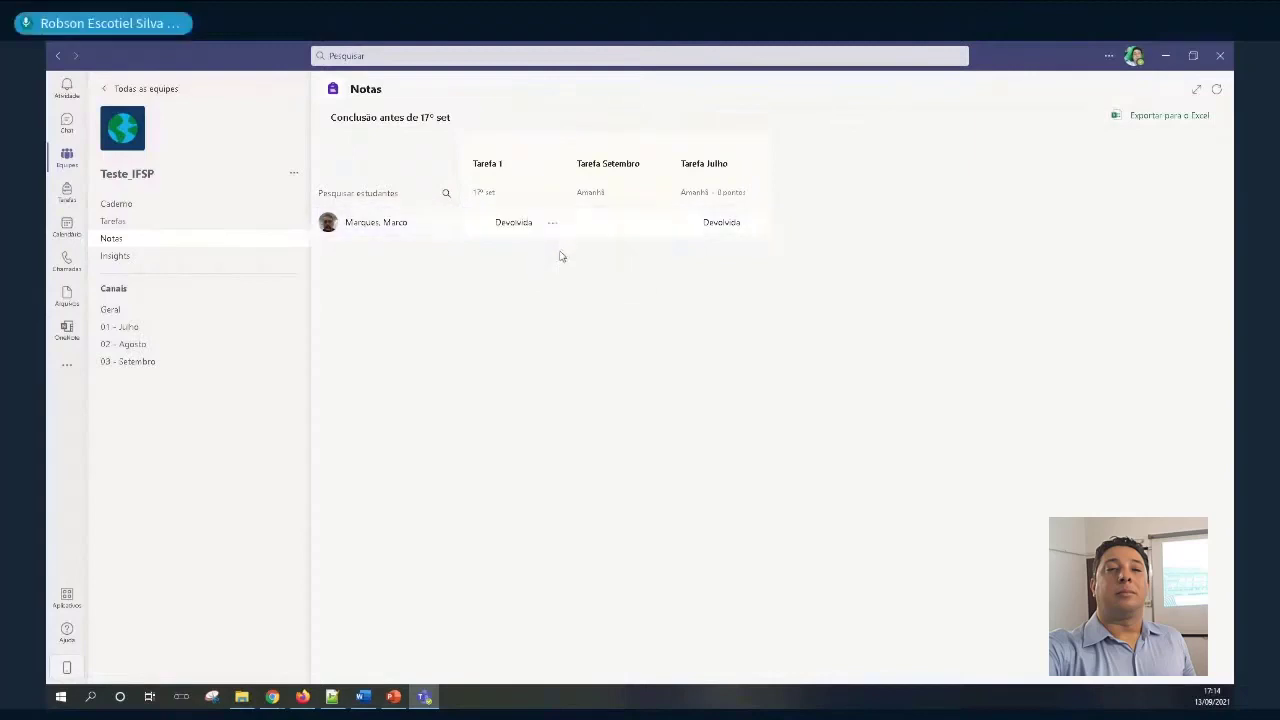
left_click(552, 226)
left_click(553, 236)
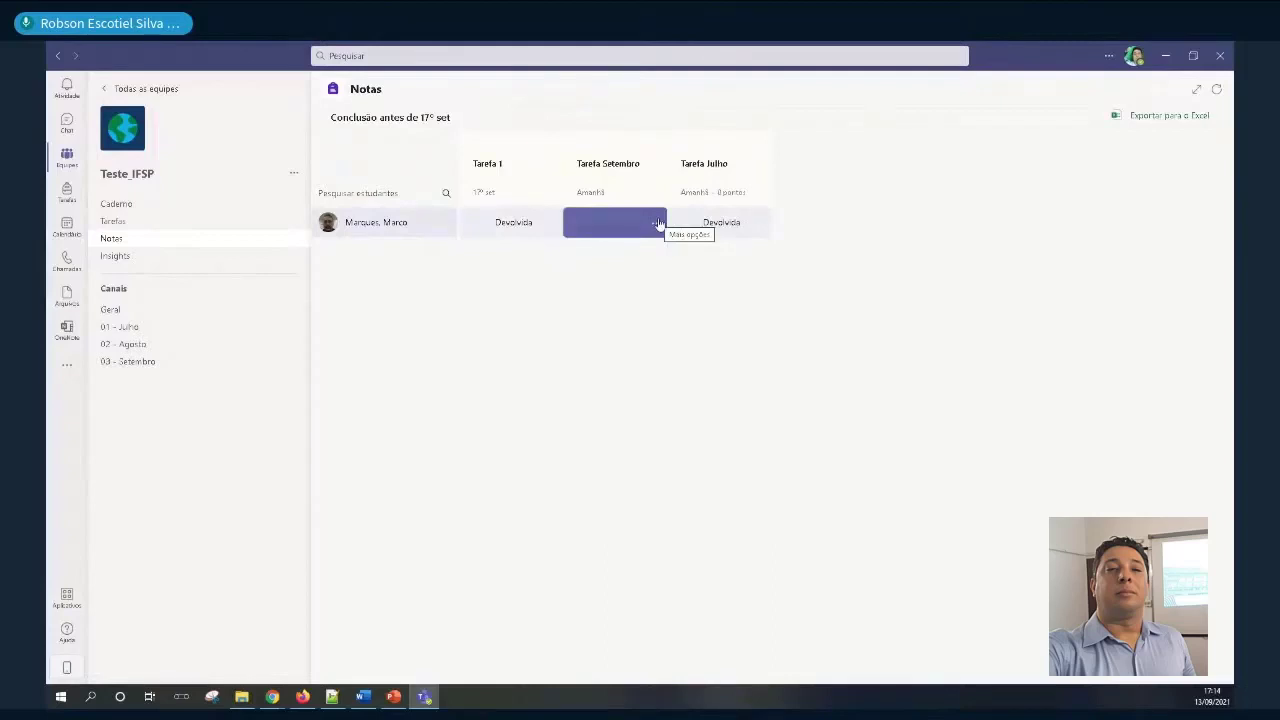
left_click(759, 226)
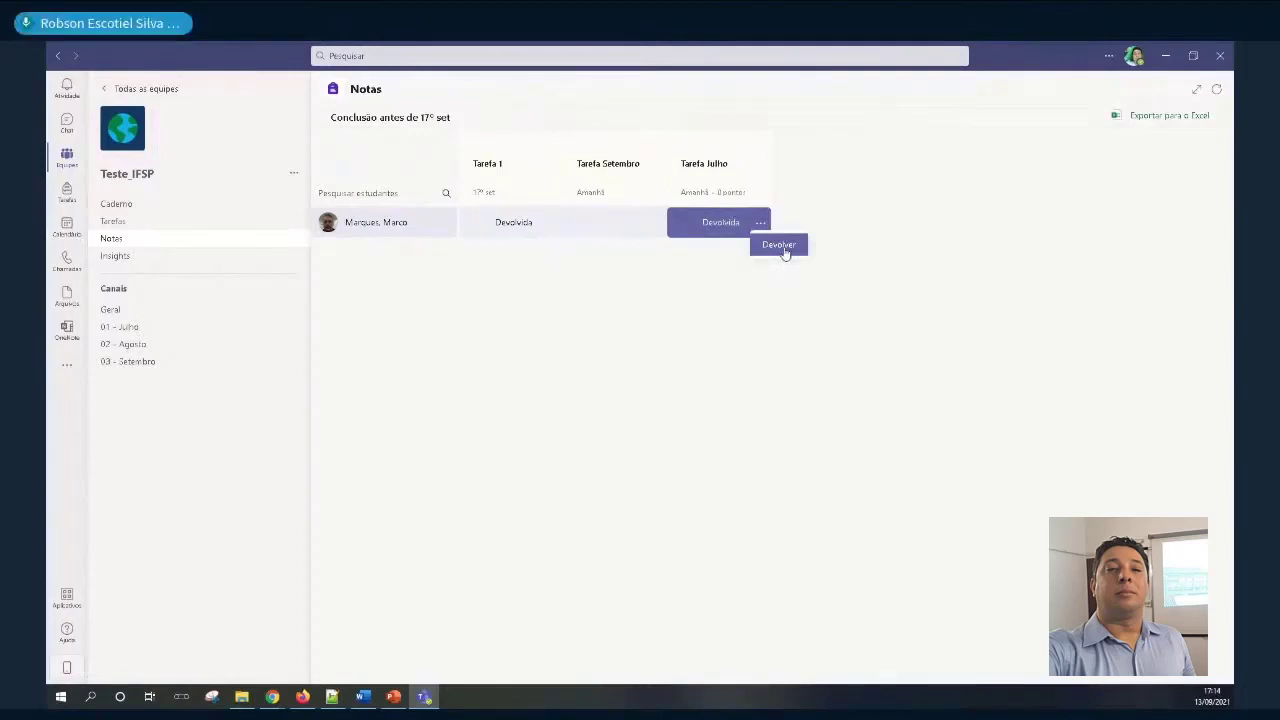
left_click(779, 245)
Check which of the team's assignments are listed as Devolvida and which as Atribuída
left_click(120, 228)
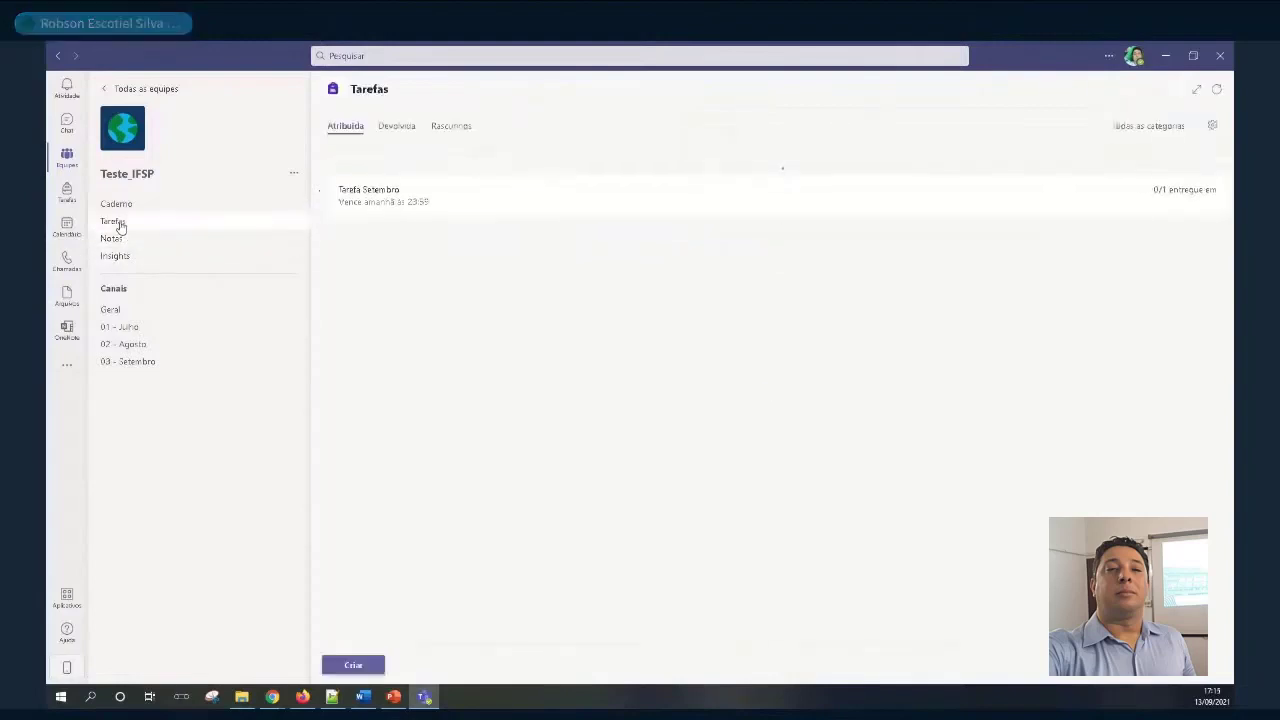
left_click(398, 130)
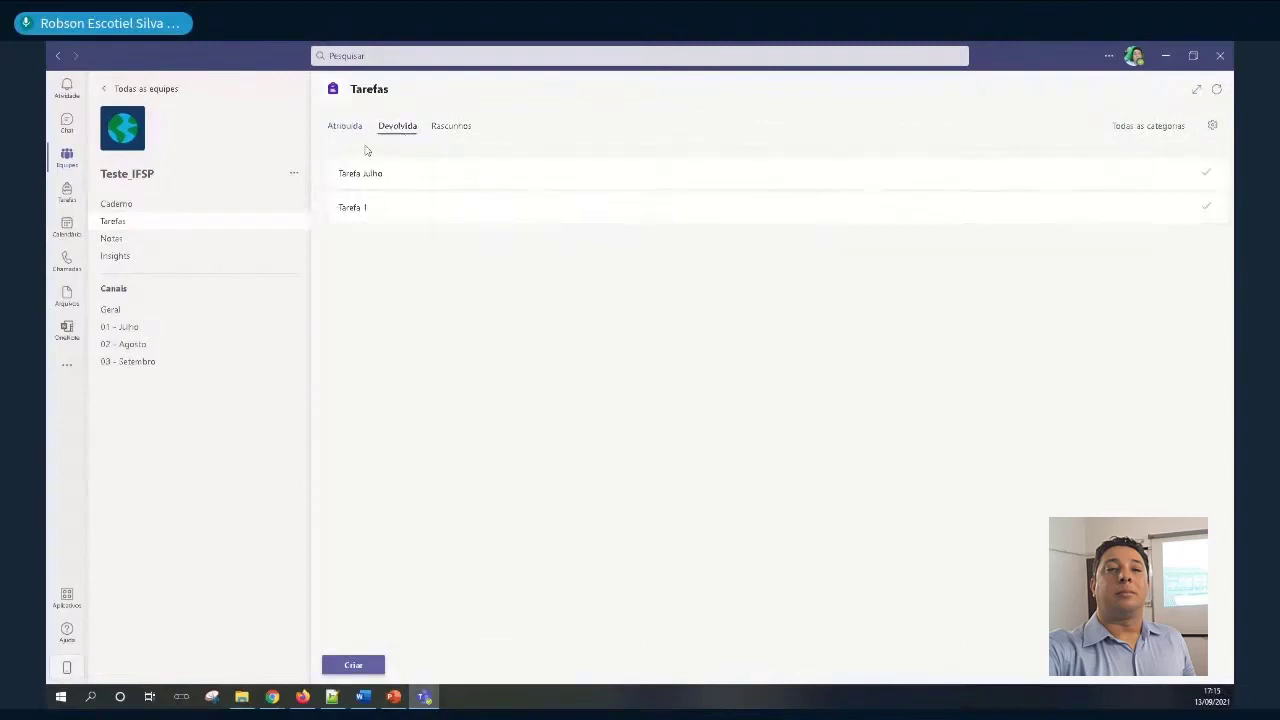
left_click(352, 130)
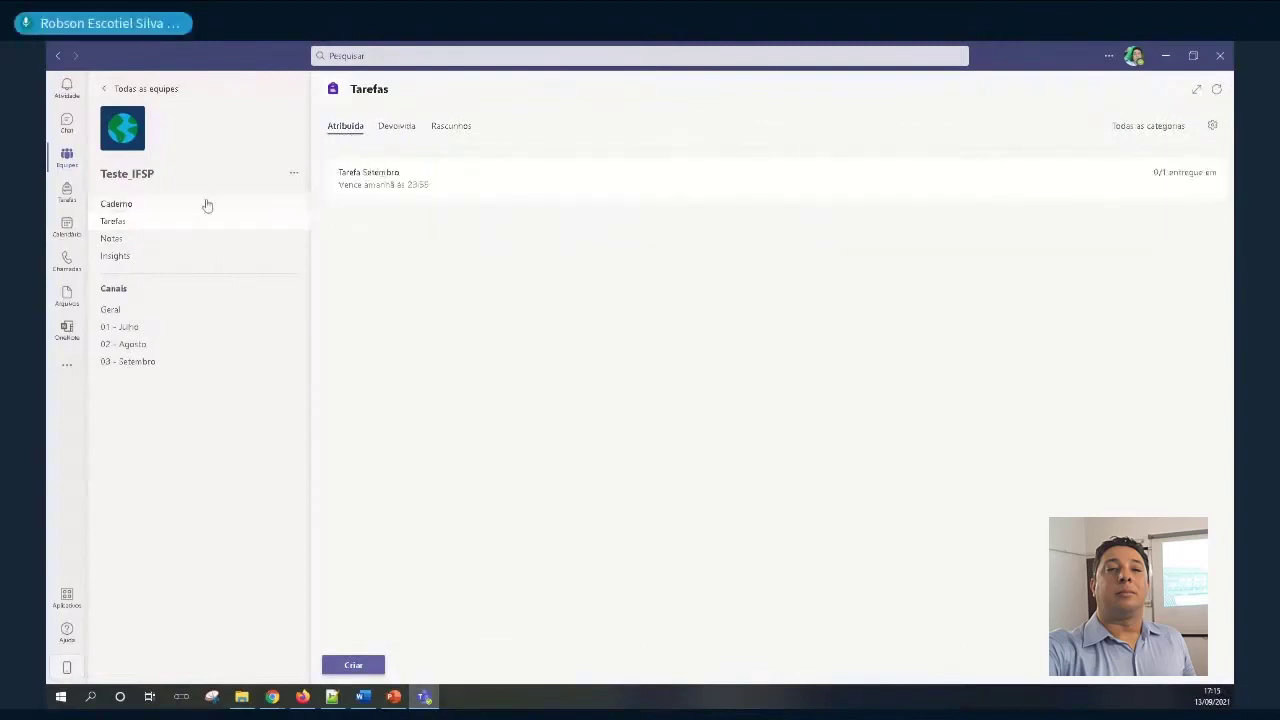
Export the grades of all the team's assignments to Excel, view them with column A fitted to its contents, and close the file
left_click(118, 240)
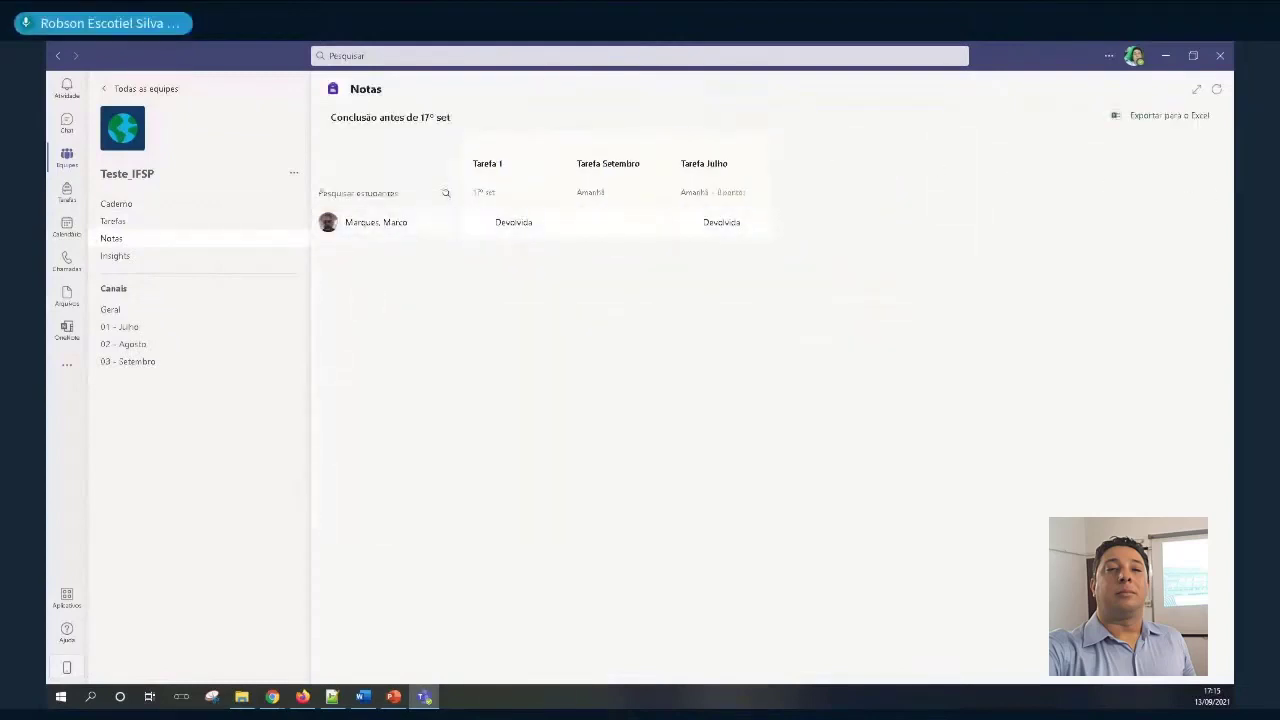
left_click(1190, 117)
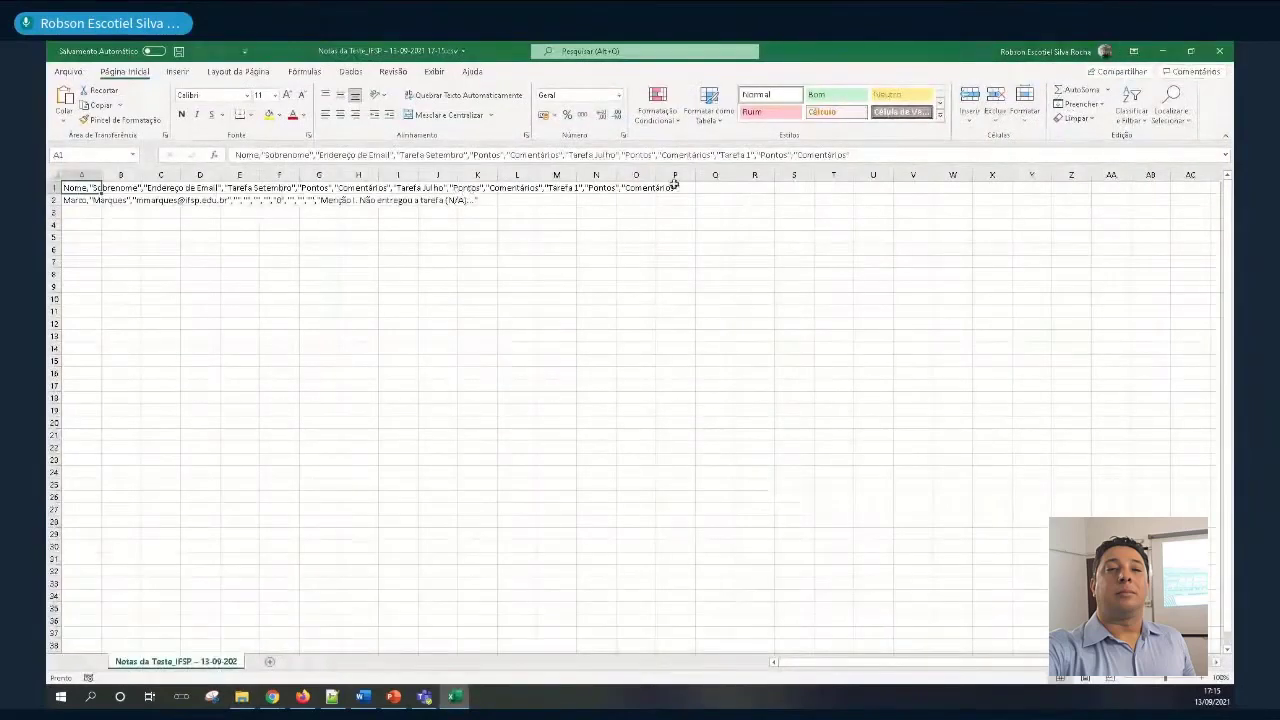
left_click_drag(102, 177, 102, 177)
double_click(102, 177)
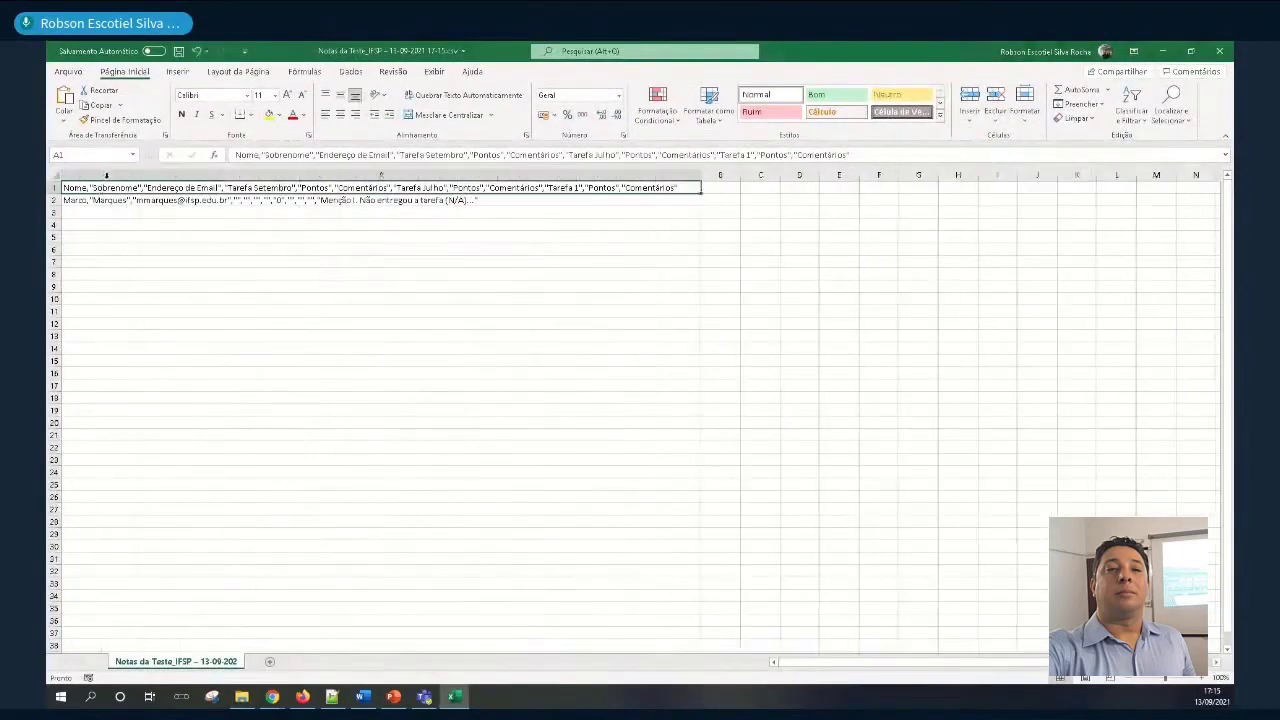
left_click(1214, 54)
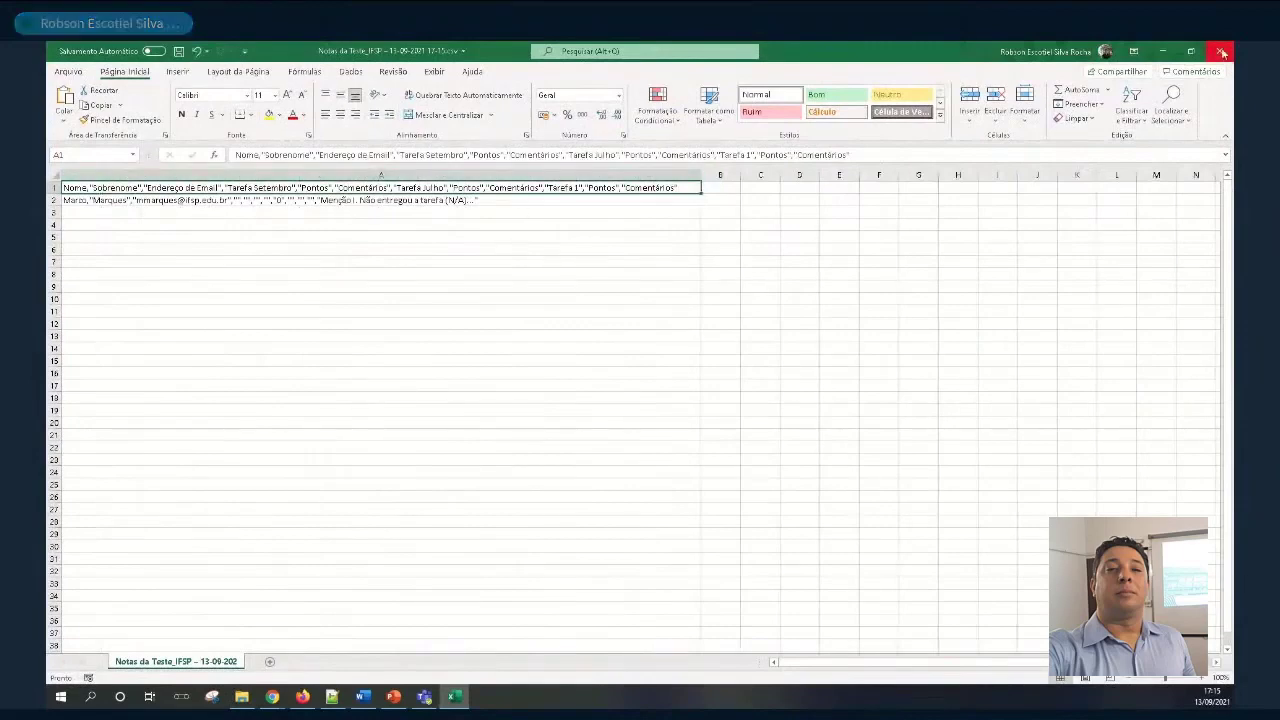
left_click(644, 383)
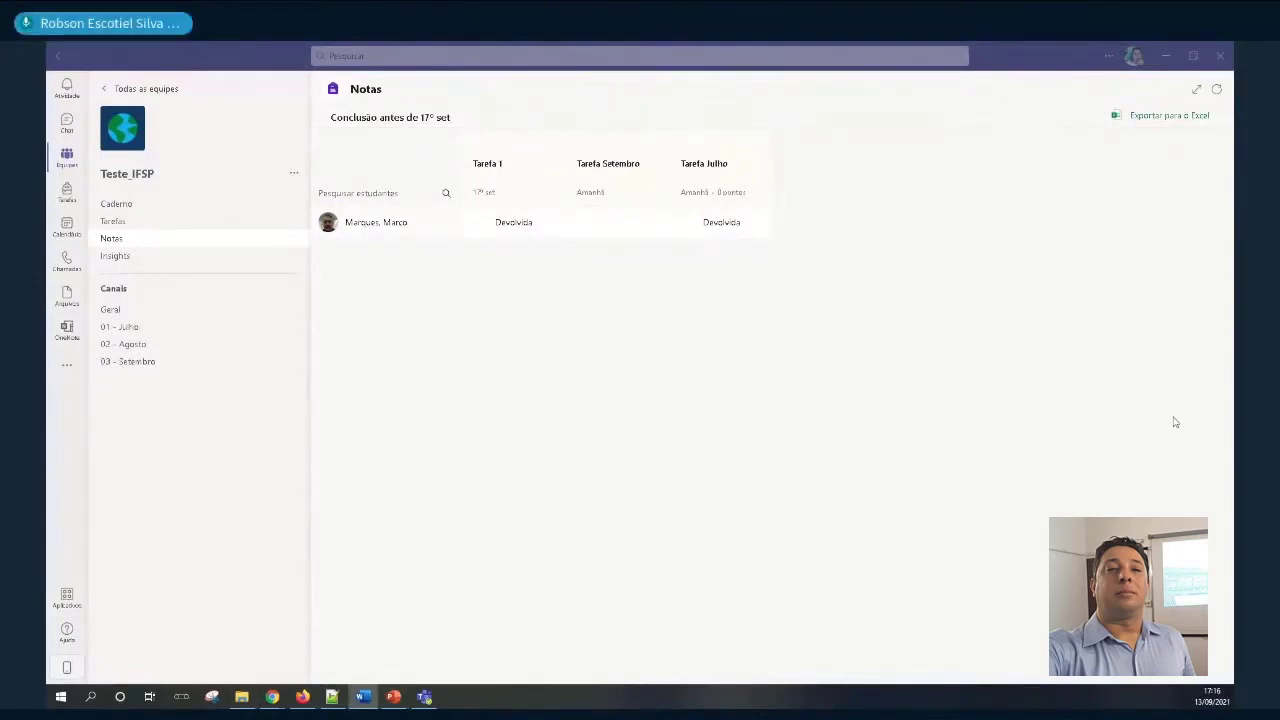
Open the team's Insights, read its introduction and start working with it
left_click(142, 259)
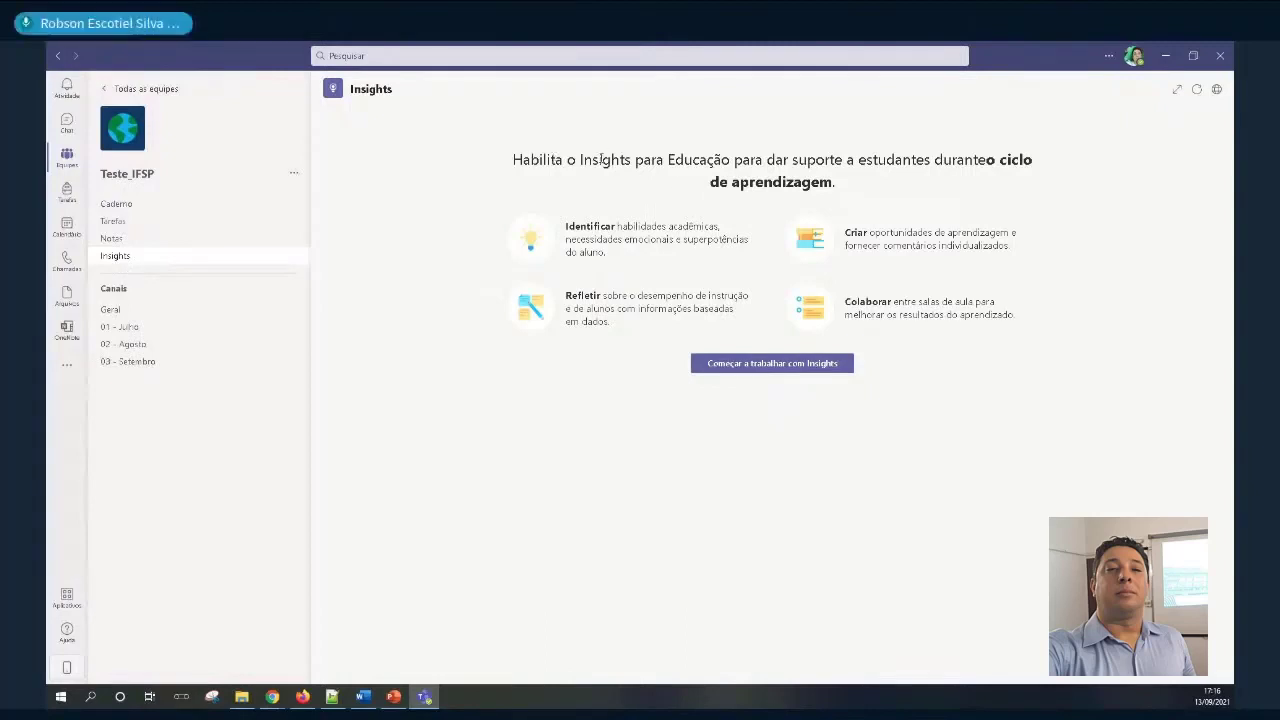
double_click(583, 160)
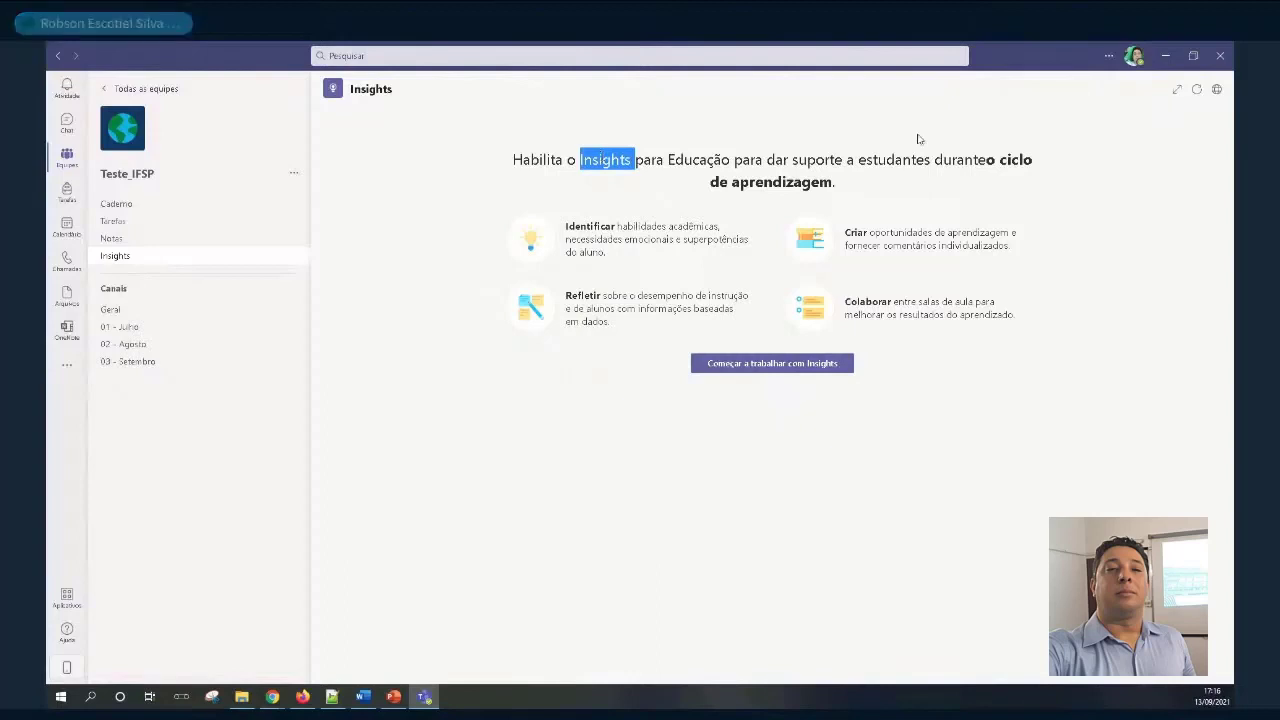
left_click(988, 160)
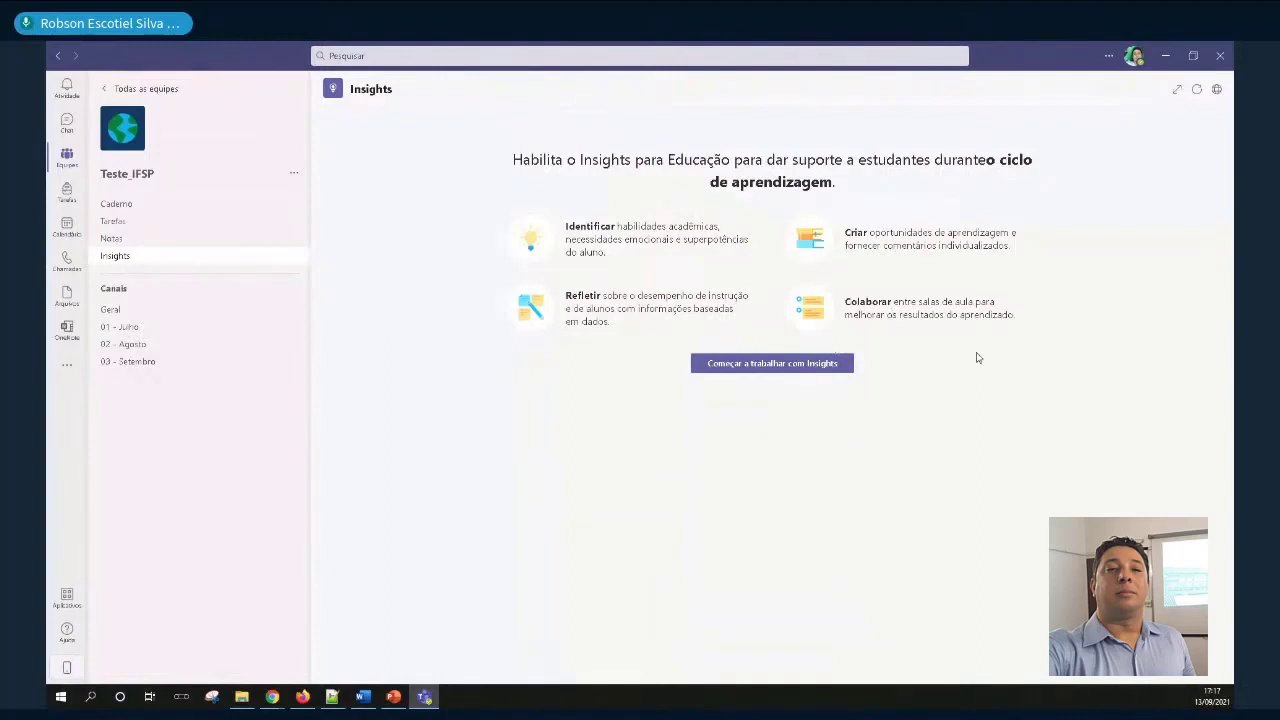
left_click(836, 366)
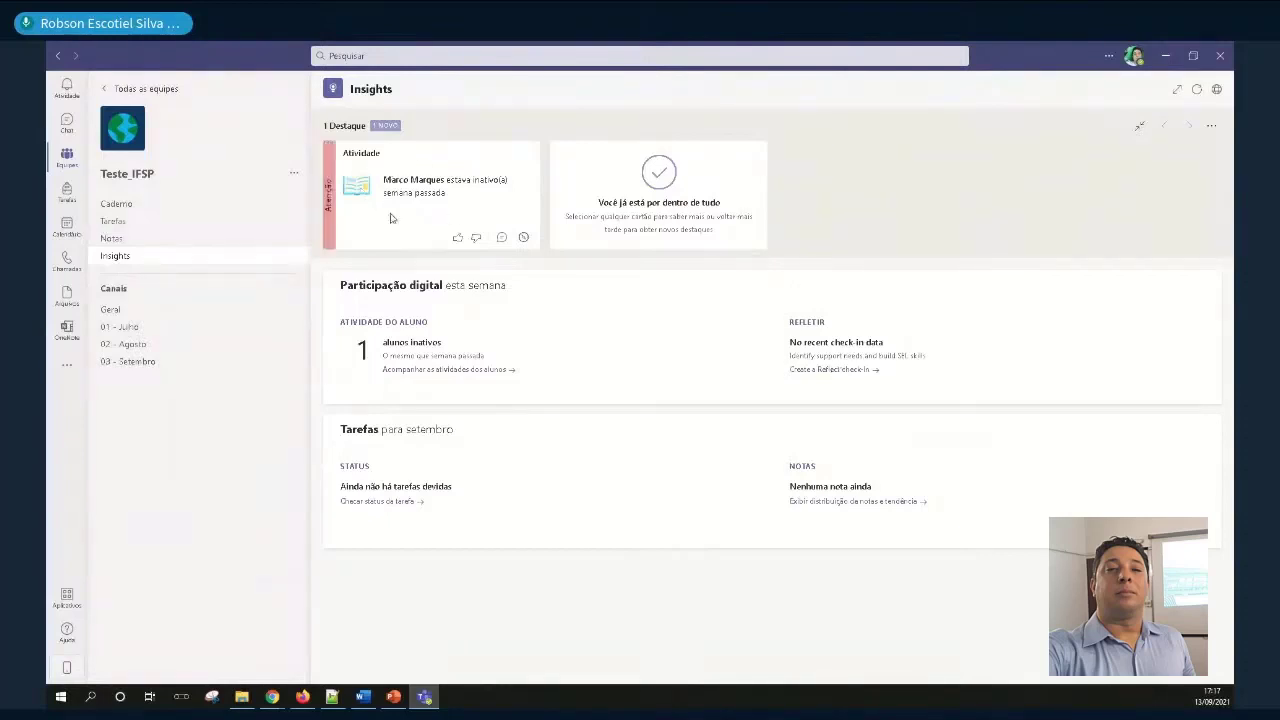
Read the student activity highlight card on the Insights overview
left_click_drag(446, 181, 385, 196)
left_click(447, 197)
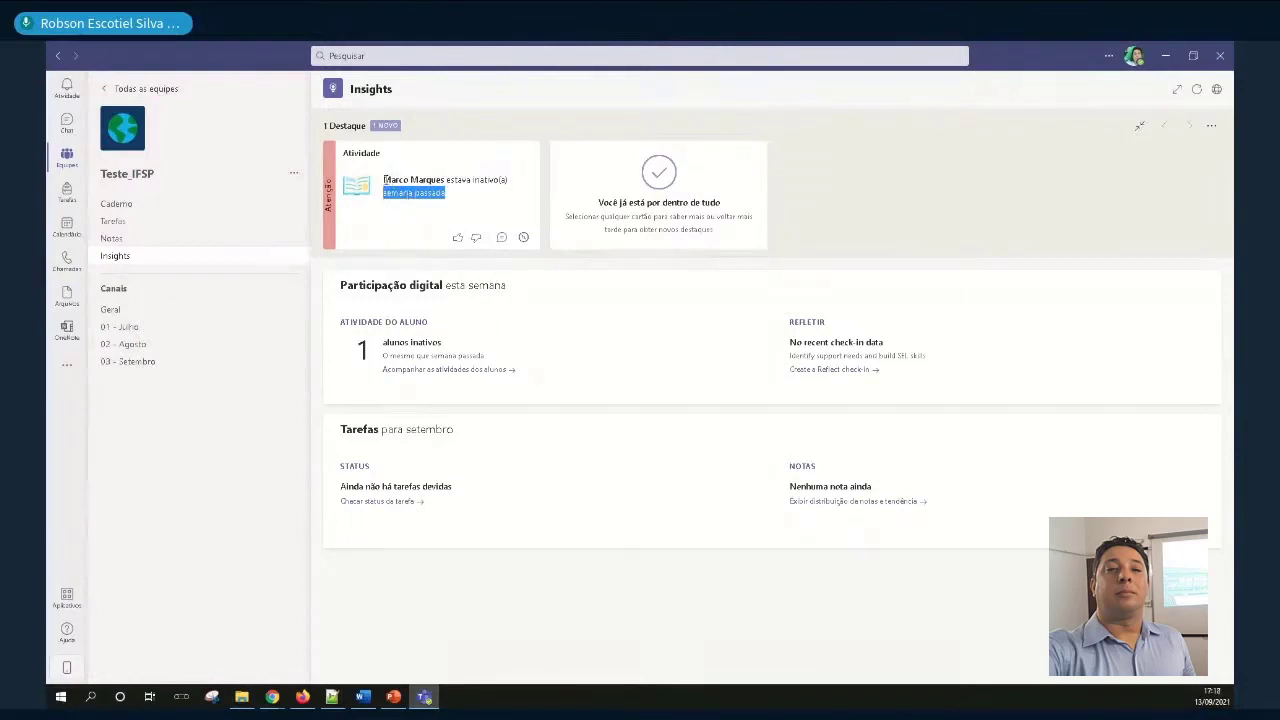
left_click_drag(385, 180, 519, 183)
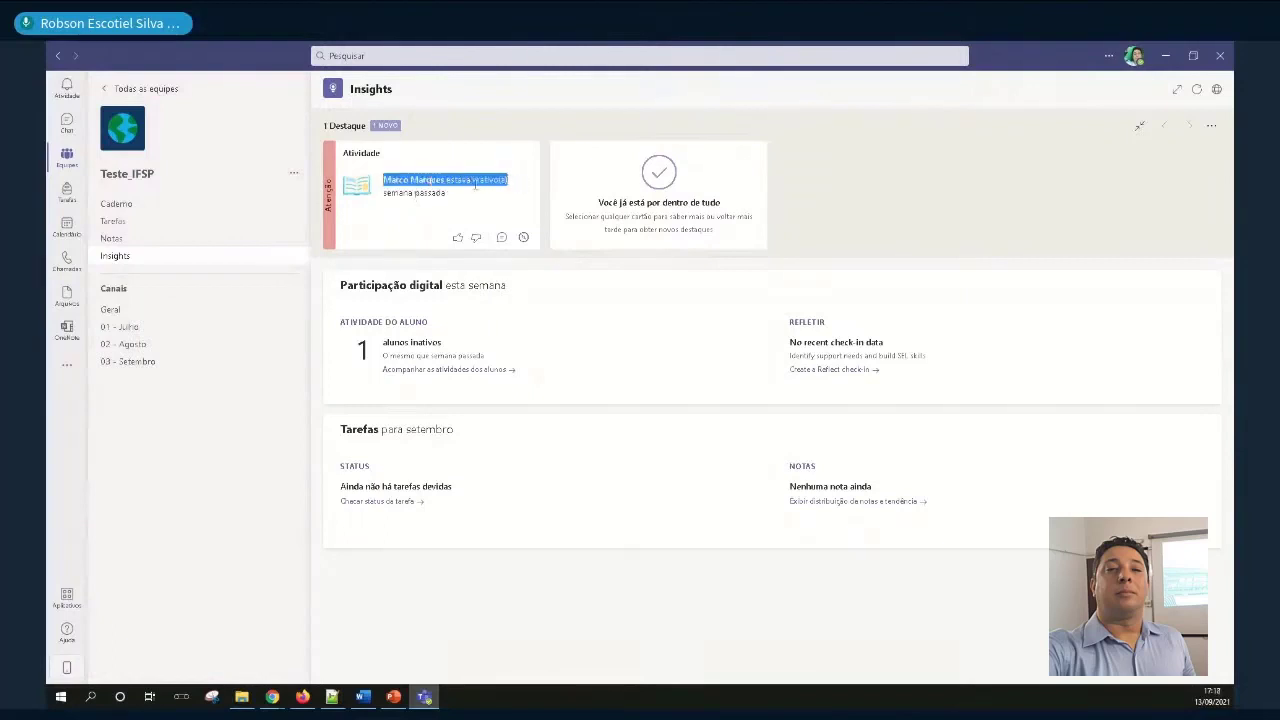
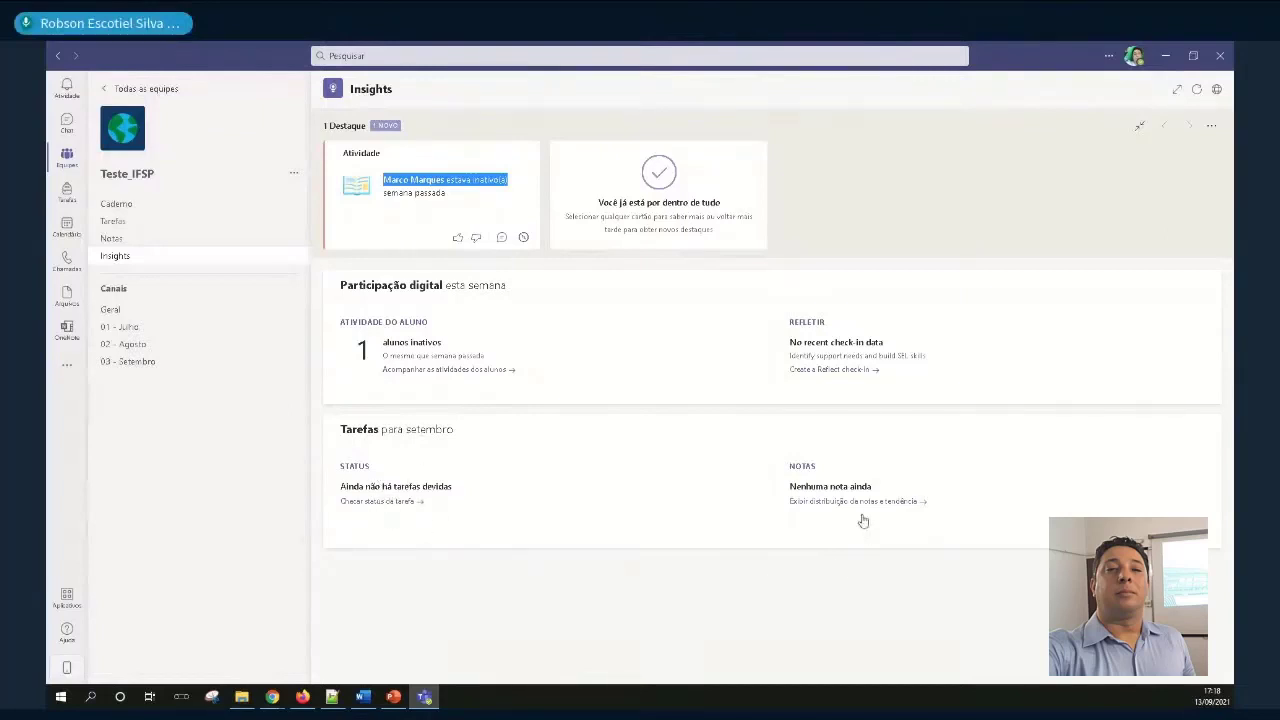
Open the students' digital activity tracking, filter it to Reuniões and check the other activity types available
left_click(507, 377)
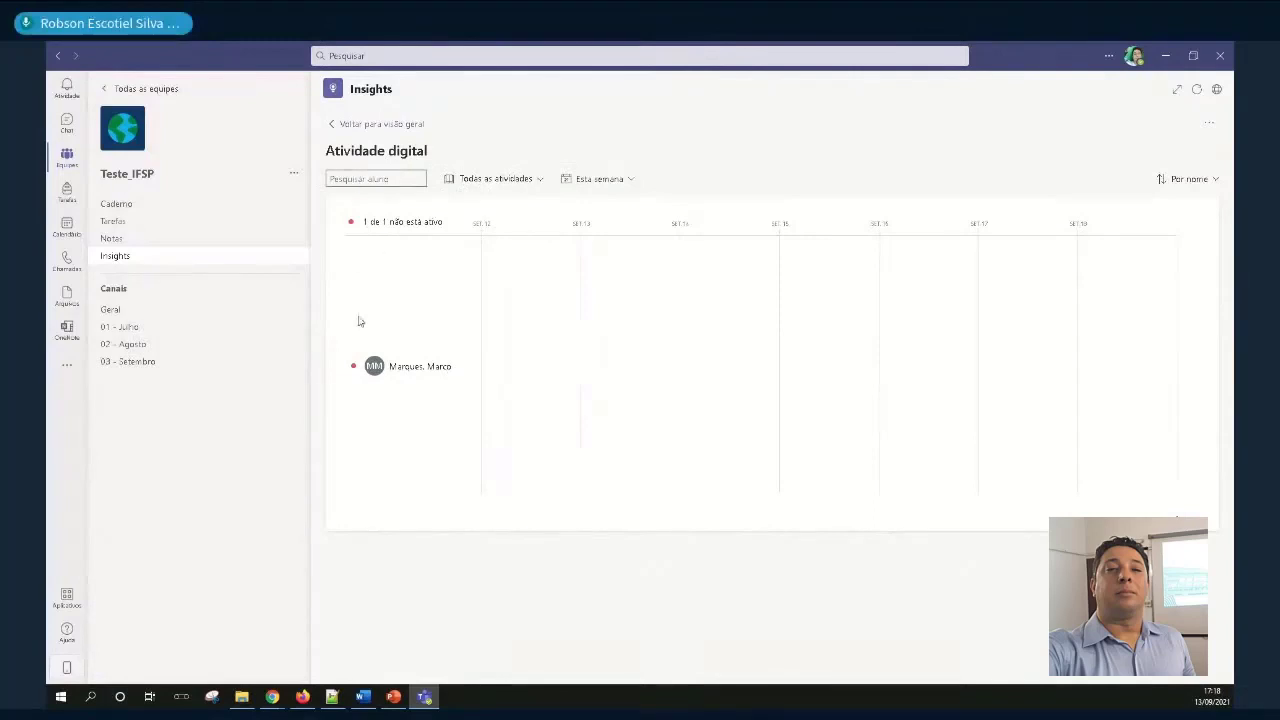
left_click(539, 180)
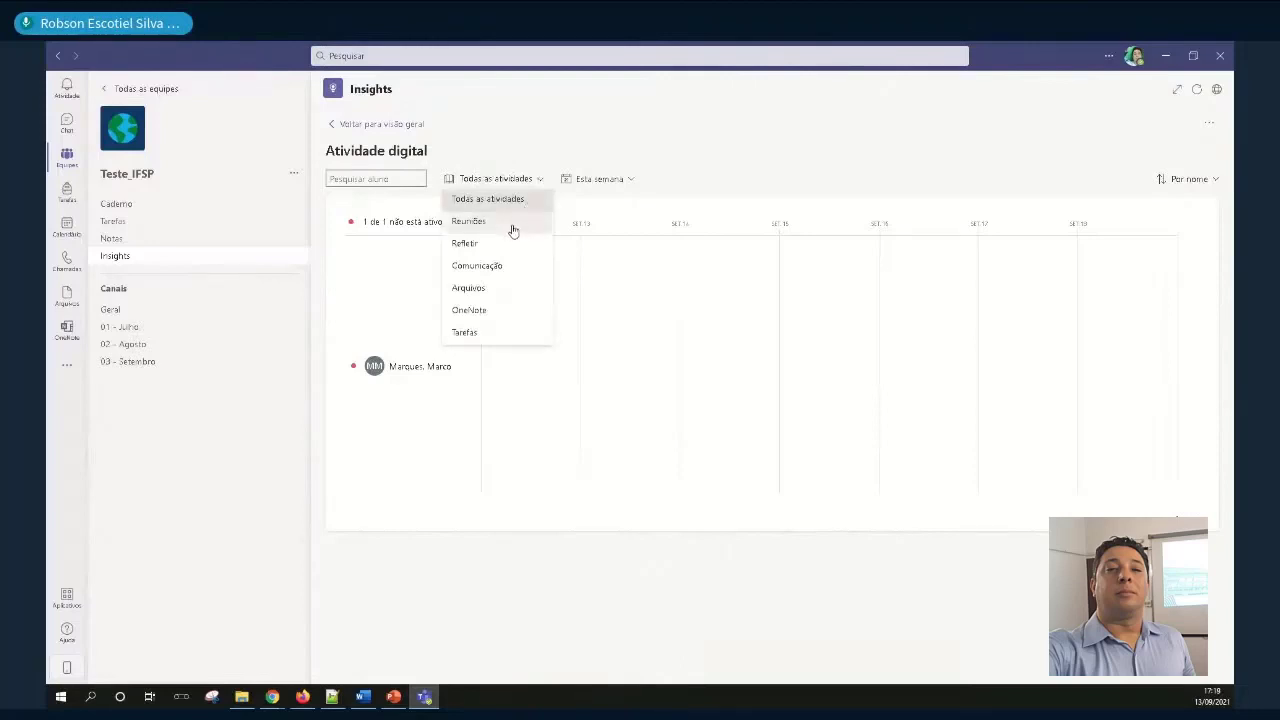
left_click(470, 221)
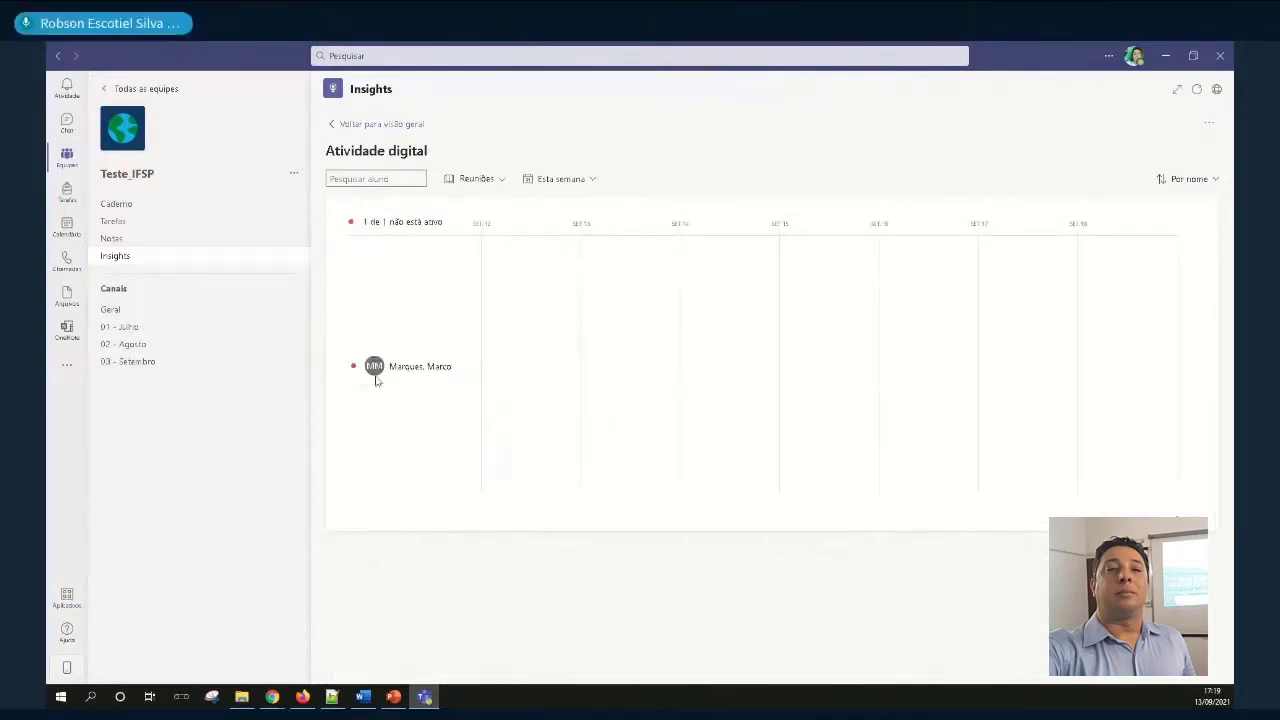
left_click(492, 181)
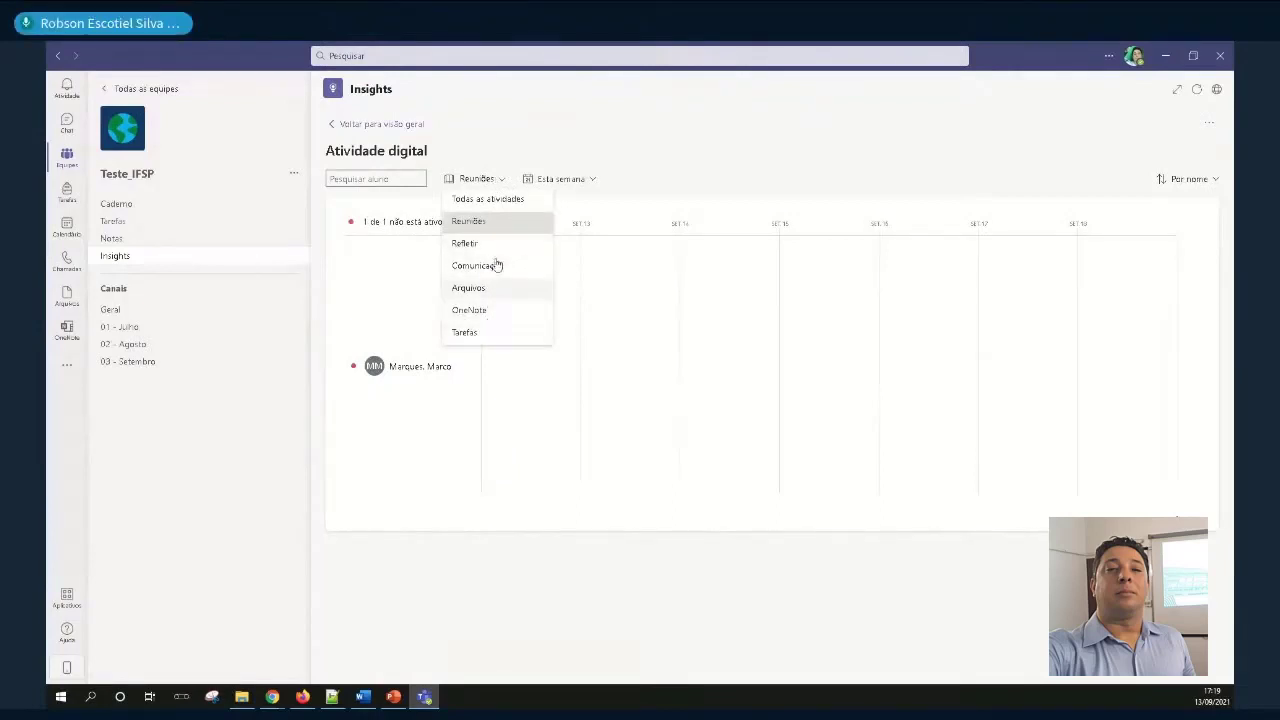
left_click(590, 142)
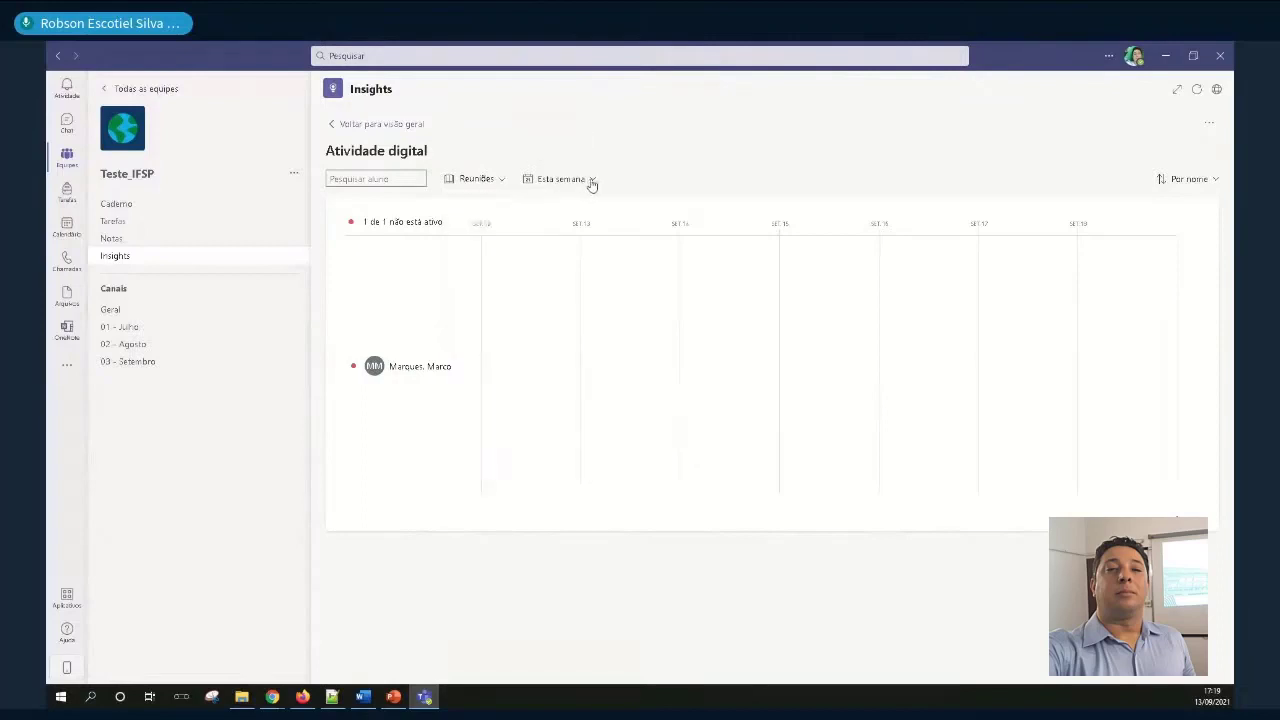
Set the digital activity period to a custom range from 20 August to 31 August 2021
left_click(592, 181)
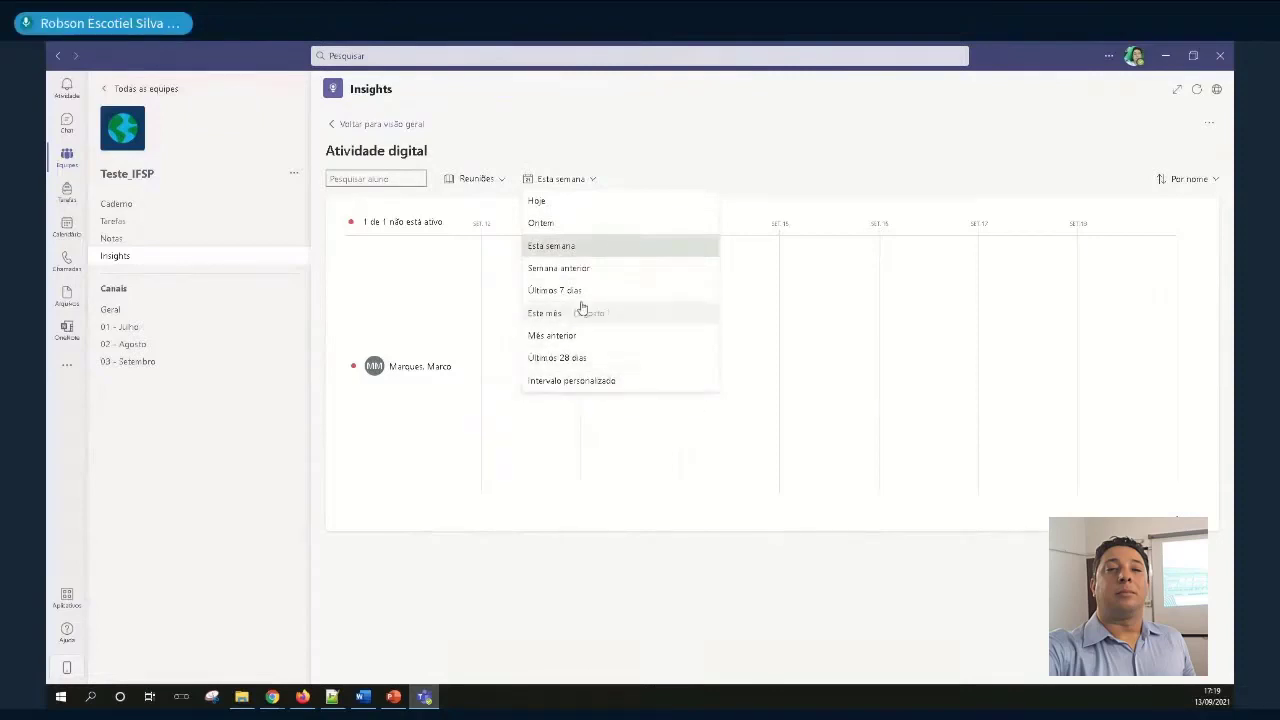
left_click(610, 380)
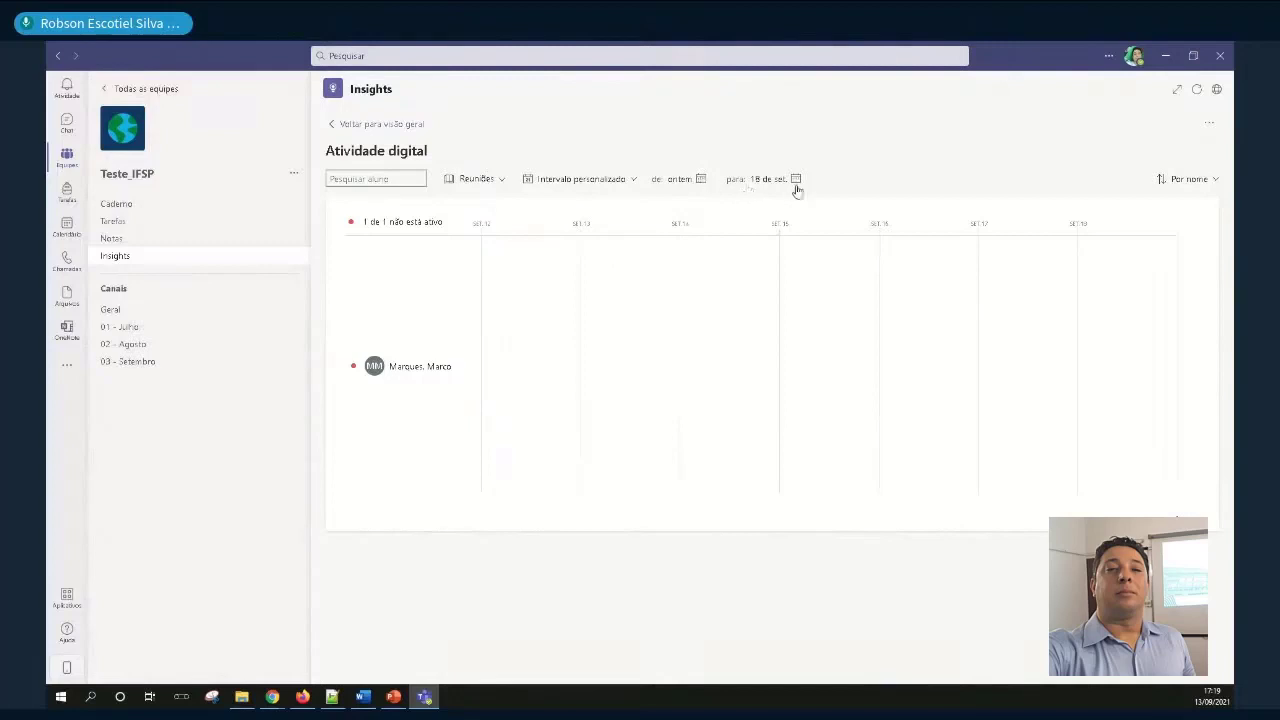
left_click(702, 183)
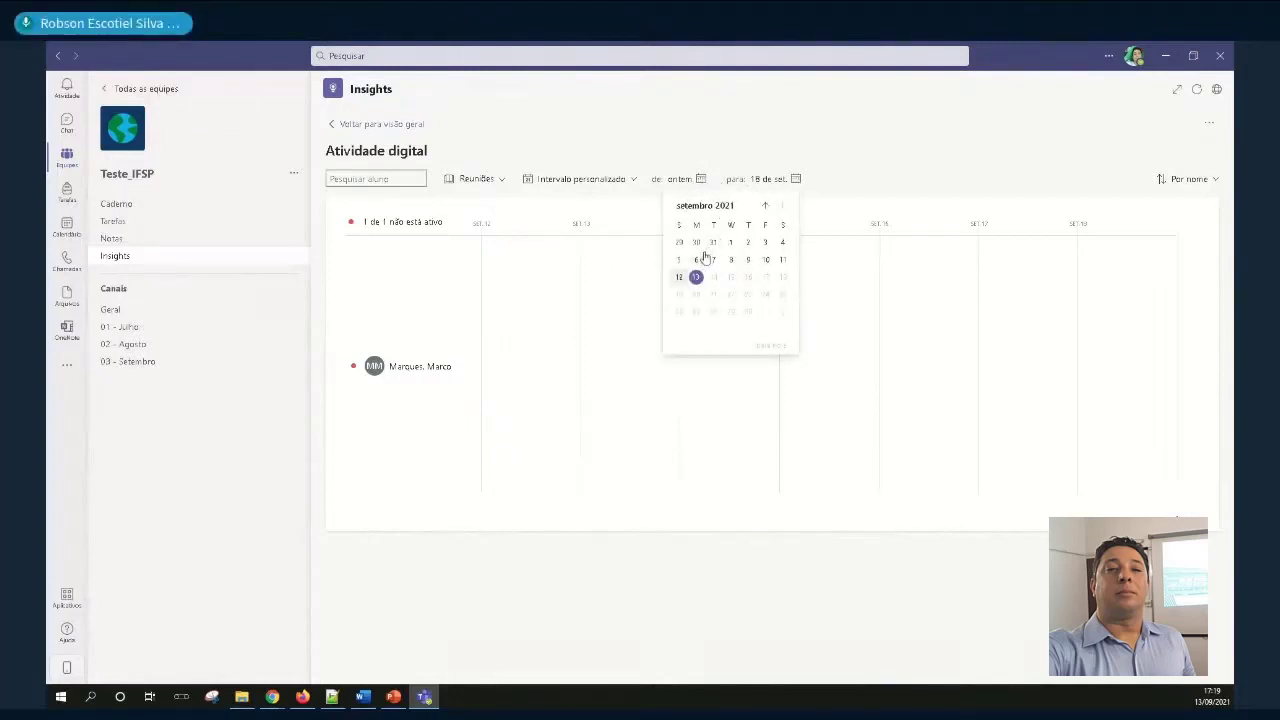
left_click(764, 206)
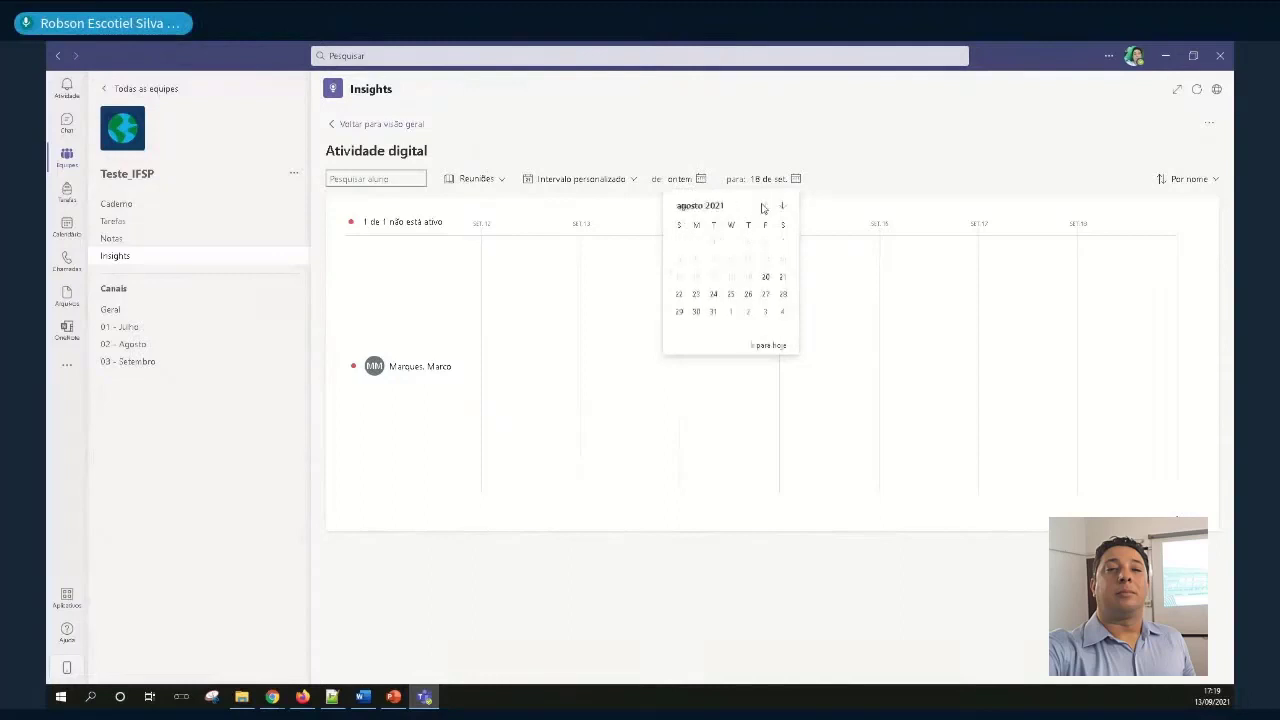
left_click(765, 279)
left_click(811, 179)
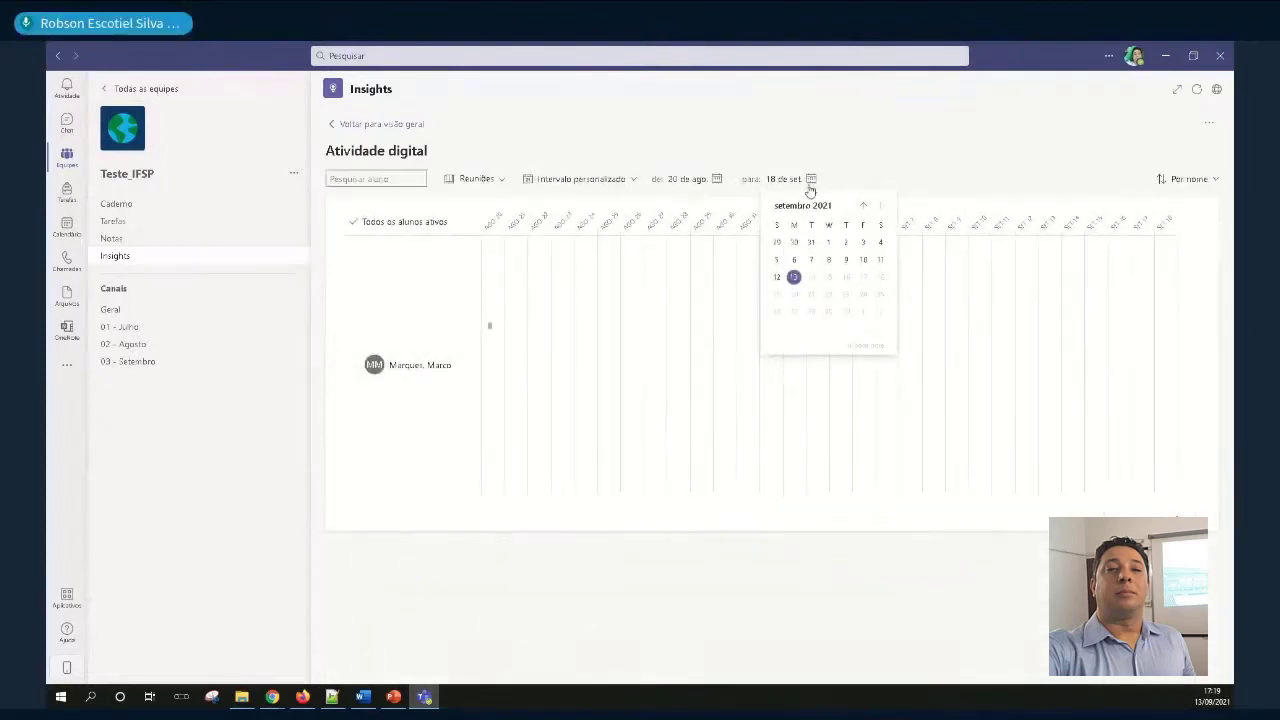
left_click(861, 207)
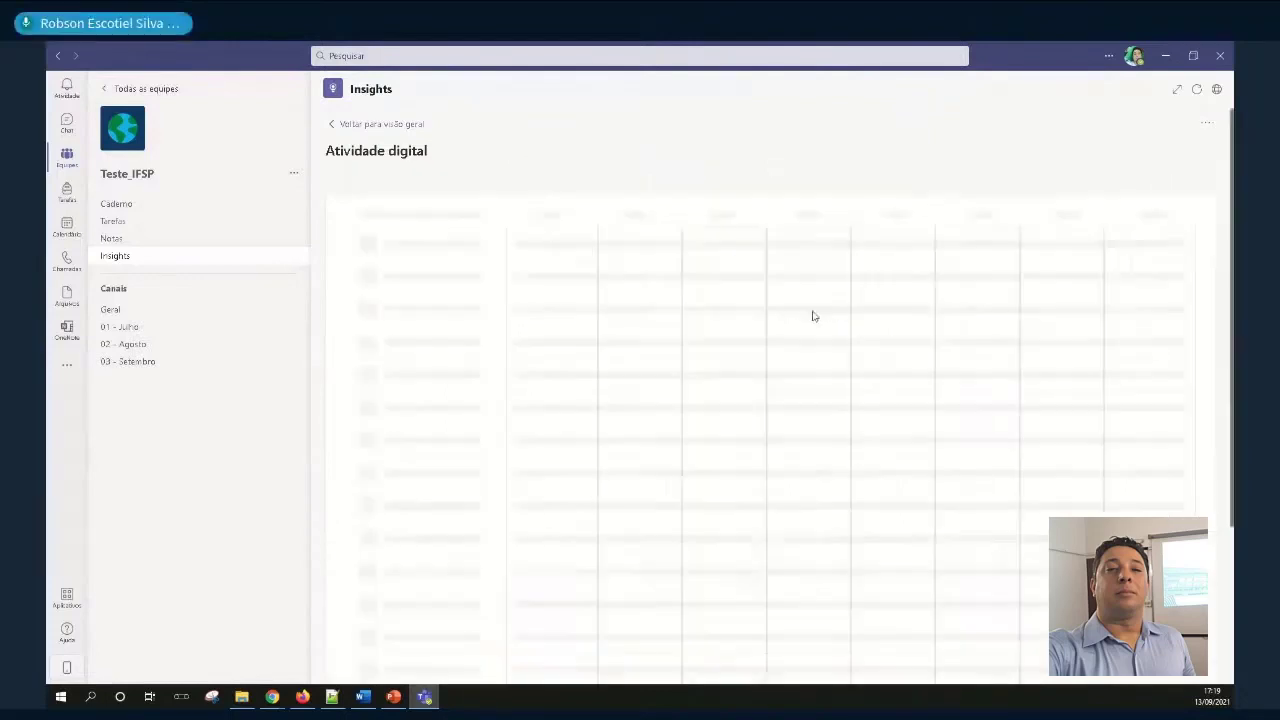
left_click(812, 313)
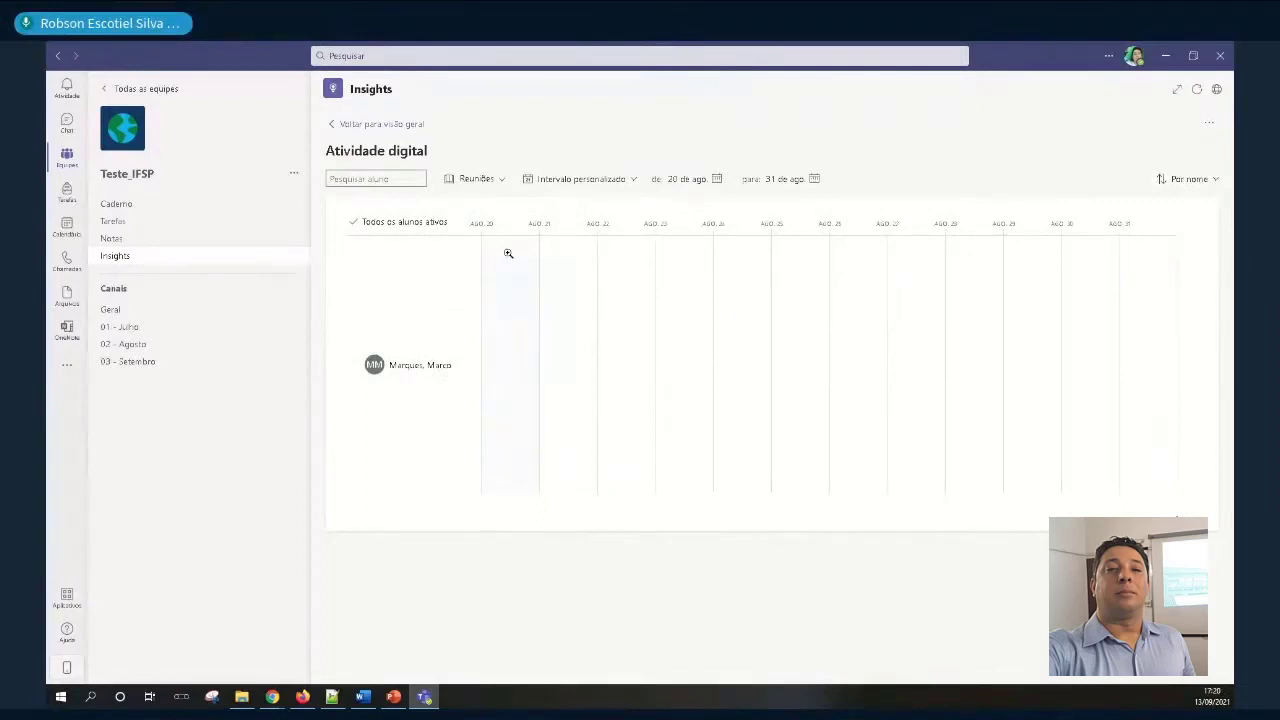
Include all activity types, drill down into 20 August and inspect the student's activity mark at 17 hours
left_click(500, 181)
left_click(489, 199)
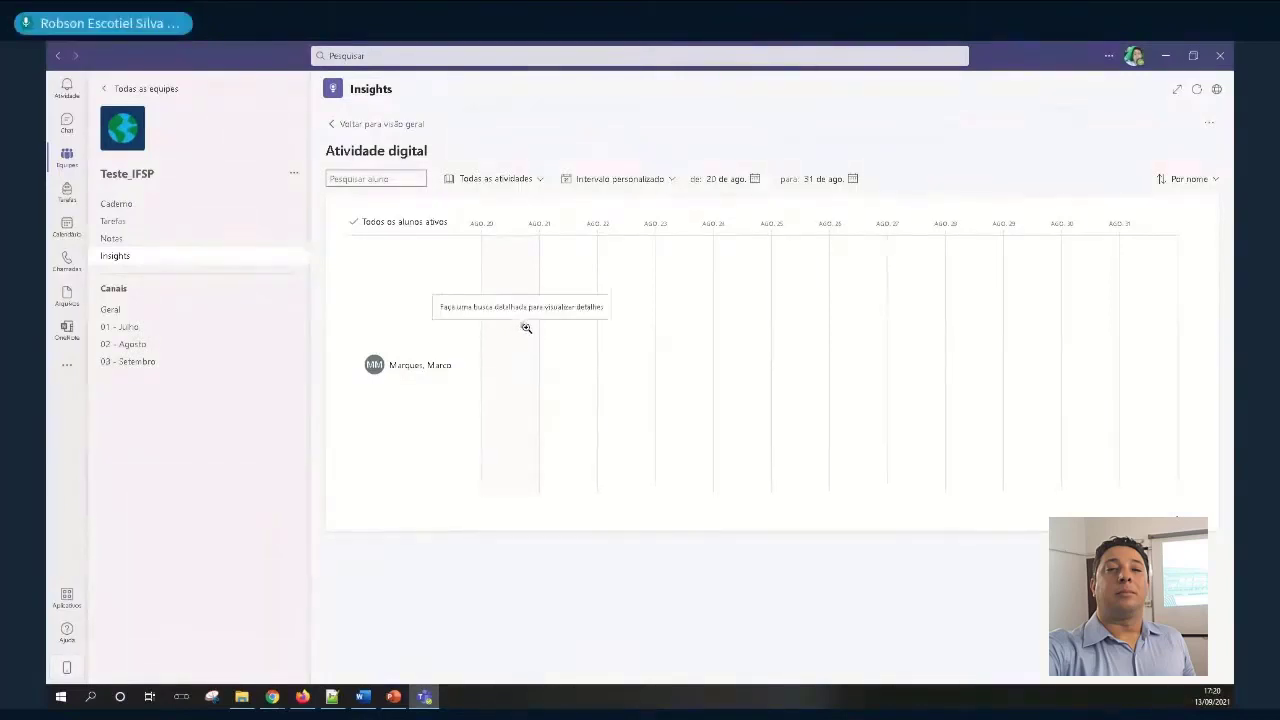
left_click(524, 331)
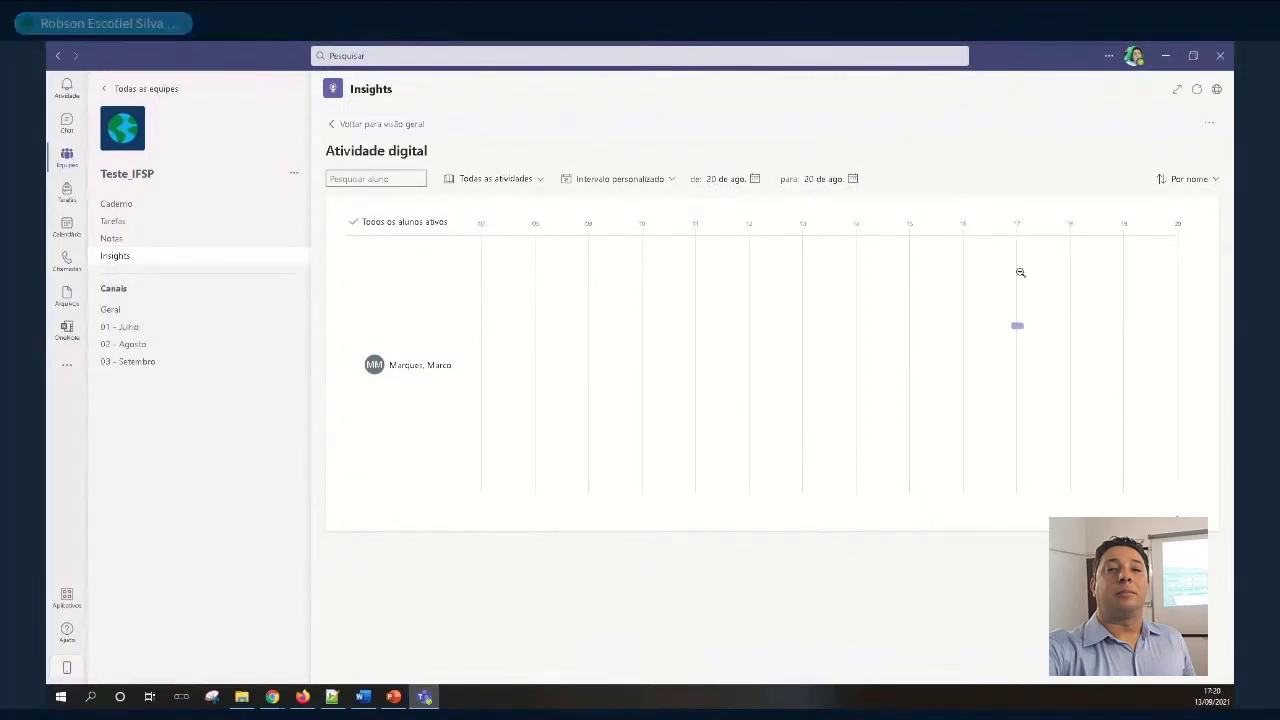
mouse_move(1015, 326)
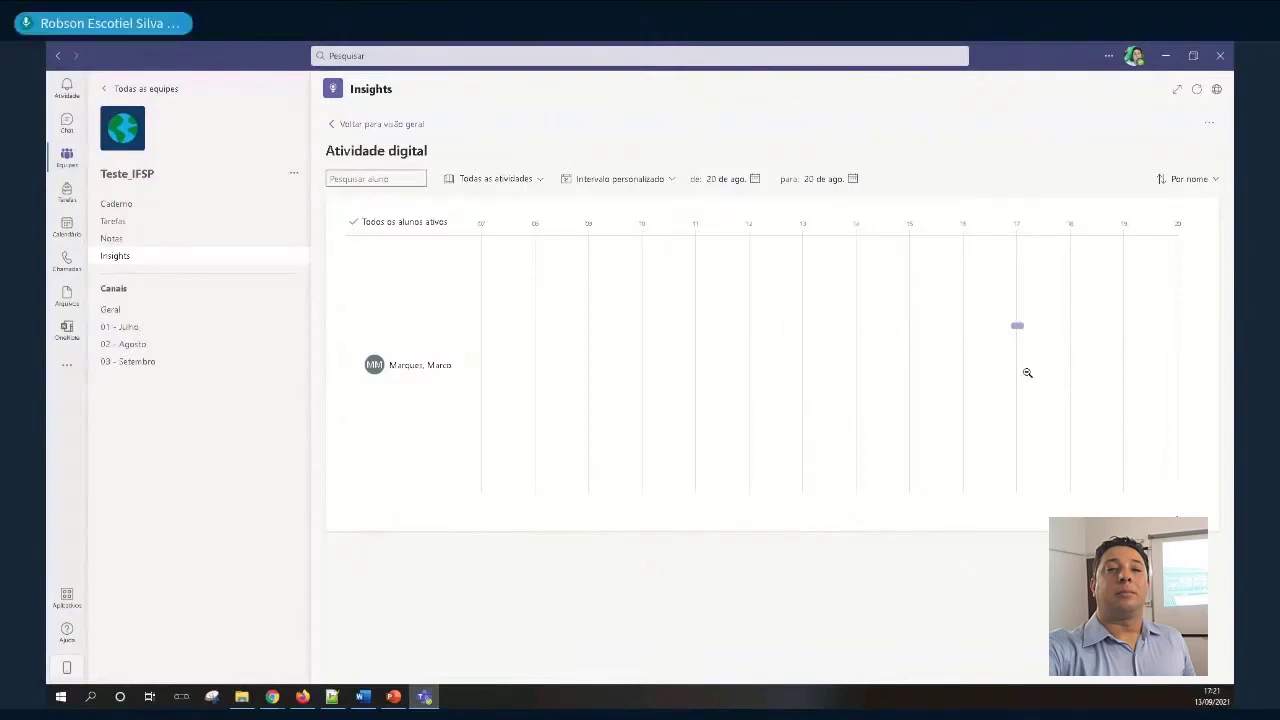
Export the 20 August digital activity to Excel, open the downloaded workbook and enable editing
left_click(1209, 123)
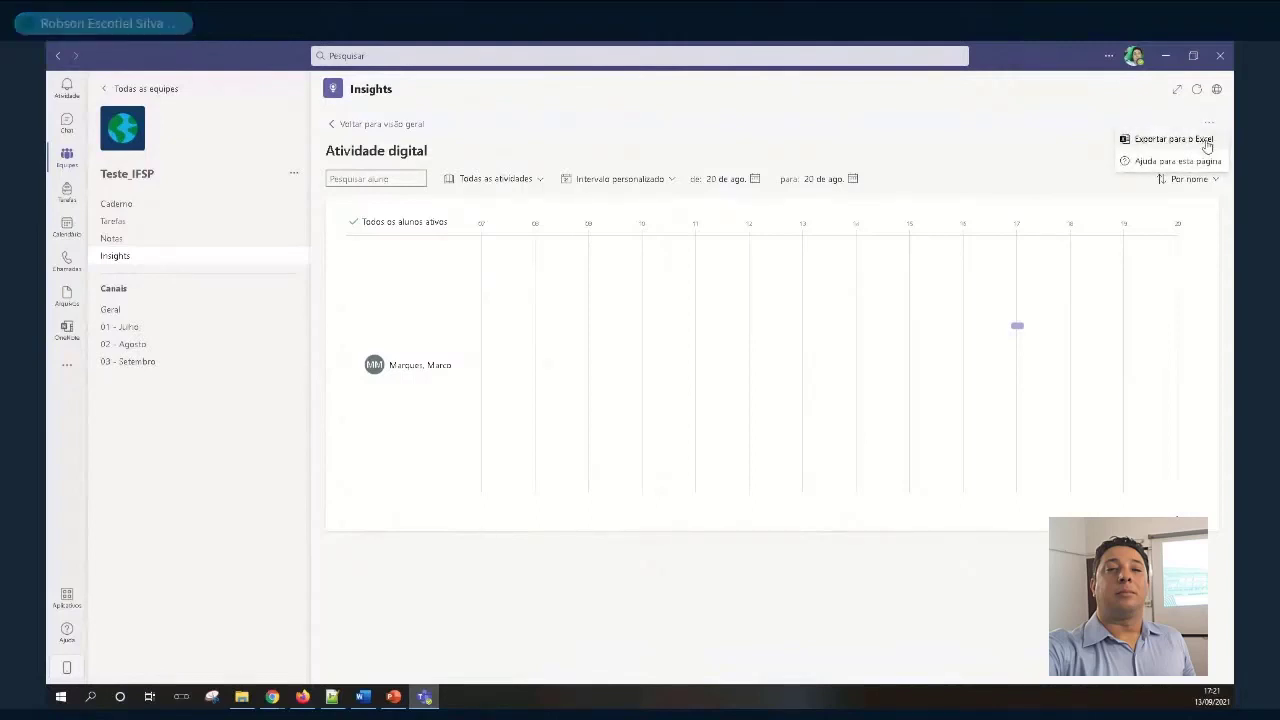
left_click(1207, 146)
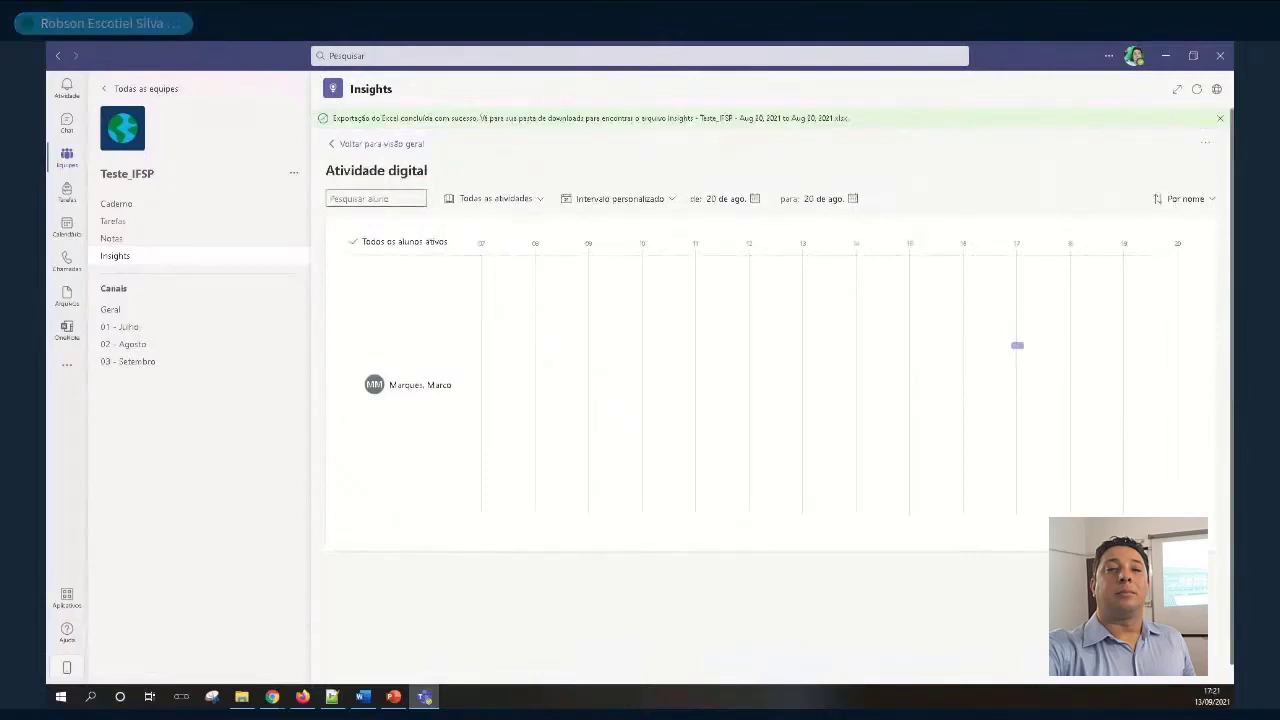
key("super+e")
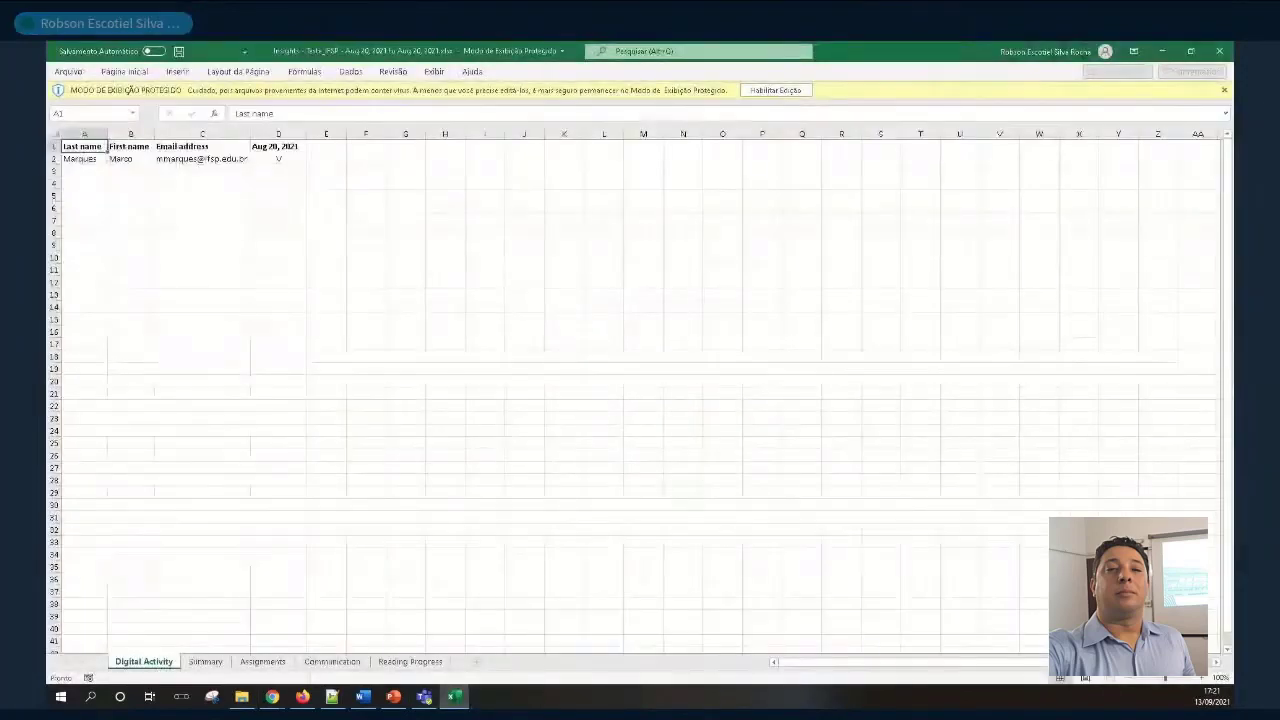
left_click(762, 90)
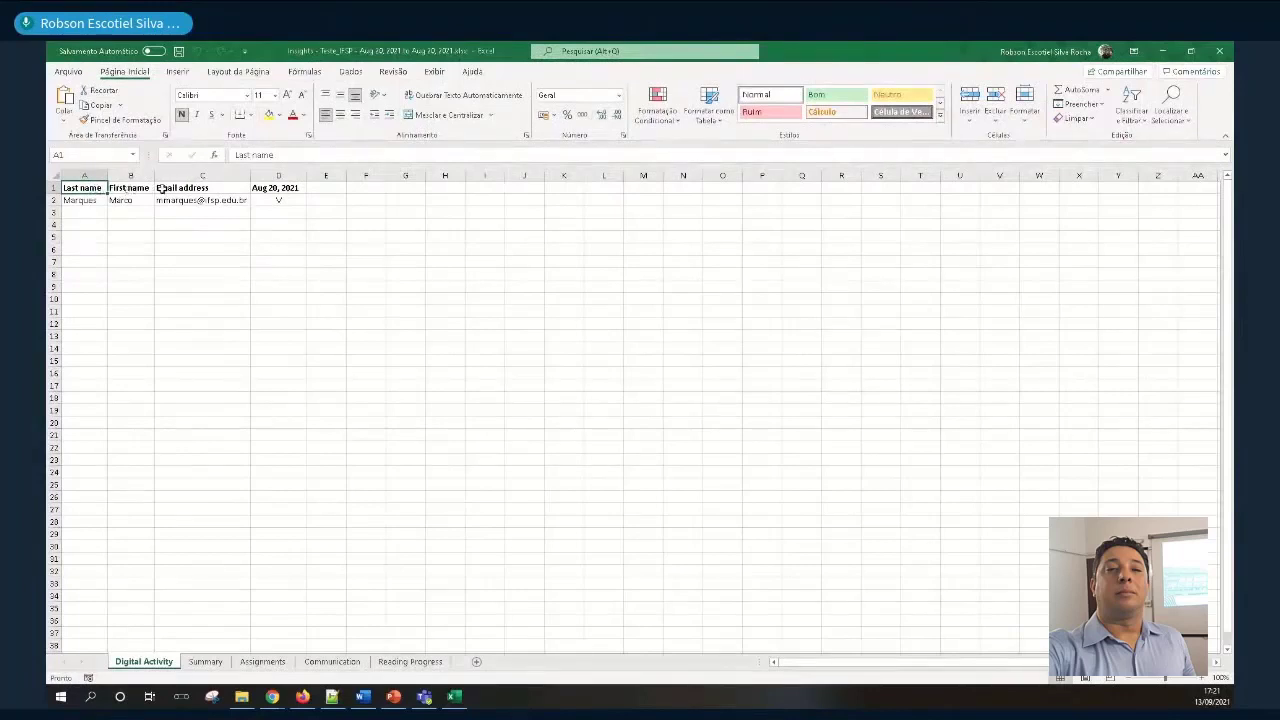
Clear the activity mark in cell D2 of the Digital Activity sheet and undo the deletion
left_click(267, 201)
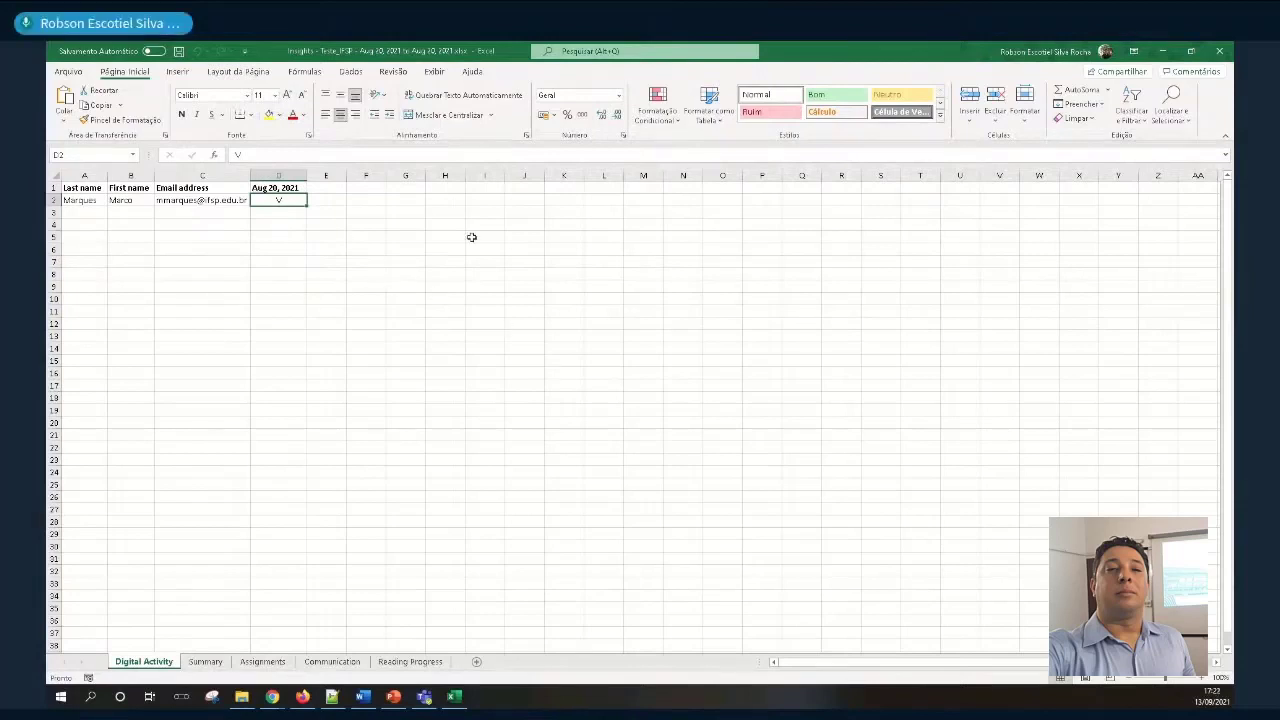
key("Delete")
left_click(405, 311)
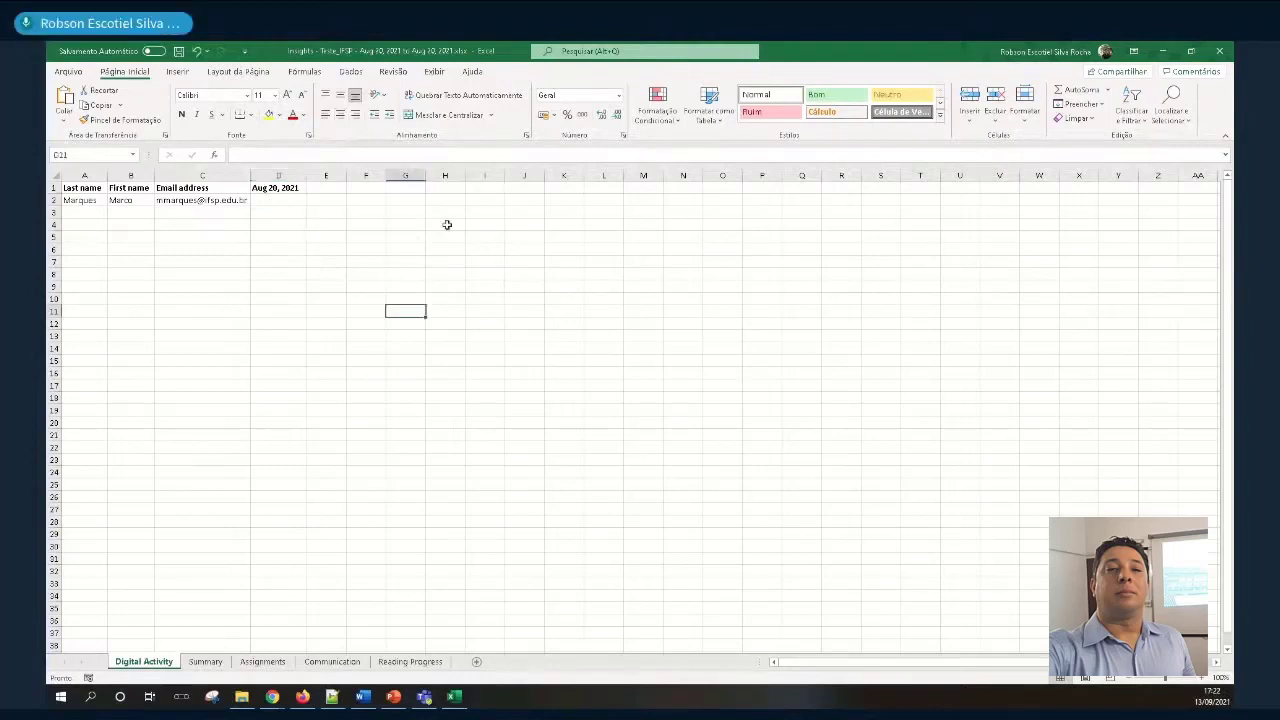
key("ctrl+z")
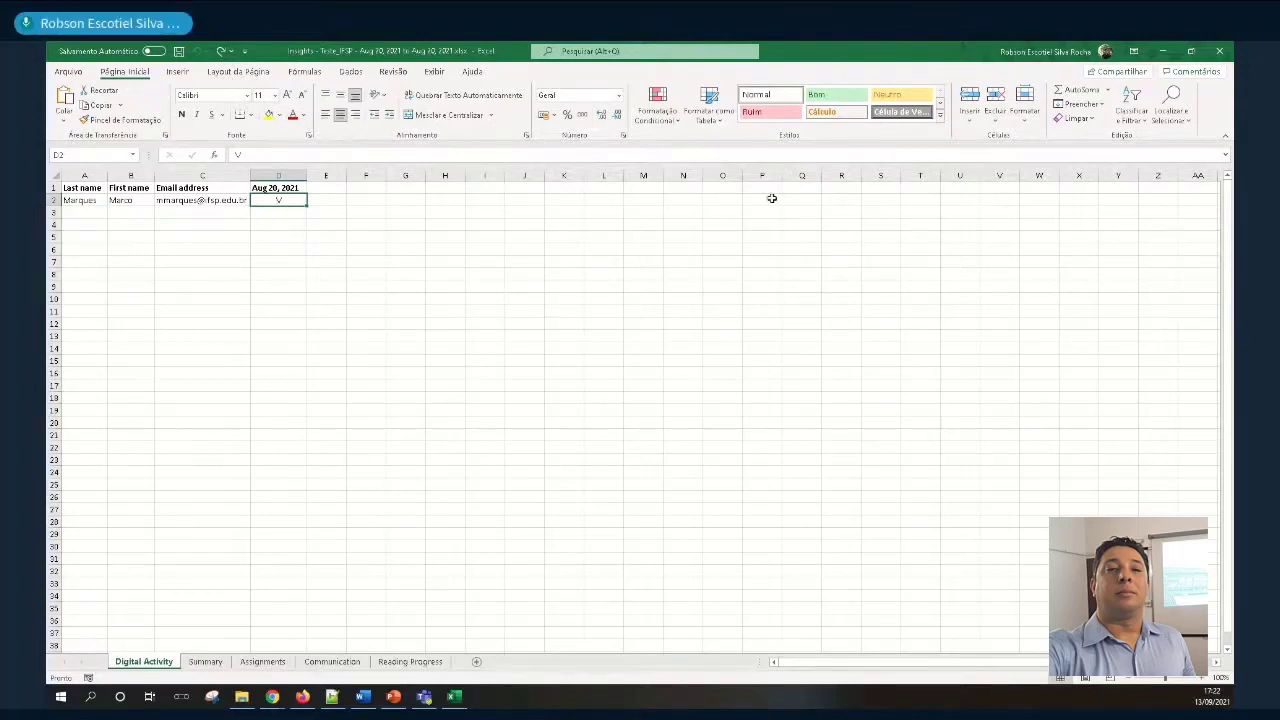
Close the exported Insights workbook without saving changes
left_click(1219, 51)
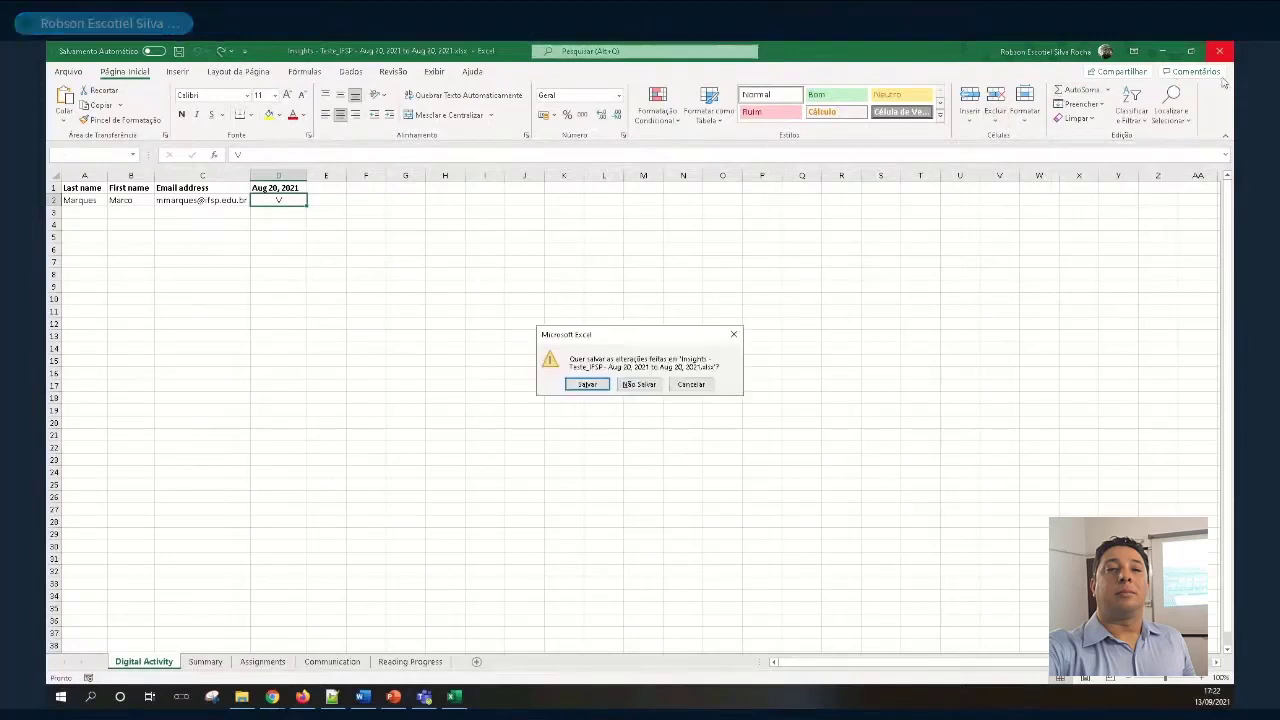
left_click(640, 385)
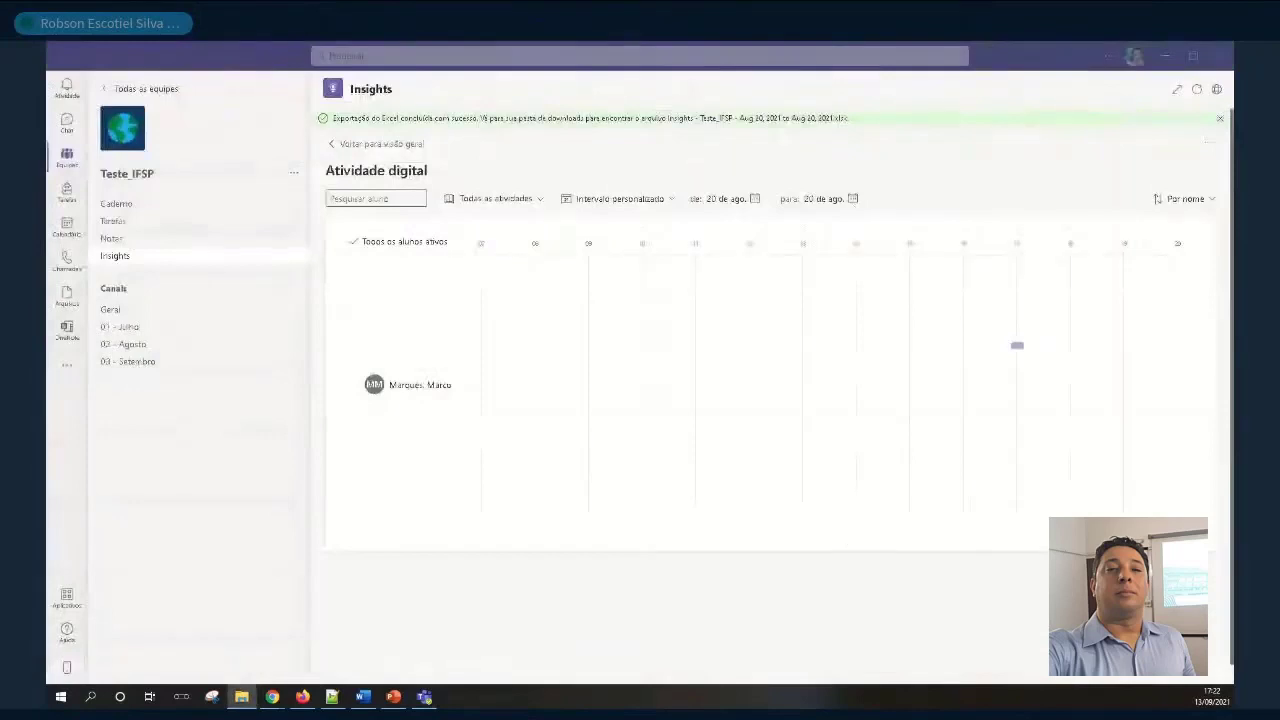